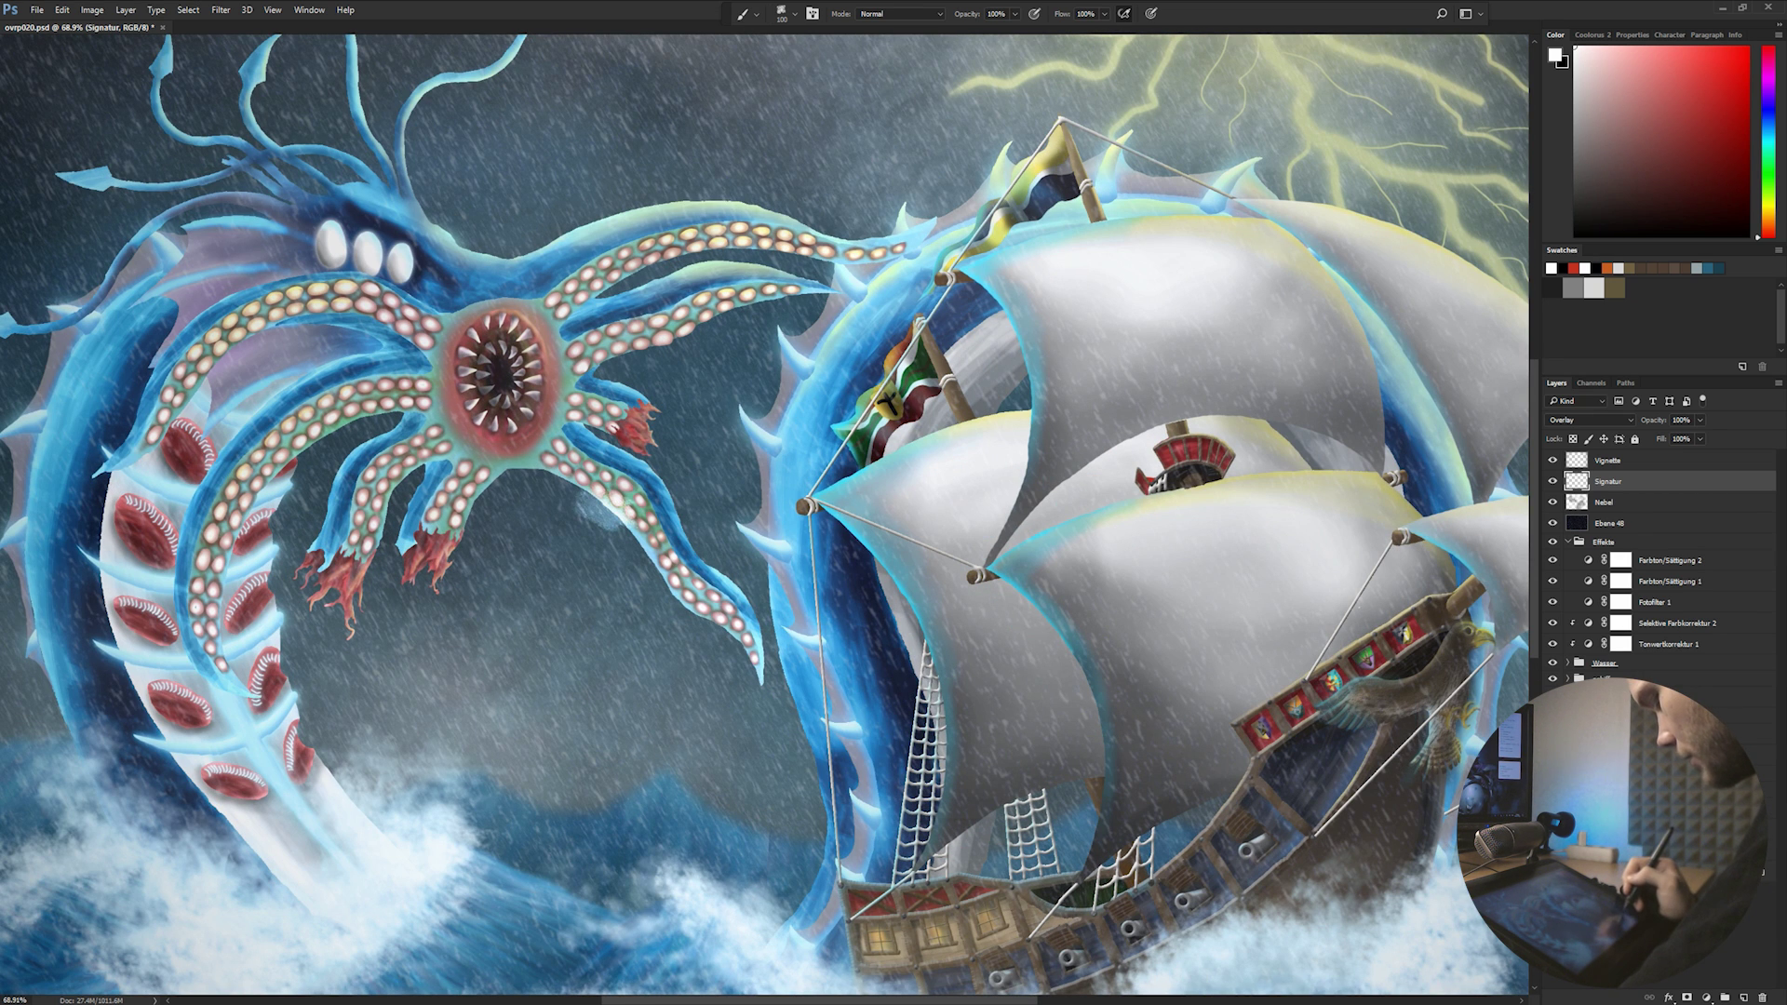
- Examine the outlines of the sea creature's suckered tentacles, mouth and thin head tendrils up close
{"action": "left_click_drag", "start_coordinate": [912, 540], "coordinate": [1069, 661]}
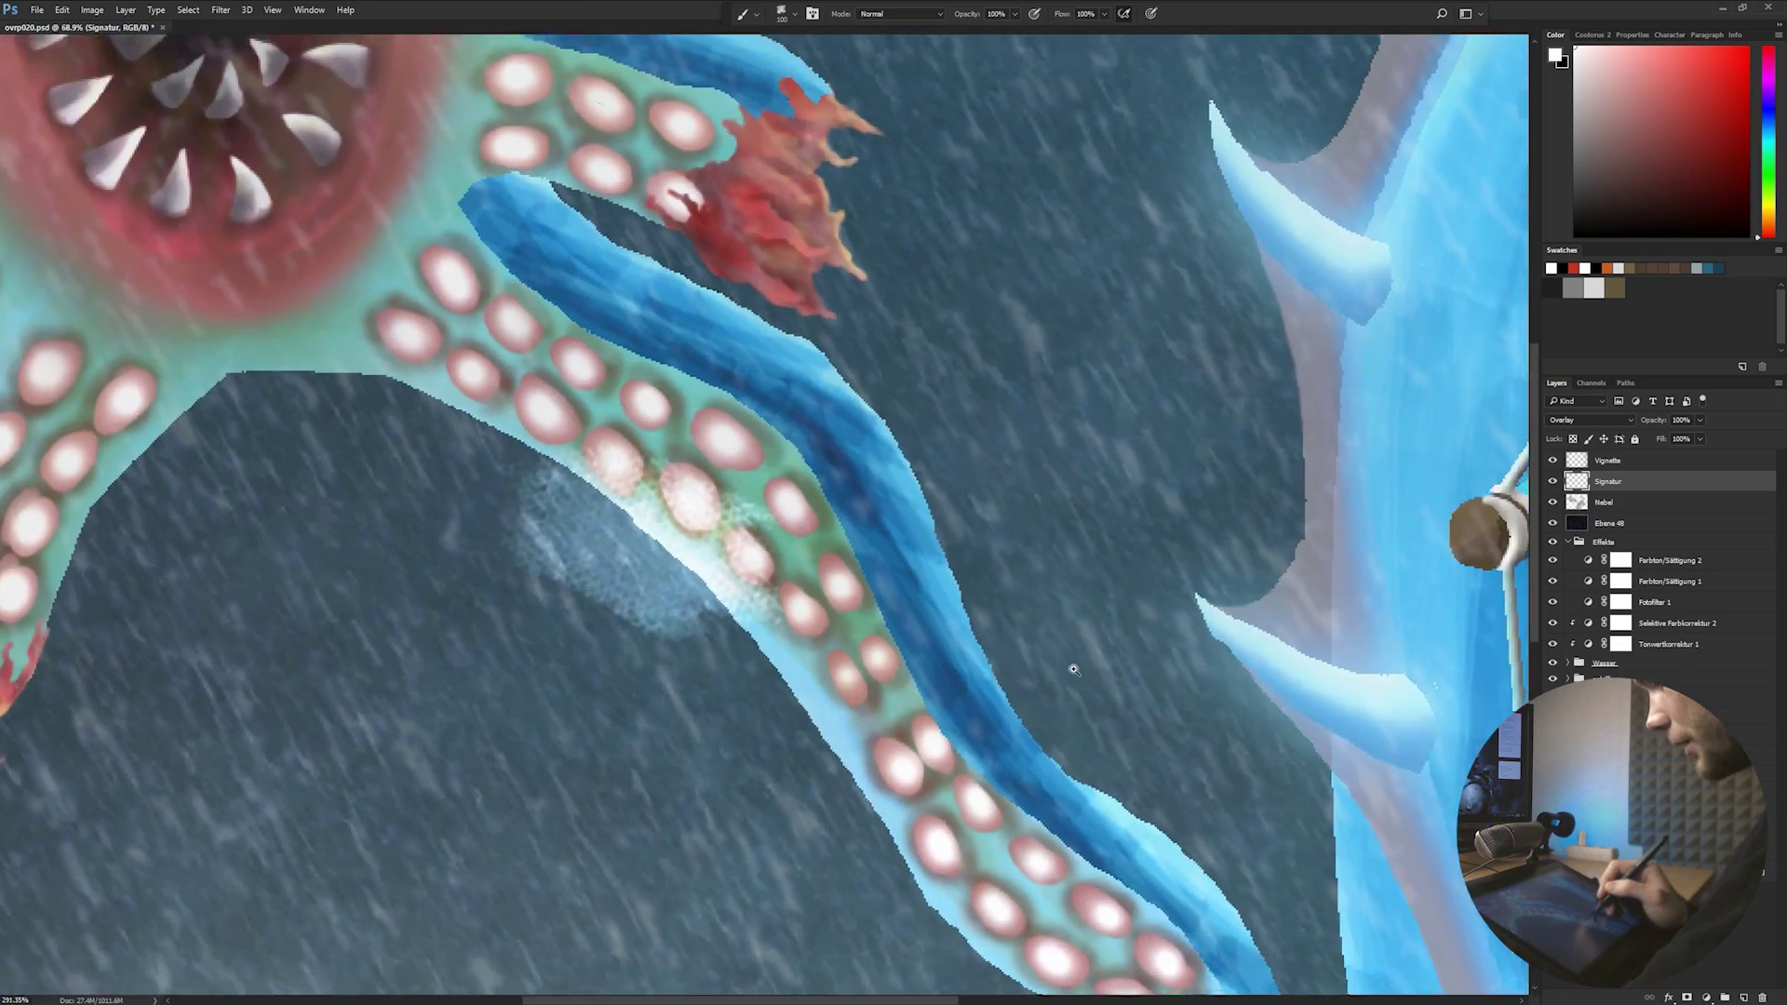
{"action": "left_click_drag", "start_coordinate": [990, 718], "coordinate": [1055, 862]}
{"action": "left_click_drag", "start_coordinate": [918, 444], "coordinate": [1006, 651]}
{"action": "left_click_drag", "start_coordinate": [1022, 250], "coordinate": [1022, 548]}
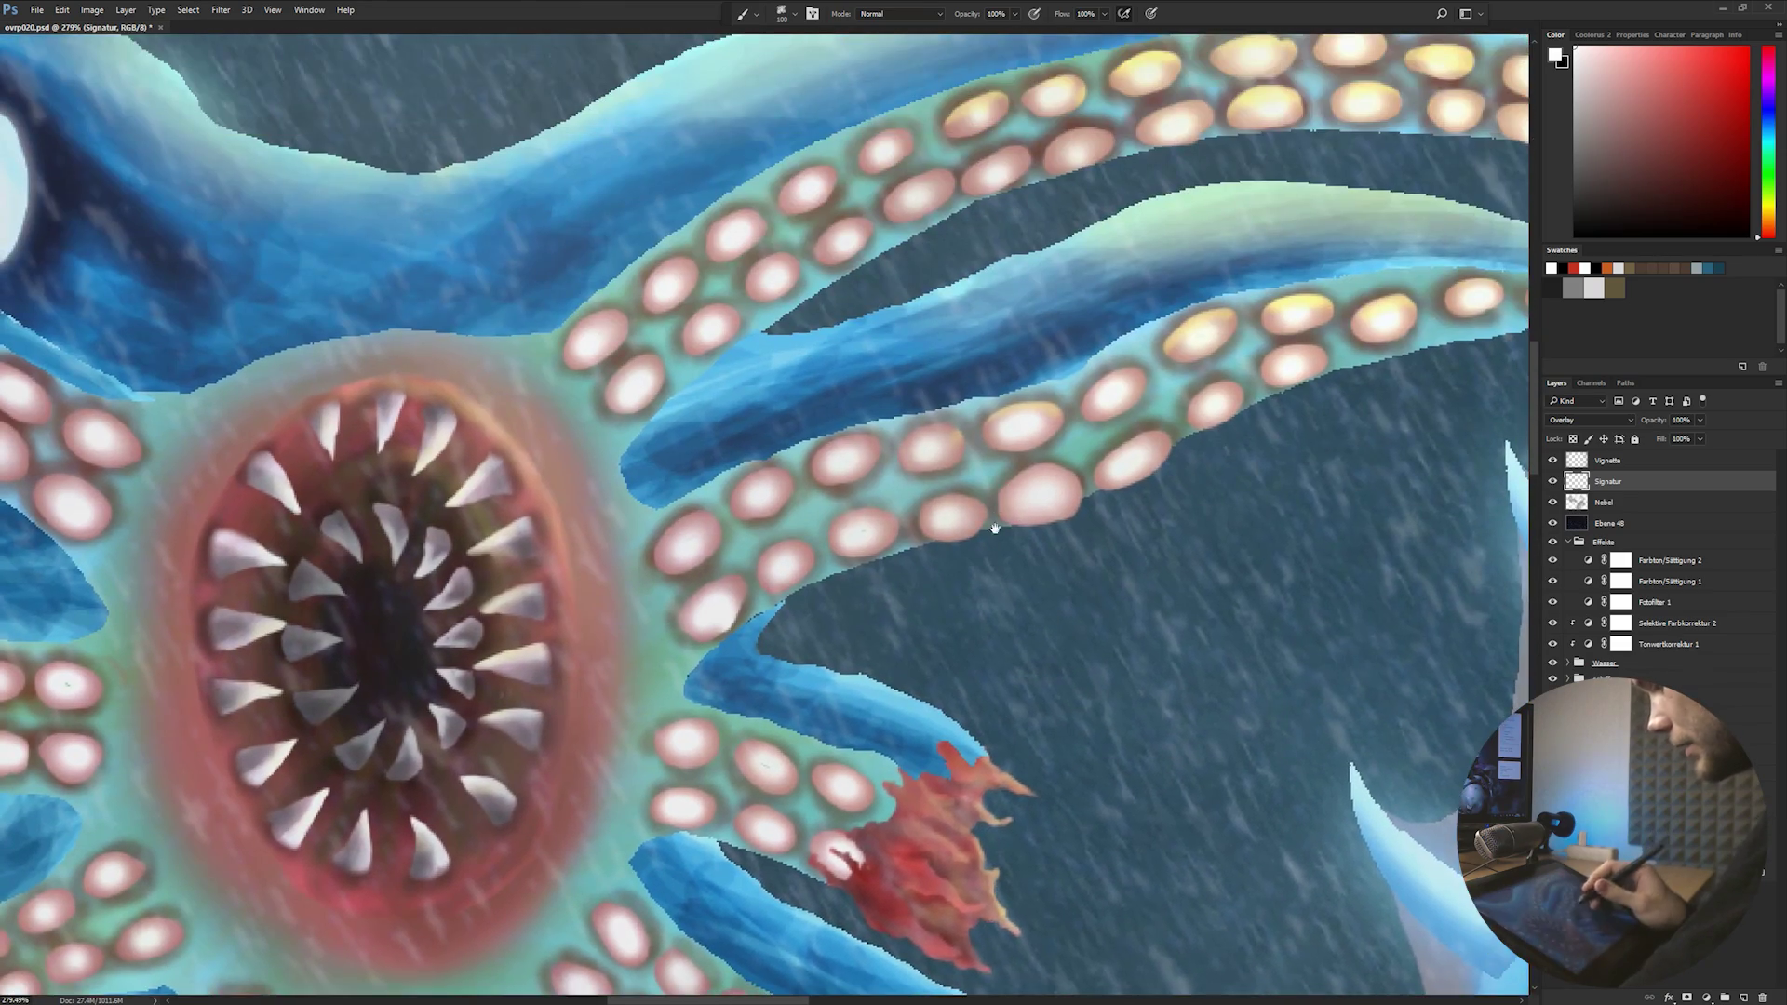
{"action": "left_click_drag", "start_coordinate": [912, 184], "coordinate": [938, 583]}
{"action": "left_click_drag", "start_coordinate": [812, 586], "coordinate": [1318, 569]}
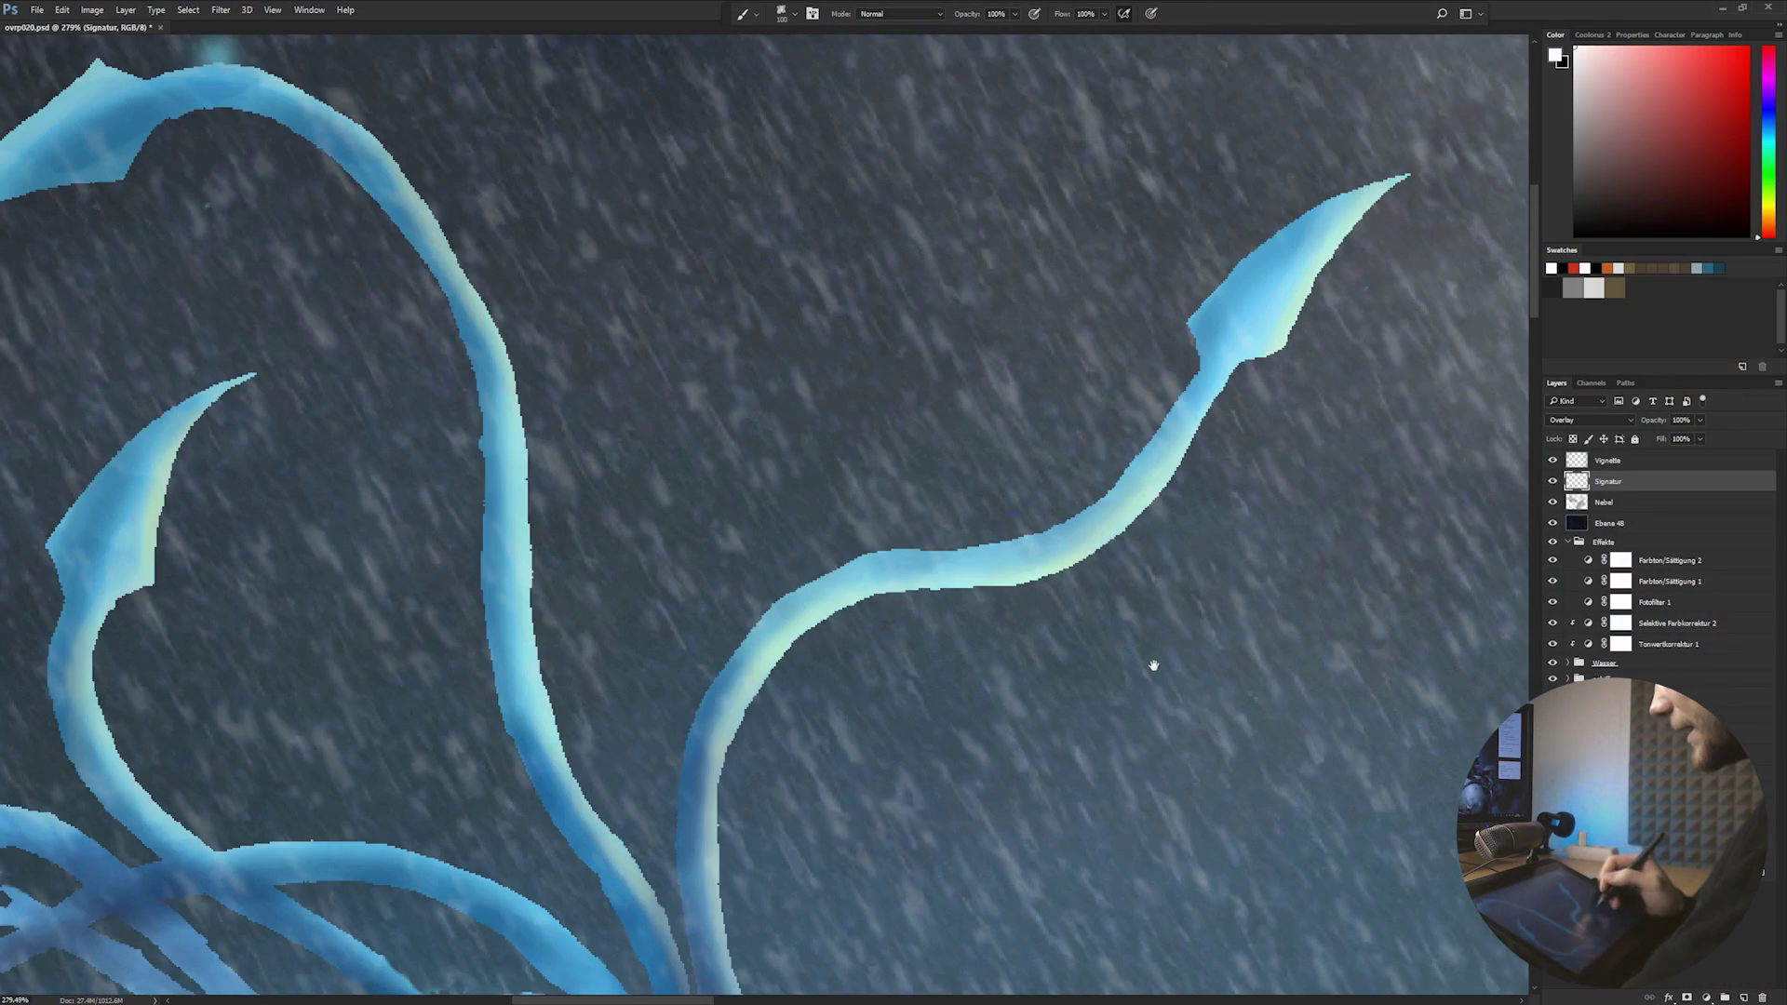
{"action": "scroll", "coordinate": [1148, 663], "scroll_direction": "down", "scroll_amount": 2}
{"action": "left_click_drag", "start_coordinate": [1160, 738], "coordinate": [1127, 637]}
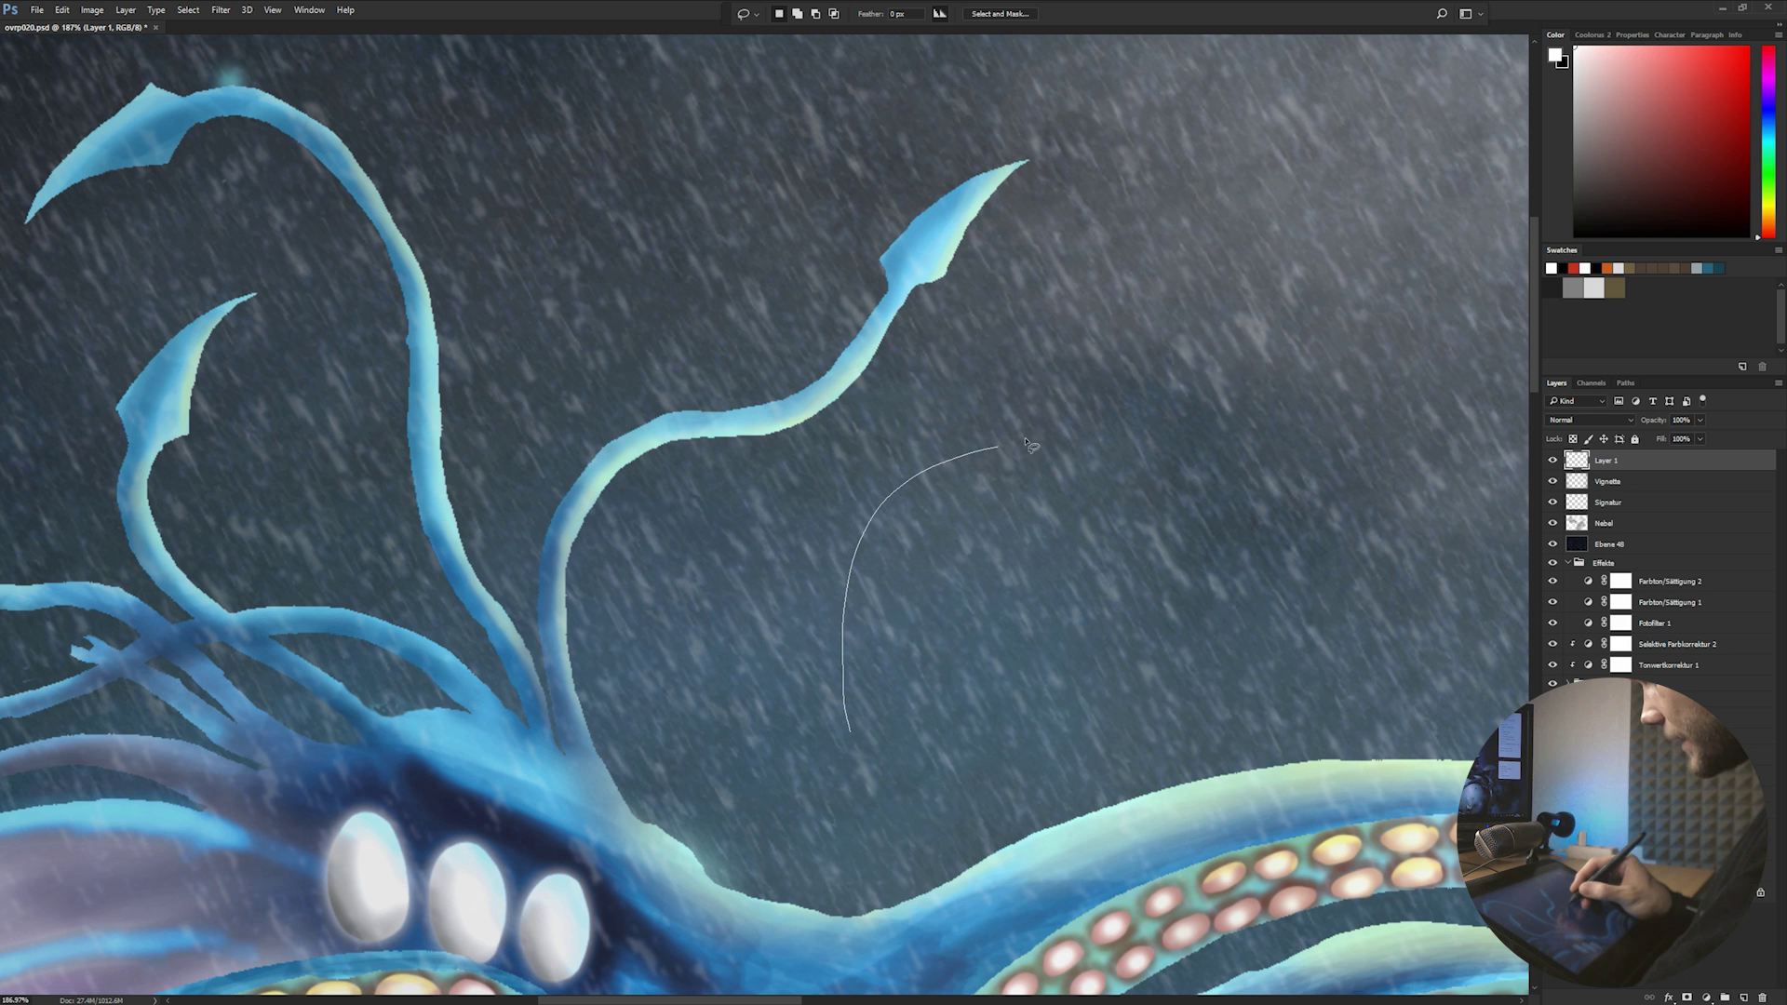
- On a new layer, lasso a tendril shape beside the creature's tendrils and brush it in white, shading it with red
{"action": "left_click_drag", "start_coordinate": [864, 667], "coordinate": [862, 741]}
{"action": "key", "text": "b"}
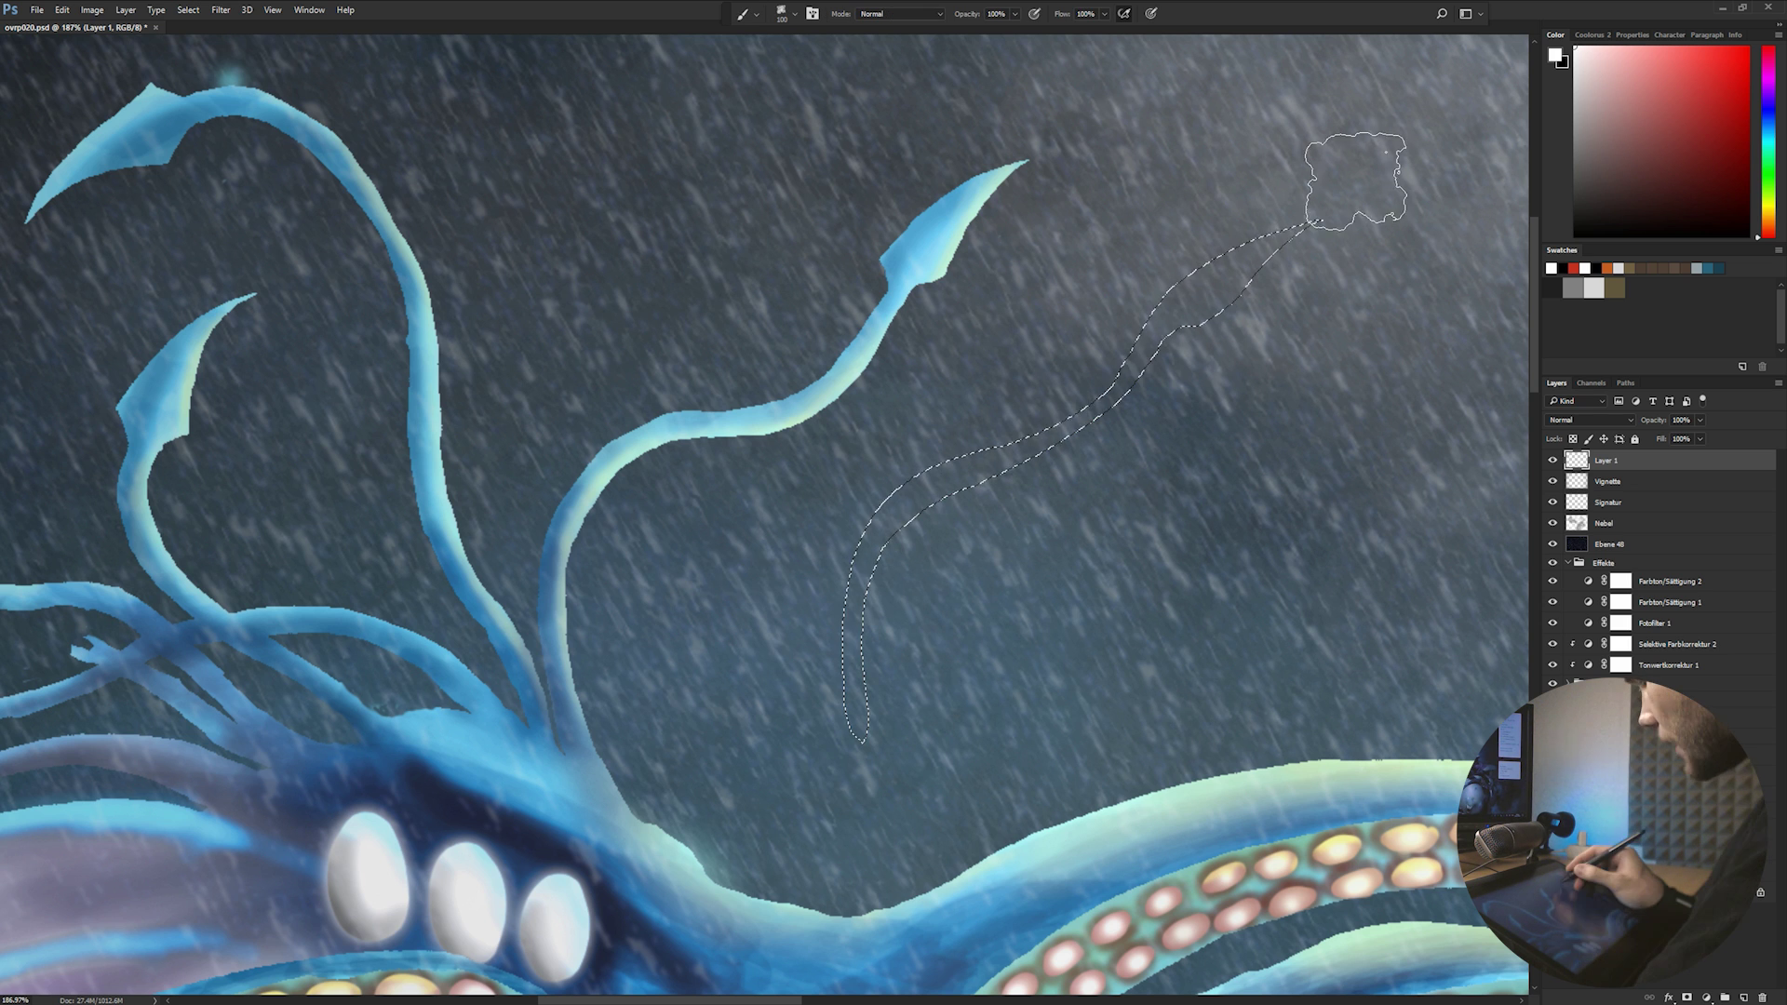
{"action": "mouse_move", "coordinate": [1356, 182]}
{"action": "left_mouse_down"}
{"action": "mouse_move", "coordinate": [878, 558]}
{"action": "mouse_move", "coordinate": [874, 520]}
{"action": "mouse_move", "coordinate": [867, 751]}
{"action": "left_mouse_up"}
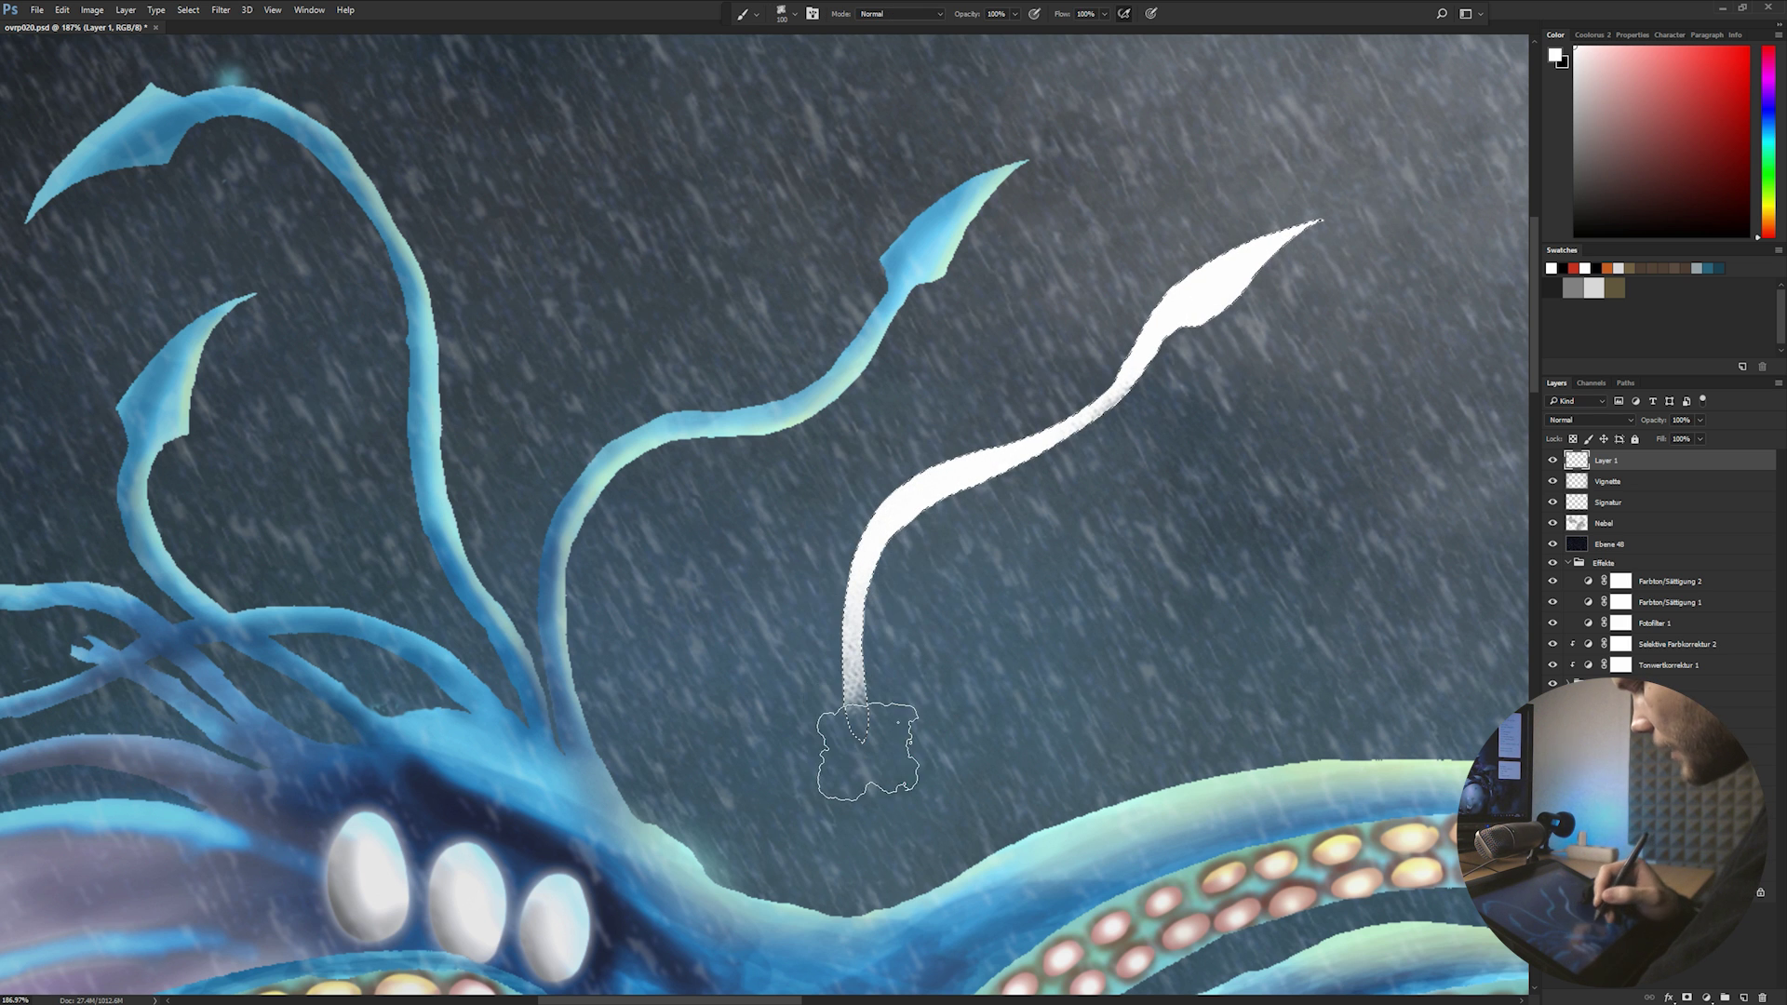
{"action": "left_click_drag", "start_coordinate": [1186, 321], "coordinate": [1325, 239]}
{"action": "mouse_move", "coordinate": [963, 547]}
{"action": "left_mouse_down"}
{"action": "mouse_move", "coordinate": [877, 594]}
{"action": "mouse_move", "coordinate": [1002, 479]}
{"action": "mouse_move", "coordinate": [973, 491]}
{"action": "mouse_move", "coordinate": [865, 735]}
{"action": "left_mouse_up"}
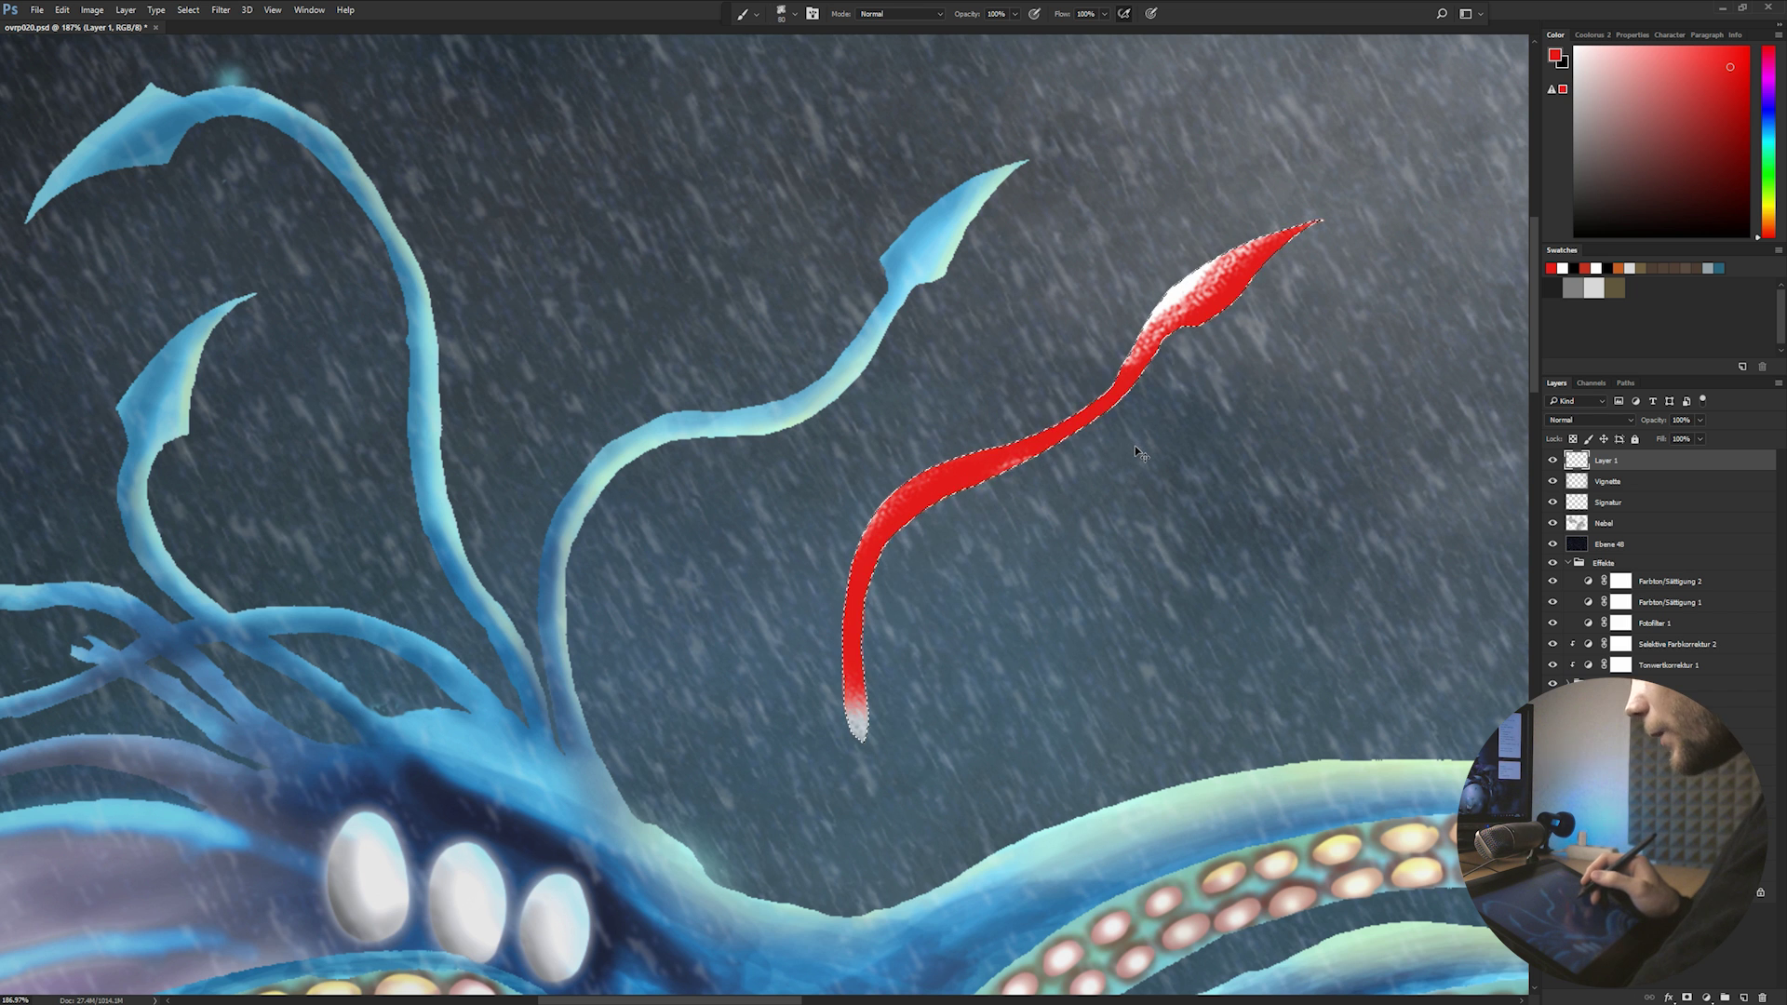
- Delete the layer with the red test tendril and flatten the image into a single background layer
{"action": "left_click", "coordinate": [977, 462]}
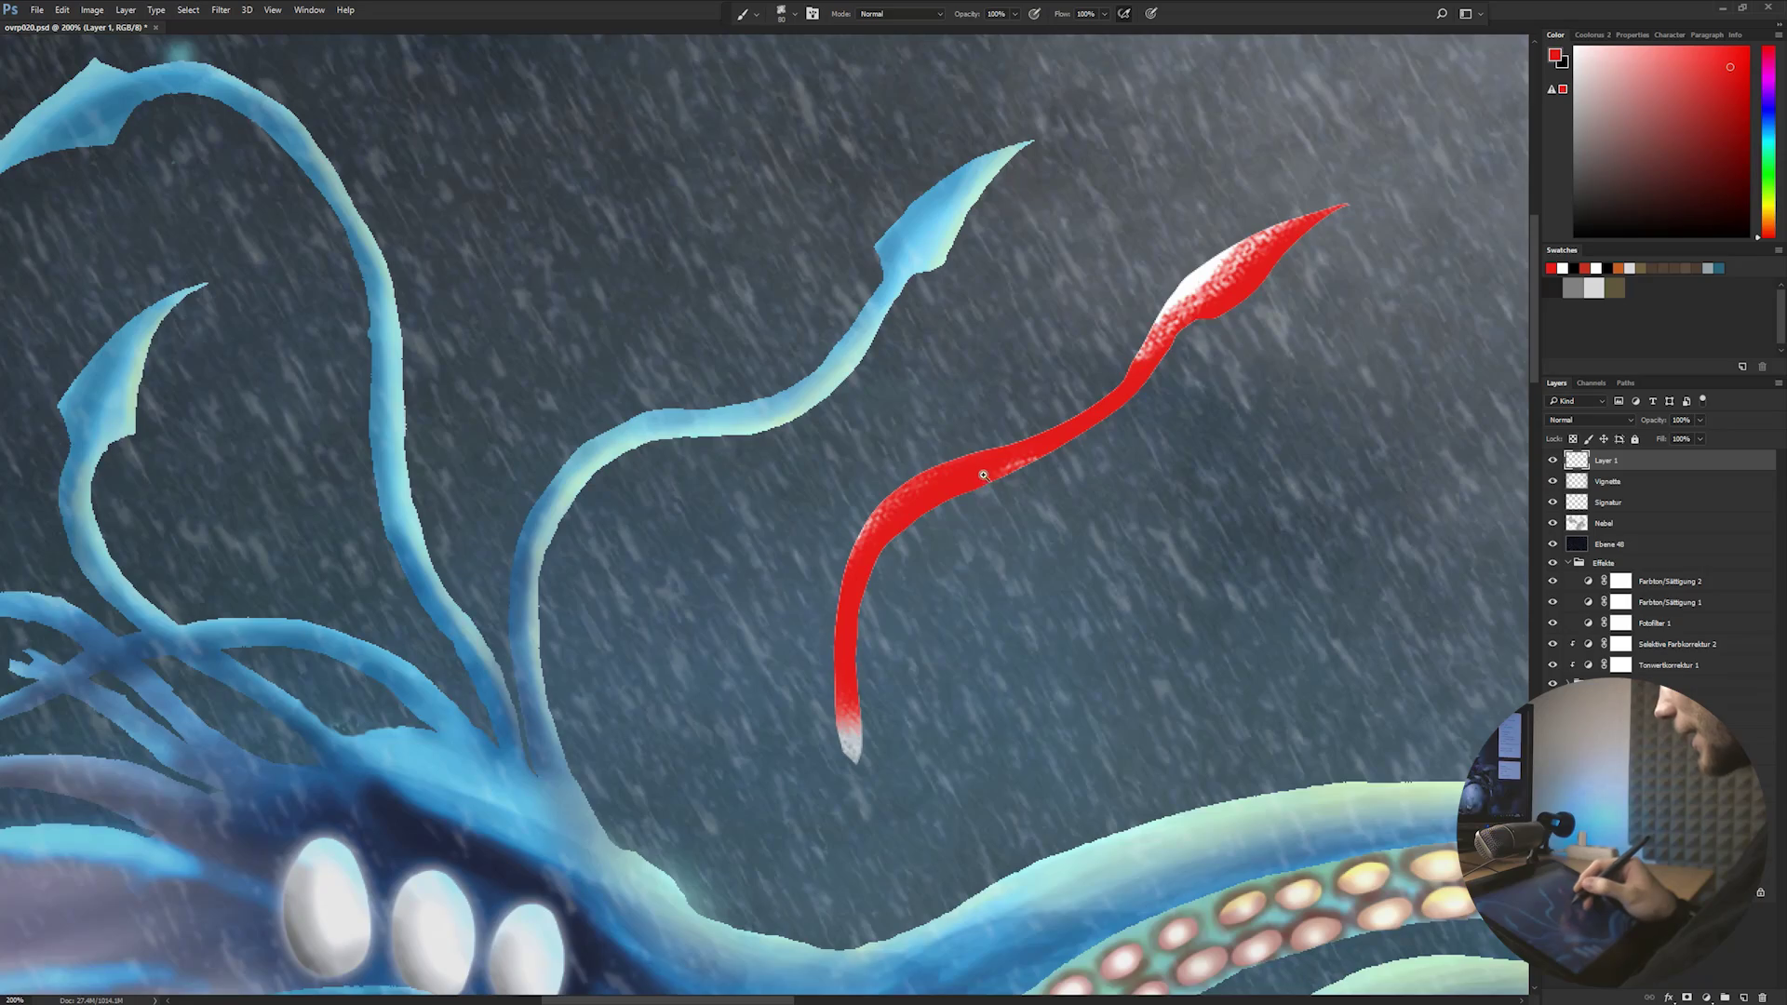
{"action": "mouse_move", "coordinate": [998, 479]}
{"action": "left_mouse_down"}
{"action": "mouse_move", "coordinate": [1077, 510]}
{"action": "mouse_move", "coordinate": [959, 510]}
{"action": "left_mouse_up"}
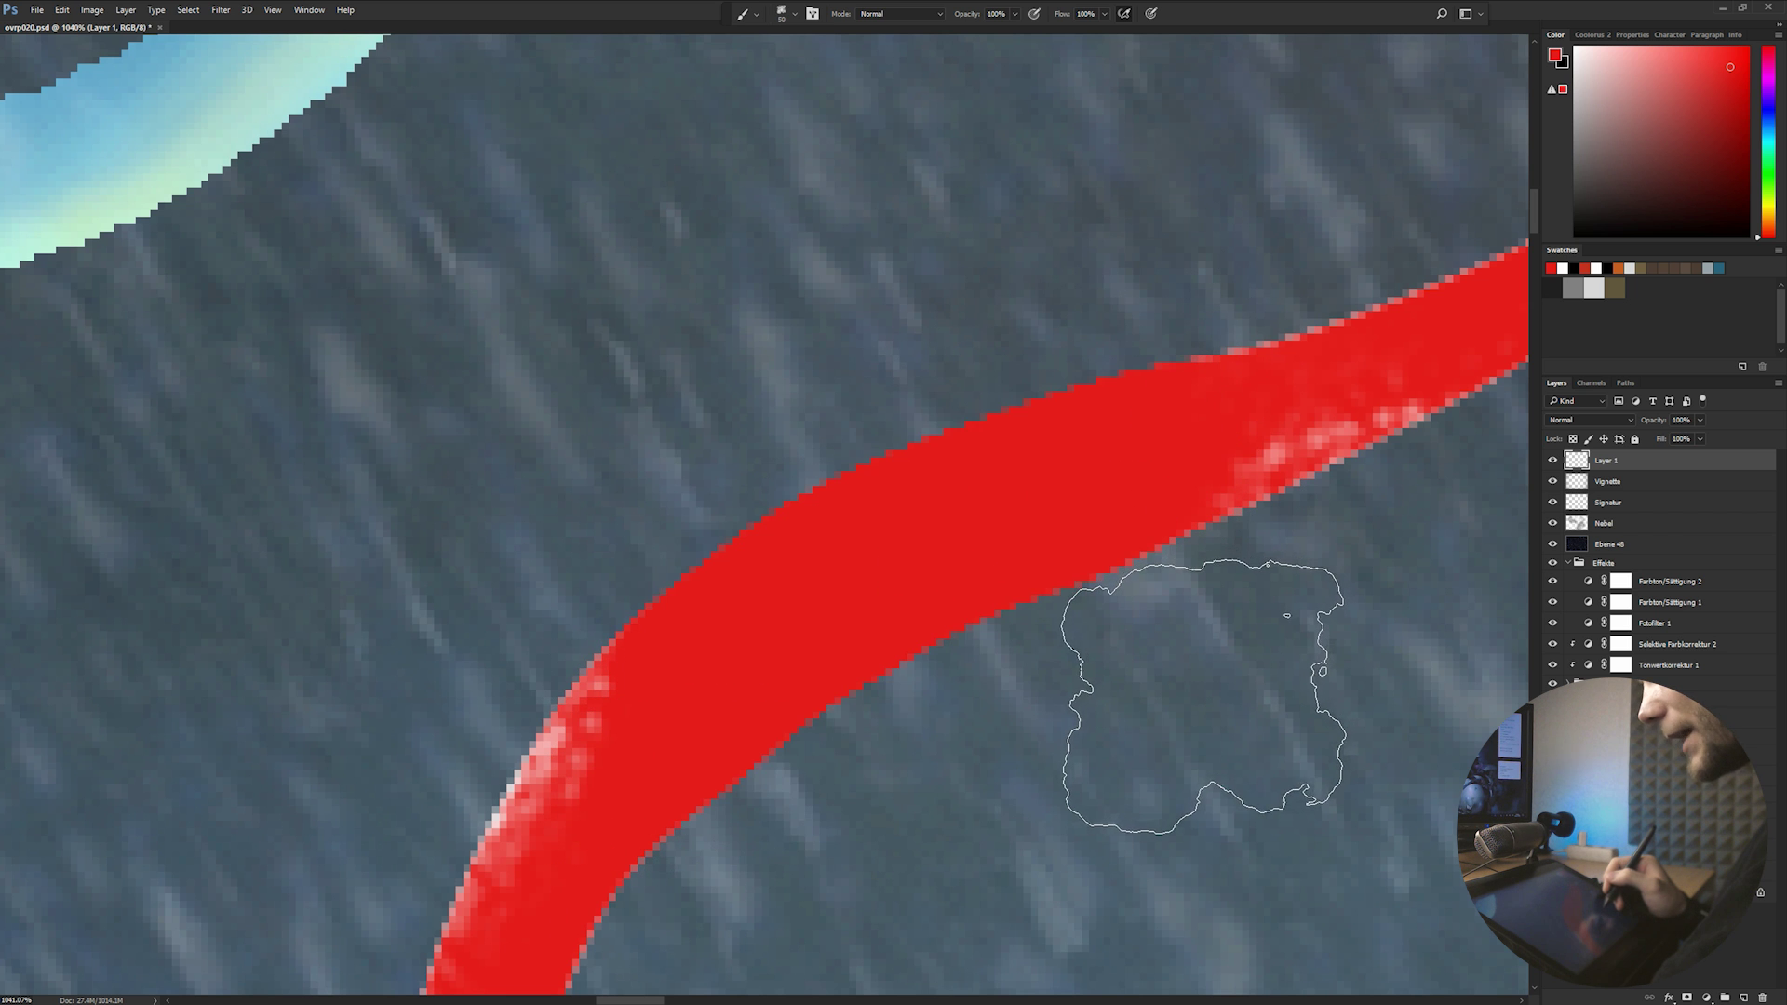
{"action": "mouse_move", "coordinate": [1096, 639]}
{"action": "left_mouse_down"}
{"action": "mouse_move", "coordinate": [1387, 797]}
{"action": "mouse_move", "coordinate": [1392, 825]}
{"action": "mouse_move", "coordinate": [1284, 790]}
{"action": "mouse_move", "coordinate": [1256, 479]}
{"action": "left_mouse_up"}
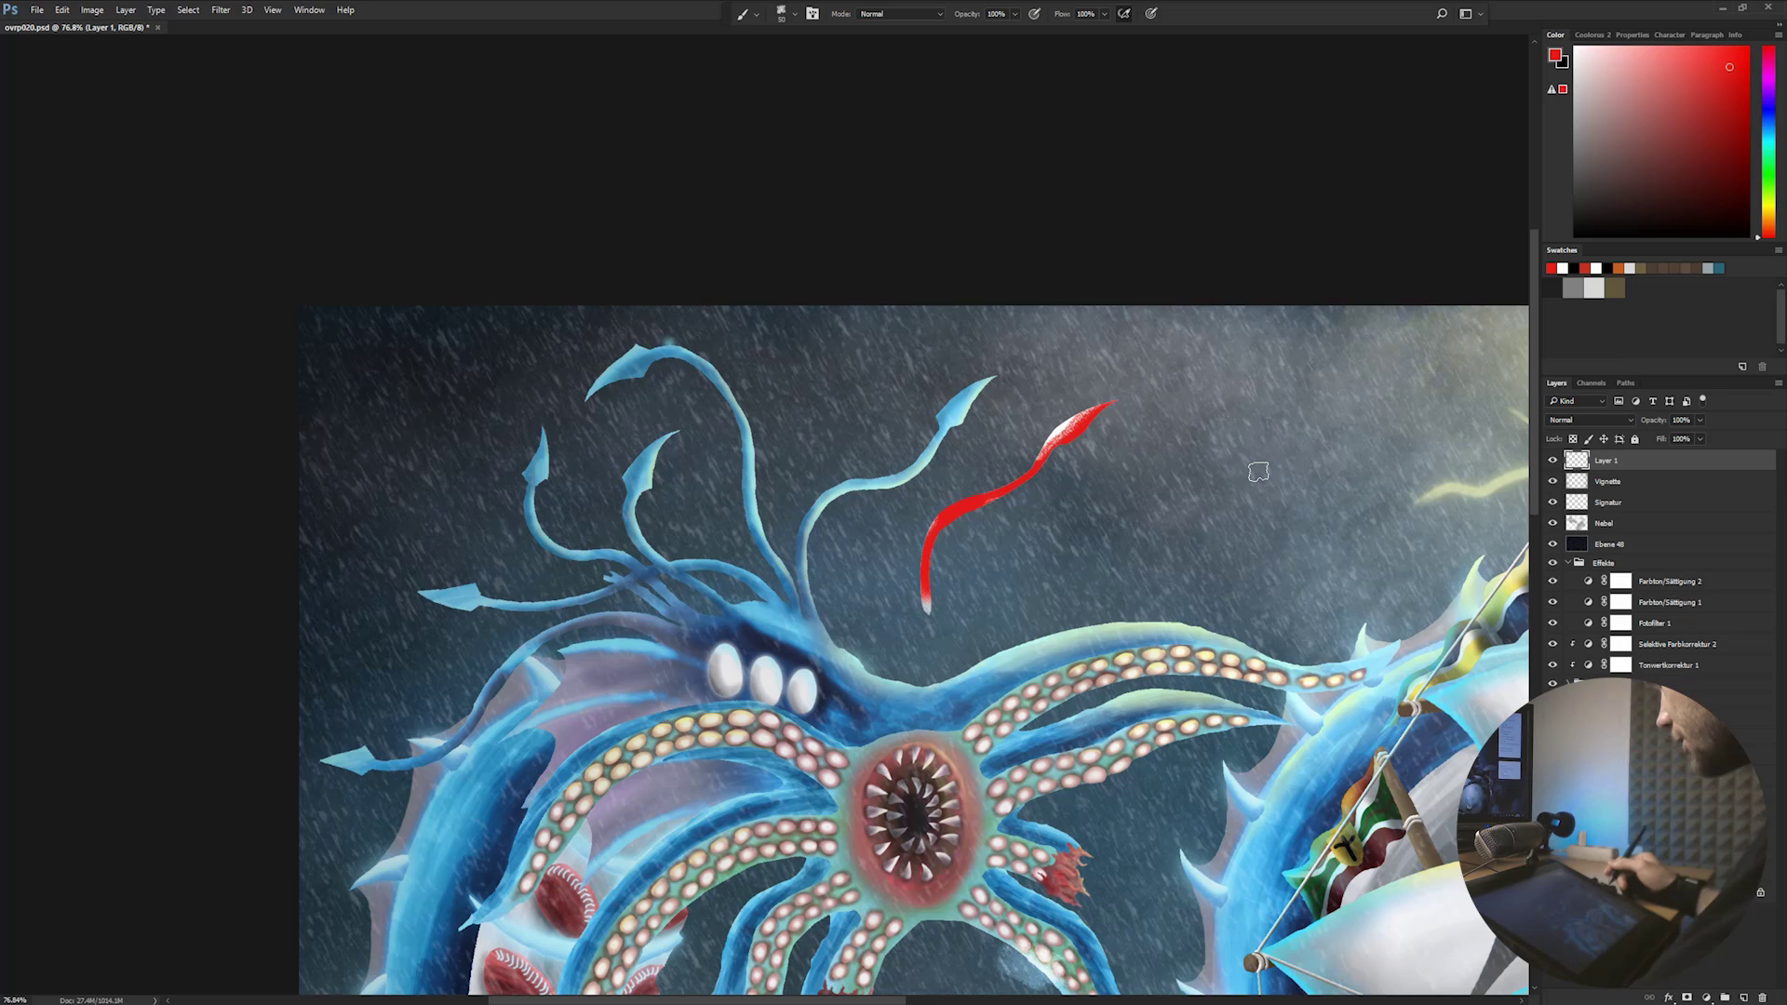
{"action": "left_click_drag", "start_coordinate": [1220, 589], "coordinate": [1072, 492]}
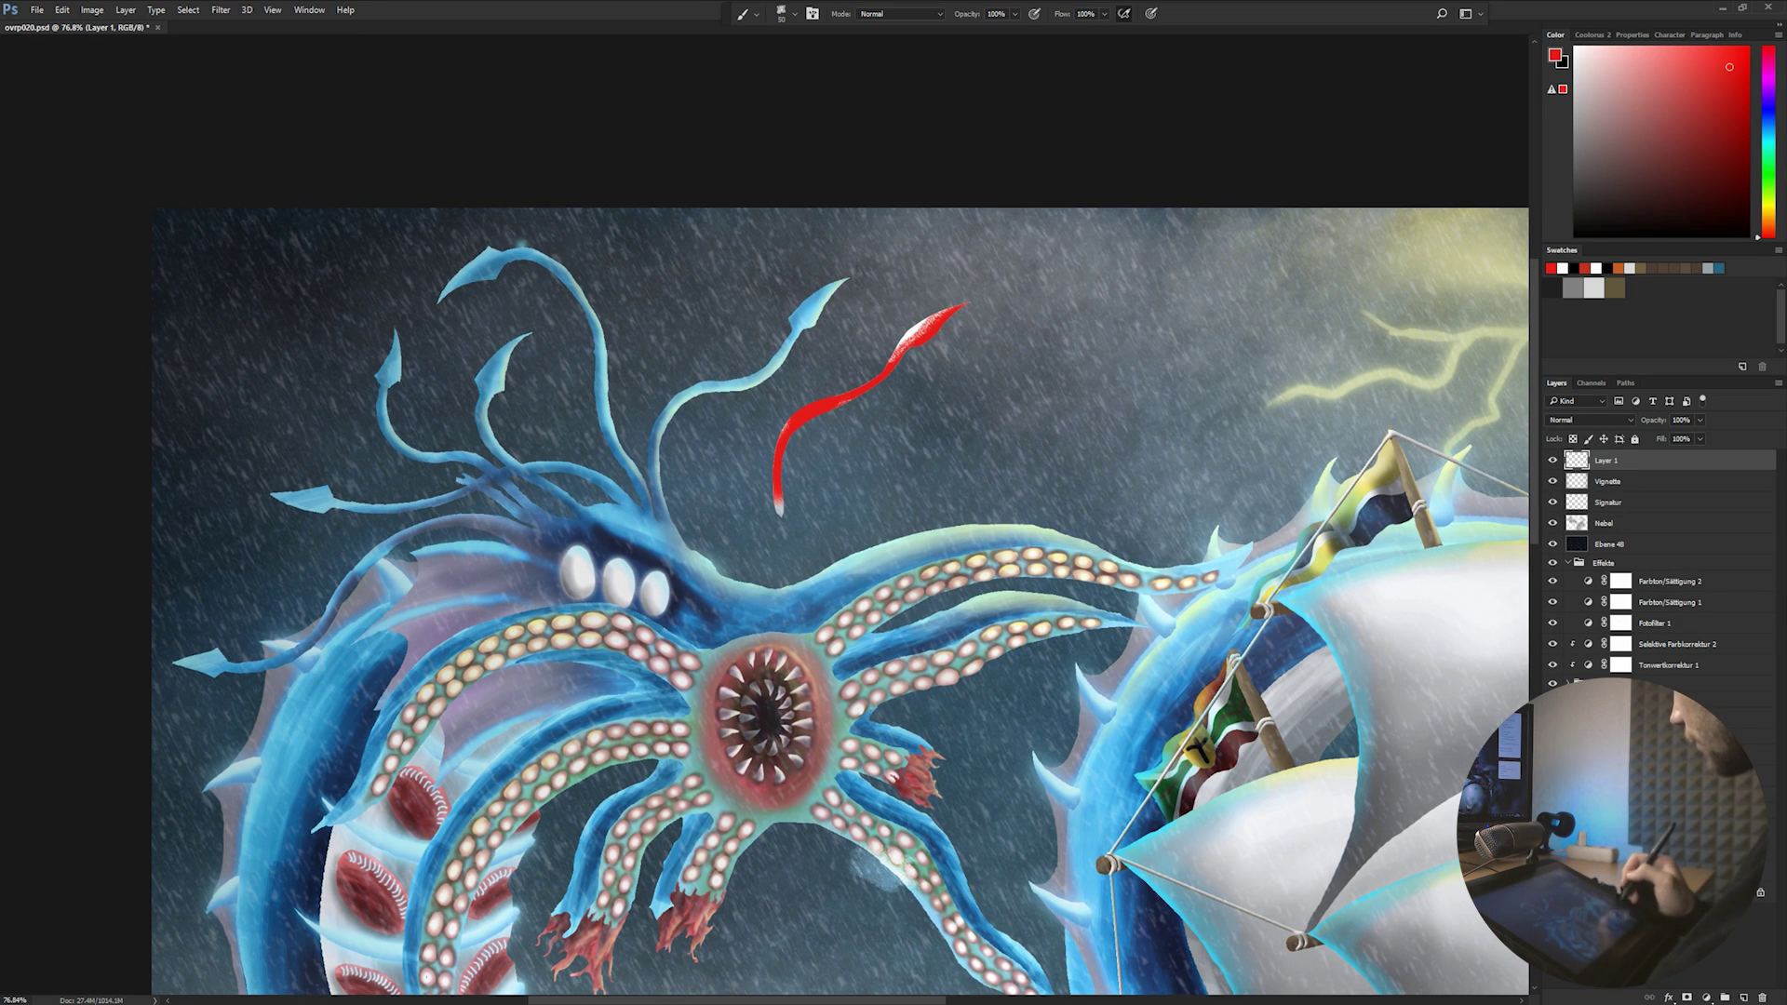
{"action": "left_click", "coordinate": [1754, 994]}
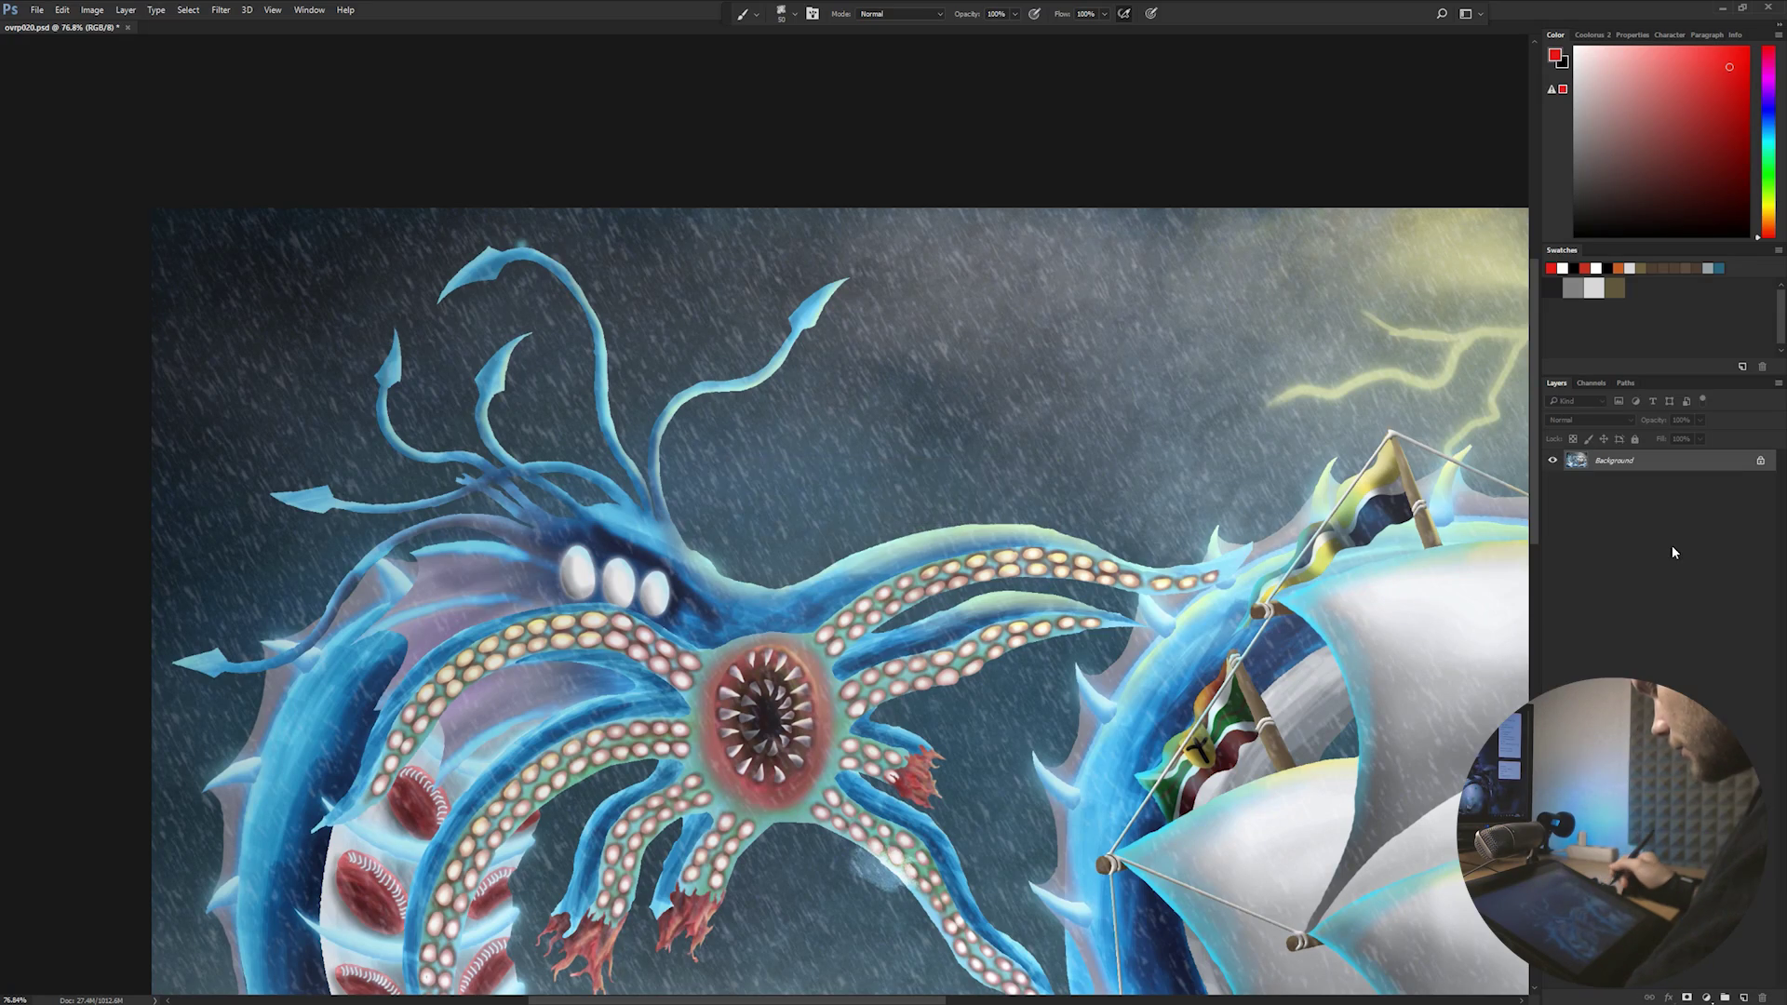
- Switch the canvas size units to pixels and resize the image to a width of 4000 pixels
{"action": "scroll", "coordinate": [1141, 546], "scroll_direction": "down", "scroll_amount": 5}
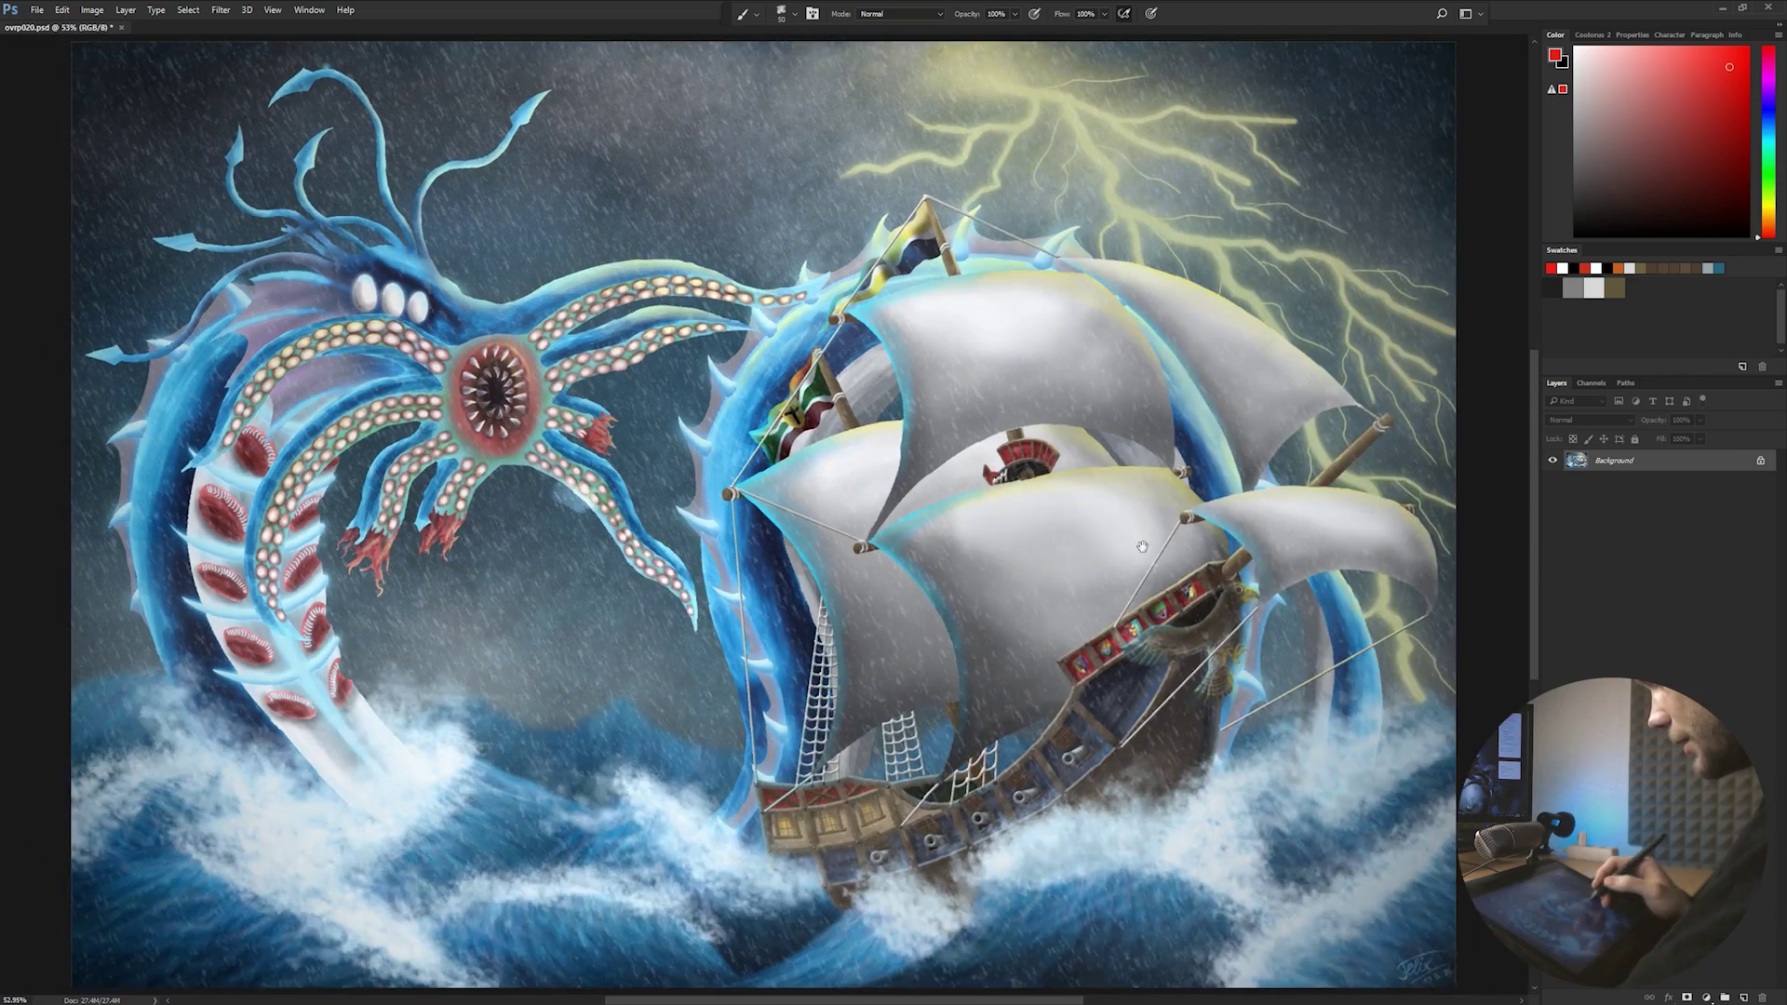
{"action": "left_click_drag", "start_coordinate": [1141, 546], "coordinate": [1260, 465]}
{"action": "left_click_drag", "start_coordinate": [1011, 456], "coordinate": [1091, 483]}
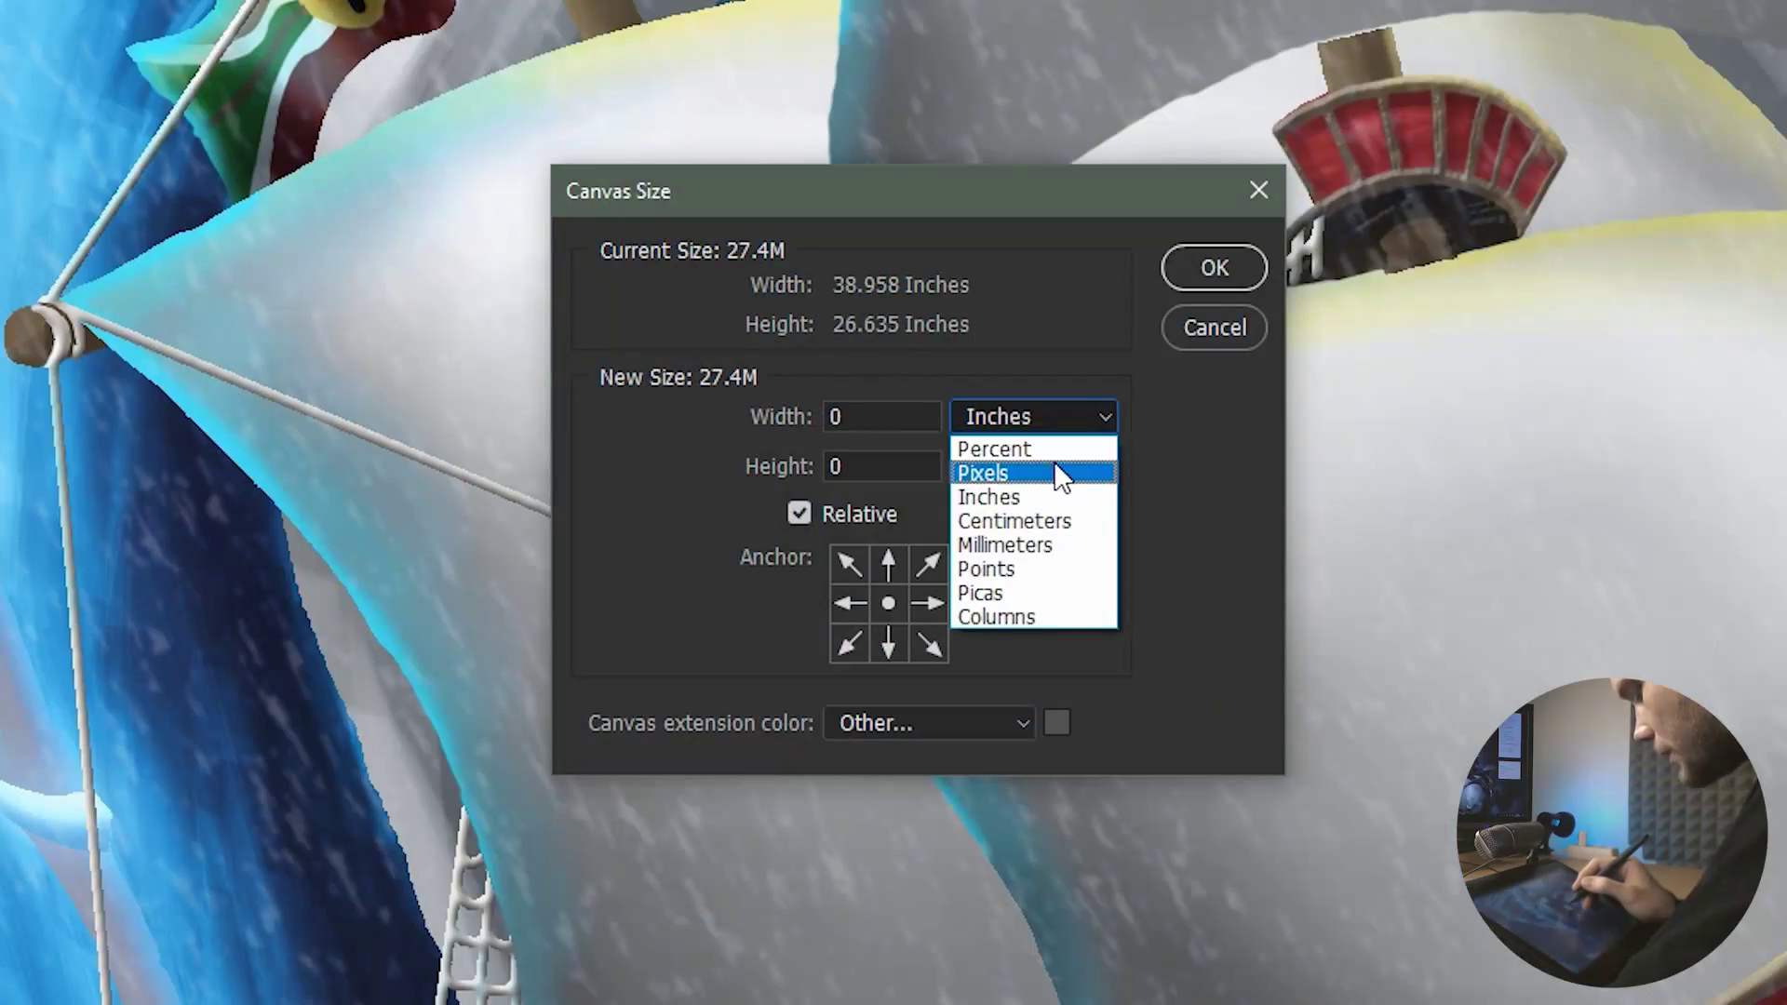
{"action": "left_click", "coordinate": [1061, 471]}
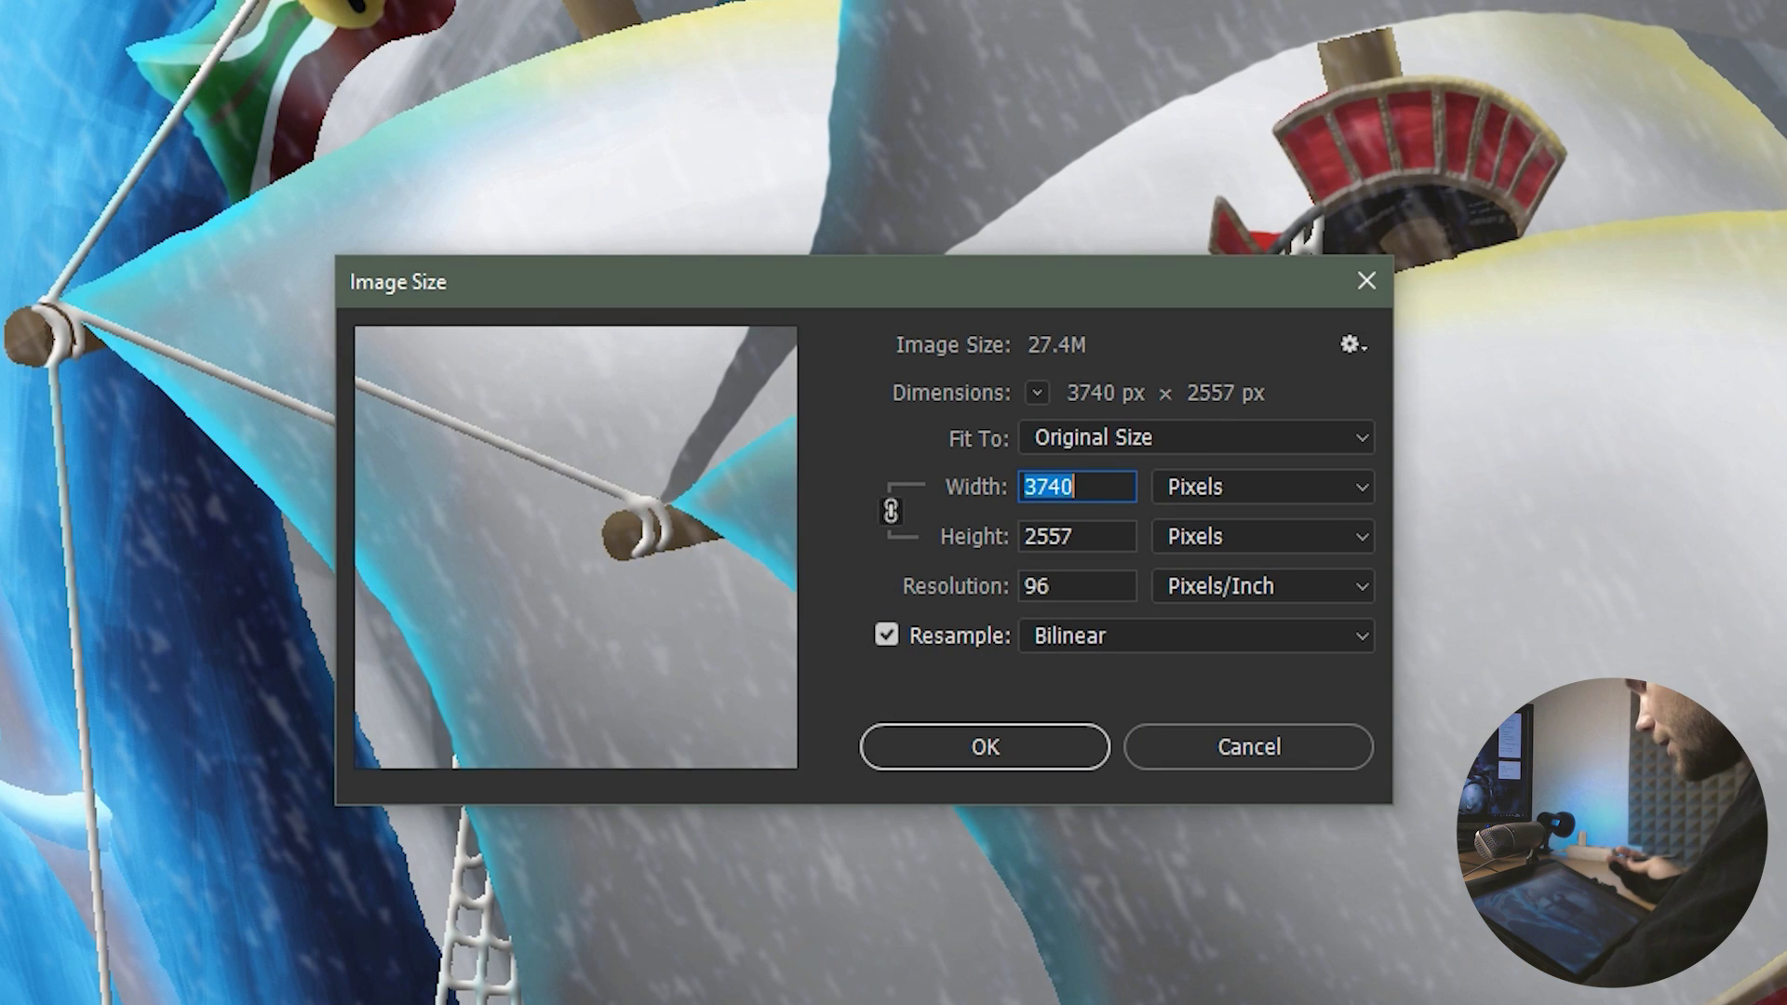
{"action": "type", "text": "4000"}
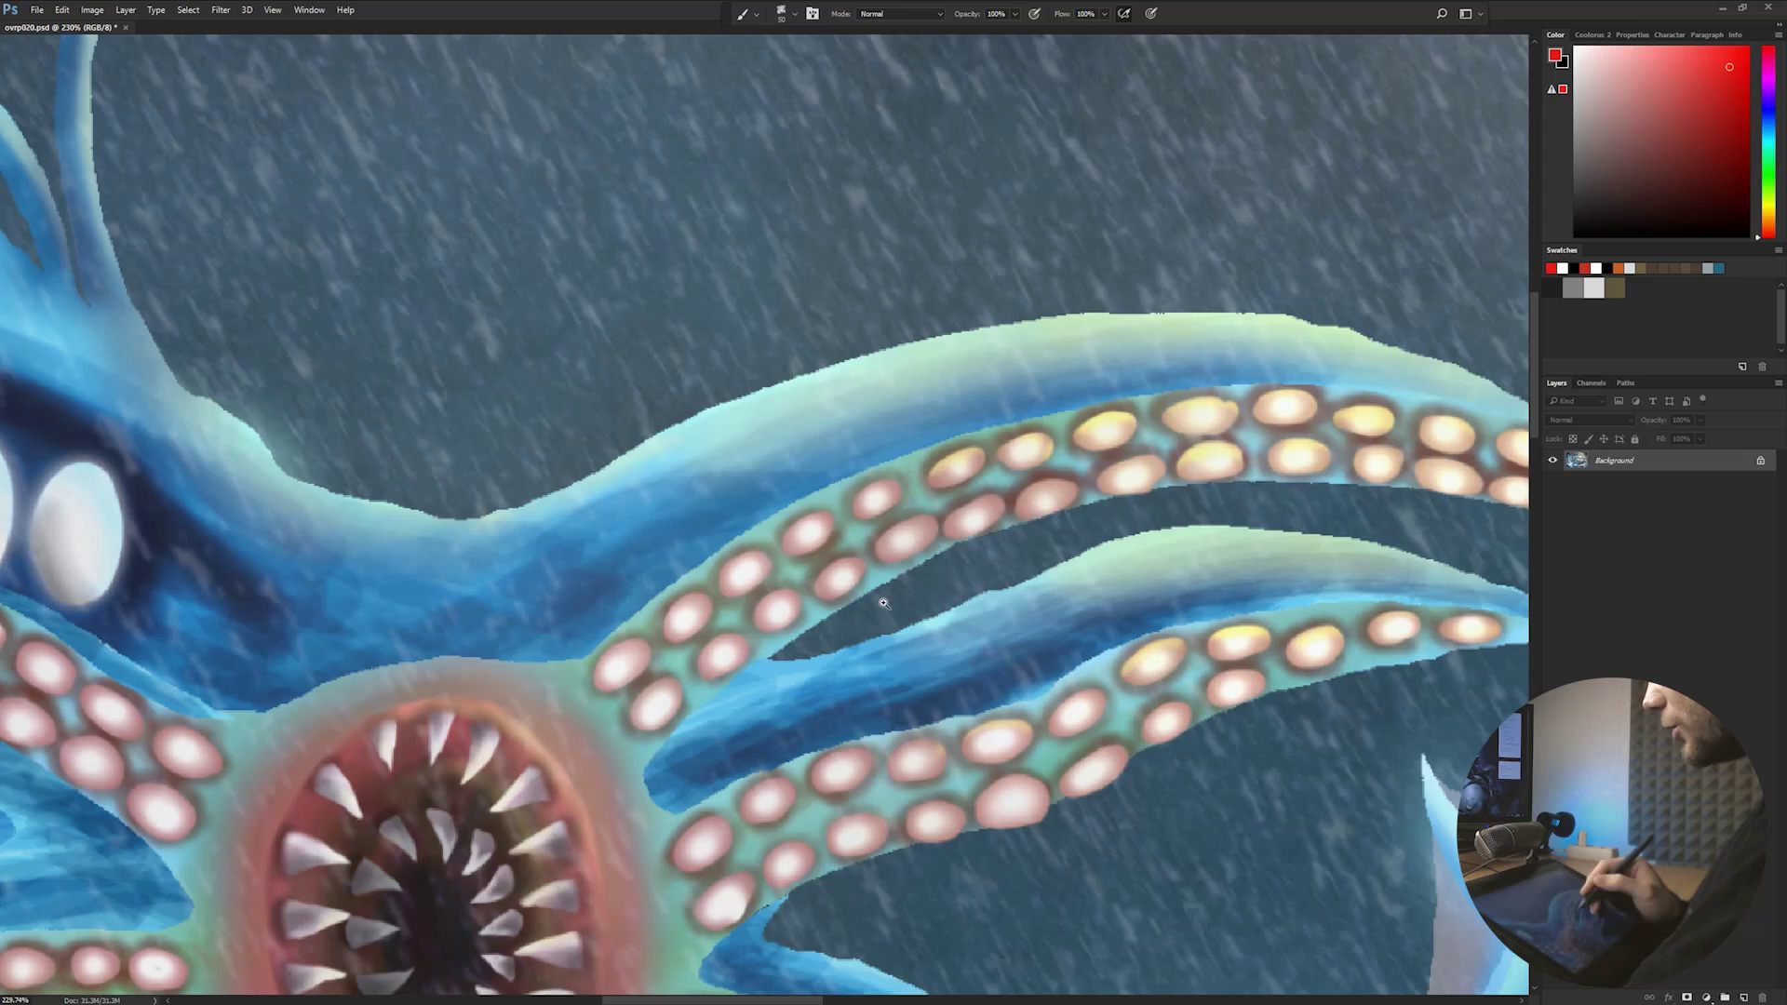
- Apply a Gaussian Blur with a very small radius to the whole flattened painting
{"action": "scroll", "coordinate": [1048, 684], "scroll_direction": "down", "scroll_amount": 3}
{"action": "key", "text": "ctrl+0"}
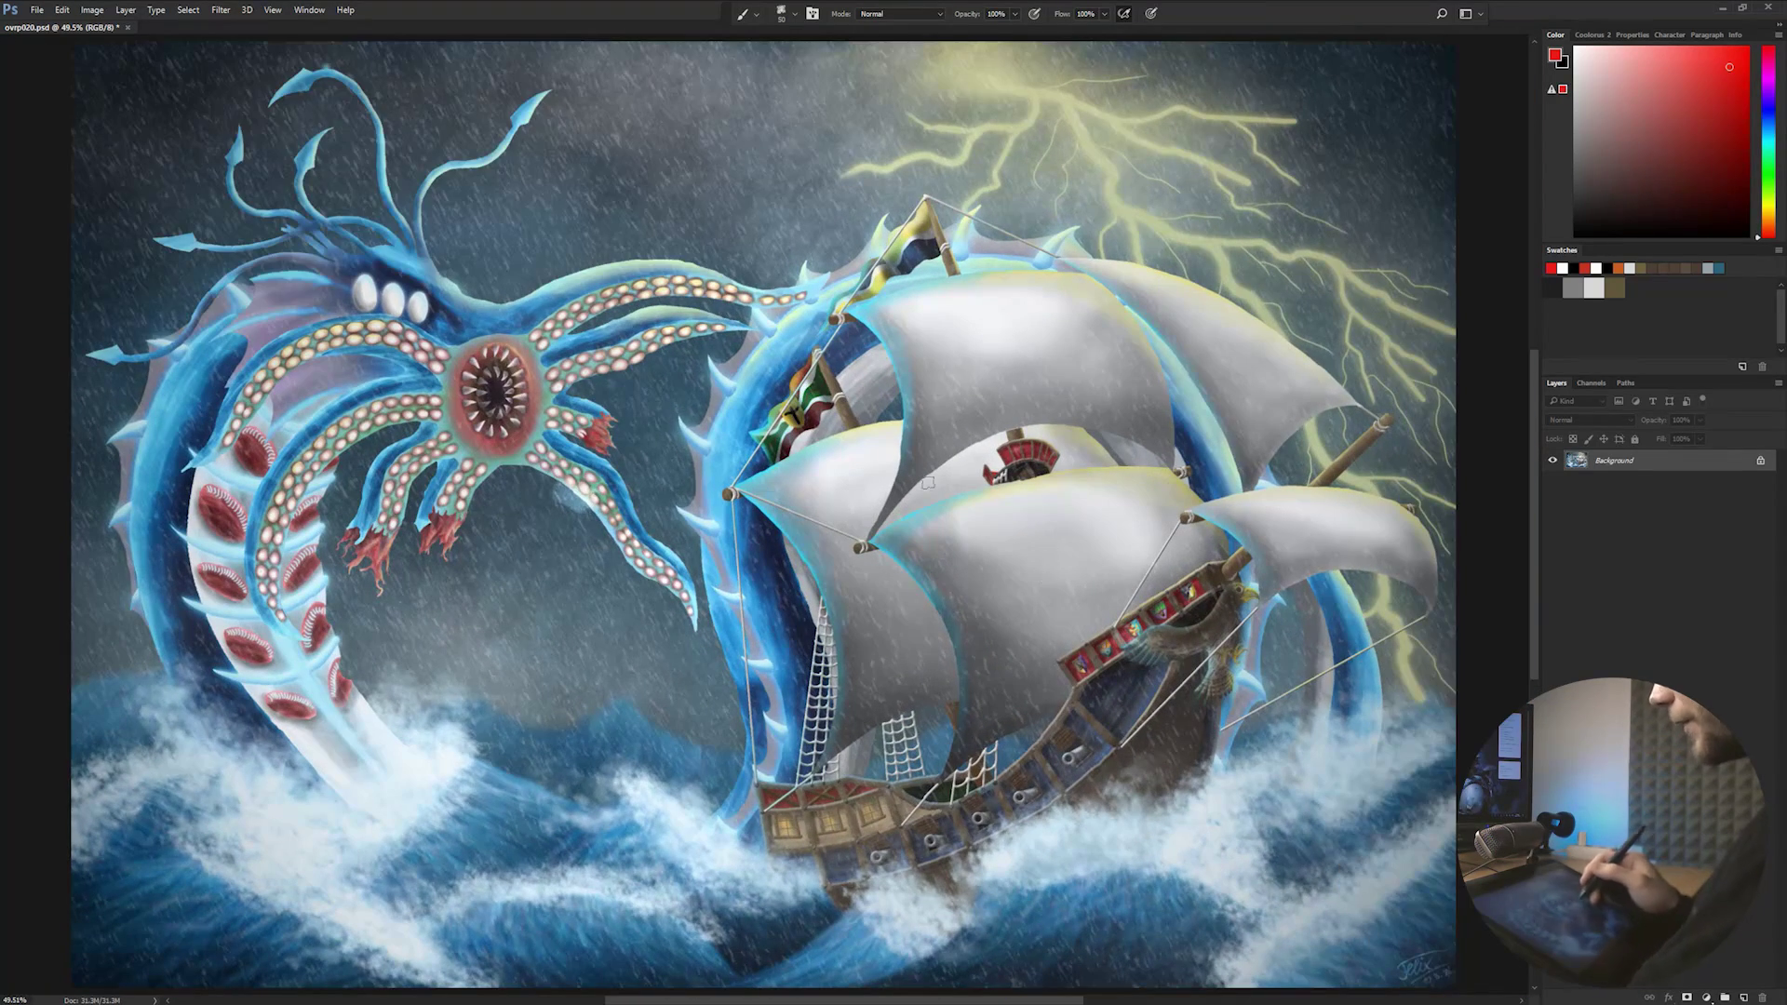
{"action": "left_click", "coordinate": [220, 9]}
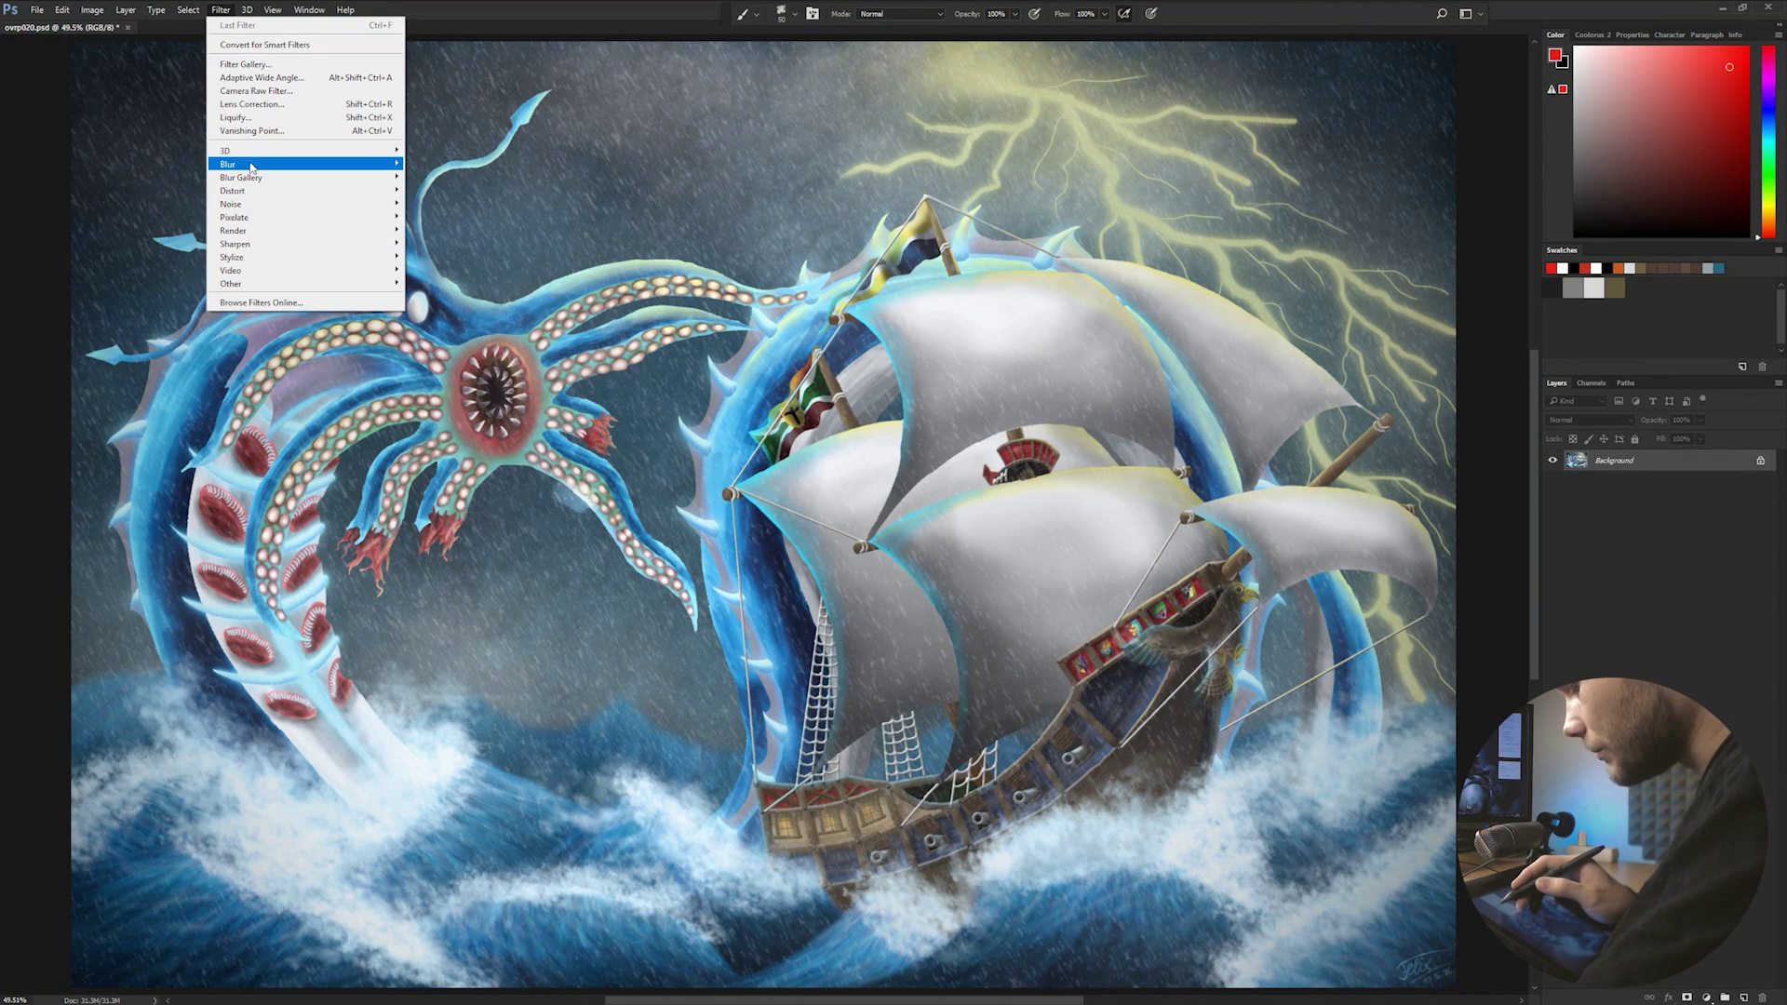
{"action": "mouse_move", "coordinate": [247, 167]}
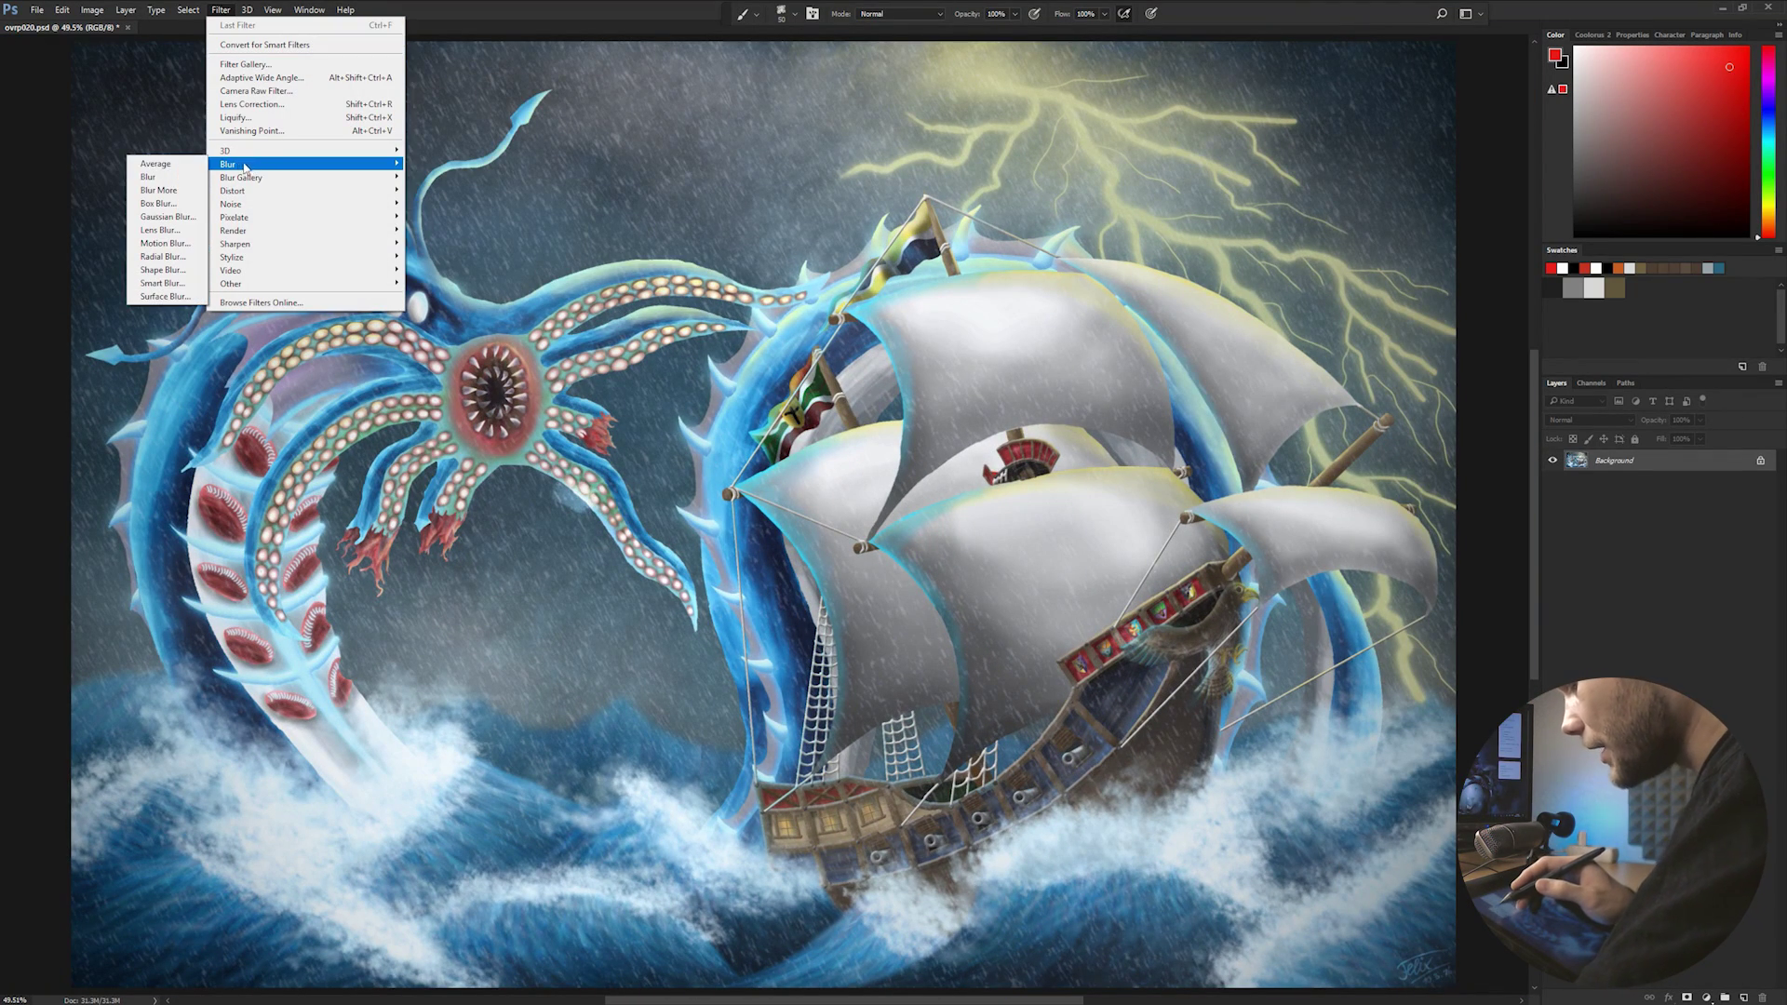
{"action": "left_click", "coordinate": [187, 217]}
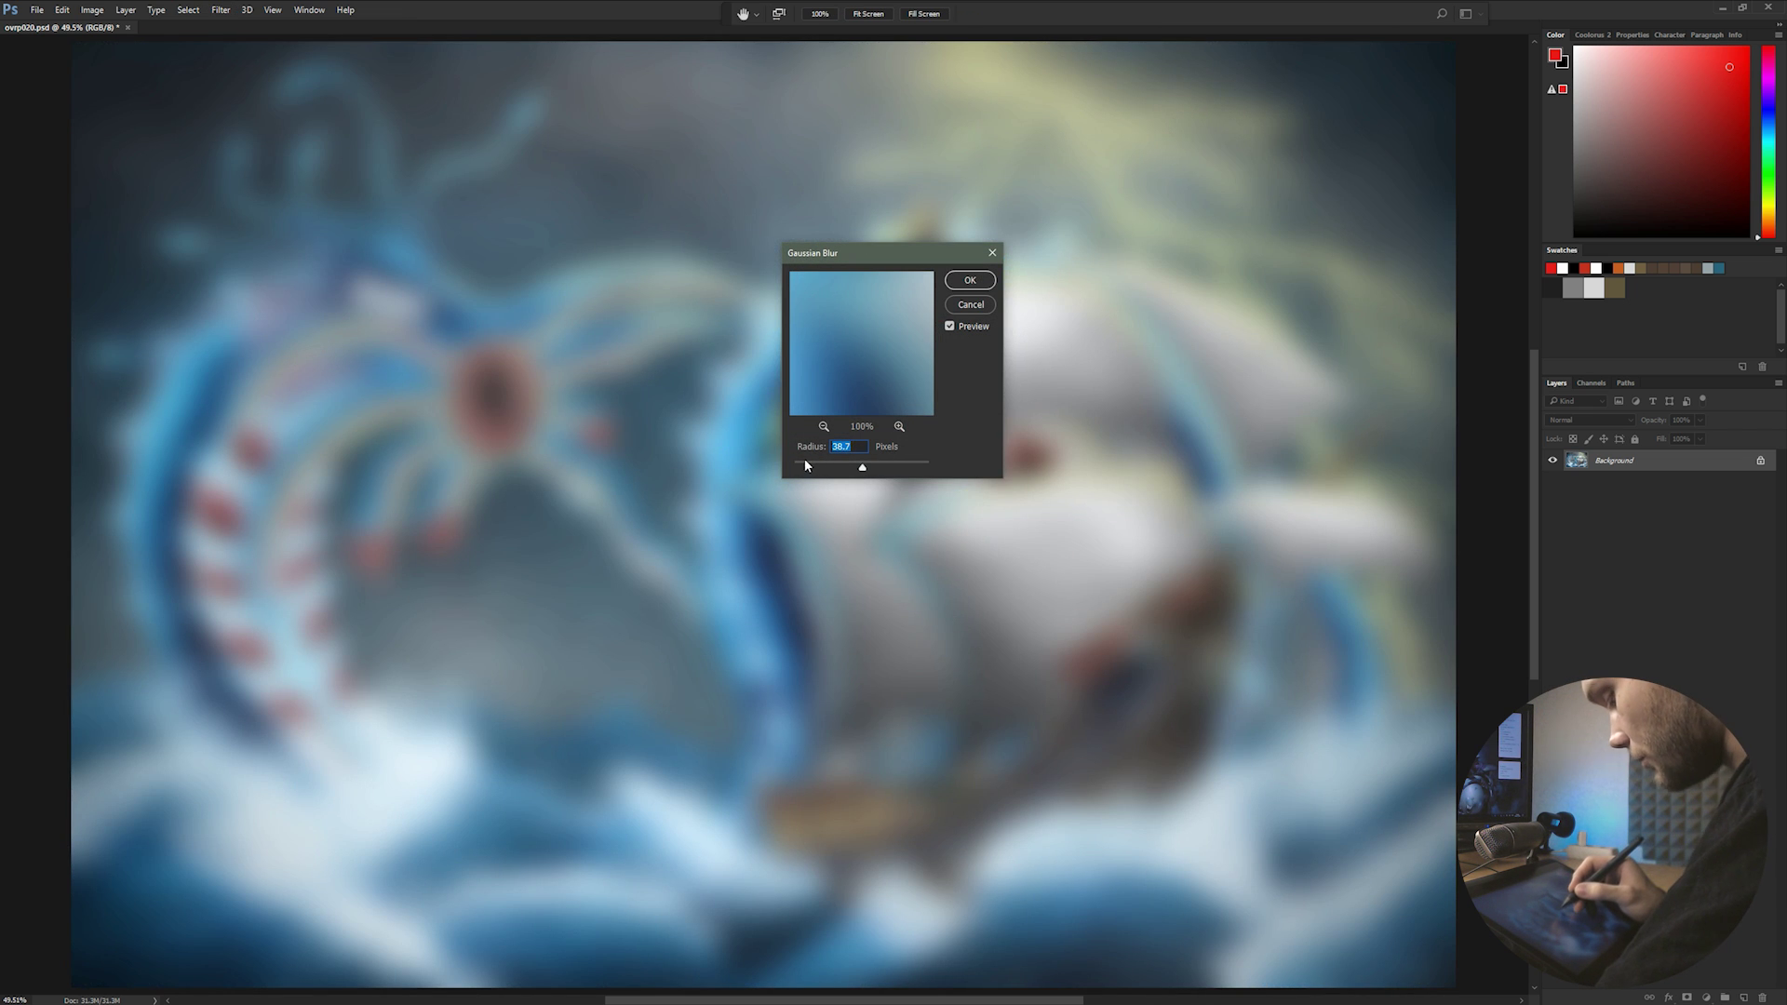
{"action": "left_click", "coordinate": [806, 465]}
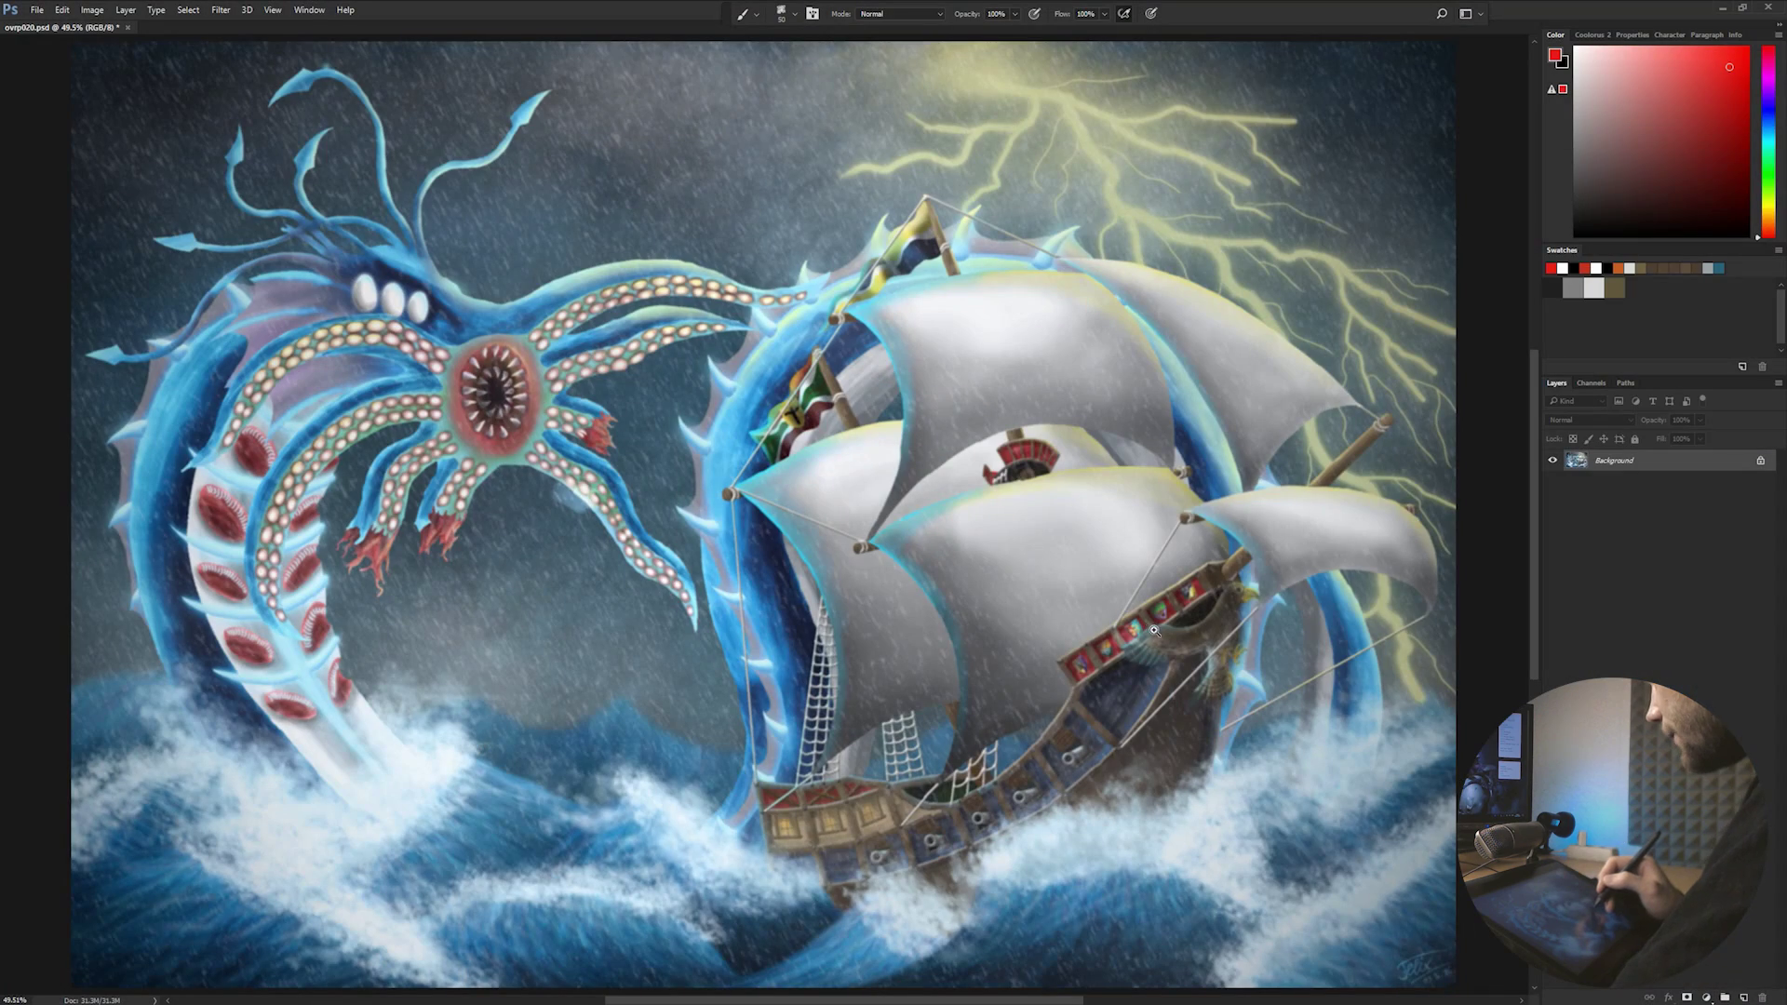
- Examine the softened edges of the ship's hull, sails, rigging and the surrounding waves up close
{"action": "left_click_drag", "start_coordinate": [1153, 628], "coordinate": [1252, 648]}
{"action": "left_click_drag", "start_coordinate": [1186, 661], "coordinate": [1077, 600]}
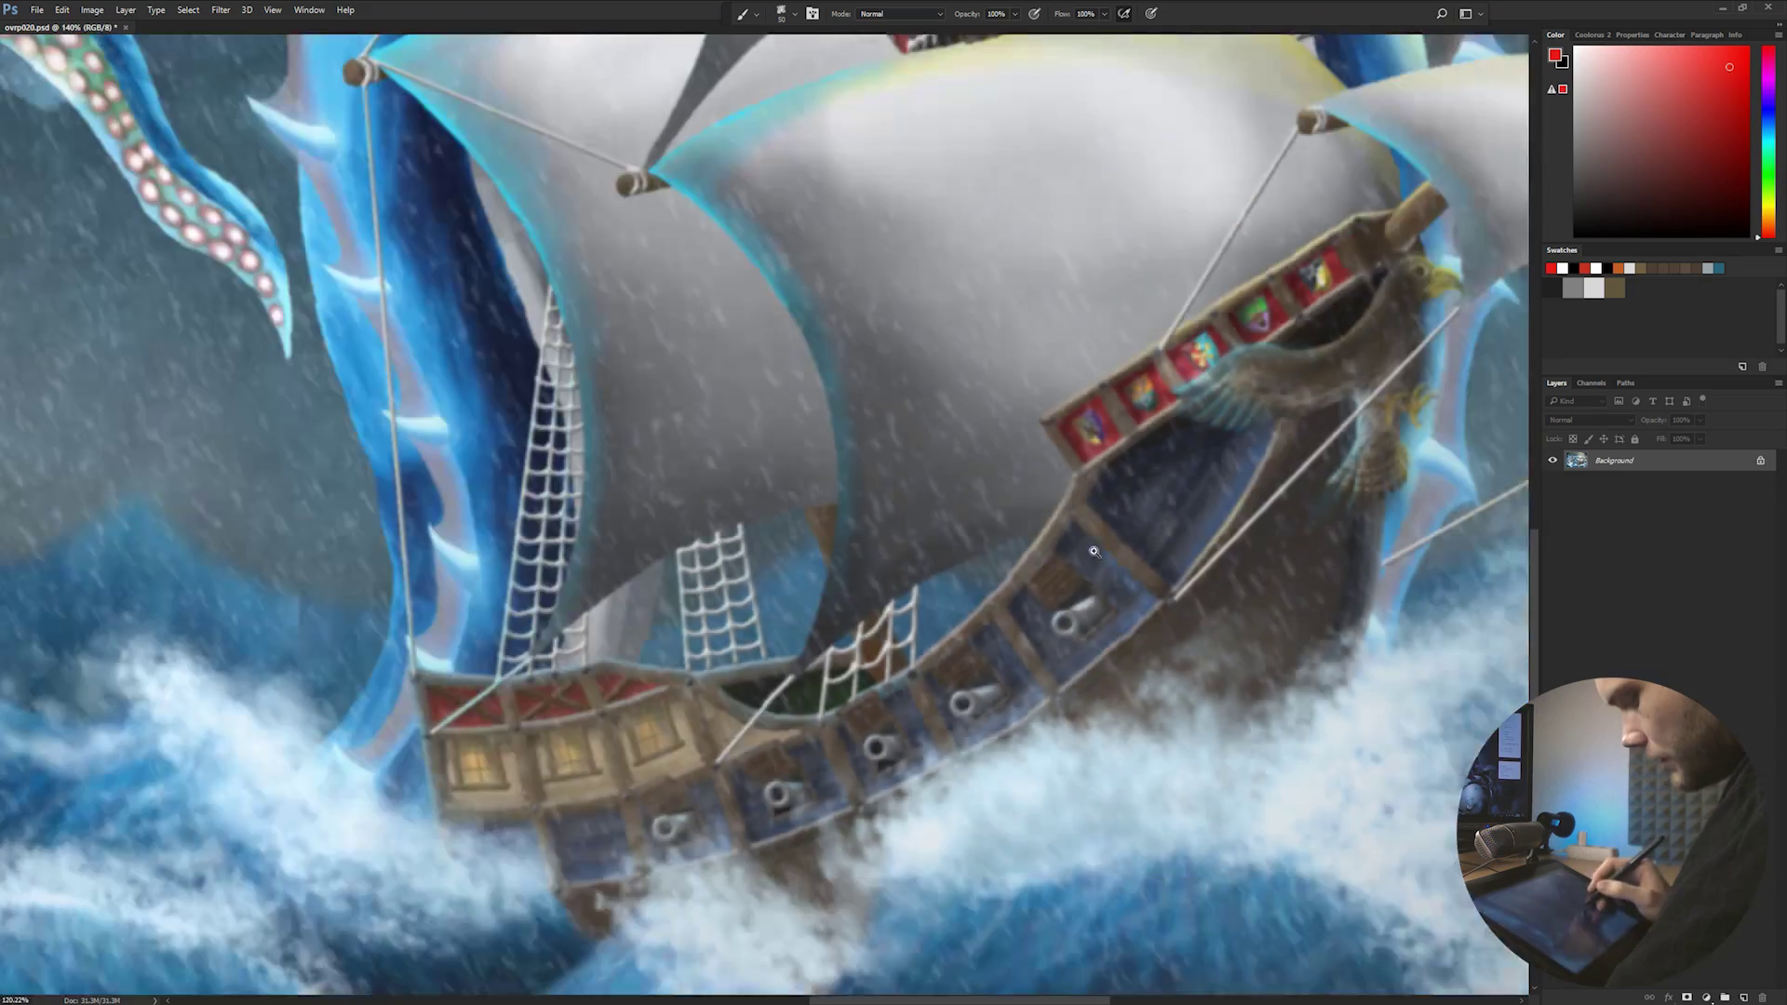
{"action": "left_click_drag", "start_coordinate": [901, 540], "coordinate": [1321, 550]}
{"action": "left_click_drag", "start_coordinate": [1176, 651], "coordinate": [1140, 645]}
{"action": "left_click_drag", "start_coordinate": [965, 596], "coordinate": [1176, 830]}
{"action": "left_click_drag", "start_coordinate": [1017, 622], "coordinate": [1093, 778]}
{"action": "left_click_drag", "start_coordinate": [889, 512], "coordinate": [1023, 556]}
{"action": "left_click_drag", "start_coordinate": [1184, 277], "coordinate": [1084, 510]}
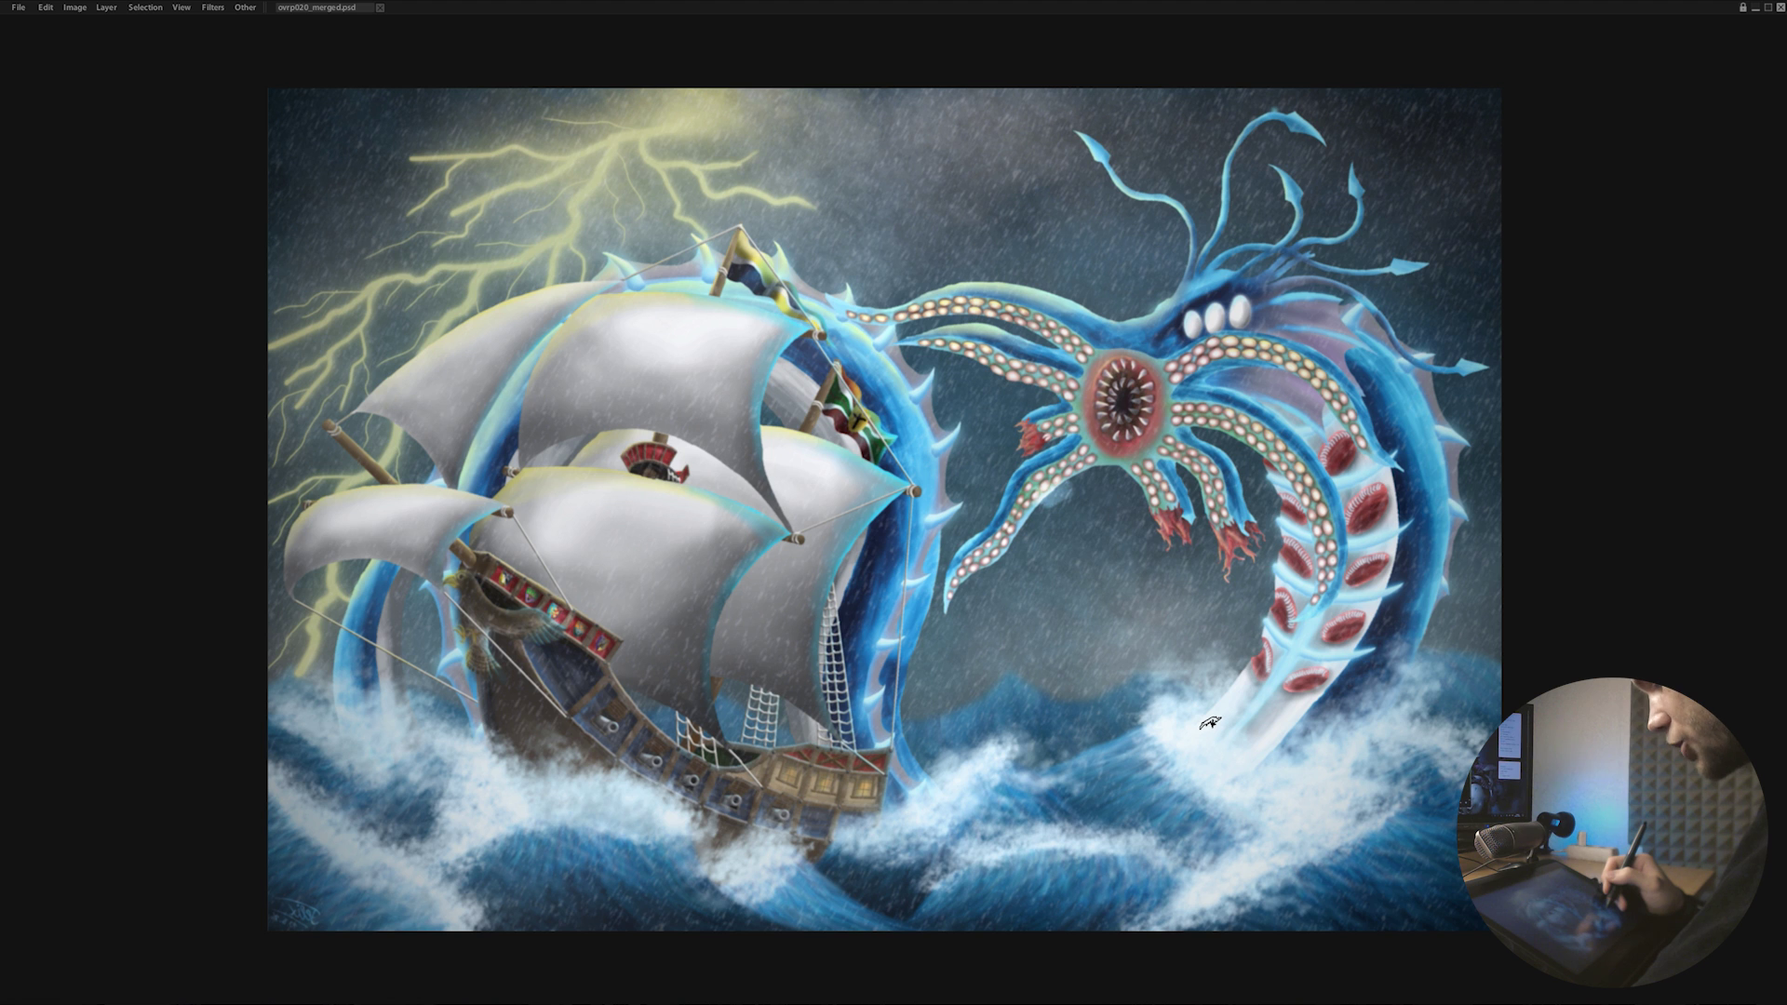
- In Paintstorm Studio, mirror the merged painting back and repaint the sky, sea and creature on Layer 2
{"action": "key", "text": "m"}
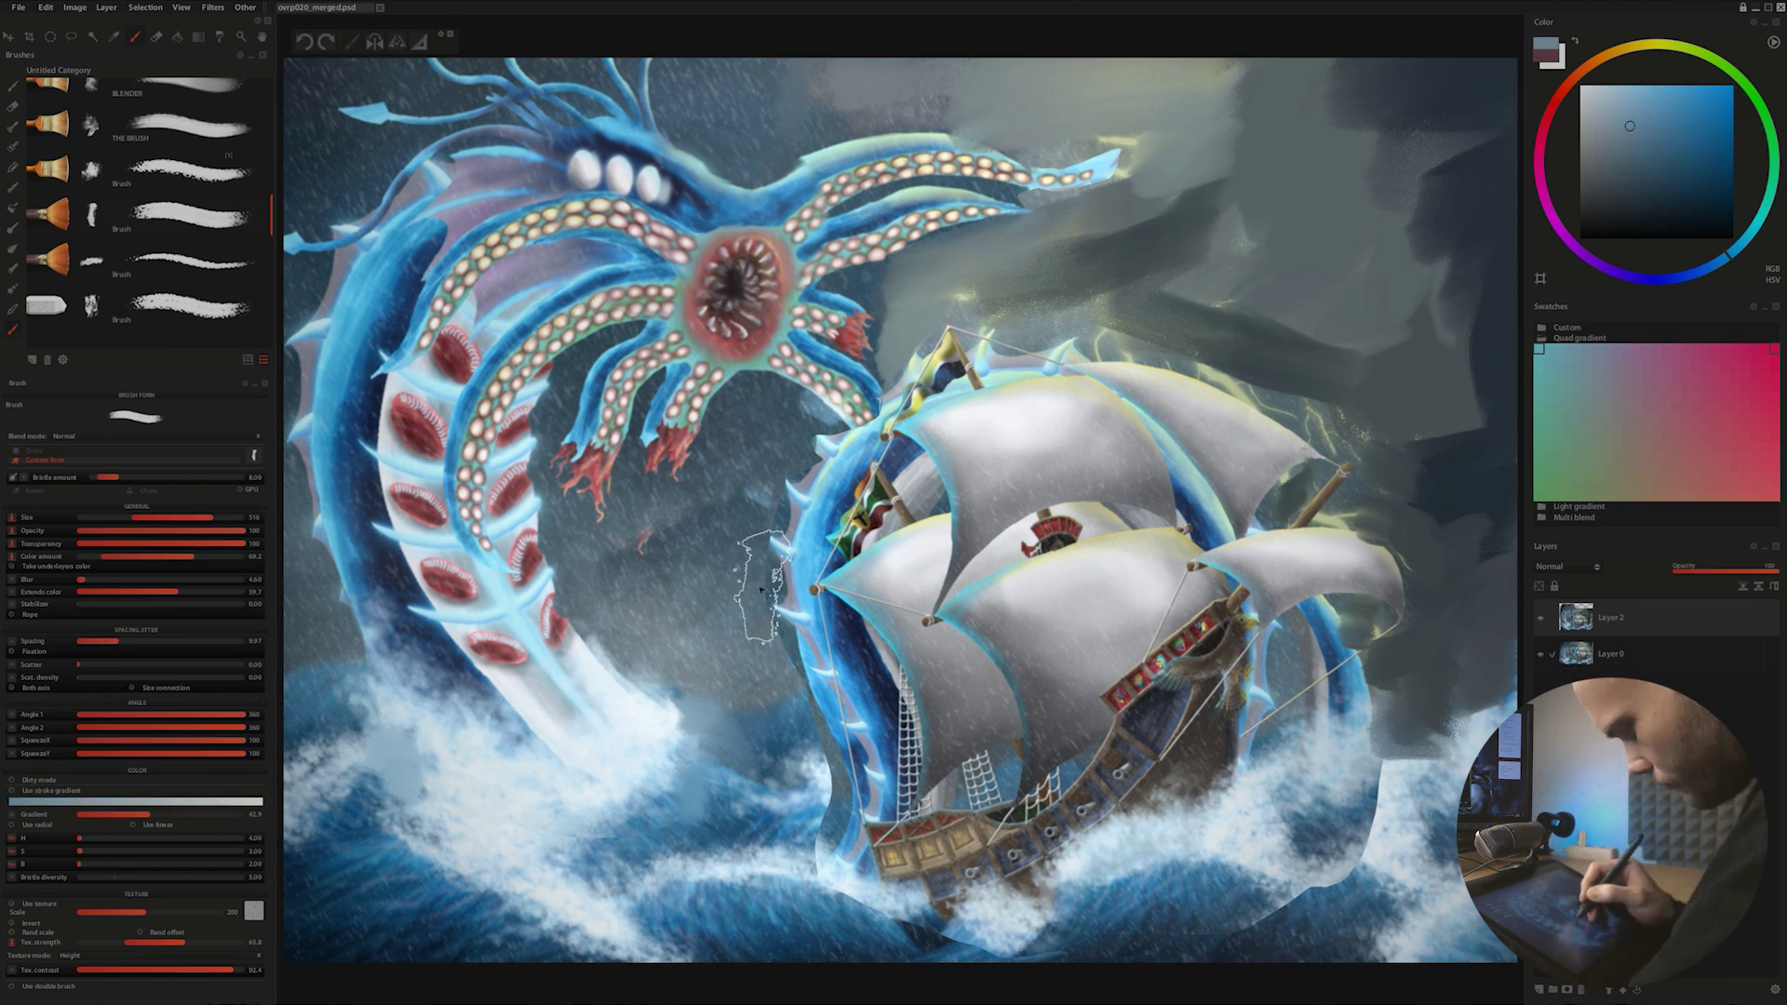
{"action": "left_click", "coordinate": [248, 361]}
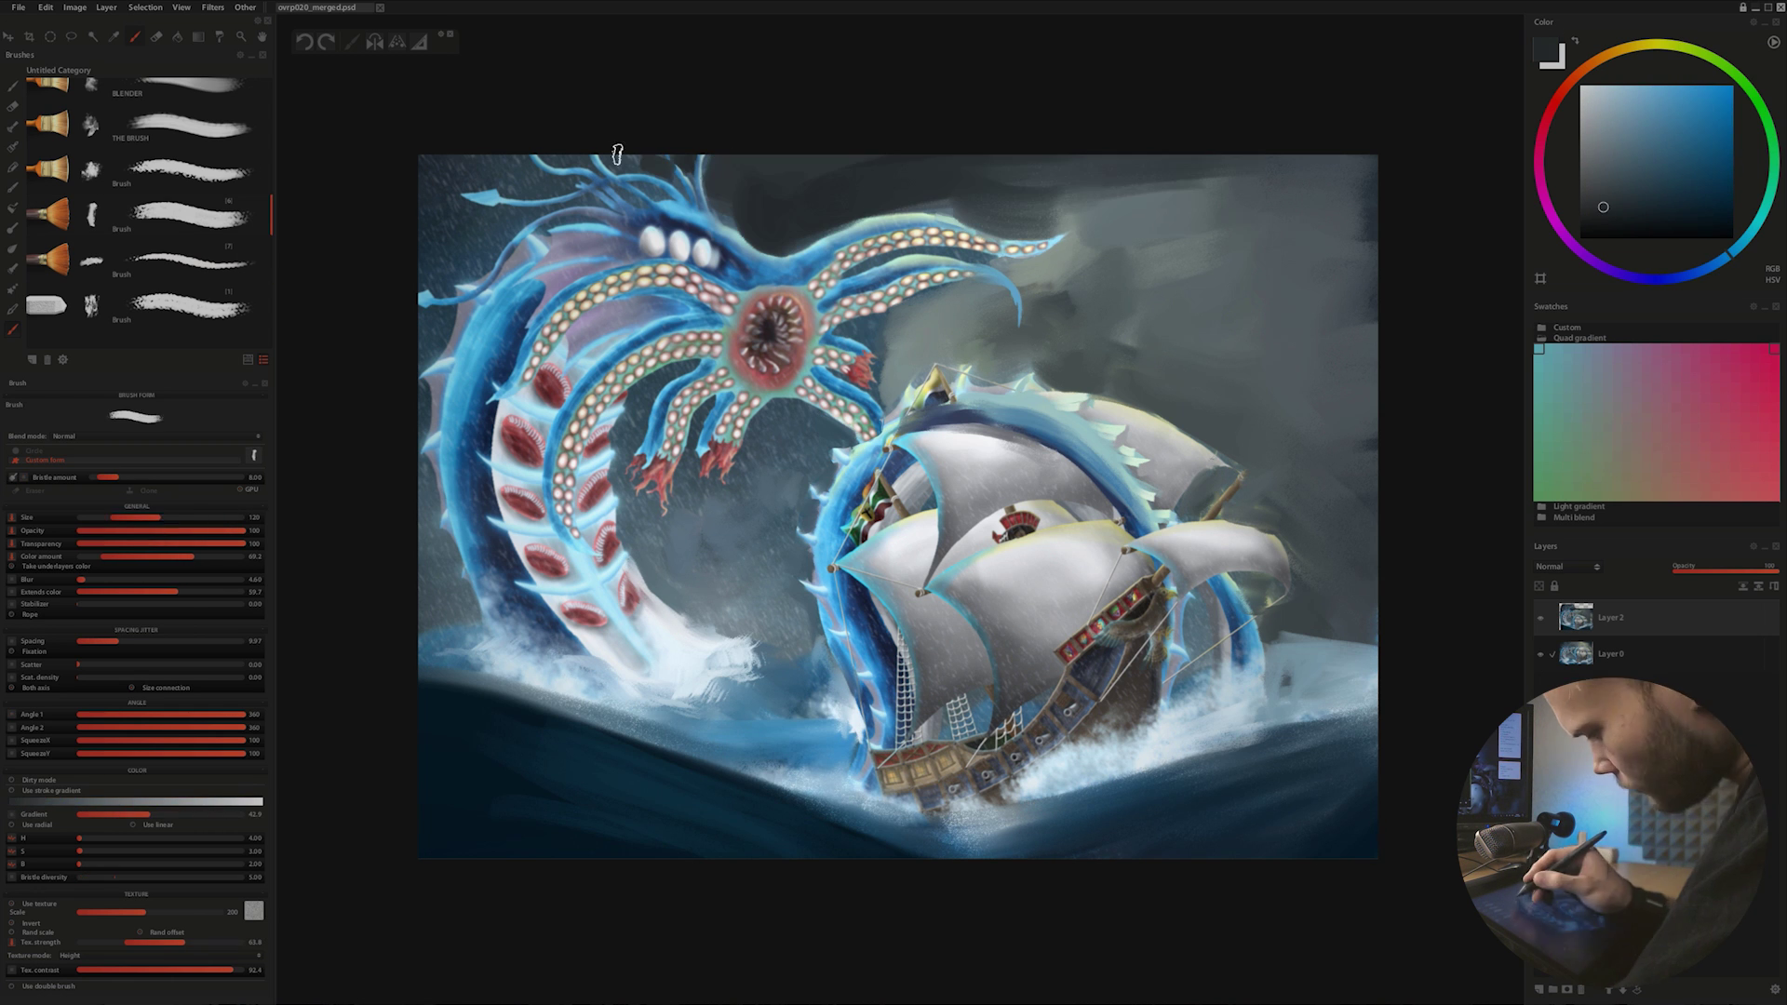
{"action": "key", "text": "Tab"}
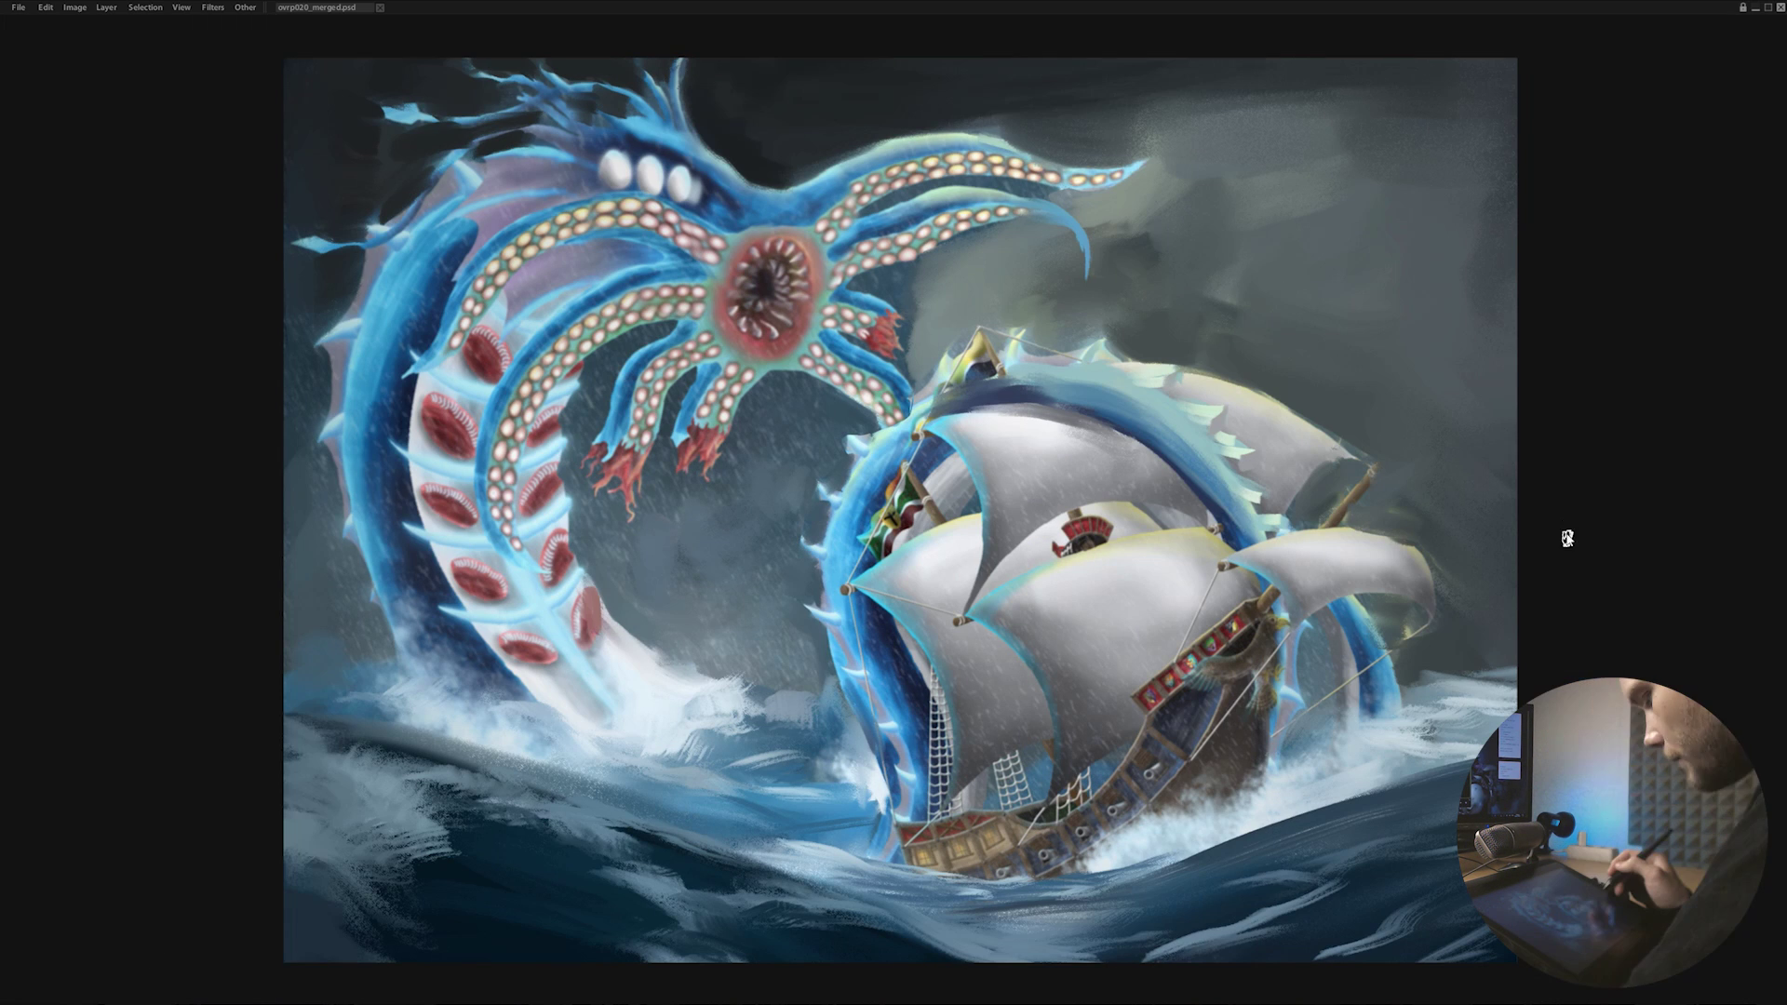
{"action": "left_click_drag", "start_coordinate": [1354, 584], "coordinate": [1405, 637]}
{"action": "left_click_drag", "start_coordinate": [1420, 620], "coordinate": [1184, 629]}
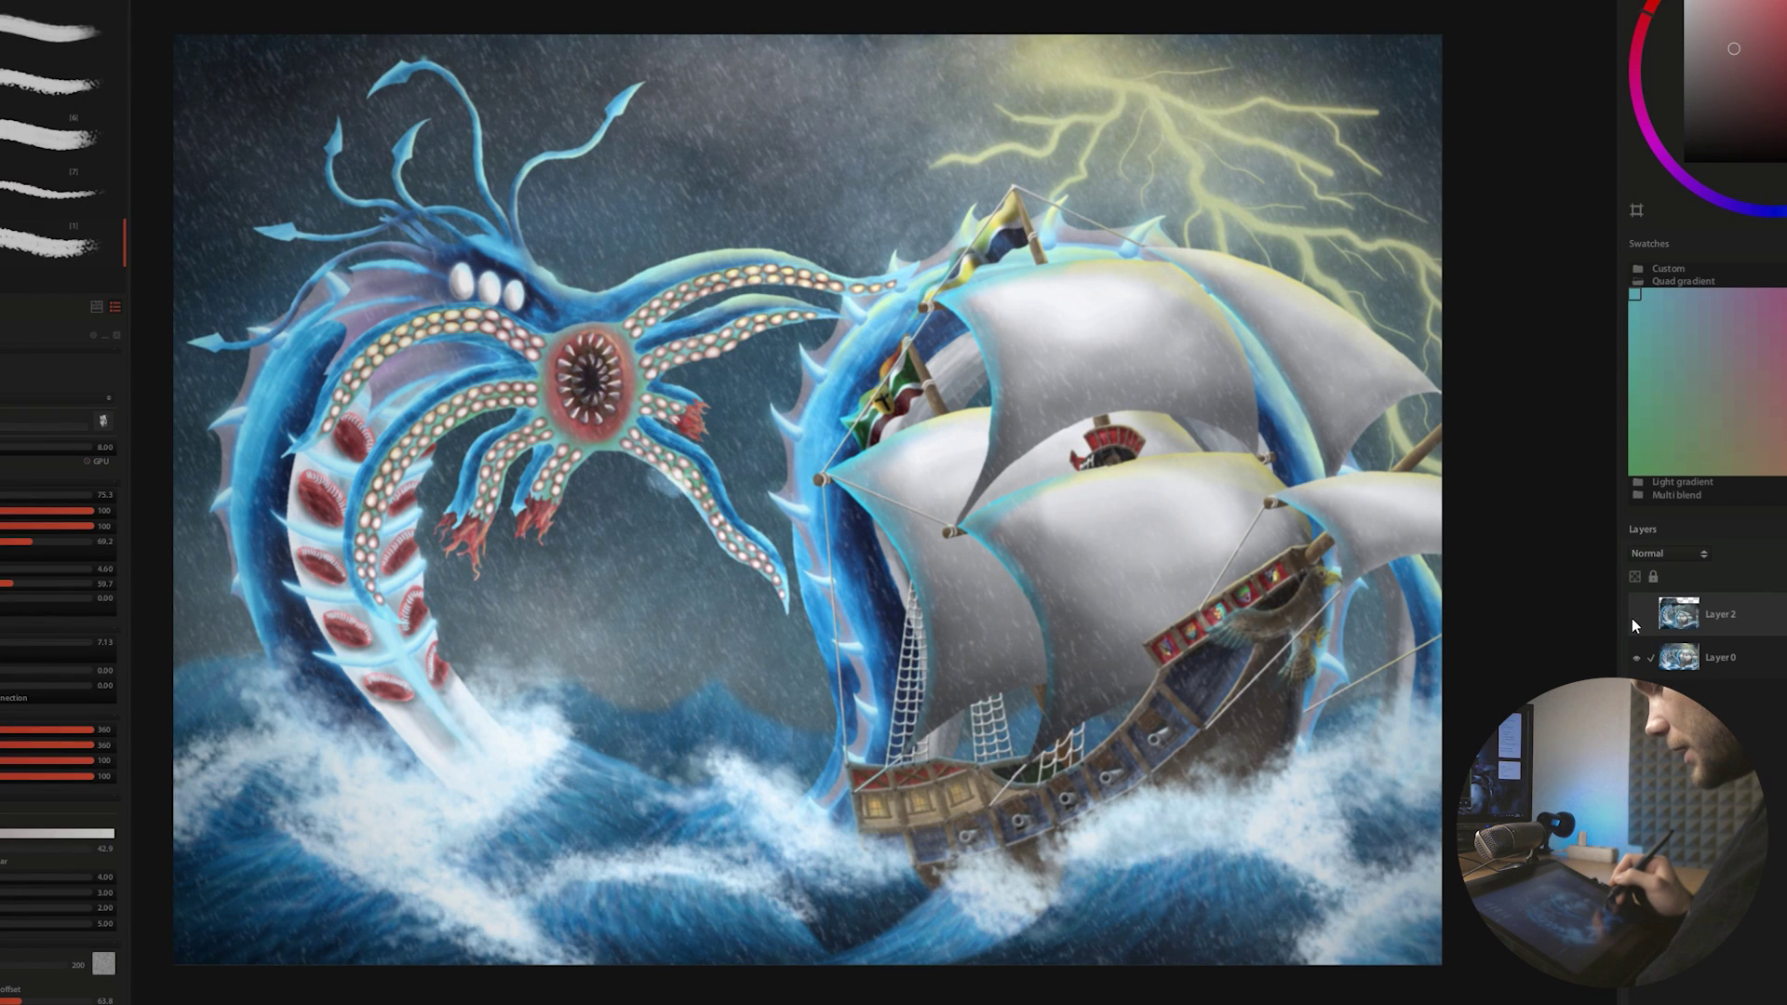
- Compare the original painting with the repaint by toggling the visibility of Layer 2
{"action": "left_click", "coordinate": [1633, 619]}
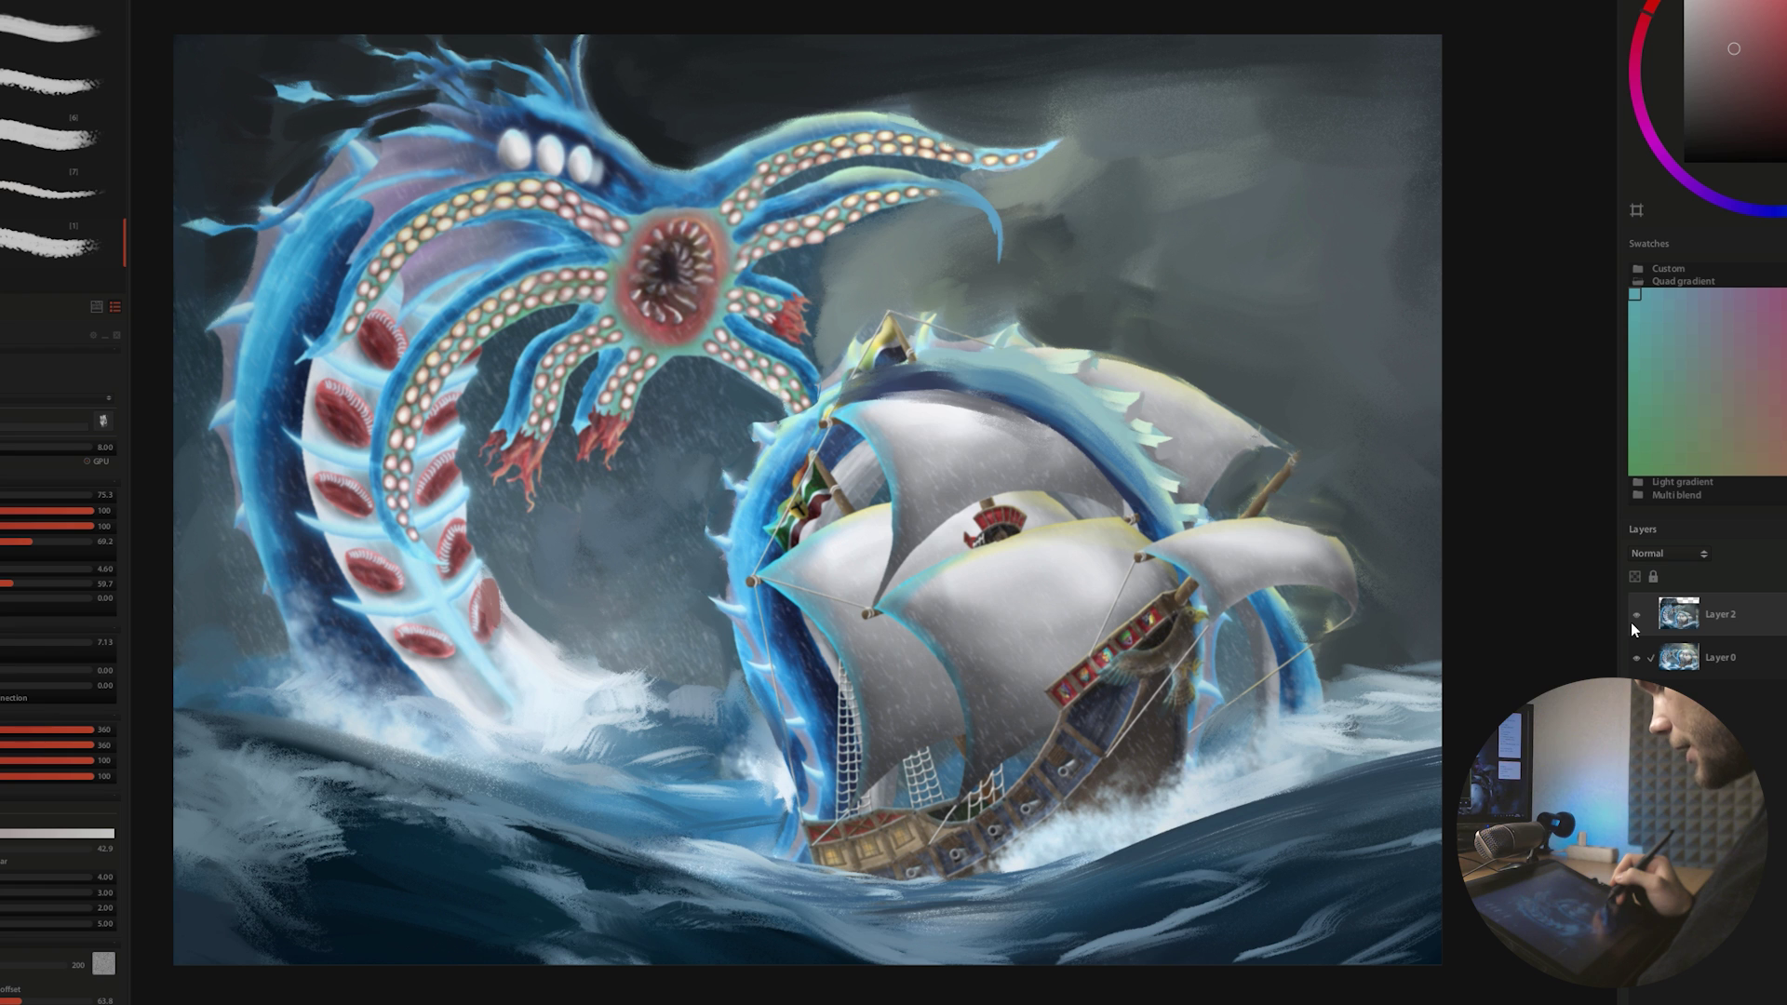
{"action": "left_click", "coordinate": [1634, 617]}
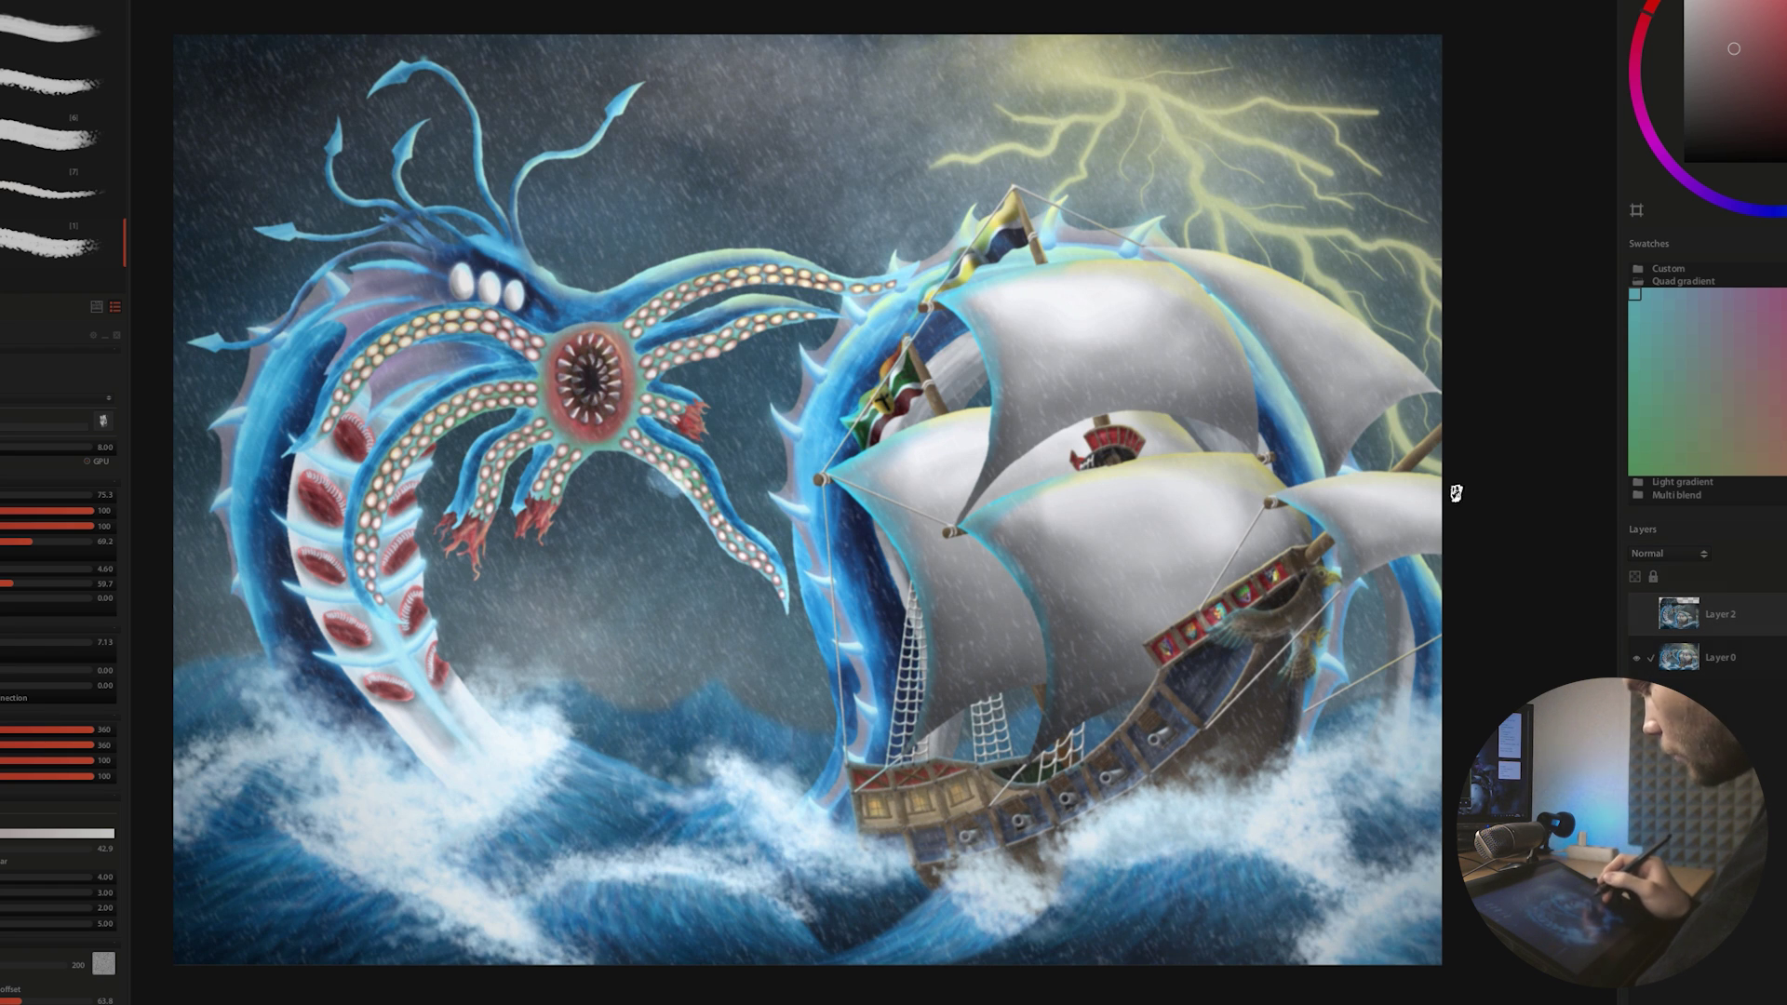
{"action": "left_click", "coordinate": [1636, 615]}
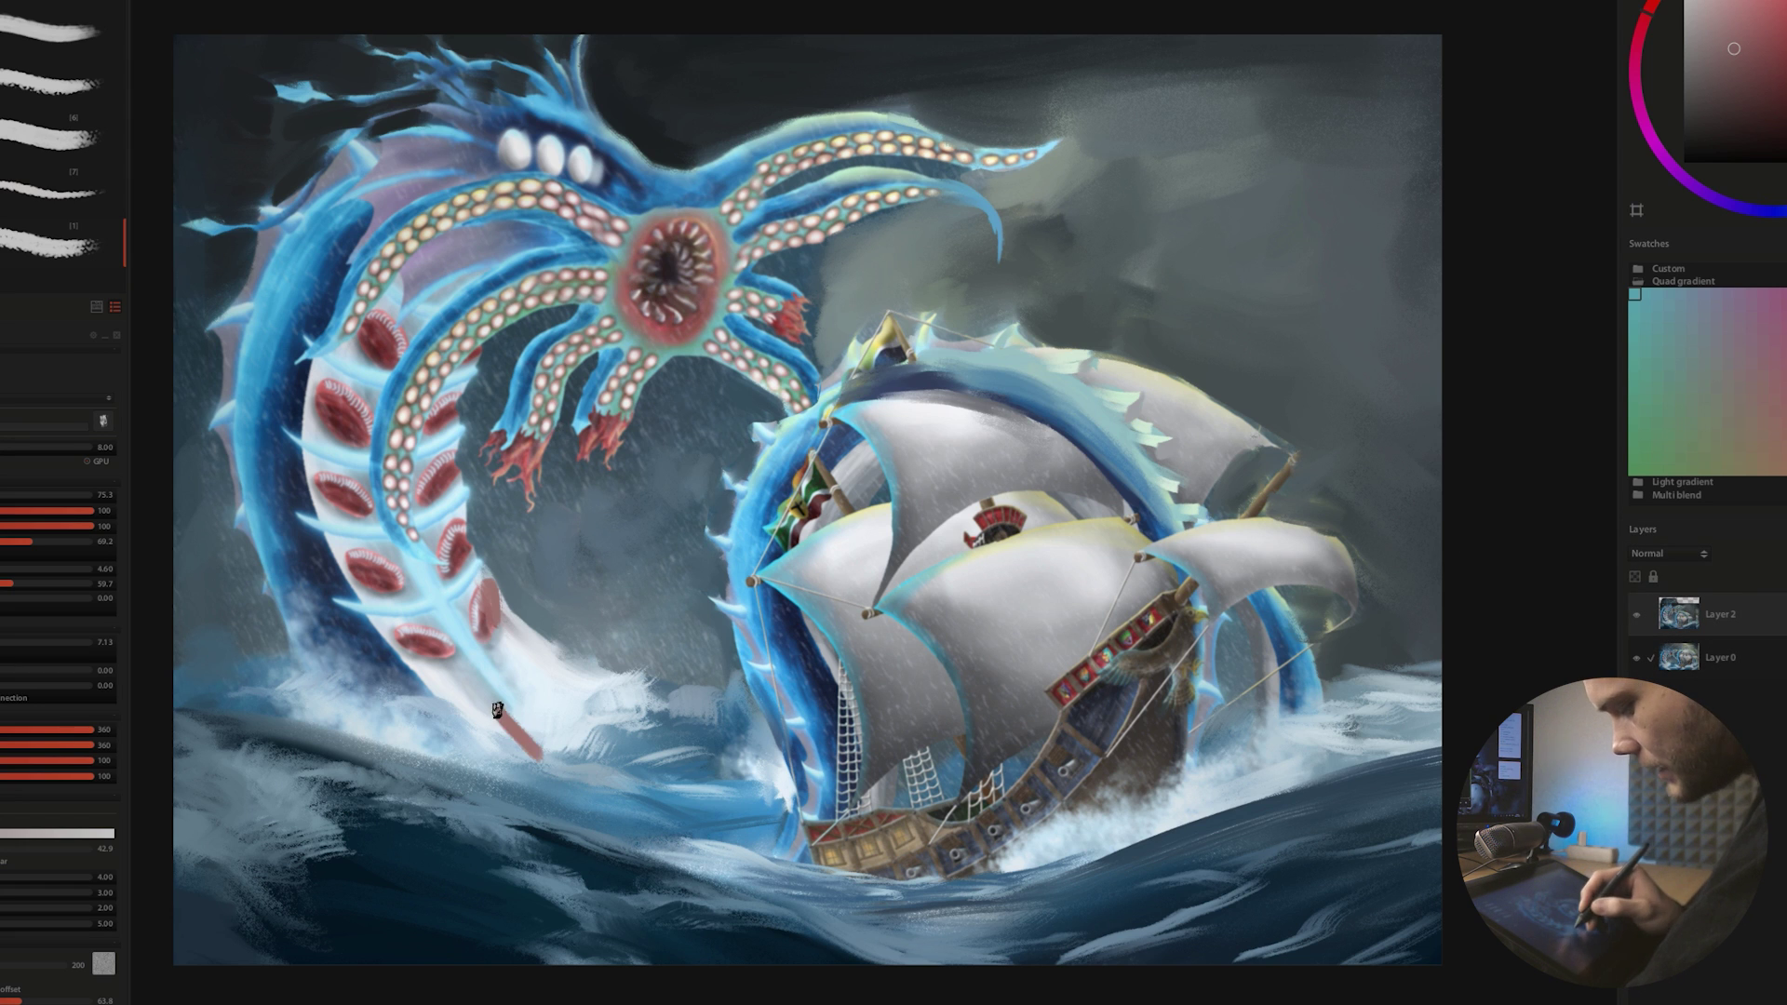
- Brush light blue onto the serpent's arched body where it passes above the ship's rear sails
{"action": "mouse_move", "coordinate": [497, 723]}
{"action": "left_mouse_down"}
{"action": "mouse_move", "coordinate": [391, 508]}
{"action": "mouse_move", "coordinate": [412, 613]}
{"action": "mouse_move", "coordinate": [367, 475]}
{"action": "mouse_move", "coordinate": [380, 363]}
{"action": "mouse_move", "coordinate": [434, 277]}
{"action": "mouse_move", "coordinate": [500, 230]}
{"action": "mouse_move", "coordinate": [574, 221]}
{"action": "mouse_move", "coordinate": [660, 239]}
{"action": "mouse_move", "coordinate": [770, 325]}
{"action": "mouse_move", "coordinate": [719, 236]}
{"action": "mouse_move", "coordinate": [671, 284]}
{"action": "mouse_move", "coordinate": [771, 340]}
{"action": "left_mouse_up"}
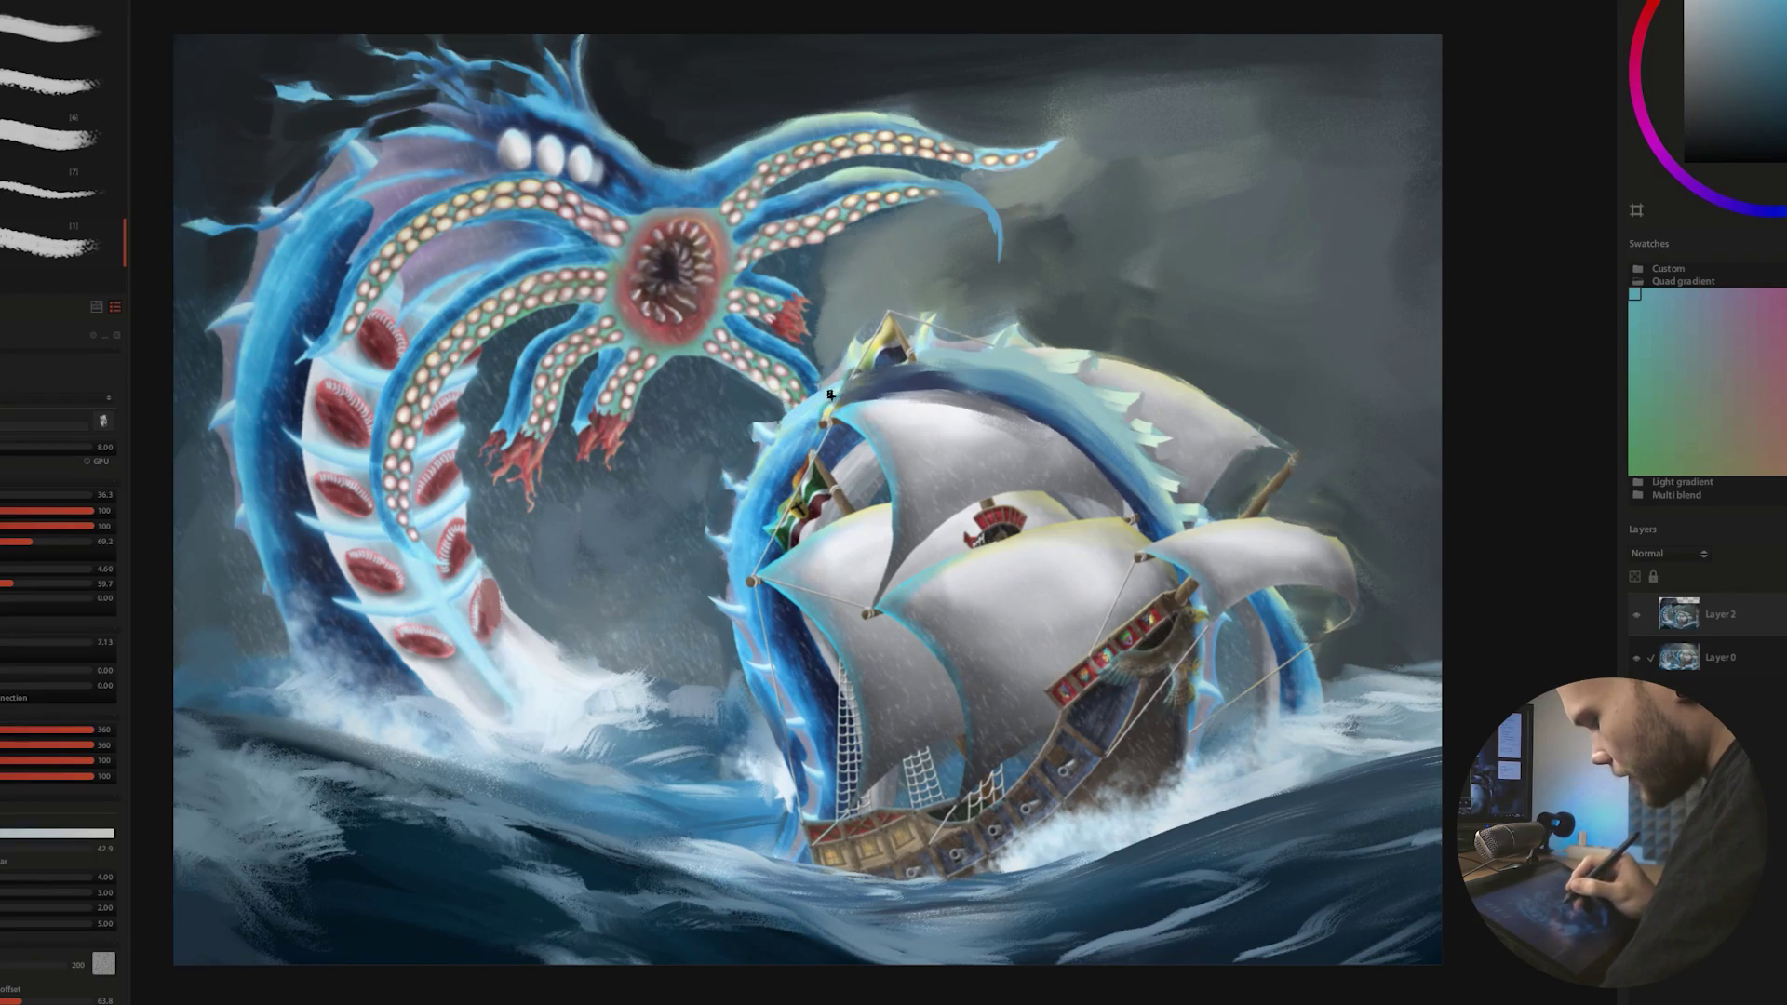
{"action": "left_click_drag", "start_coordinate": [839, 372], "coordinate": [861, 270]}
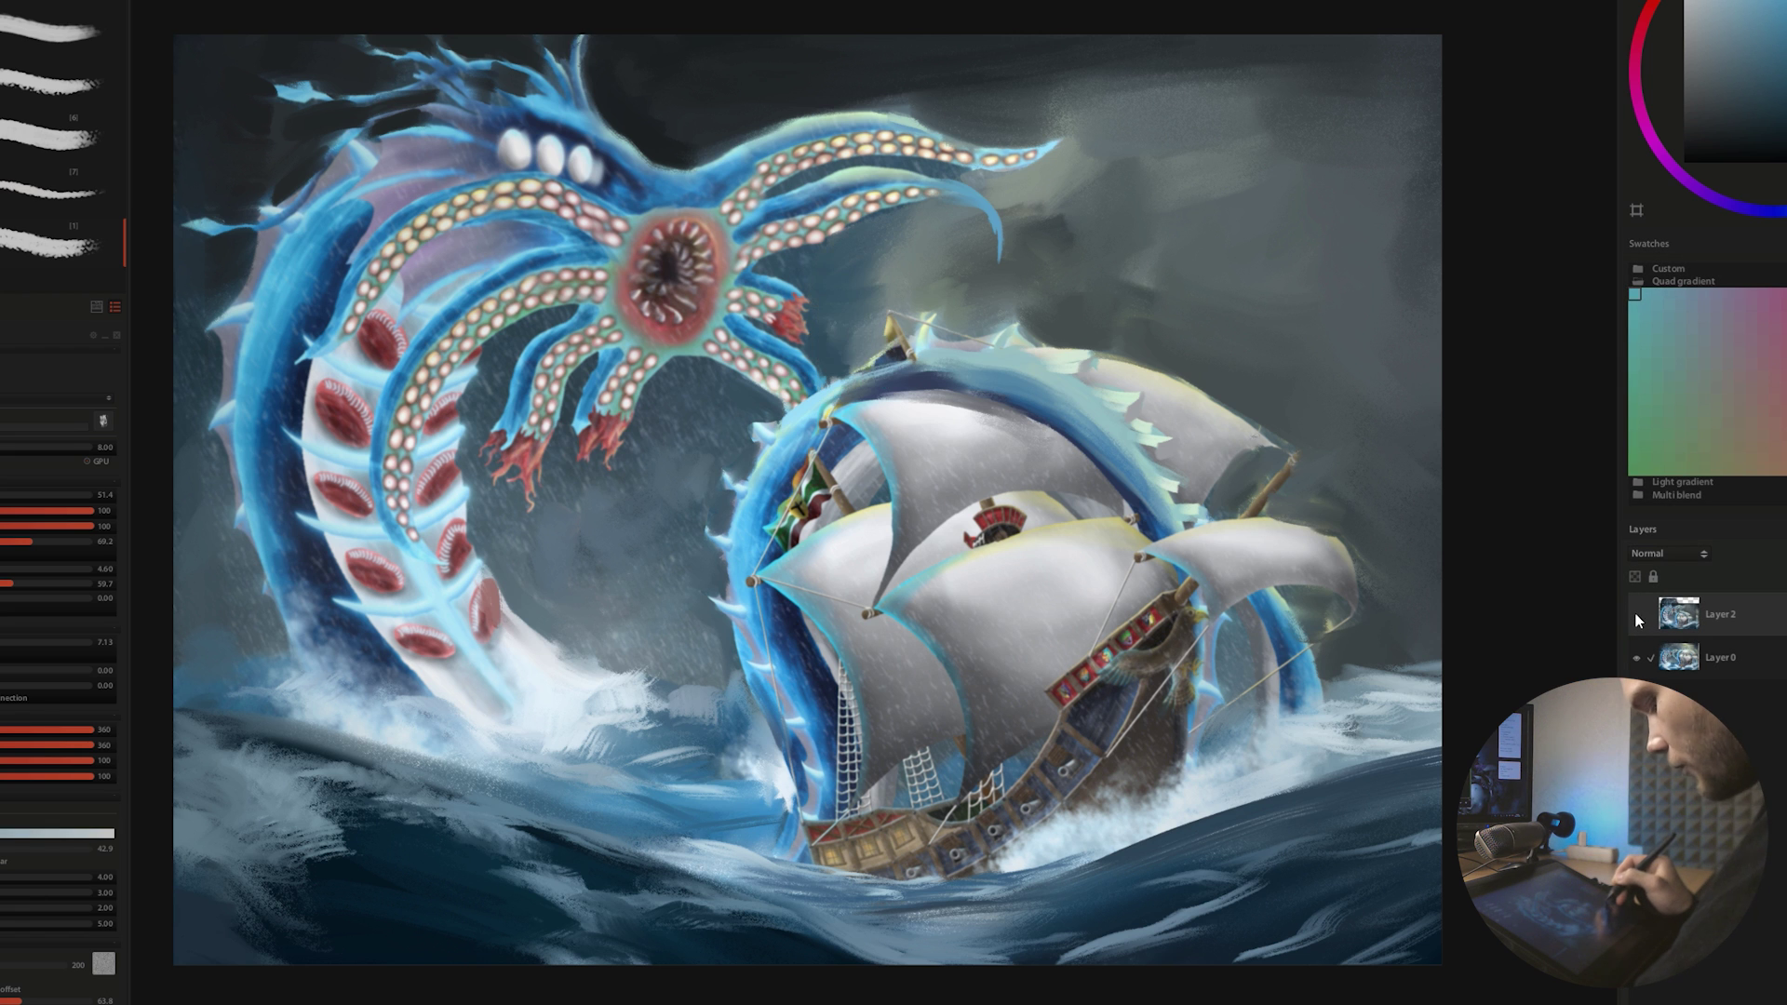
- Check the updated serpent arch and overall composition against the original by hiding and showing Layer 2
{"action": "left_click", "coordinate": [1635, 614]}
{"action": "left_click", "coordinate": [1630, 617]}
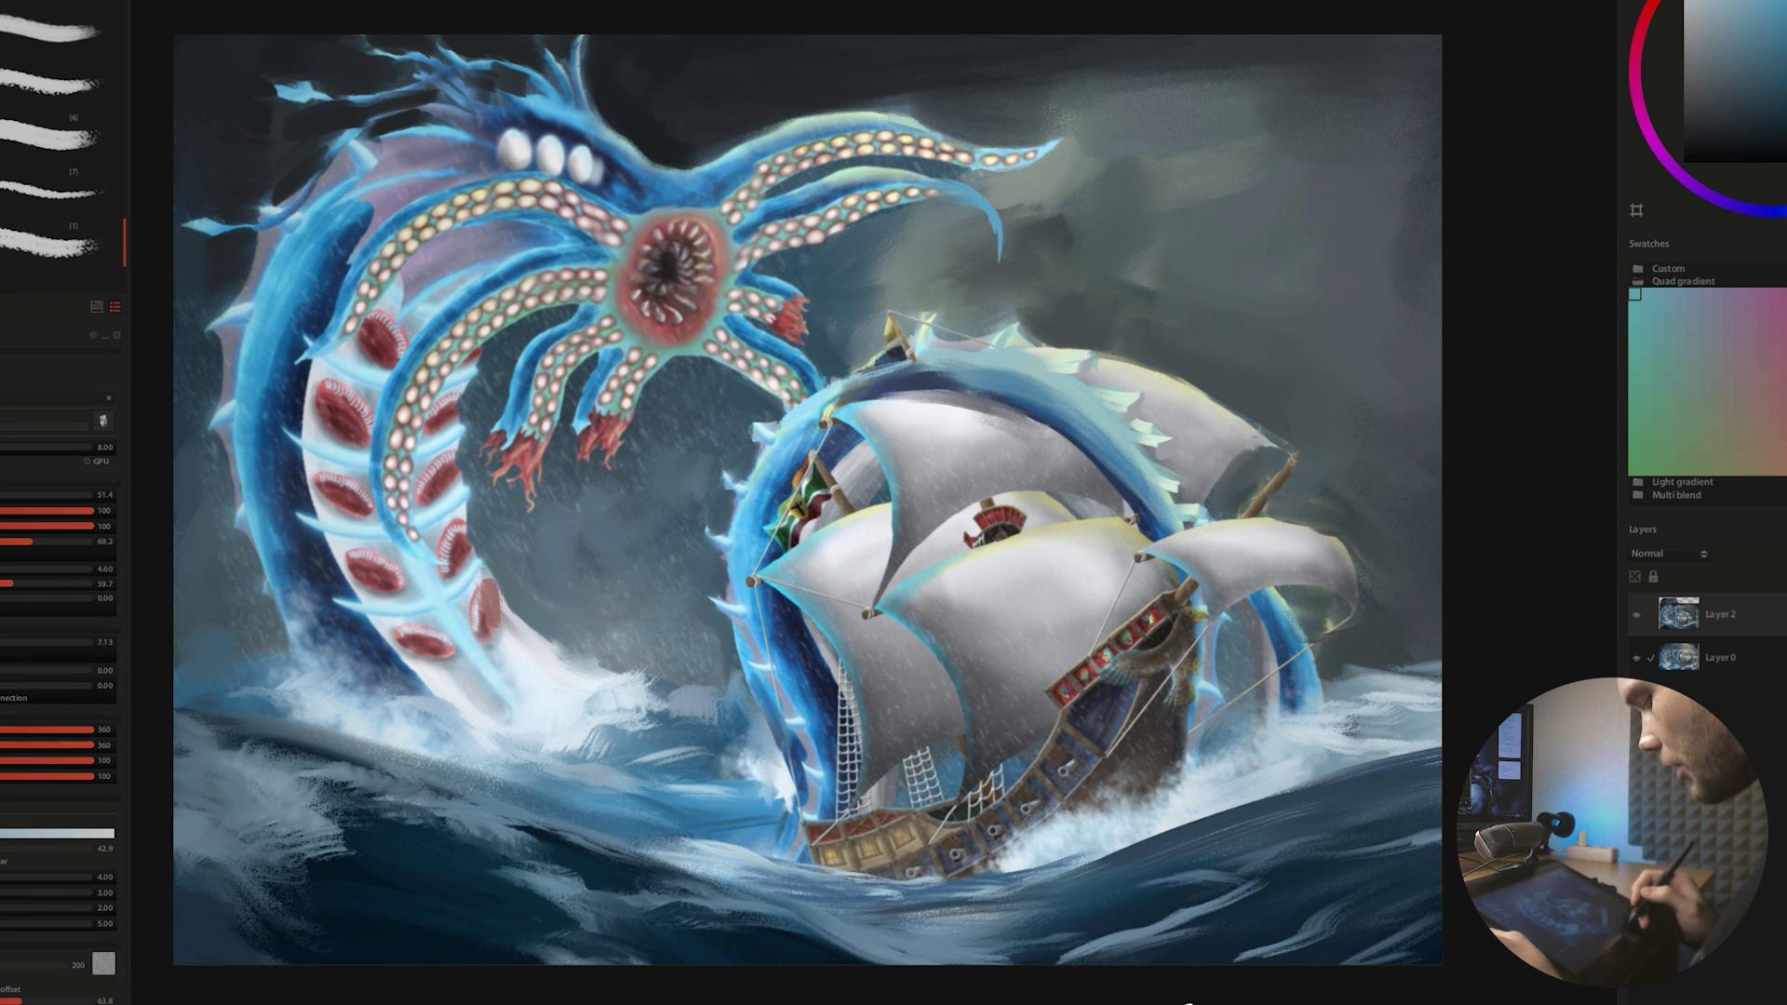
{"action": "left_click", "coordinate": [1636, 614]}
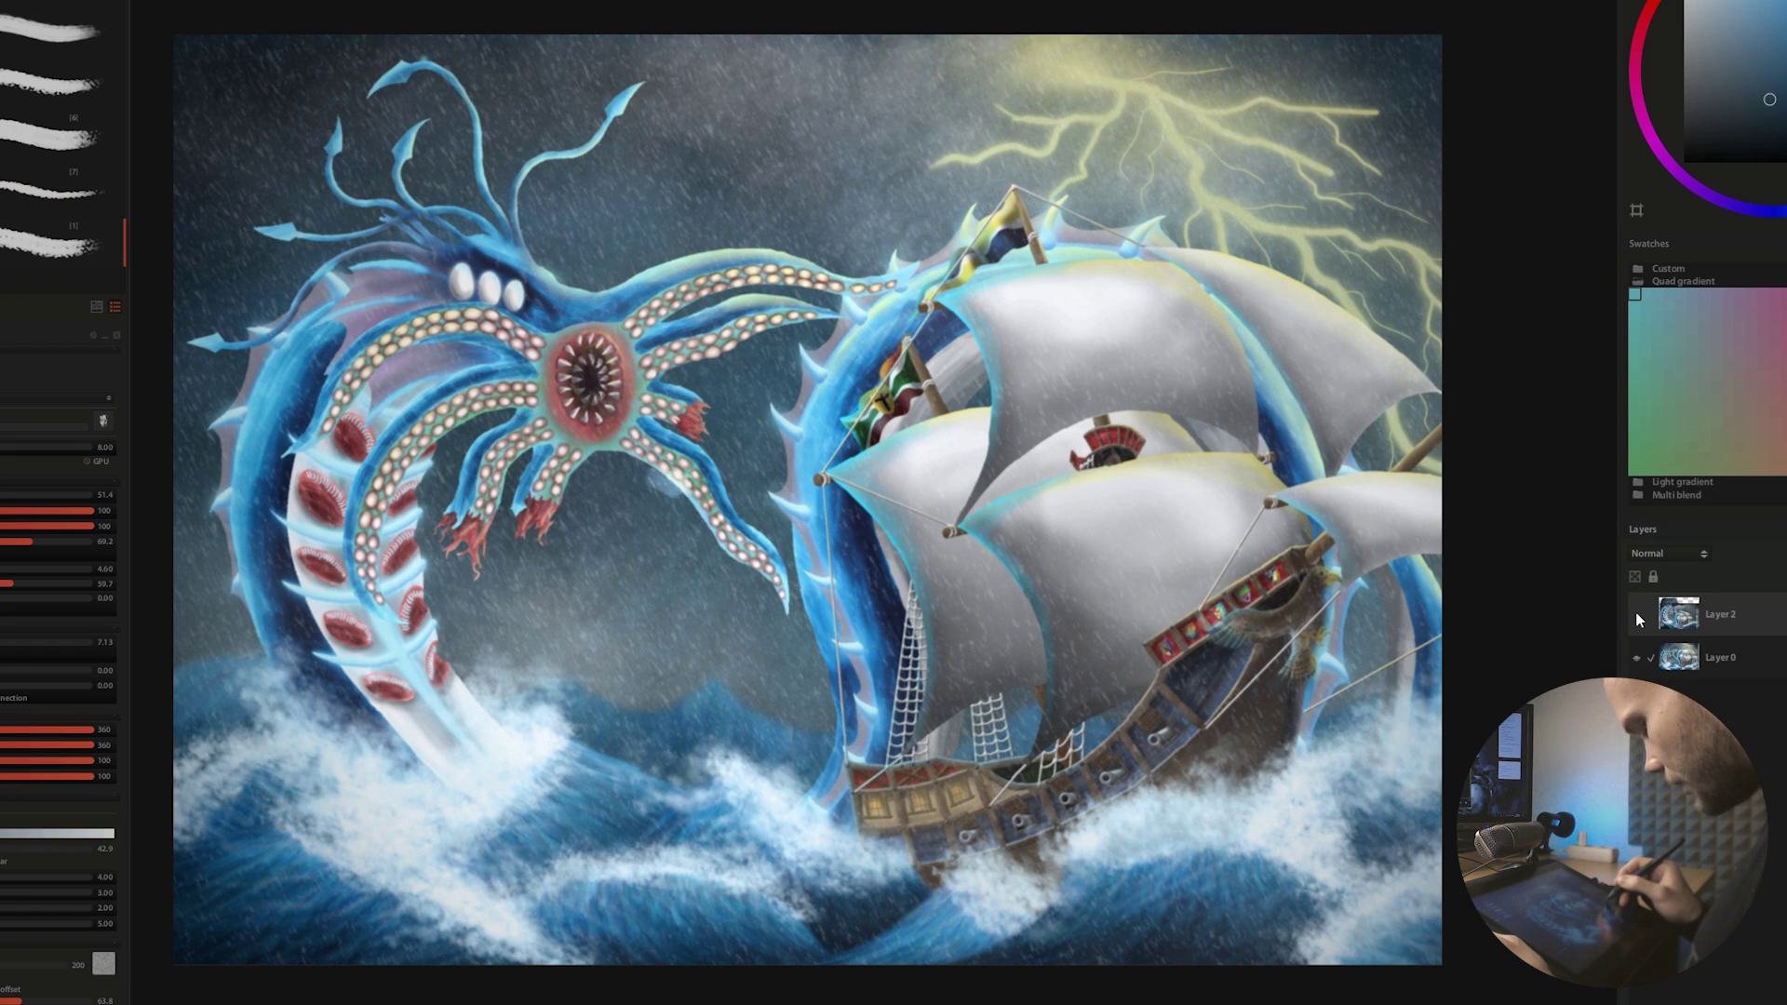
{"action": "left_click", "coordinate": [1636, 613]}
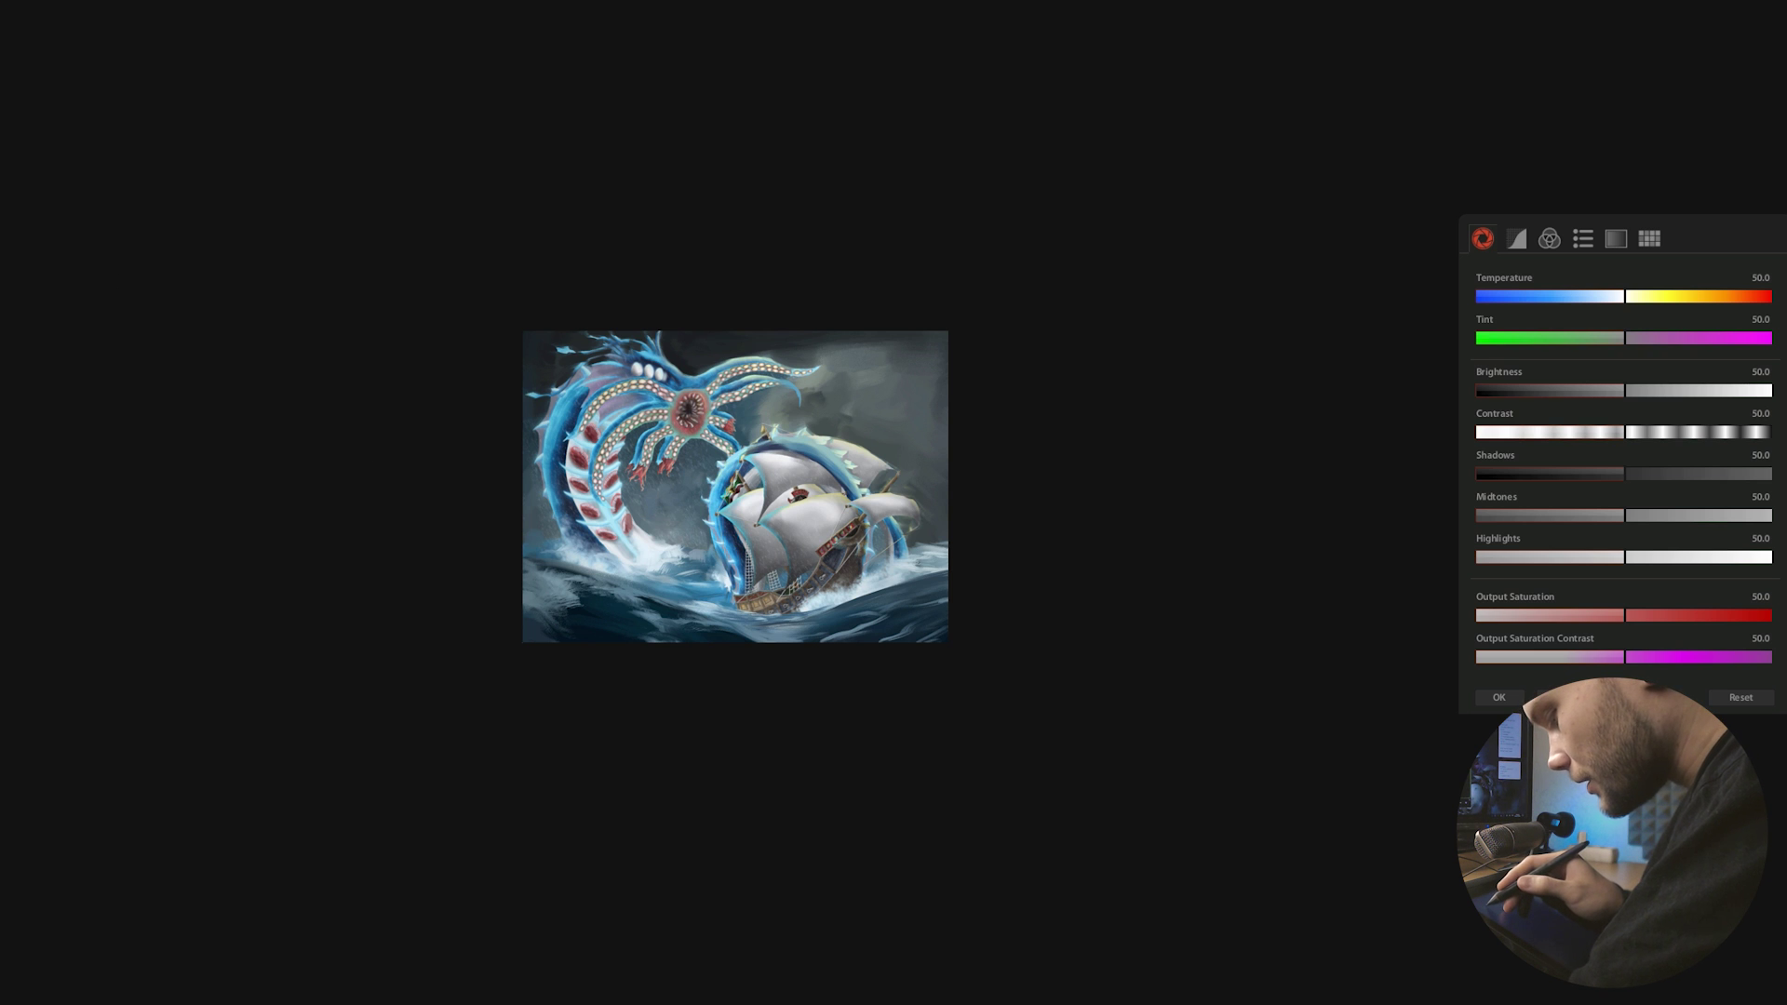
- Darken and cool the painting using temperature 39.3, brightness 22.1 and contrast 36.8, and compare it with the original beneath Layer 2
{"action": "key", "text": "ctrl+0"}
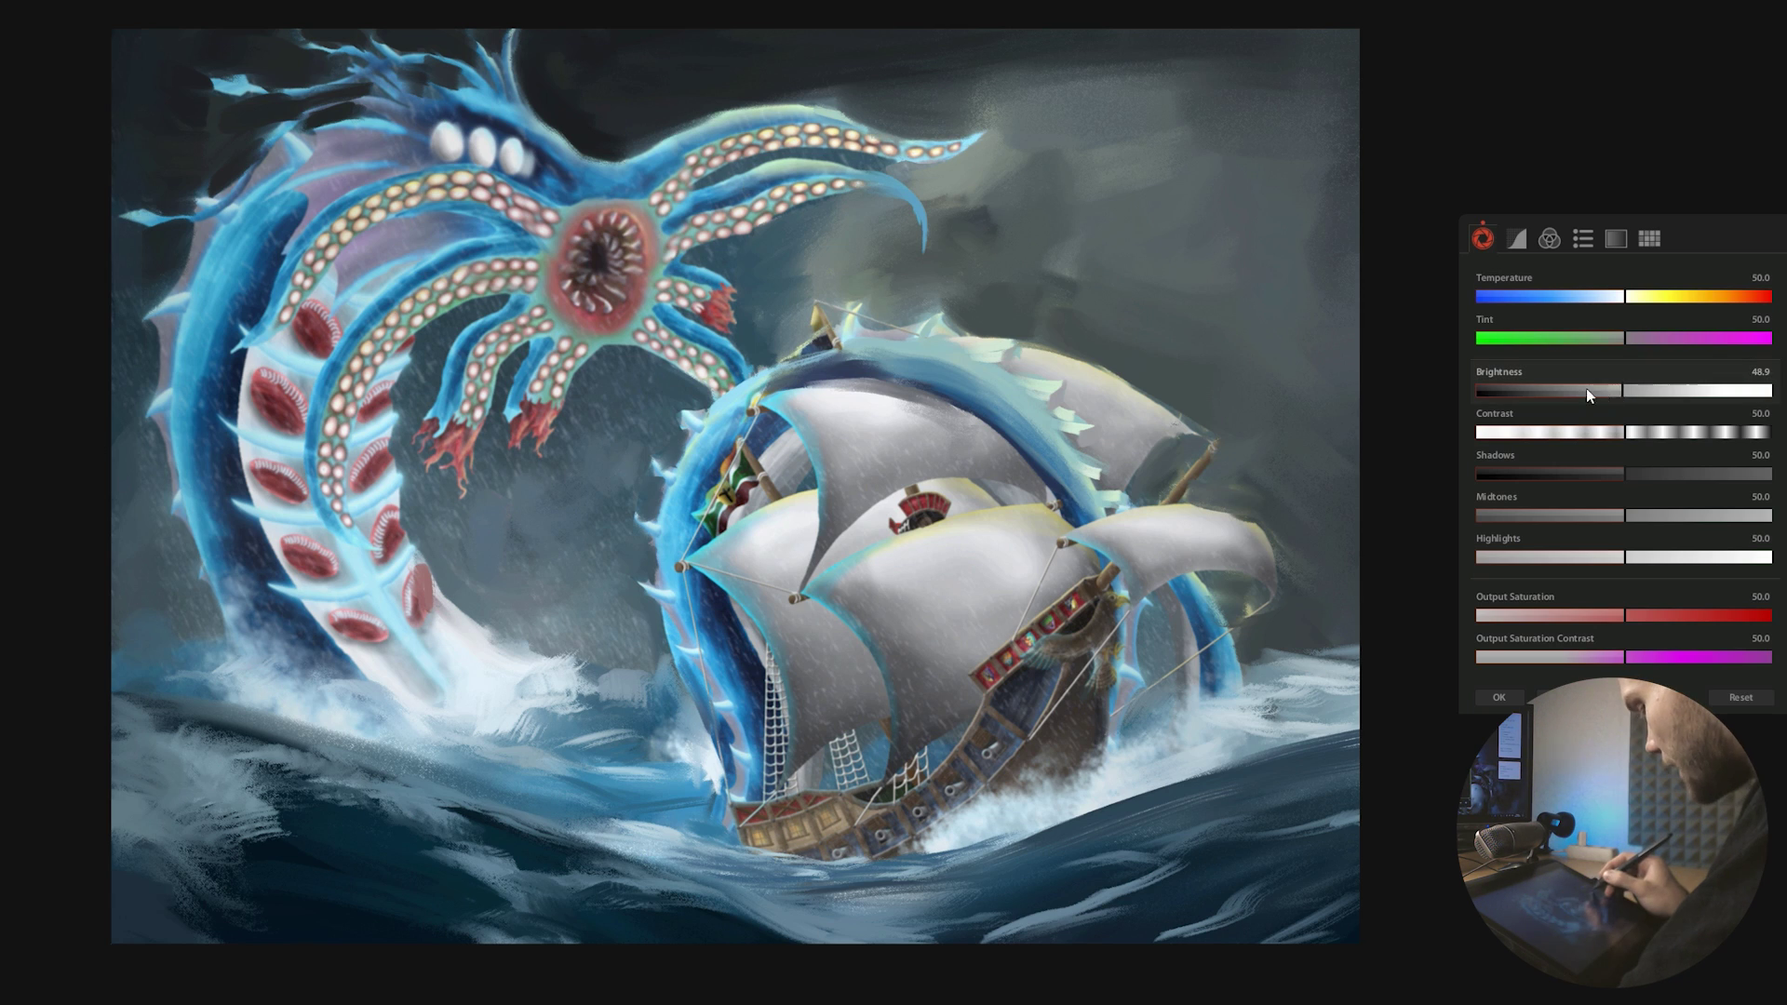
{"action": "left_click_drag", "start_coordinate": [1586, 390], "coordinate": [1514, 394]}
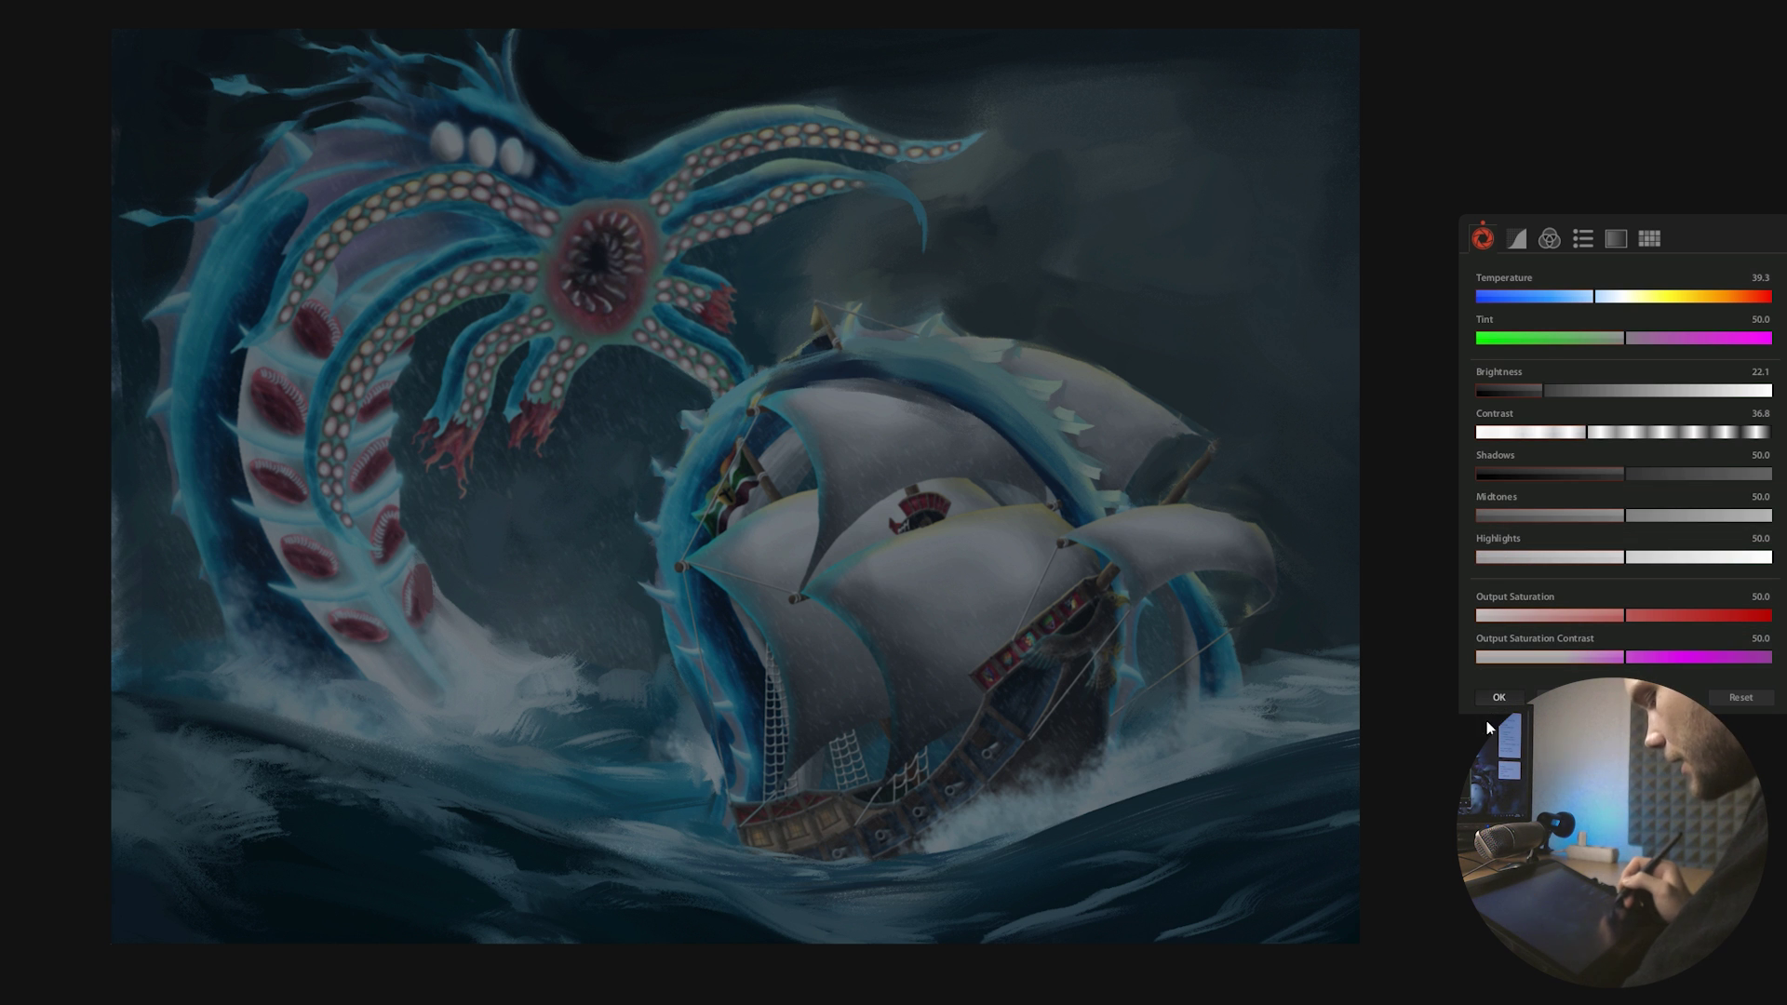
{"action": "left_click", "coordinate": [1496, 697]}
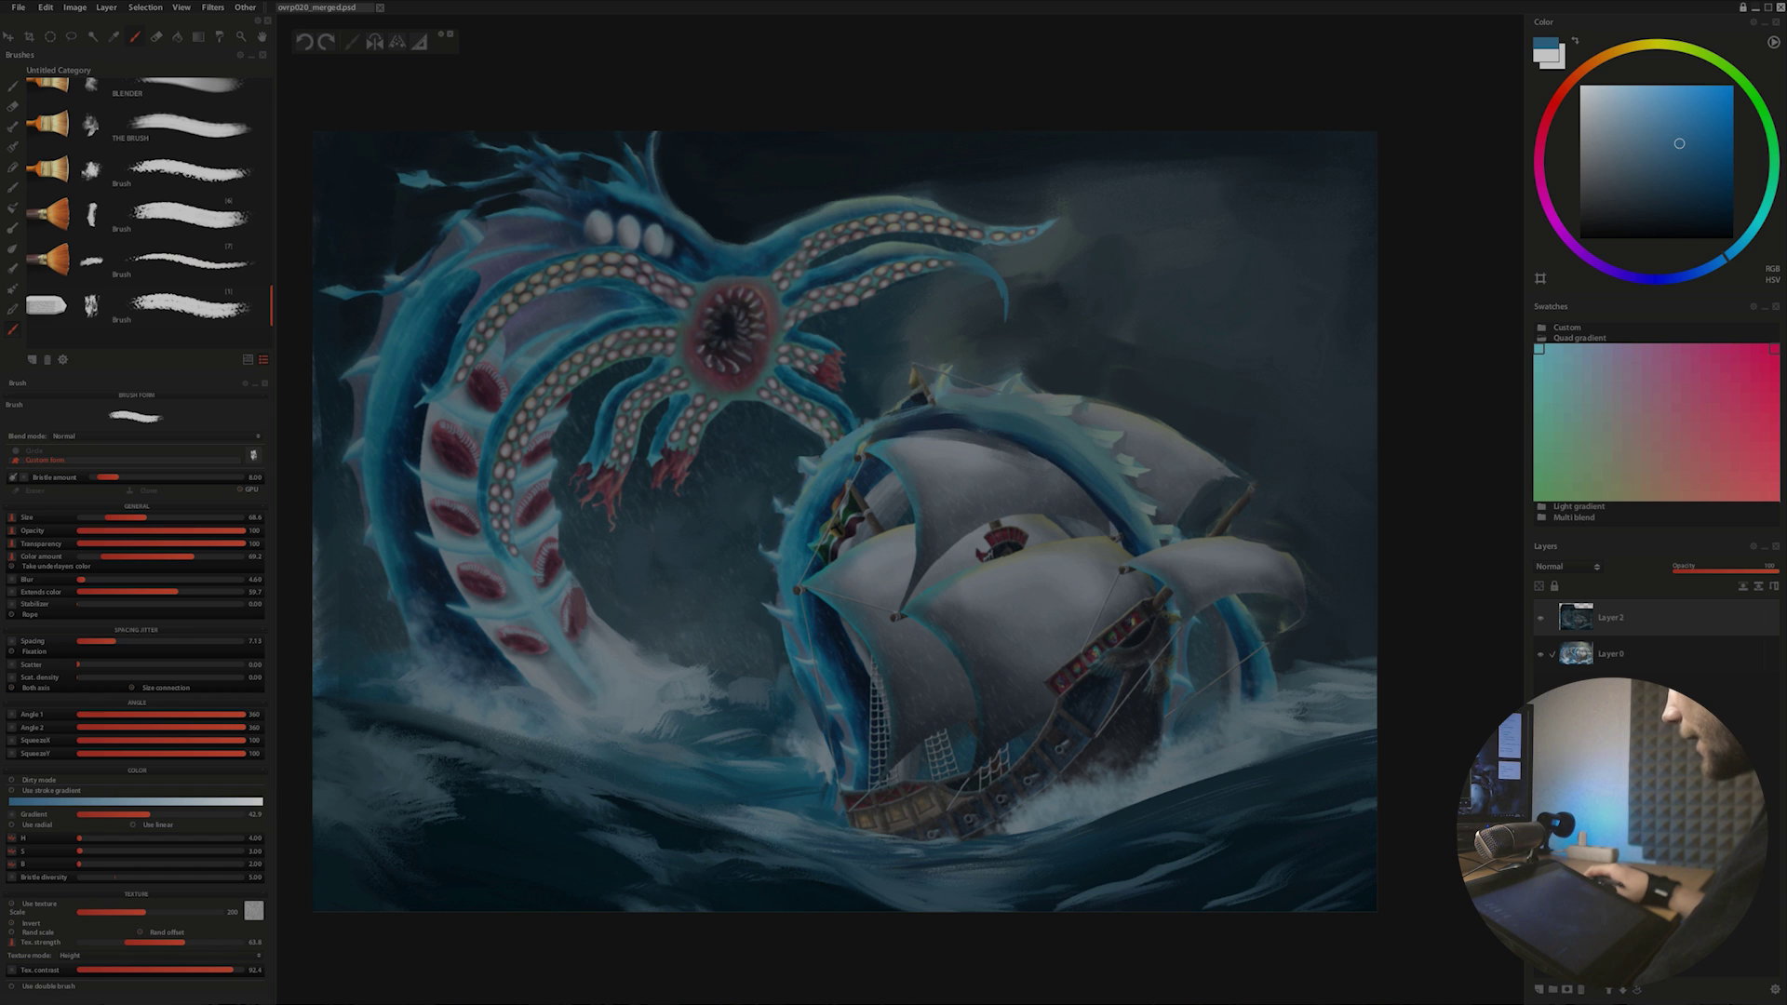
{"action": "left_click", "coordinate": [1540, 618]}
{"action": "left_click", "coordinate": [1540, 618]}
- Paint a jagged orange lightning bolt down the dark sky beside the creature, with a brighter orange along its core
{"action": "left_click_drag", "start_coordinate": [1634, 90], "coordinate": [1638, 46]}
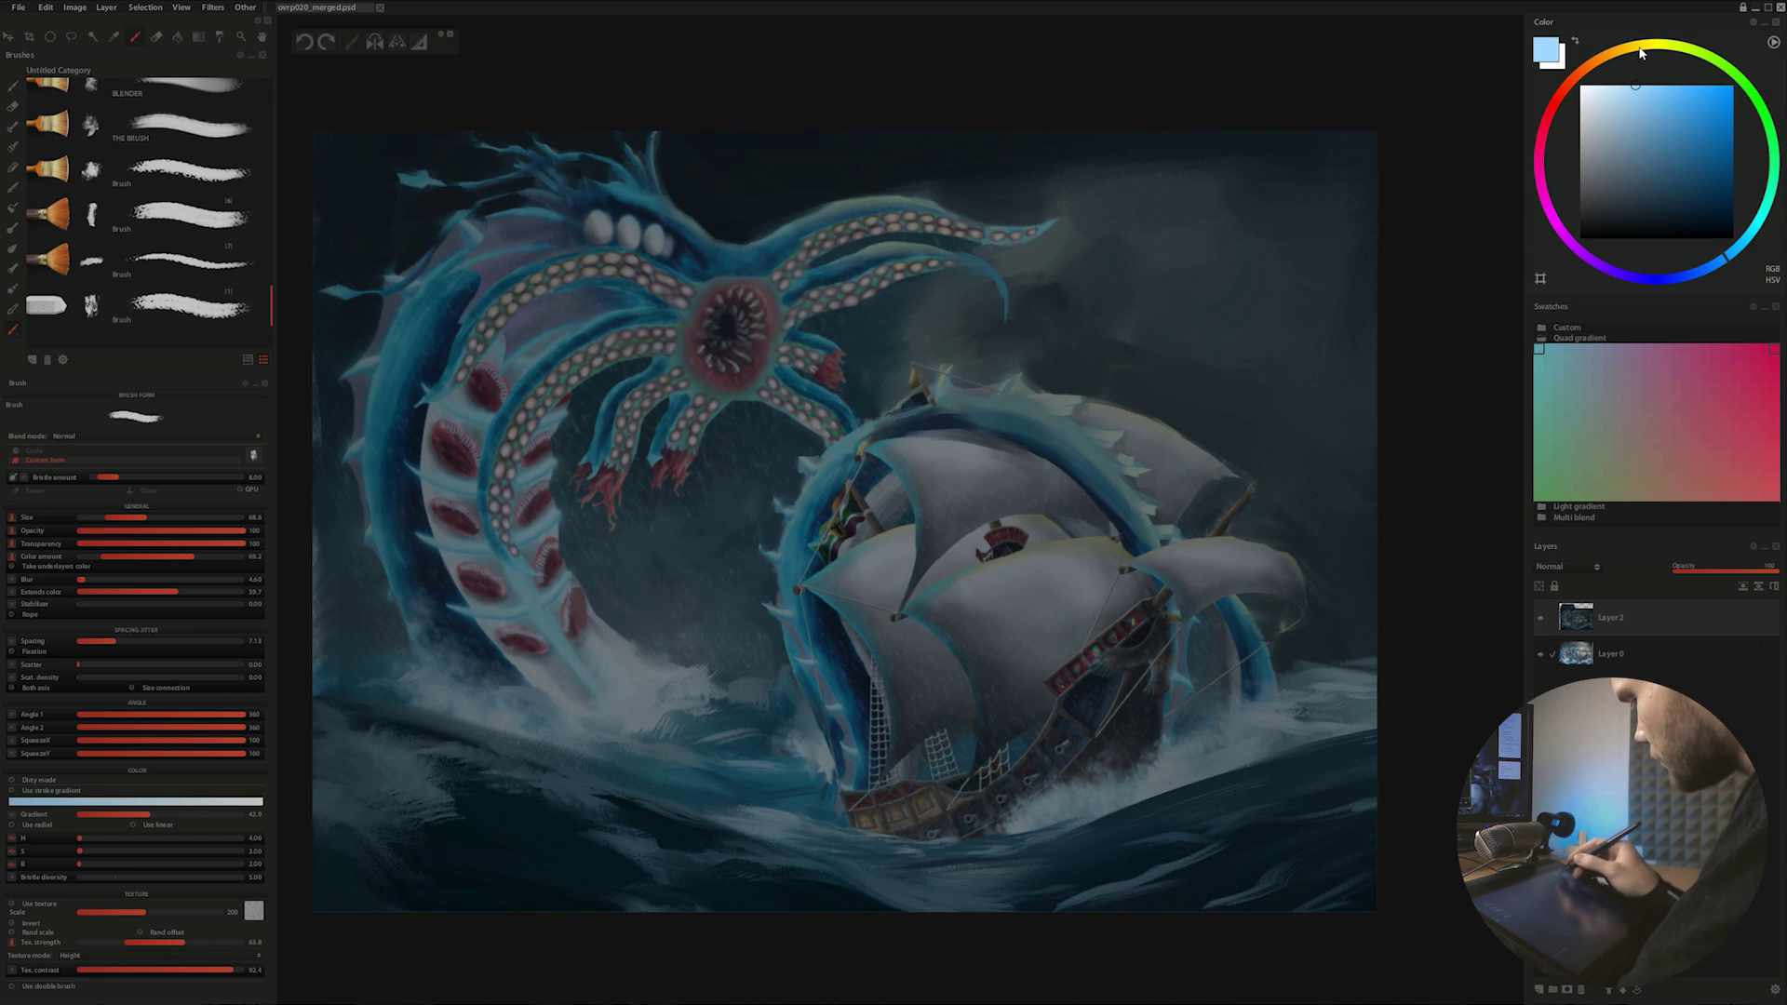
{"action": "left_click", "coordinate": [1635, 50]}
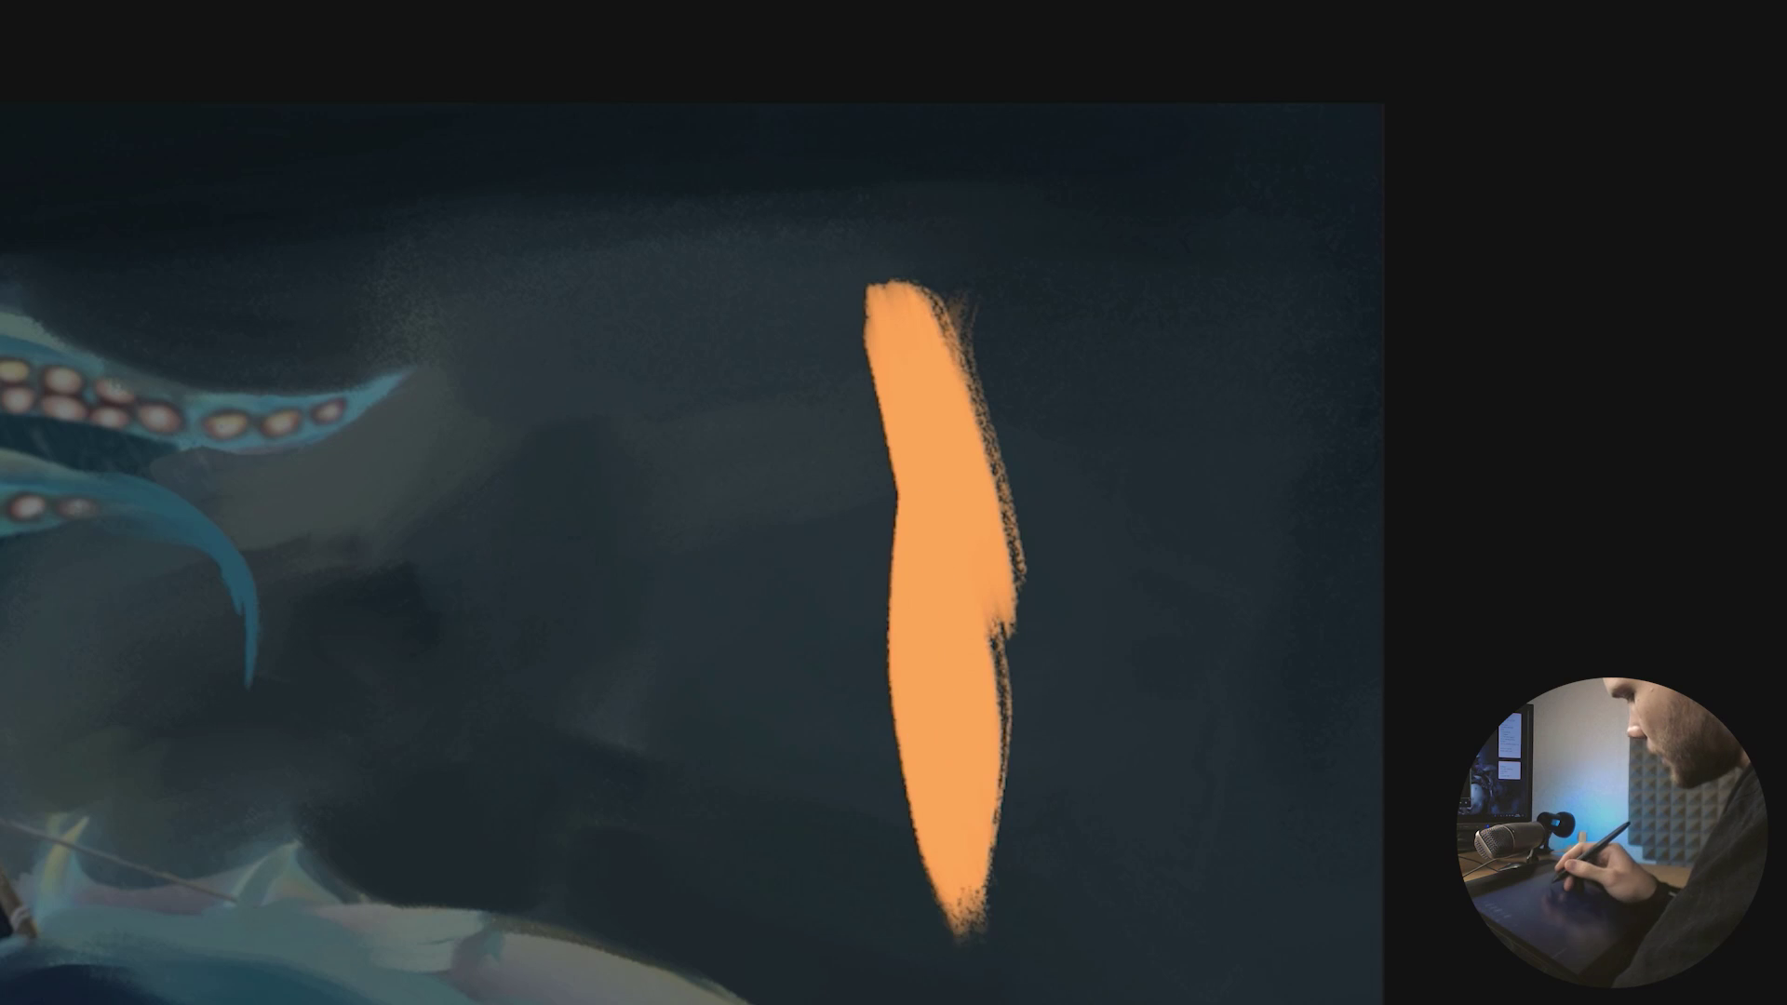
{"action": "key", "text": "ctrl+z"}
{"action": "left_click_drag", "start_coordinate": [698, 111], "coordinate": [1028, 452]}
{"action": "mouse_move", "coordinate": [1061, 460]}
{"action": "left_mouse_down"}
{"action": "mouse_move", "coordinate": [994, 706]}
{"action": "mouse_move", "coordinate": [879, 945]}
{"action": "left_mouse_up"}
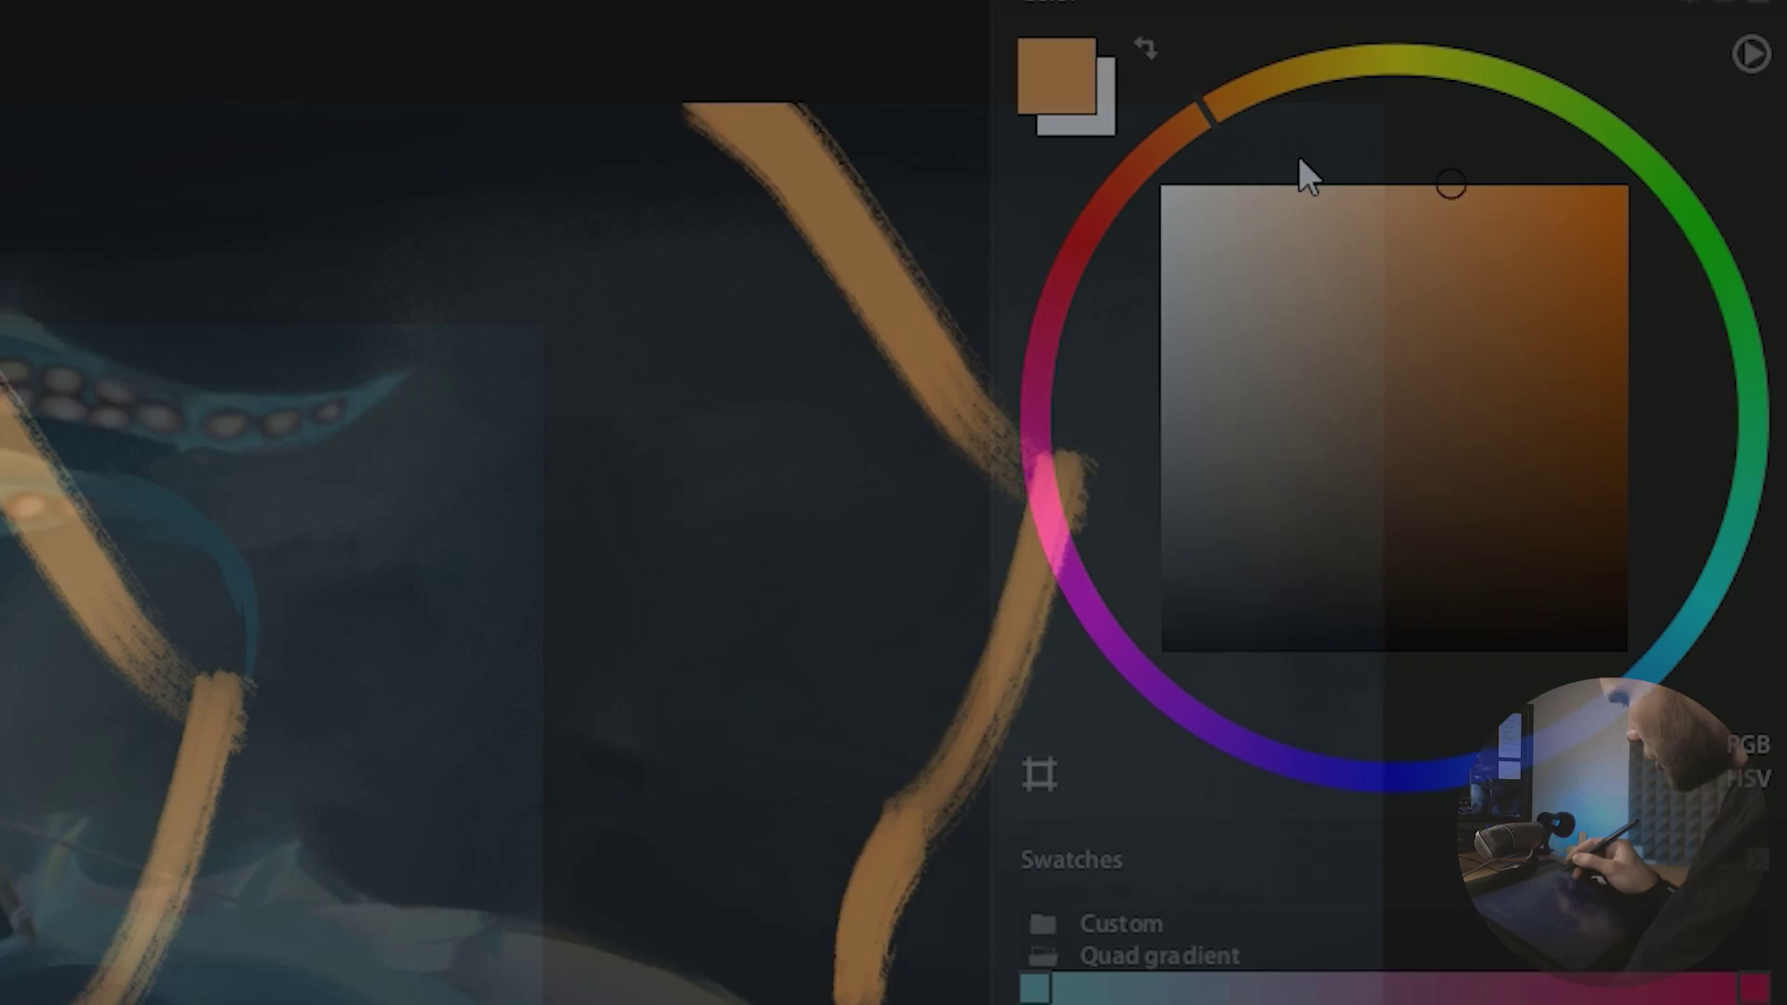
{"action": "left_click", "coordinate": [1266, 73]}
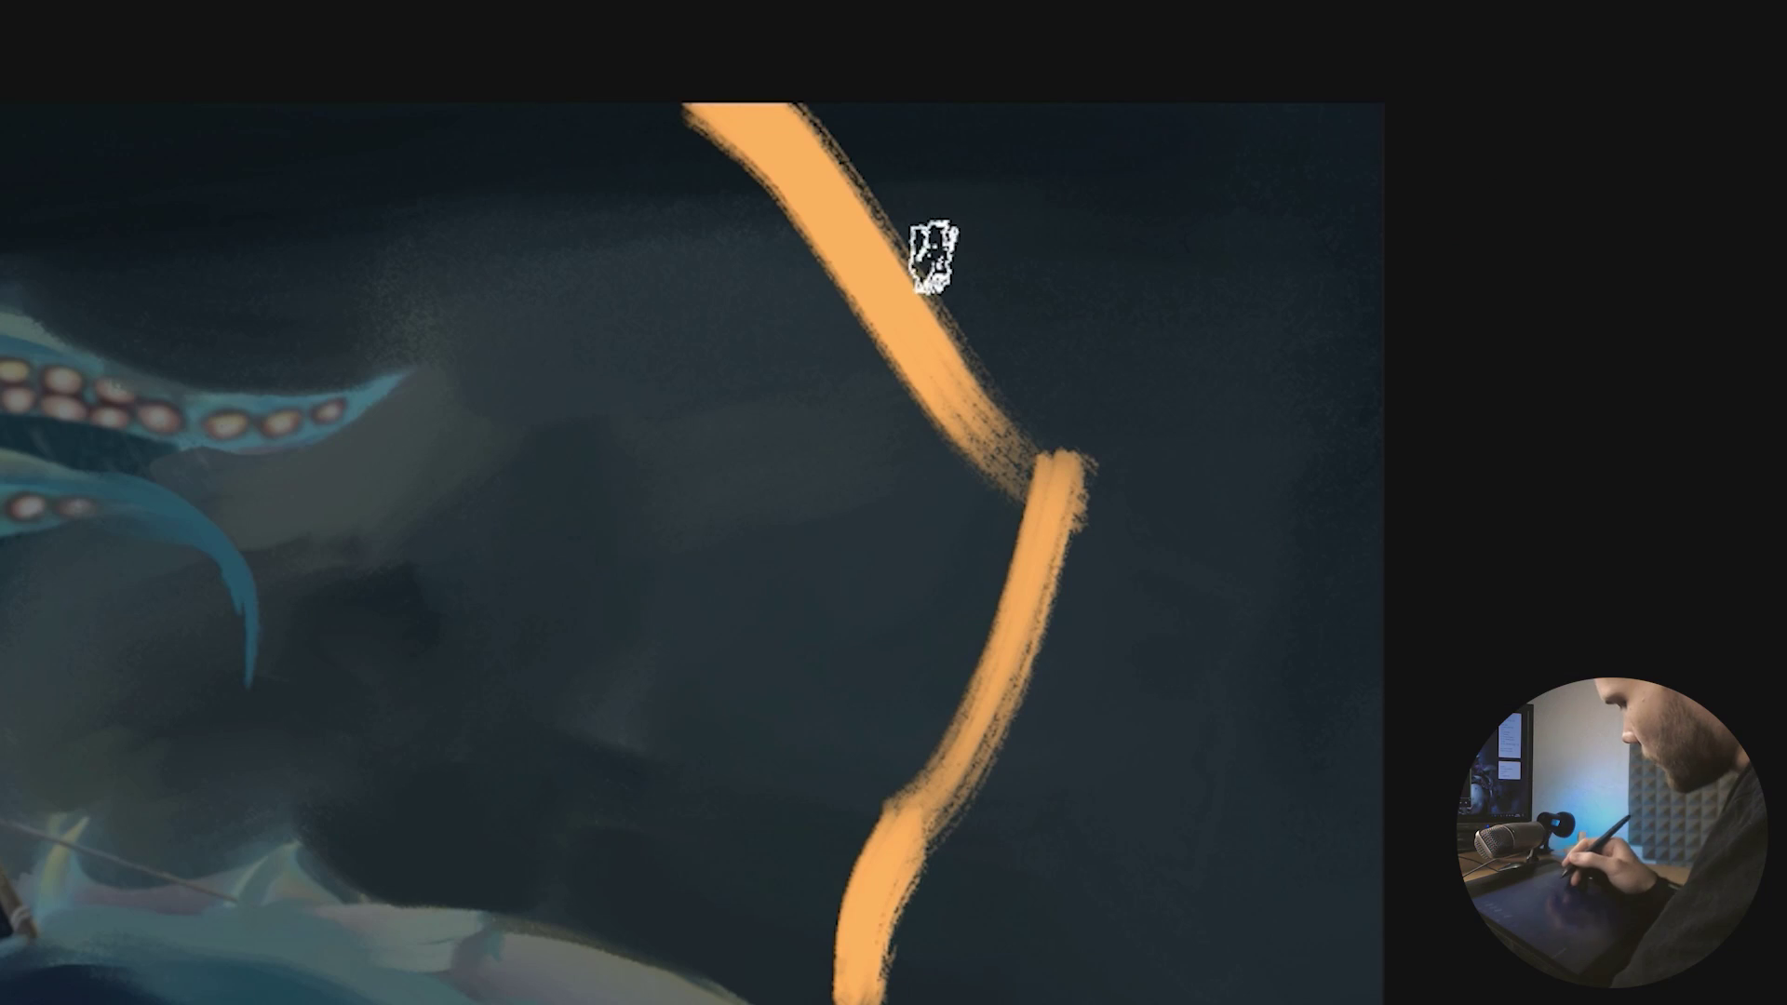
{"action": "left_click_drag", "start_coordinate": [738, 112], "coordinate": [977, 419]}
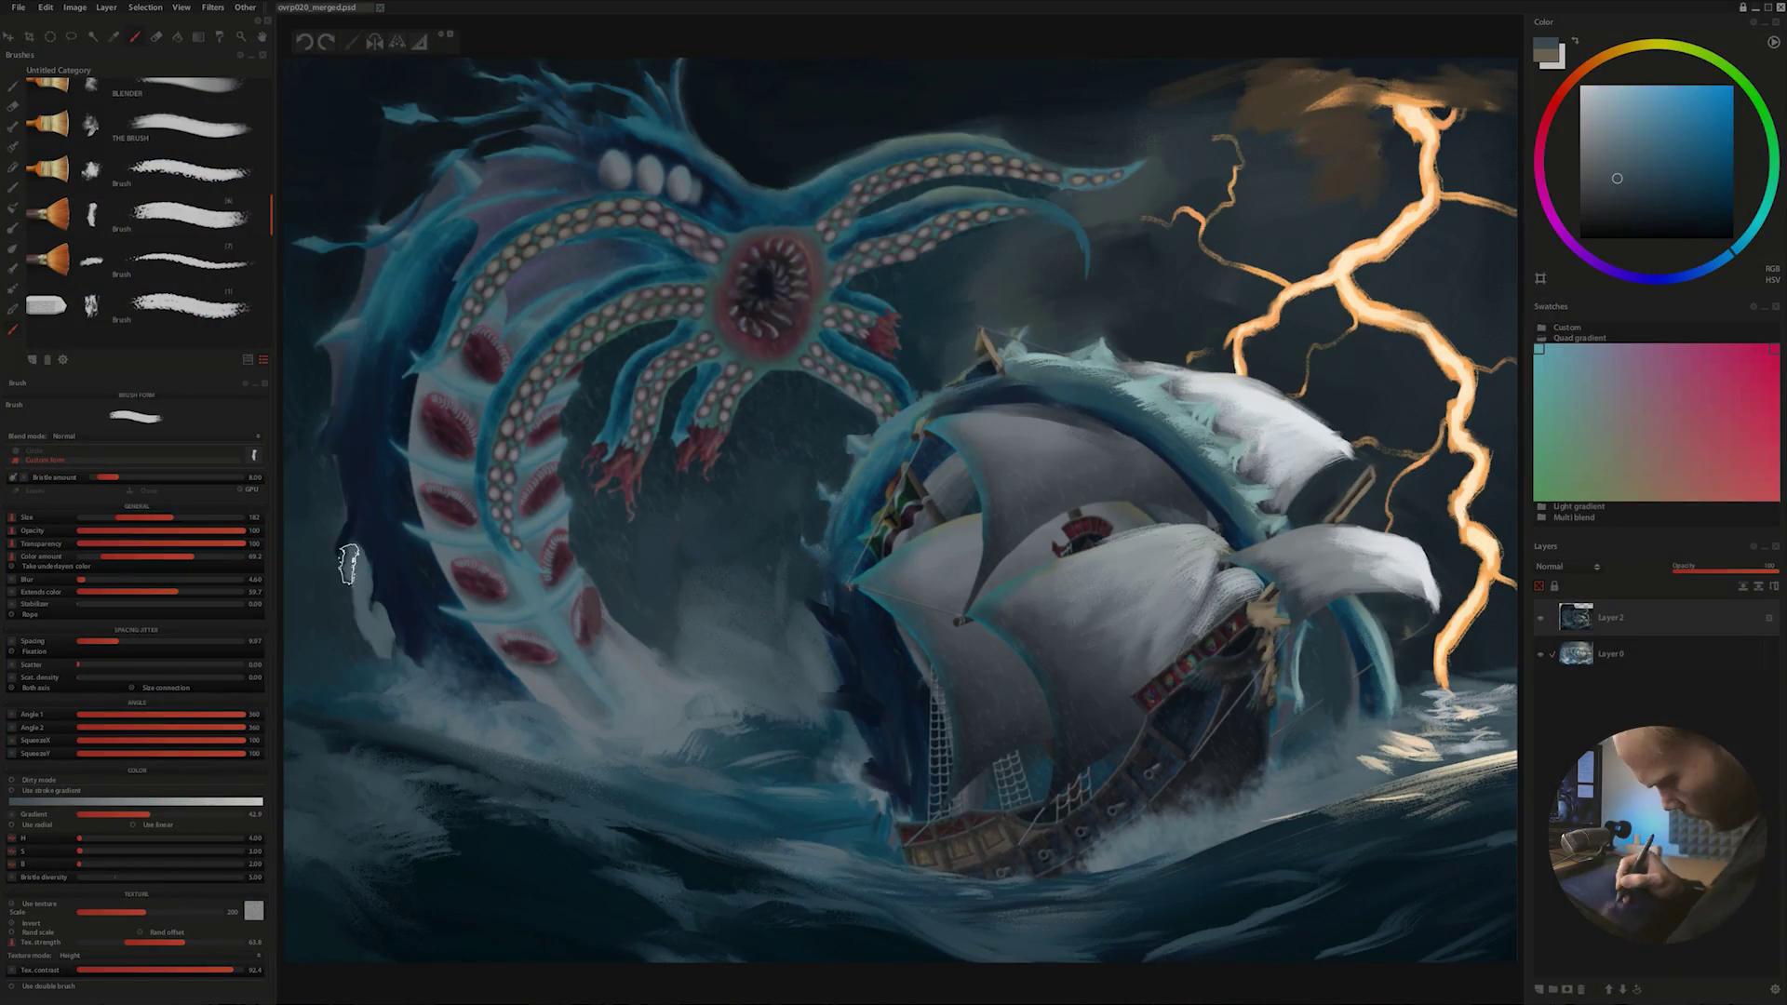
- Paint gray mist along the serpent's lower back and brush bright teal over its tentacles and head tendrils
{"action": "left_click_drag", "start_coordinate": [349, 563], "coordinate": [373, 651]}
{"action": "left_click_drag", "start_coordinate": [940, 191], "coordinate": [1089, 267]}
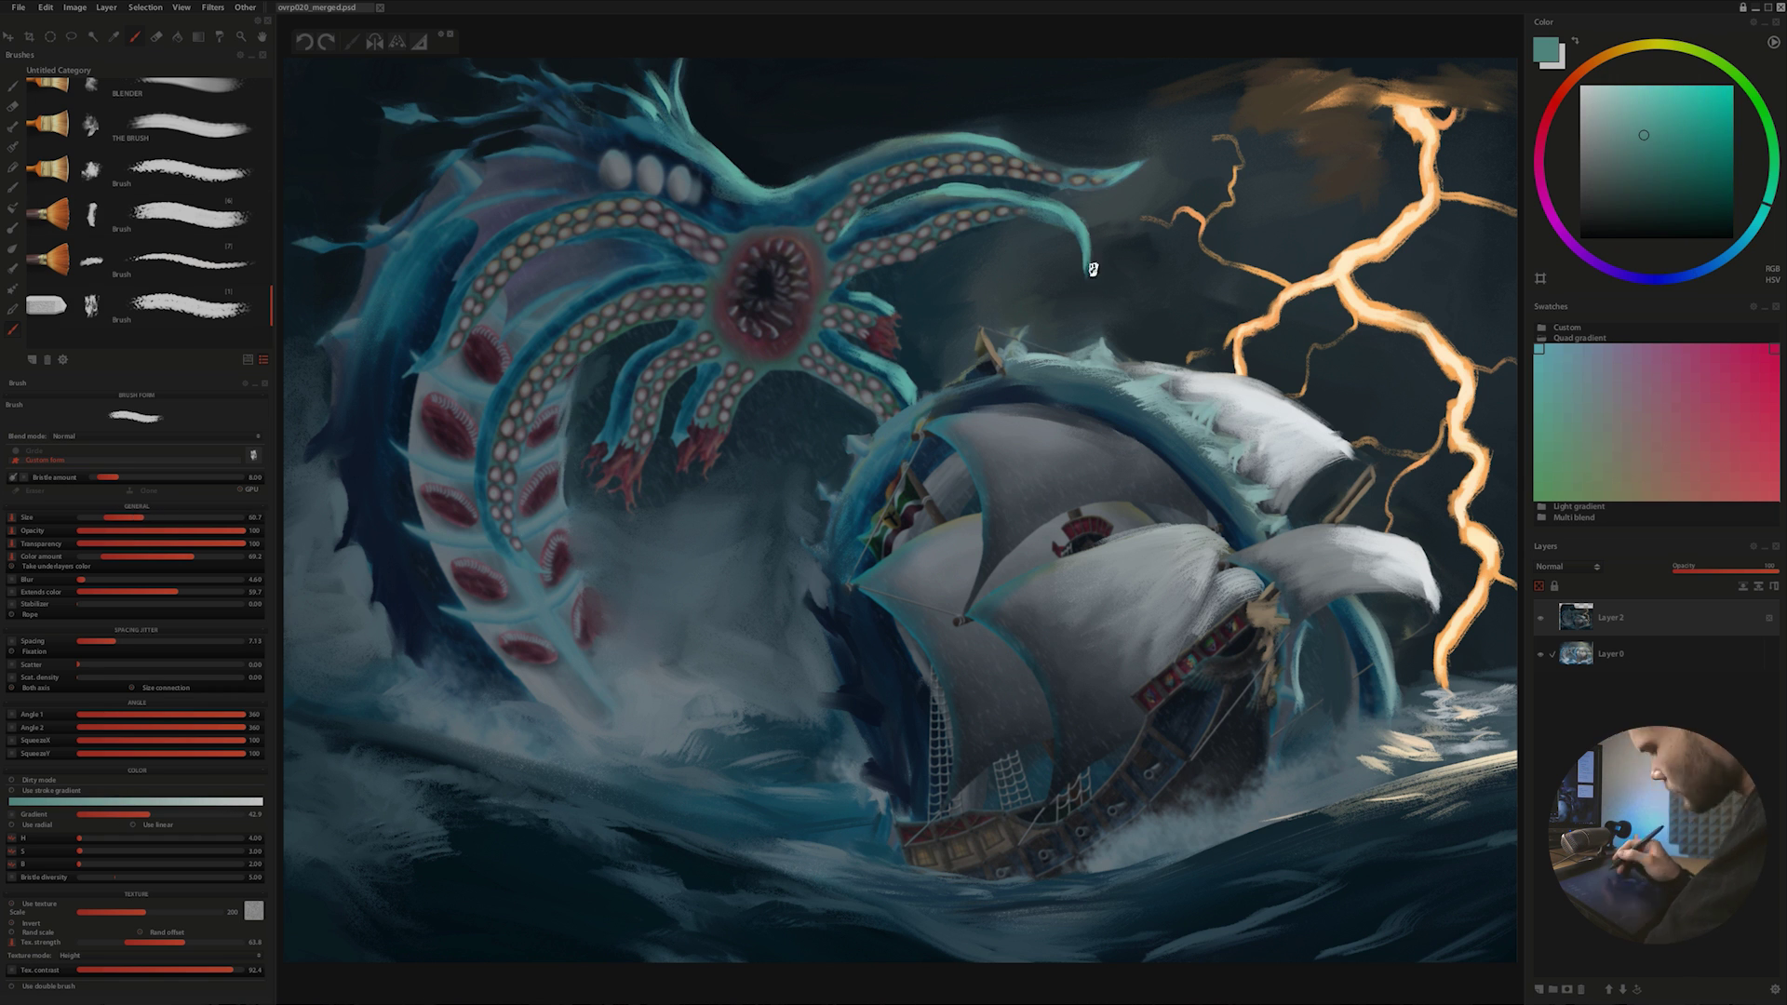
{"action": "left_click_drag", "start_coordinate": [558, 367], "coordinate": [554, 567]}
{"action": "left_click_drag", "start_coordinate": [516, 251], "coordinate": [420, 369]}
{"action": "left_click_drag", "start_coordinate": [668, 141], "coordinate": [763, 216]}
{"action": "key", "text": "h"}
{"action": "left_click_drag", "start_coordinate": [949, 195], "coordinate": [834, 251]}
{"action": "key", "text": "h"}
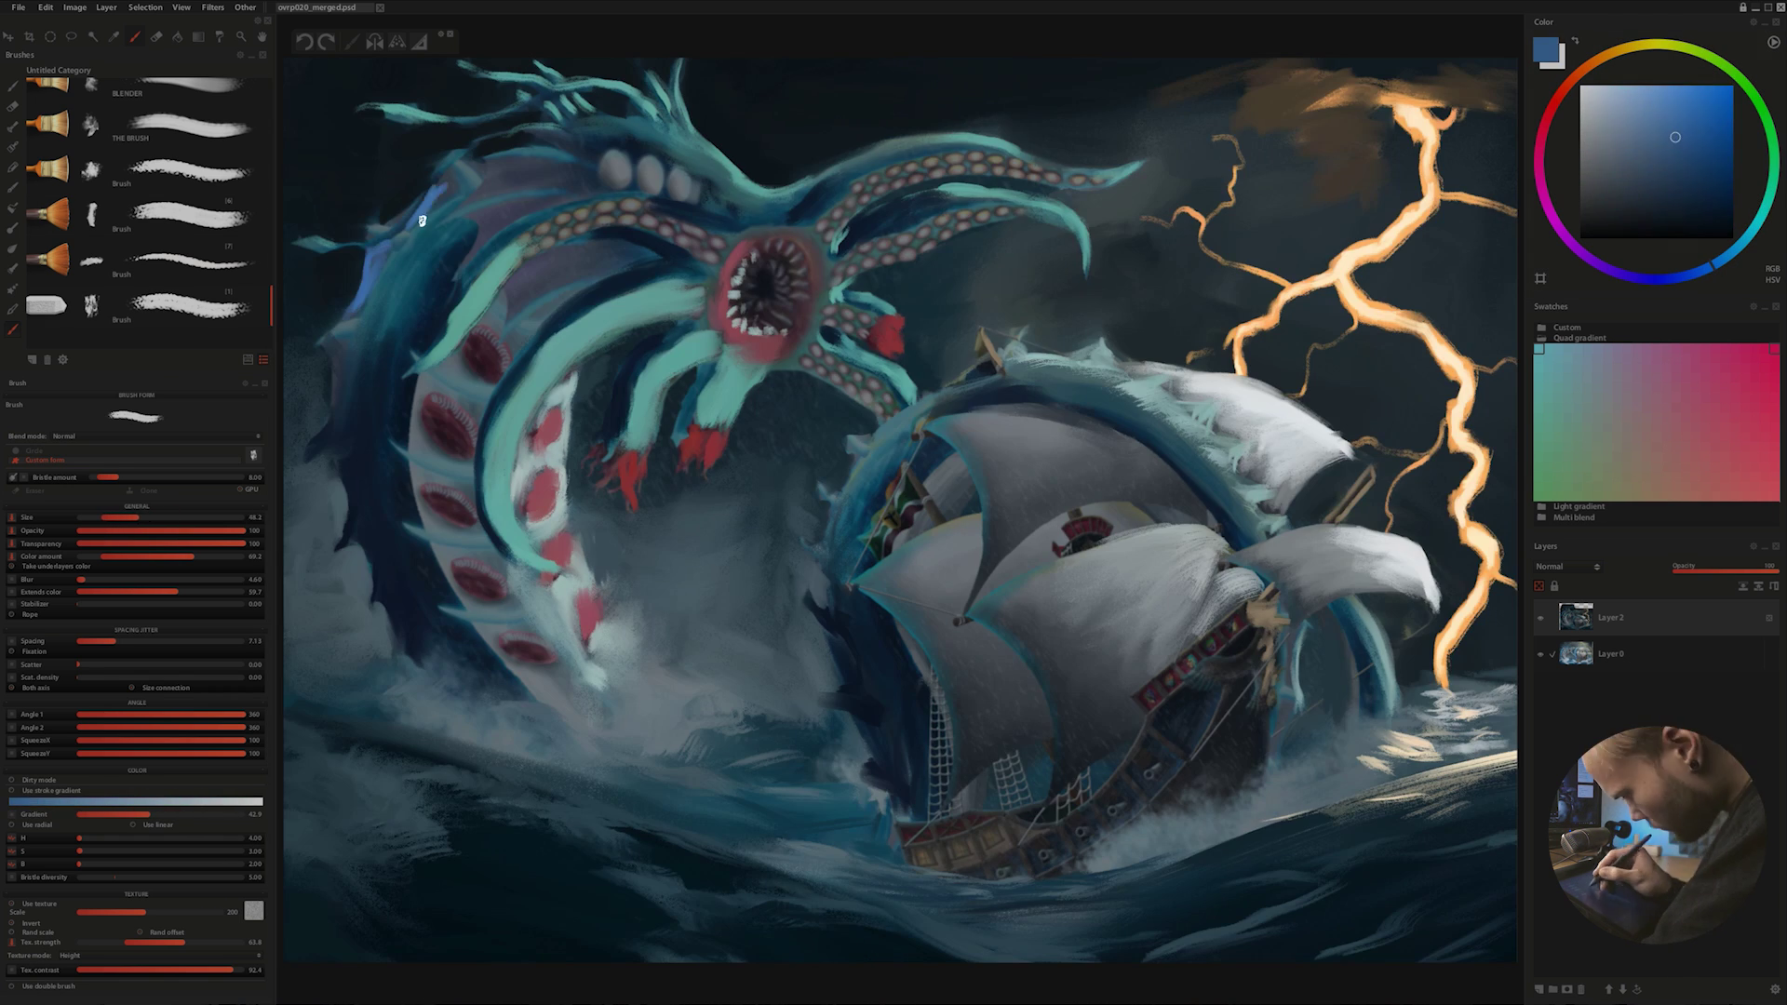
- Add a blue fin on the creature's head and cover the suckers on its outstretched tentacles with teal
{"action": "left_click_drag", "start_coordinate": [783, 121], "coordinate": [752, 189]}
{"action": "key", "text": "h"}
{"action": "scroll", "coordinate": [874, 559], "scroll_direction": "down", "scroll_amount": 3}
{"action": "left_click_drag", "start_coordinate": [1083, 356], "coordinate": [995, 387]}
{"action": "key", "text": "h"}
{"action": "scroll", "coordinate": [1011, 370], "scroll_direction": "up", "scroll_amount": 3}
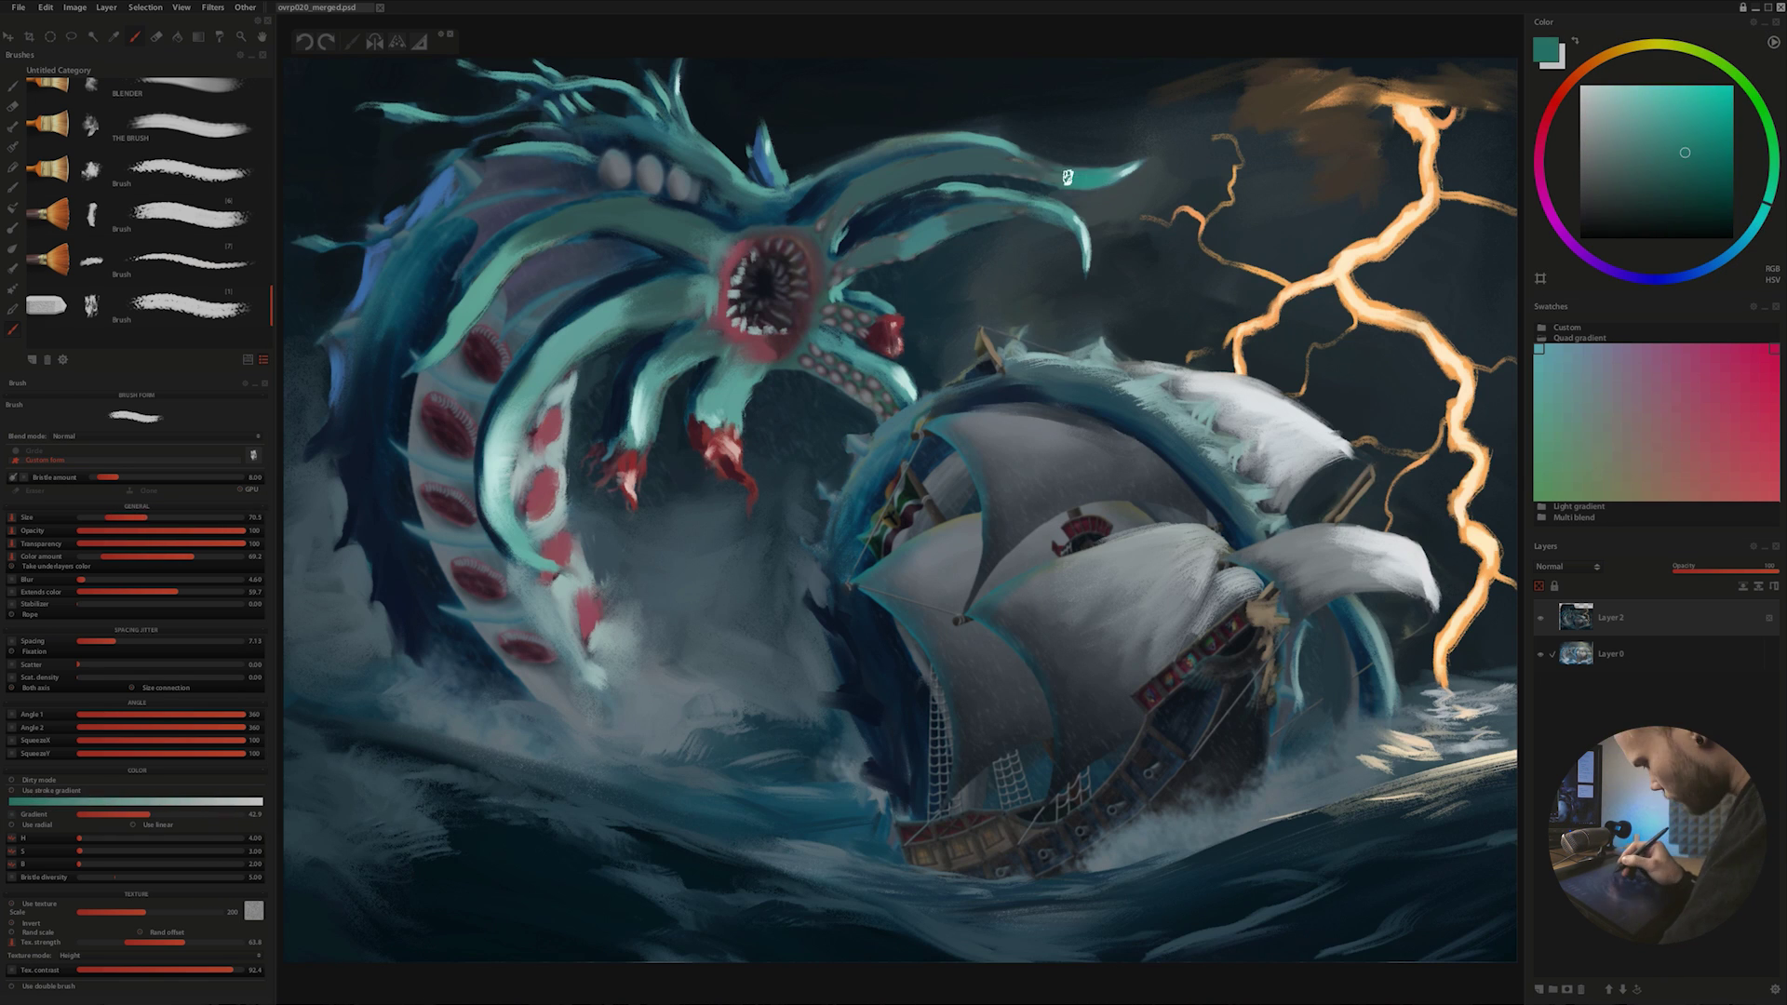
- Fill the stormy sky around the lightning bolt with a warm orange-brown glow
{"action": "key", "text": "Tab"}
{"action": "mouse_move", "coordinate": [1350, 446]}
{"action": "left_mouse_down"}
{"action": "mouse_move", "coordinate": [1423, 130]}
{"action": "mouse_move", "coordinate": [1201, 279]}
{"action": "left_mouse_up"}
{"action": "left_click_drag", "start_coordinate": [1475, 400], "coordinate": [1437, 689]}
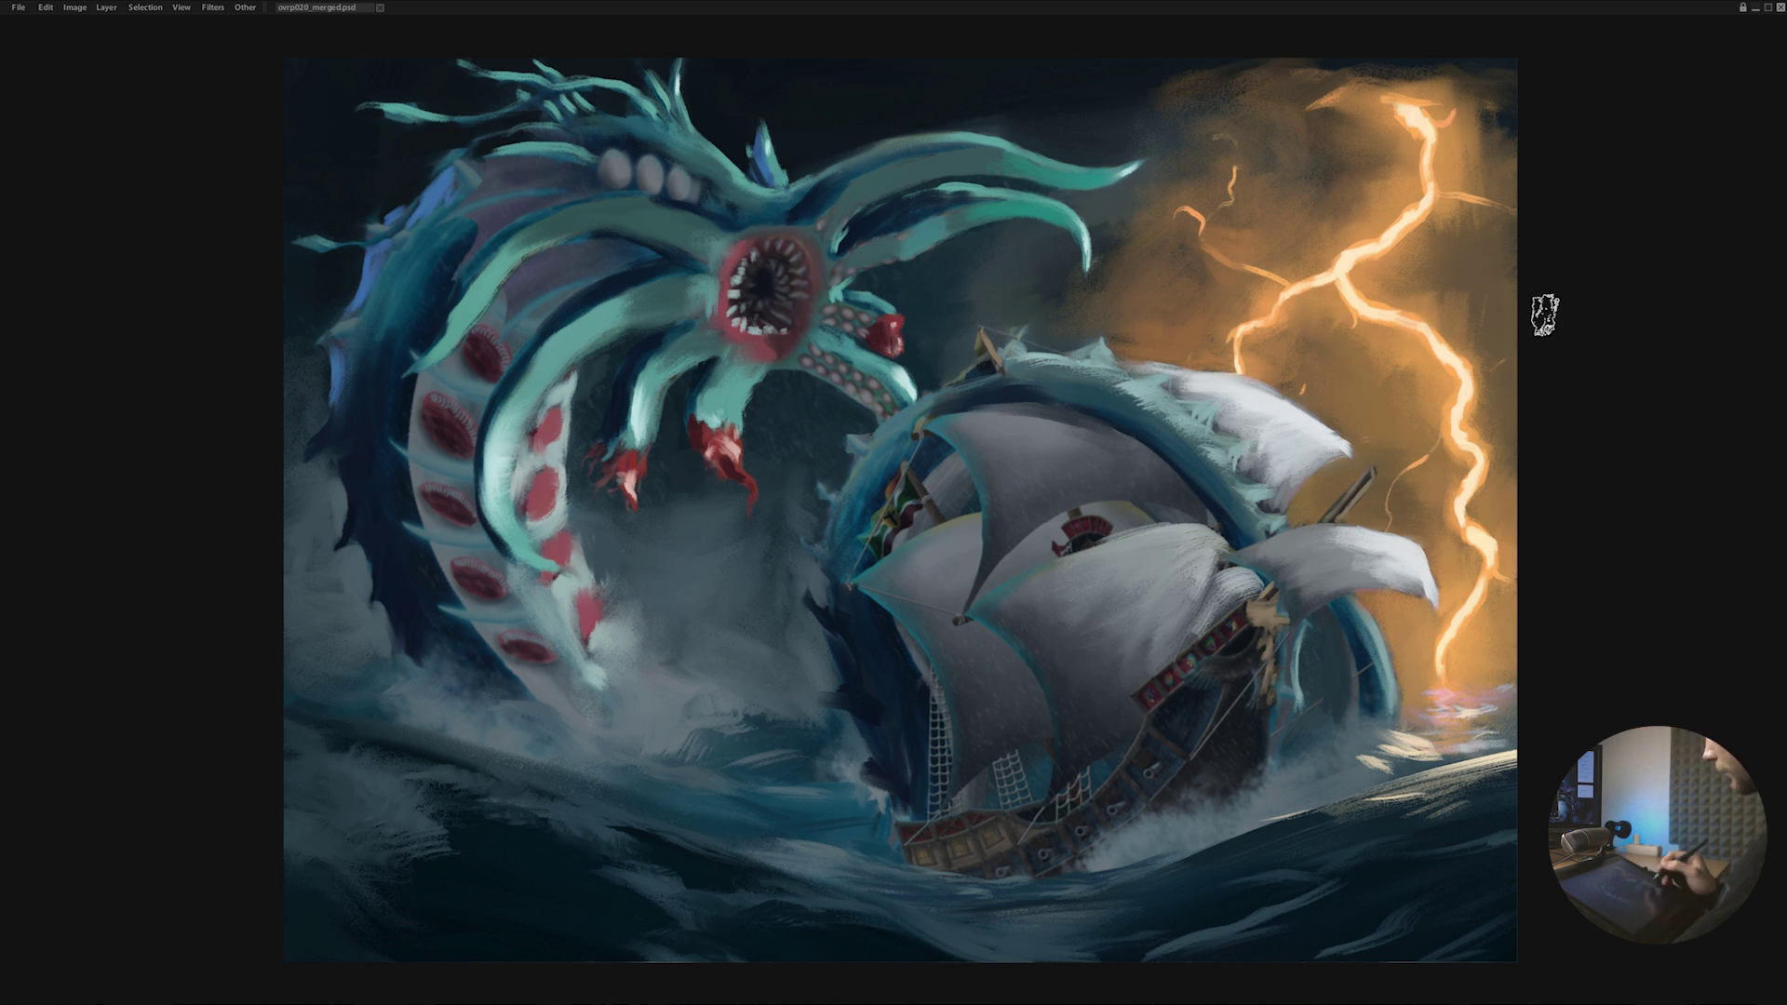
{"action": "left_click_drag", "start_coordinate": [1163, 88], "coordinate": [1424, 75]}
{"action": "left_click_drag", "start_coordinate": [1350, 316], "coordinate": [1359, 391]}
- Brush warm cream light onto the ship's sails on the side facing the lightning
{"action": "key", "text": "Tab"}
{"action": "left_click_drag", "start_coordinate": [1238, 577], "coordinate": [1126, 559]}
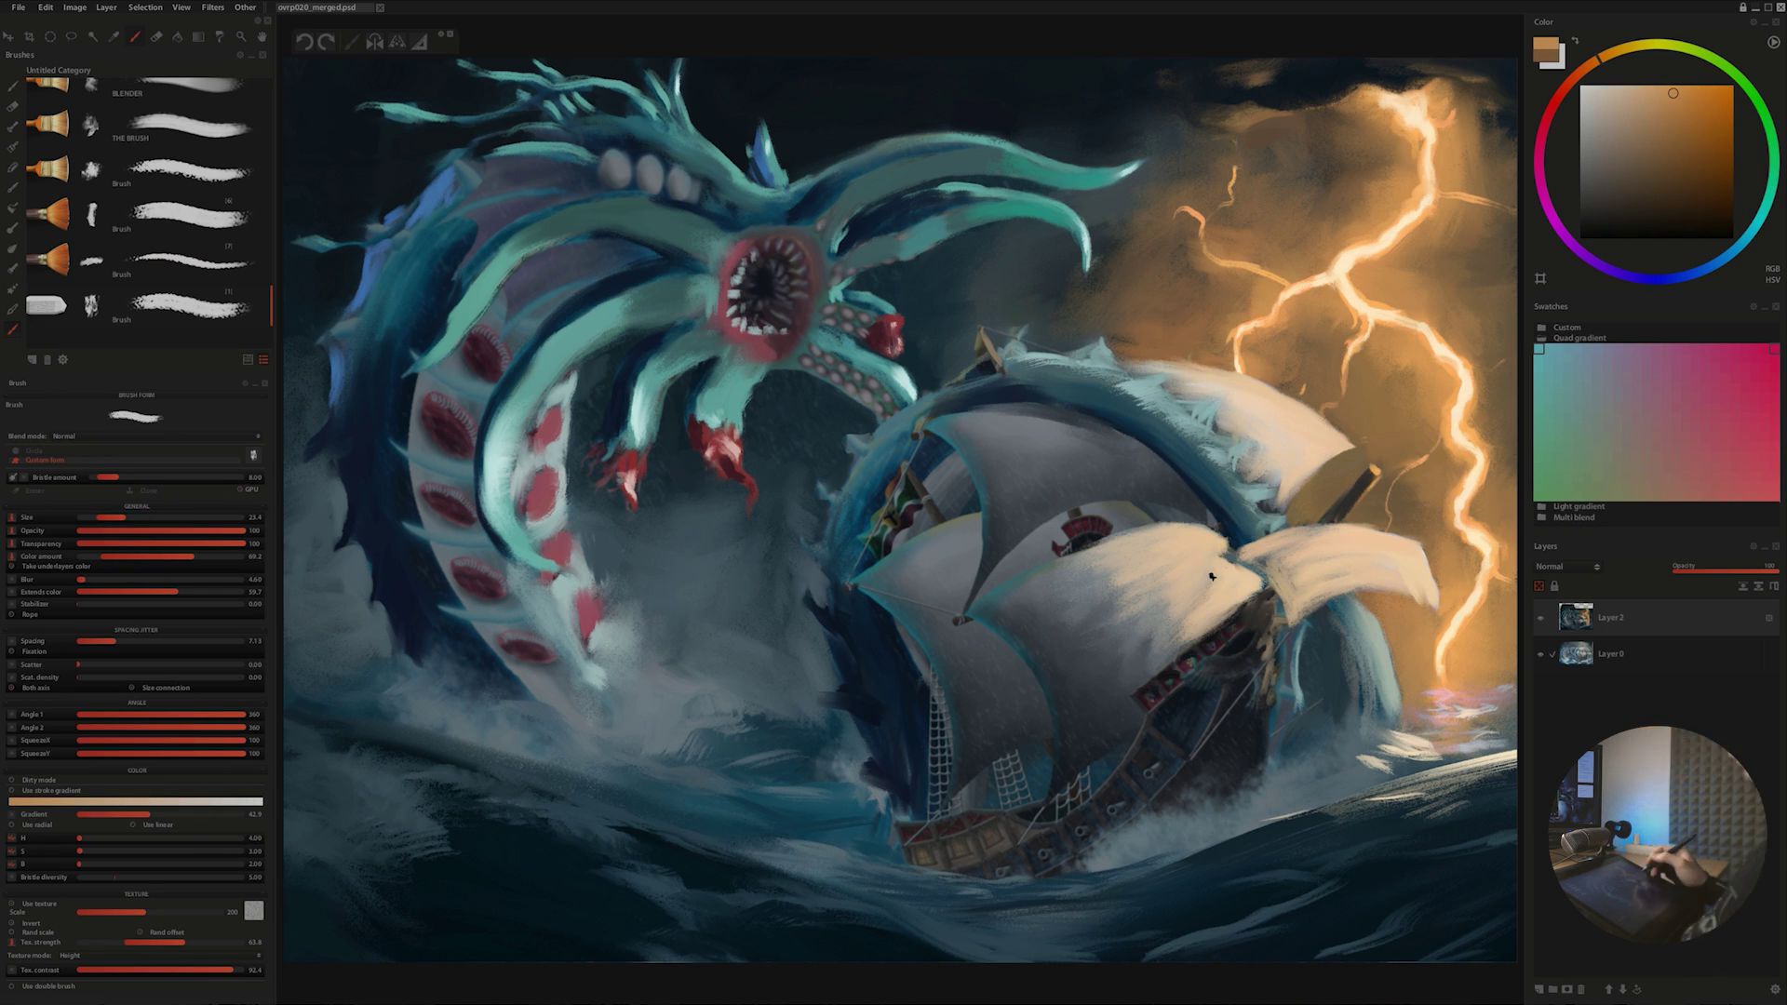
{"action": "left_click_drag", "start_coordinate": [1098, 447], "coordinate": [1005, 652]}
{"action": "left_click_drag", "start_coordinate": [1209, 391], "coordinate": [1255, 735]}
{"action": "left_click_drag", "start_coordinate": [1003, 753], "coordinate": [1033, 805]}
{"action": "scroll", "coordinate": [1024, 558], "scroll_direction": "up", "scroll_amount": 2}
{"action": "scroll", "coordinate": [930, 512], "scroll_direction": "down", "scroll_amount": 3}
{"action": "left_click_drag", "start_coordinate": [1088, 493], "coordinate": [959, 670]}
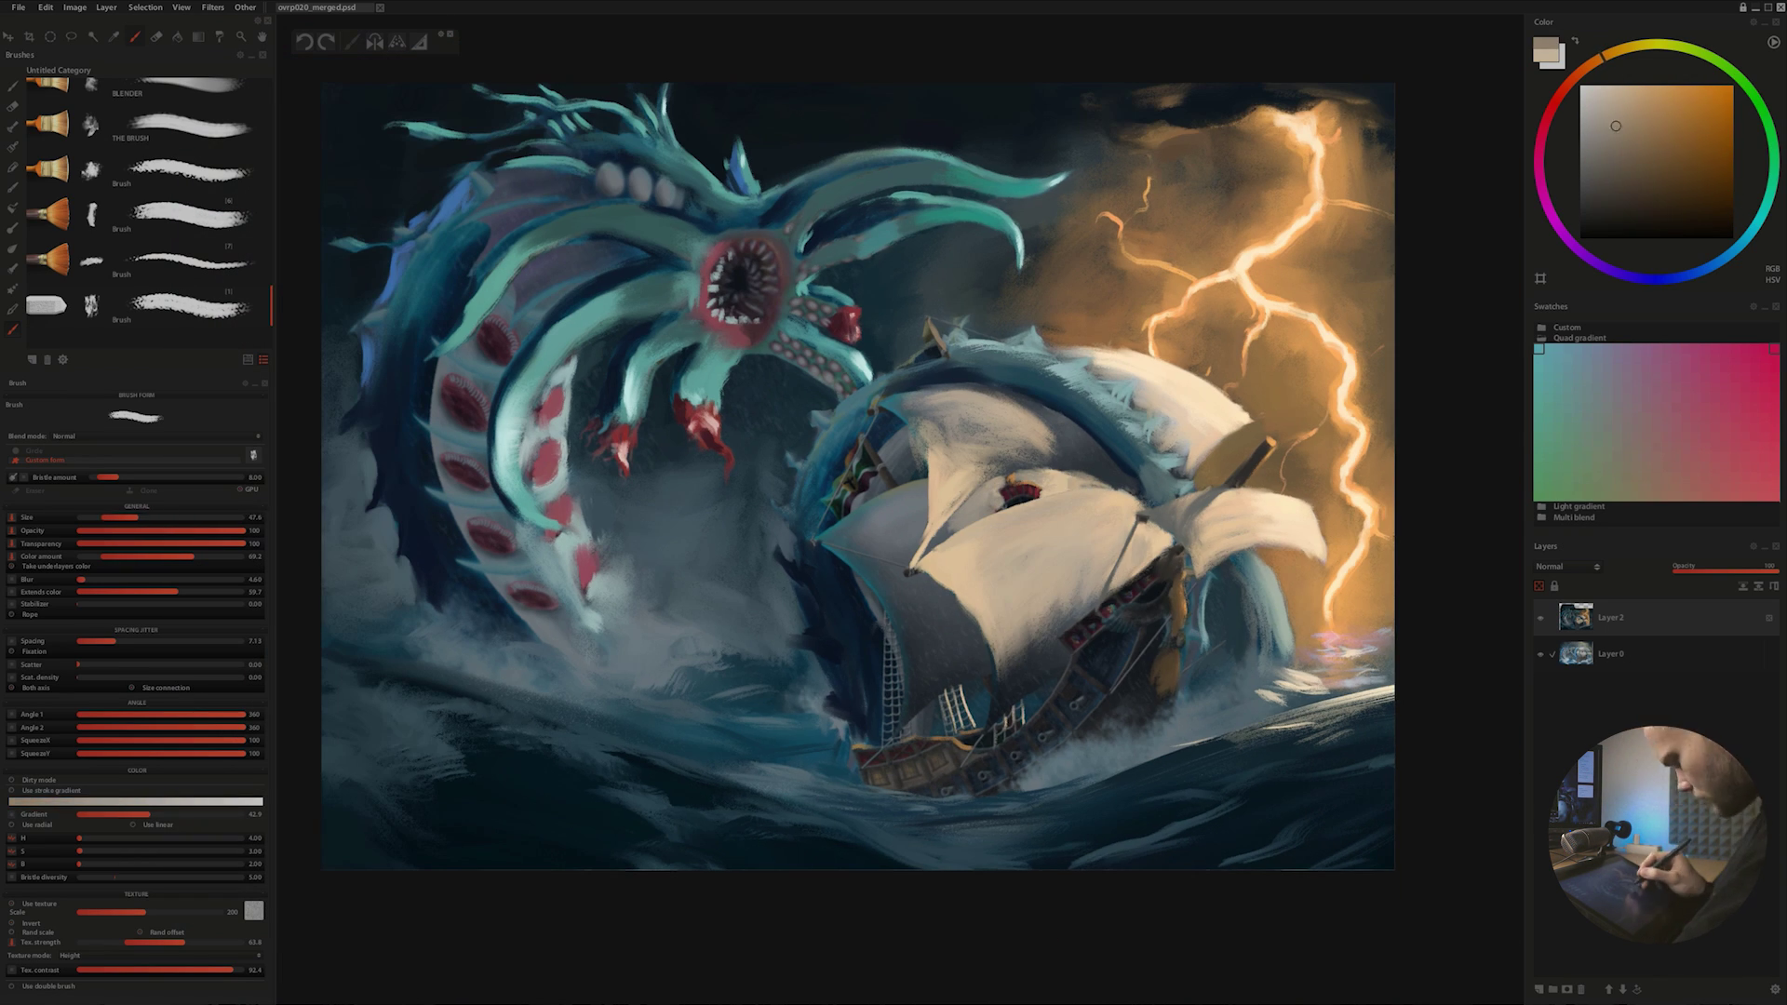
- Refine the light on the upper sails and repaint the spikes along the serpent's arch and its coil behind the ship
{"action": "left_click_drag", "start_coordinate": [972, 400], "coordinate": [1065, 475]}
{"action": "scroll", "coordinate": [930, 511], "scroll_direction": "up", "scroll_amount": 2}
{"action": "left_click_drag", "start_coordinate": [945, 517], "coordinate": [968, 465]}
{"action": "left_click_drag", "start_coordinate": [851, 493], "coordinate": [814, 465]}
{"action": "left_click_drag", "start_coordinate": [1066, 400], "coordinate": [1242, 521]}
{"action": "left_click_drag", "start_coordinate": [1344, 600], "coordinate": [1393, 688]}
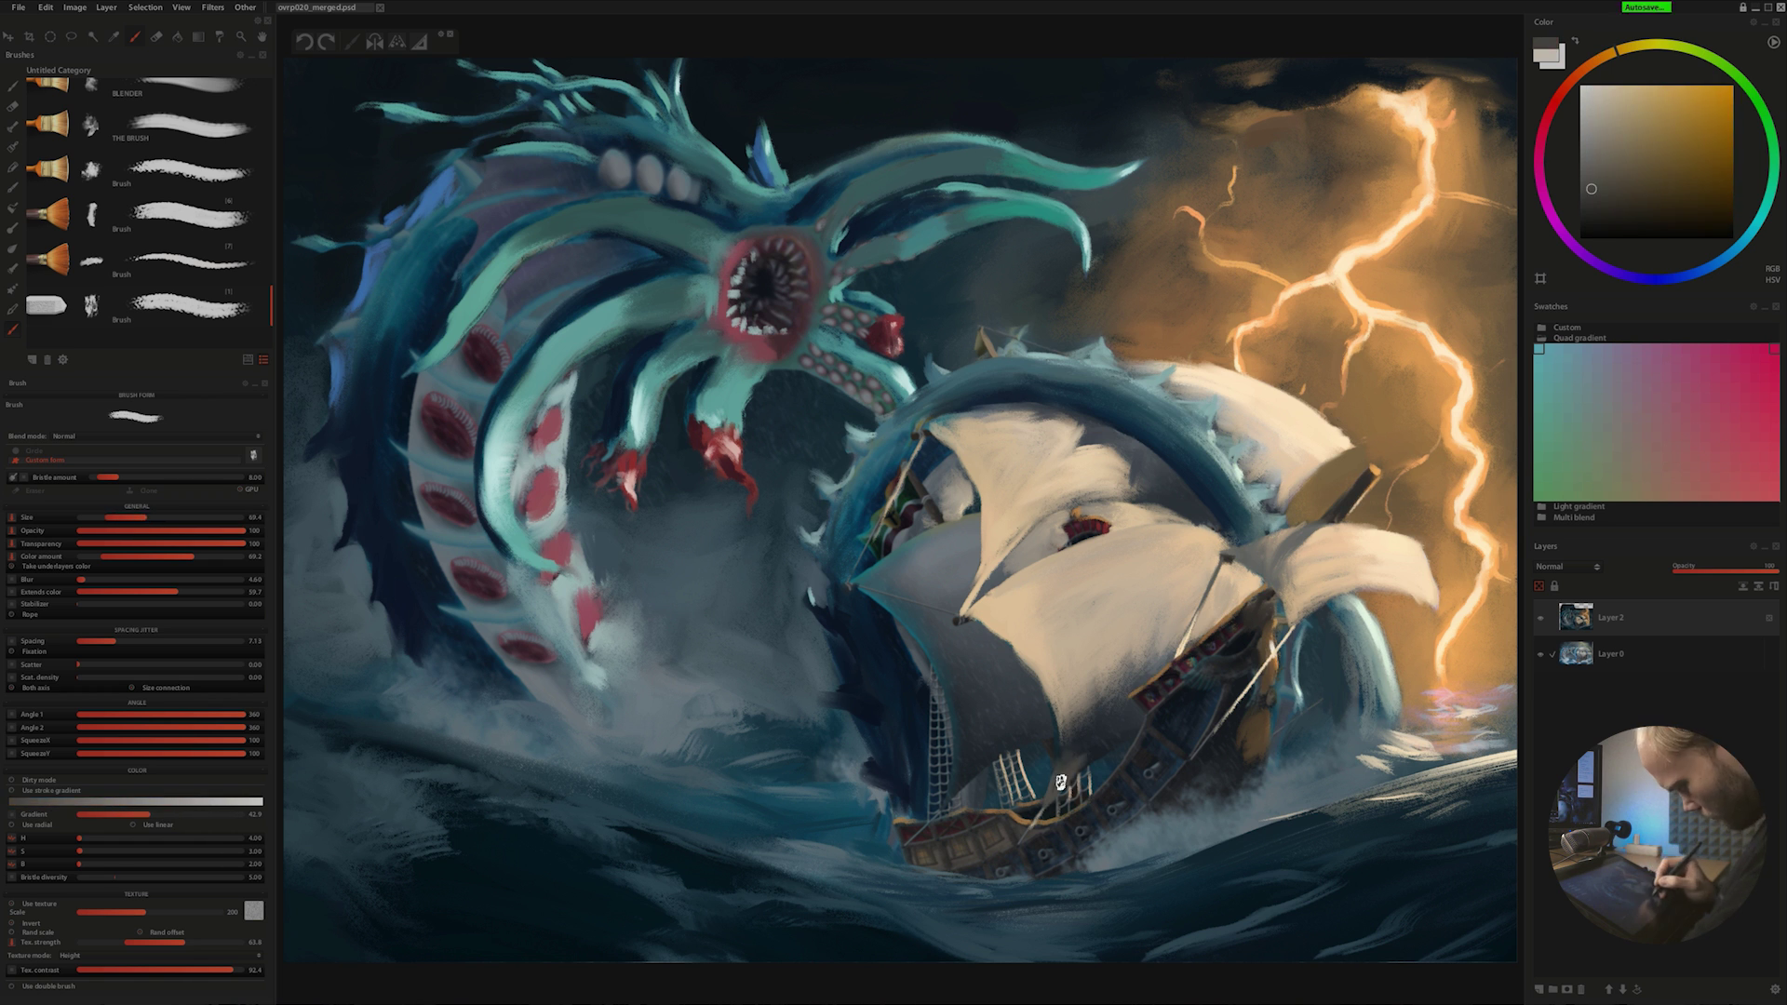
- Repaint the ship's lower front sail and rigging, and add warm foam splashes beside the hull and below the creature
{"action": "left_click_drag", "start_coordinate": [1140, 679], "coordinate": [1061, 783]}
{"action": "left_click_drag", "start_coordinate": [1242, 777], "coordinate": [1149, 823]}
{"action": "left_click_drag", "start_coordinate": [1489, 707], "coordinate": [1252, 819]}
{"action": "left_click_drag", "start_coordinate": [619, 633], "coordinate": [772, 702]}
{"action": "left_click_drag", "start_coordinate": [940, 642], "coordinate": [954, 800]}
{"action": "left_click_drag", "start_coordinate": [1242, 451], "coordinate": [1302, 517]}
{"action": "left_click_drag", "start_coordinate": [1275, 734], "coordinate": [1377, 660]}
{"action": "left_click_drag", "start_coordinate": [819, 595], "coordinate": [717, 666]}
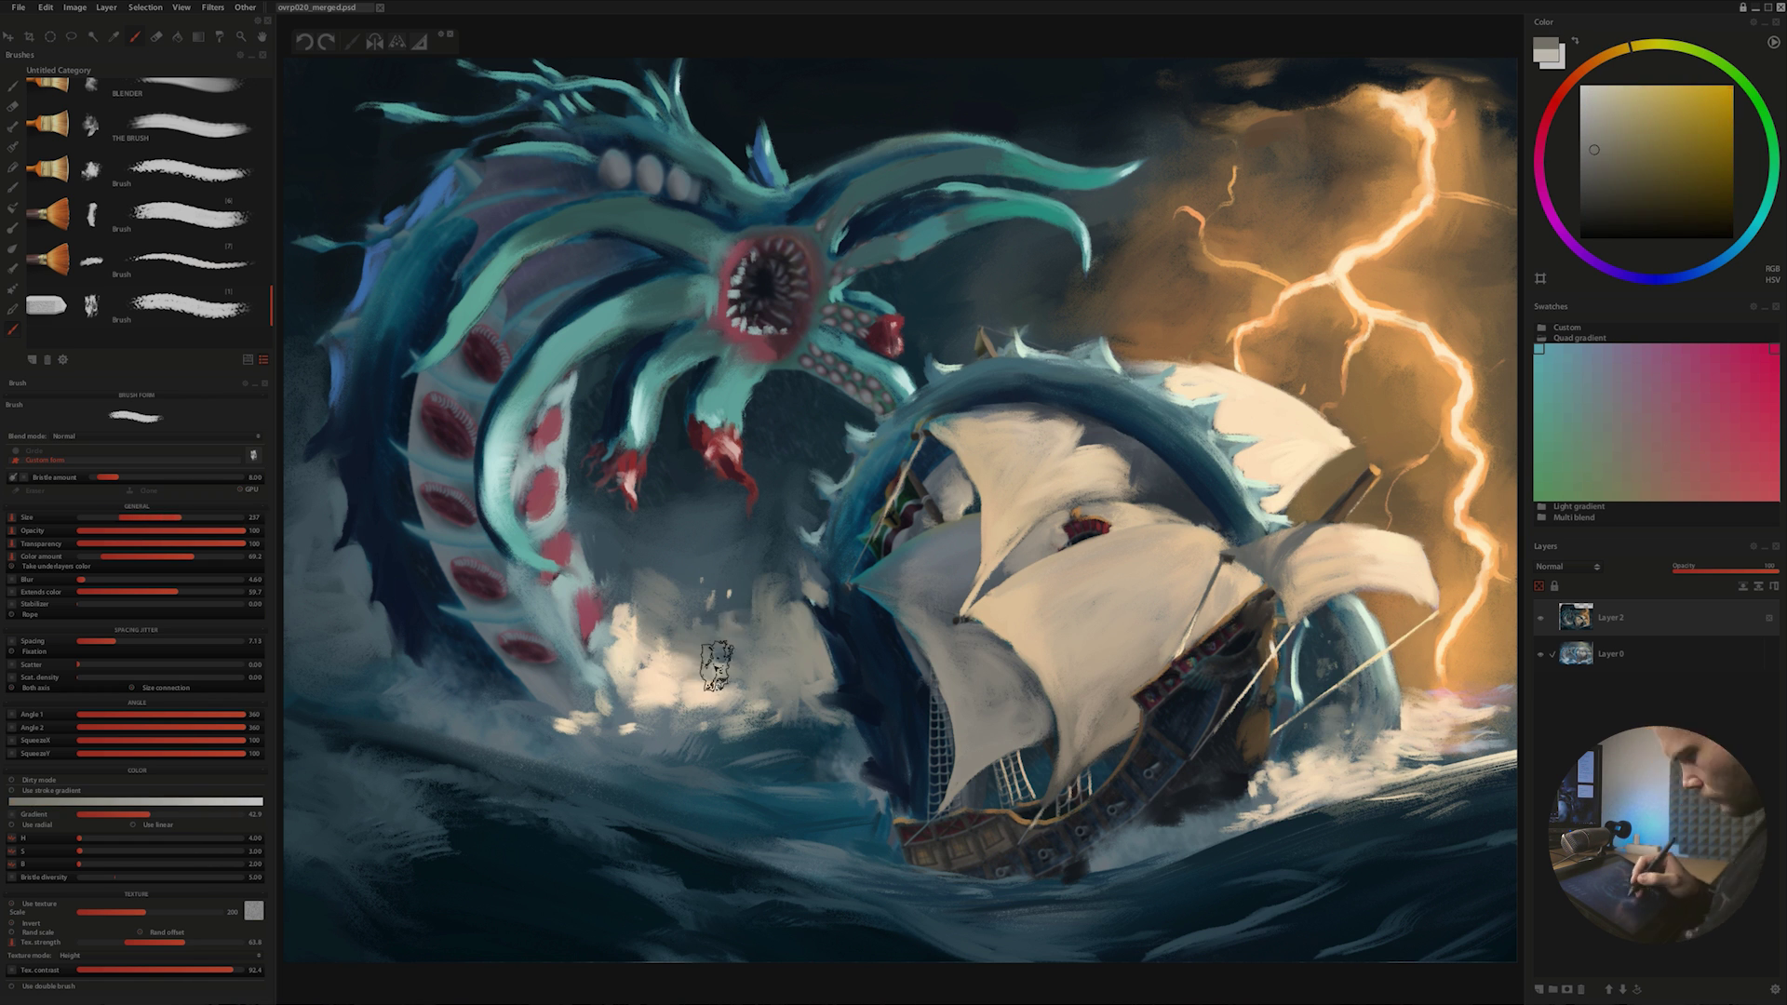
- Extend the spray at the lightning's base and around the serpent, and repaint the rear coil and lower tentacles in teal
{"action": "left_click_drag", "start_coordinate": [1489, 614], "coordinate": [1438, 726]}
{"action": "left_click_drag", "start_coordinate": [1326, 610], "coordinate": [1350, 725]}
{"action": "left_click_drag", "start_coordinate": [1004, 197], "coordinate": [842, 244]}
{"action": "left_click_drag", "start_coordinate": [809, 353], "coordinate": [893, 405]}
{"action": "left_click_drag", "start_coordinate": [484, 418], "coordinate": [558, 569]}
{"action": "mouse_move", "coordinate": [642, 522]}
{"action": "left_mouse_down"}
{"action": "mouse_move", "coordinate": [633, 643]}
{"action": "mouse_move", "coordinate": [773, 717]}
{"action": "left_mouse_up"}
{"action": "left_click_drag", "start_coordinate": [307, 624], "coordinate": [381, 679]}
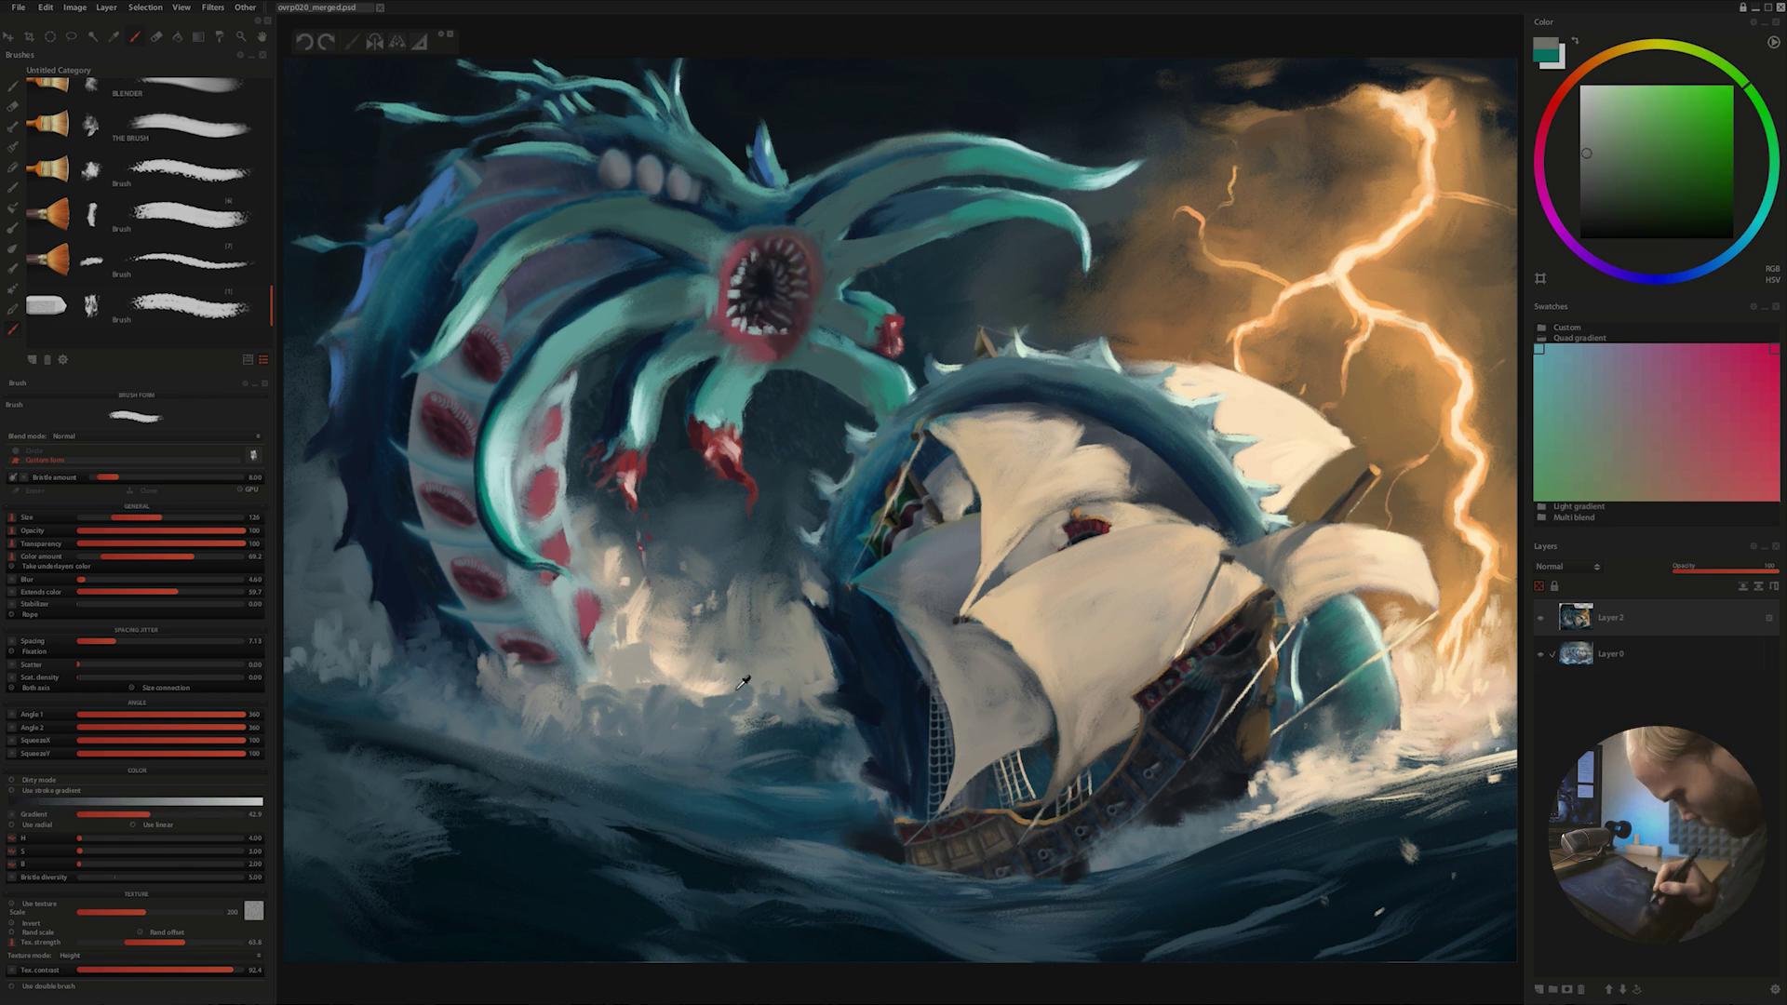
- Touch up the foam beside the ship's bow, the serpent's arch and the dark water below them
{"action": "left_click_drag", "start_coordinate": [773, 707], "coordinate": [870, 819]}
{"action": "scroll", "coordinate": [813, 483], "scroll_direction": "up", "scroll_amount": 2}
{"action": "left_click_drag", "start_coordinate": [1014, 349], "coordinate": [866, 437]}
{"action": "left_click_drag", "start_coordinate": [703, 852], "coordinate": [819, 898]}
{"action": "key", "text": "ctrl+0"}
- Refine the light and shadow on the ship's sails and smooth the blue serpent arch above them
{"action": "mouse_move", "coordinate": [1228, 530]}
{"action": "left_mouse_down"}
{"action": "mouse_move", "coordinate": [1163, 558]}
{"action": "mouse_move", "coordinate": [1200, 623]}
{"action": "left_mouse_up"}
{"action": "left_click_drag", "start_coordinate": [1279, 537], "coordinate": [1130, 624]}
{"action": "left_click_drag", "start_coordinate": [1112, 456], "coordinate": [1005, 414]}
{"action": "left_click_drag", "start_coordinate": [1226, 557], "coordinate": [1178, 652]}
{"action": "left_click_drag", "start_coordinate": [1279, 549], "coordinate": [1349, 530]}
{"action": "left_click_drag", "start_coordinate": [1108, 337], "coordinate": [1167, 377]}
{"action": "mouse_move", "coordinate": [898, 410]}
{"action": "left_mouse_down"}
{"action": "mouse_move", "coordinate": [1017, 391]}
{"action": "mouse_move", "coordinate": [1159, 405]}
{"action": "left_mouse_up"}
{"action": "left_click_drag", "start_coordinate": [1178, 396], "coordinate": [1216, 403]}
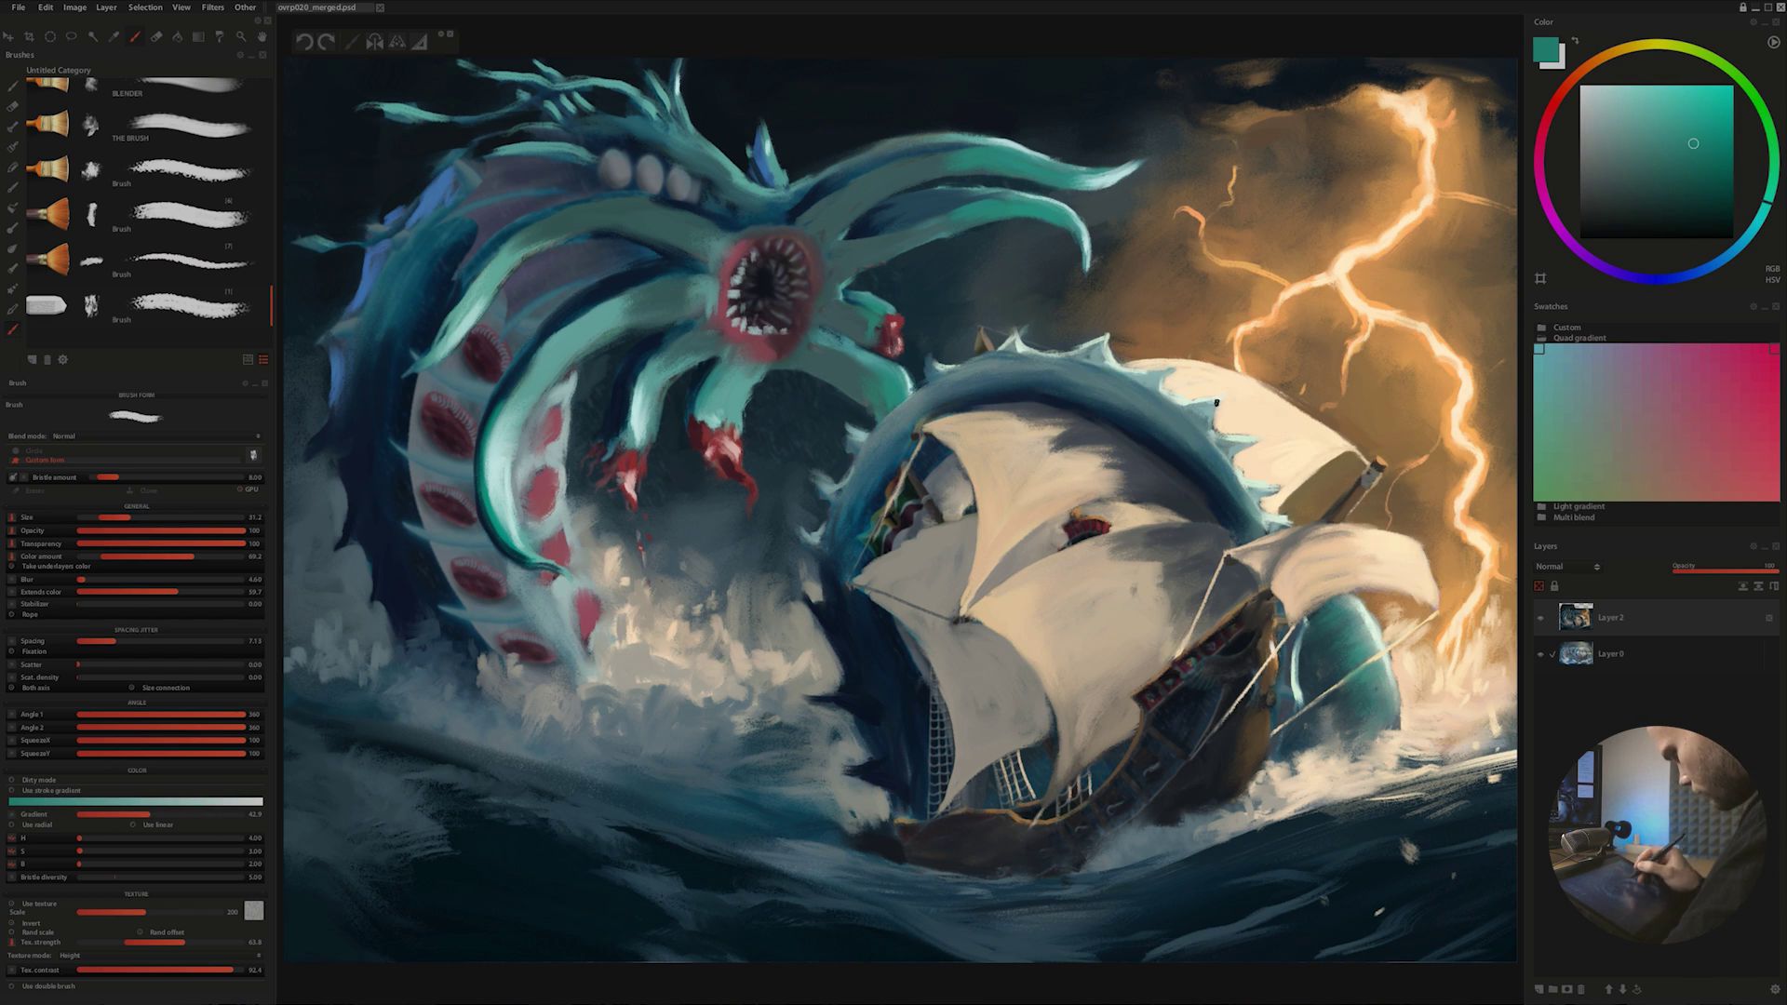
- Paint the serpent arch's spikes in saturated teal and touch up its body and the foam below the creature
{"action": "left_click_drag", "start_coordinate": [1070, 339], "coordinate": [1168, 389]}
{"action": "left_click_drag", "start_coordinate": [805, 456], "coordinate": [860, 586]}
{"action": "left_click_drag", "start_coordinate": [437, 642], "coordinate": [586, 758]}
- Dab pale square suckers along the creature's tentacles and refine the shading around its head
{"action": "left_click_drag", "start_coordinate": [832, 232], "coordinate": [954, 303]}
{"action": "left_click_drag", "start_coordinate": [824, 186], "coordinate": [917, 228]}
{"action": "left_click_drag", "start_coordinate": [810, 349], "coordinate": [828, 372]}
{"action": "left_click_drag", "start_coordinate": [563, 209], "coordinate": [596, 234]}
{"action": "left_click_drag", "start_coordinate": [661, 210], "coordinate": [682, 244]}
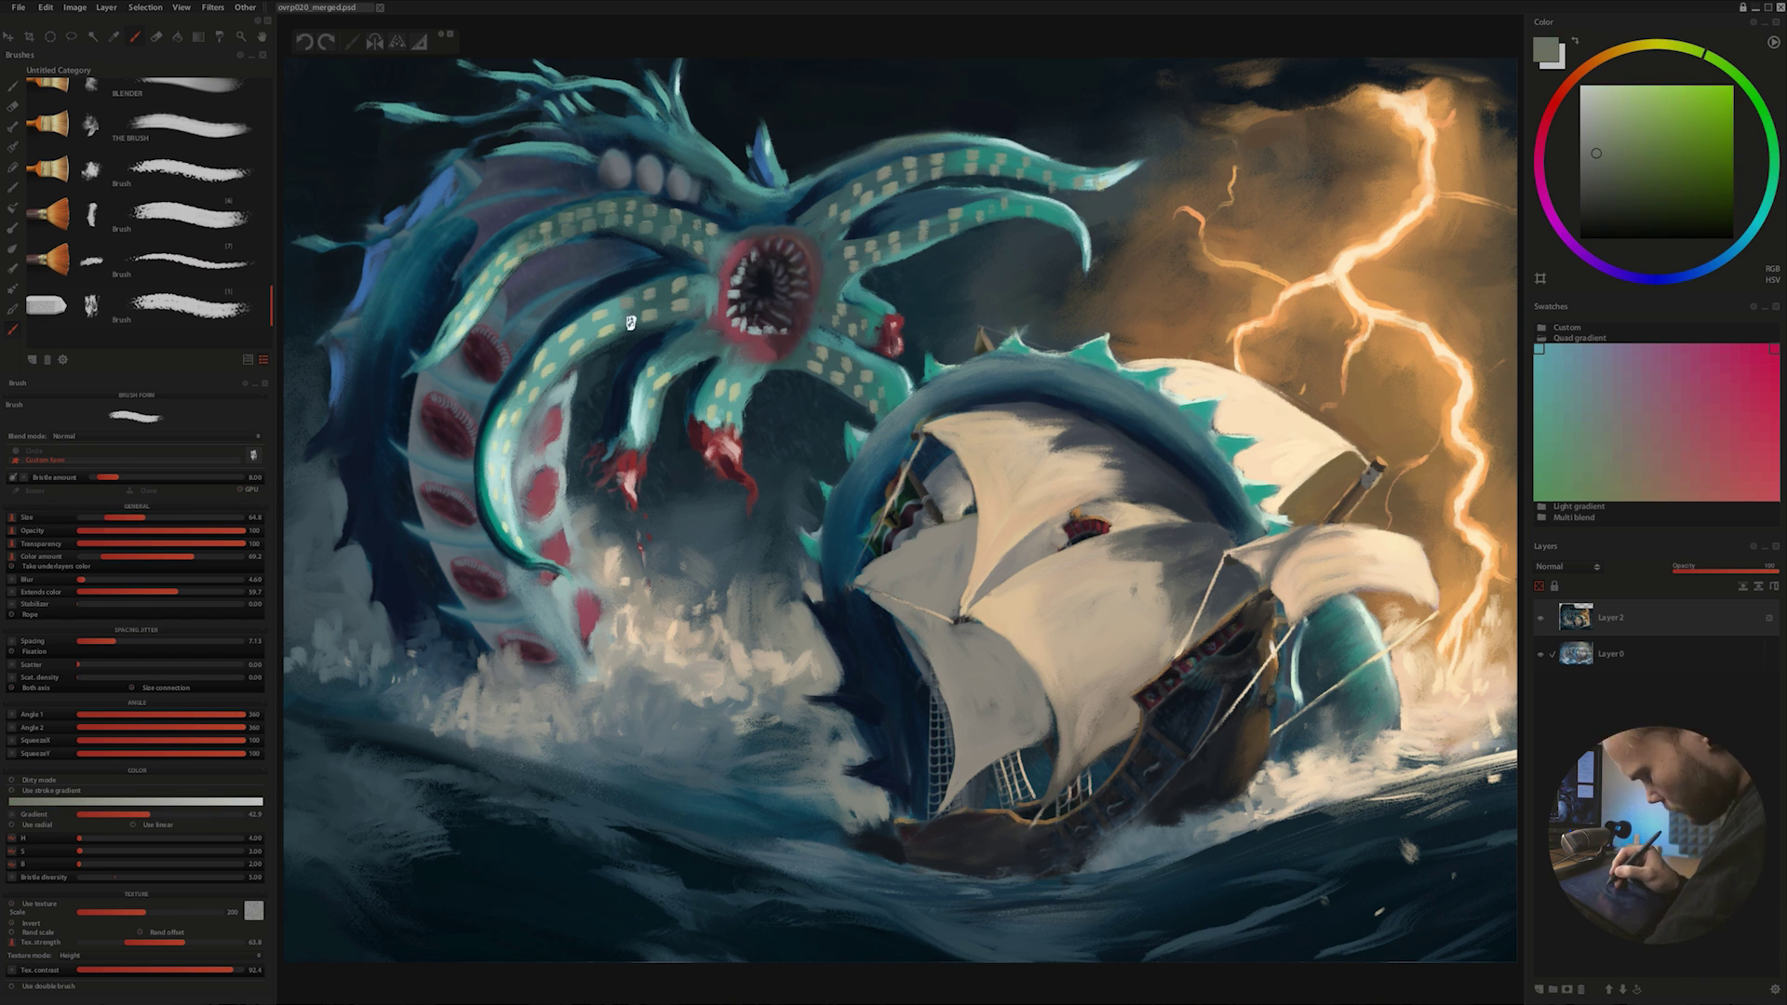
{"action": "left_click_drag", "start_coordinate": [595, 163], "coordinate": [717, 186]}
{"action": "mouse_move", "coordinate": [507, 321]}
{"action": "left_mouse_down"}
{"action": "mouse_move", "coordinate": [642, 247]}
{"action": "mouse_move", "coordinate": [744, 344]}
{"action": "left_mouse_up"}
{"action": "mouse_move", "coordinate": [884, 158]}
{"action": "left_mouse_down"}
{"action": "mouse_move", "coordinate": [782, 204]}
{"action": "mouse_move", "coordinate": [931, 149]}
{"action": "left_mouse_up"}
- Soften the foam around the ship and serpent, and refine the creature's belly, tentacle highlights and eyes
{"action": "left_click_drag", "start_coordinate": [1489, 717], "coordinate": [1349, 749]}
{"action": "left_click_drag", "start_coordinate": [819, 670], "coordinate": [774, 558]}
{"action": "left_click_drag", "start_coordinate": [744, 712], "coordinate": [842, 773]}
{"action": "left_click_drag", "start_coordinate": [828, 633], "coordinate": [721, 735]}
{"action": "left_click_drag", "start_coordinate": [424, 507], "coordinate": [497, 633]}
{"action": "left_click_drag", "start_coordinate": [484, 502], "coordinate": [540, 563]}
{"action": "left_click_drag", "start_coordinate": [642, 390], "coordinate": [636, 414]}
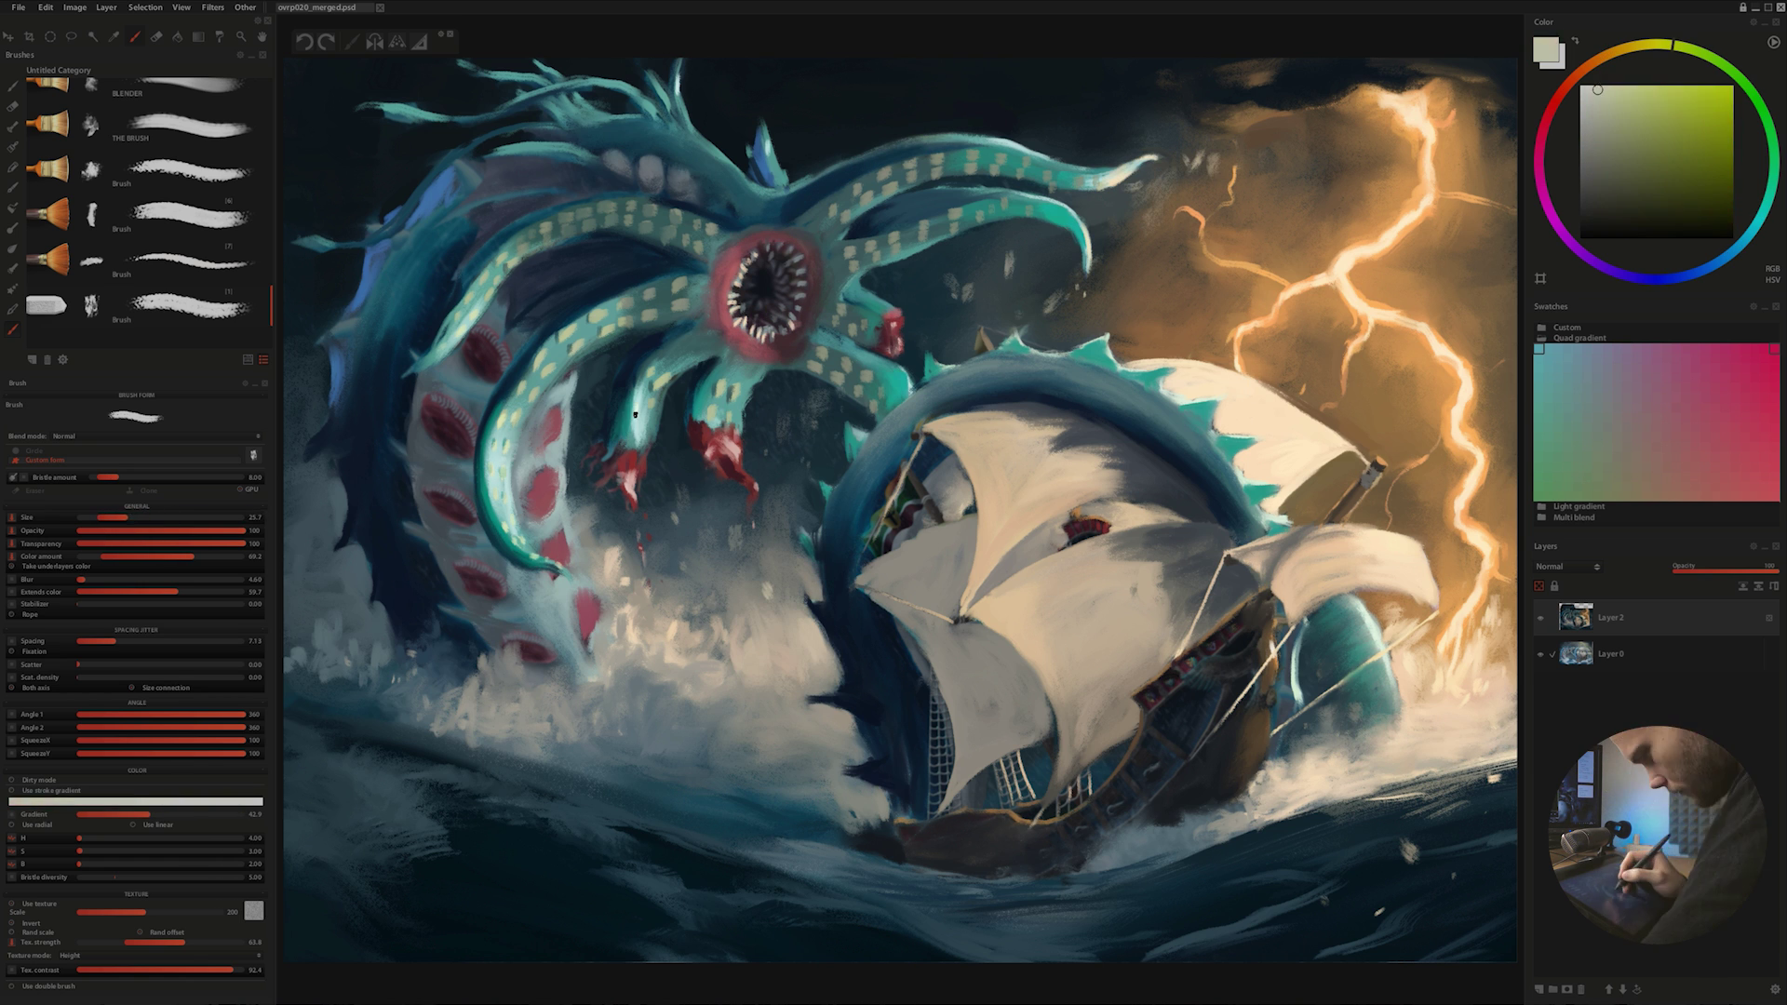
{"action": "left_click_drag", "start_coordinate": [566, 157], "coordinate": [635, 173]}
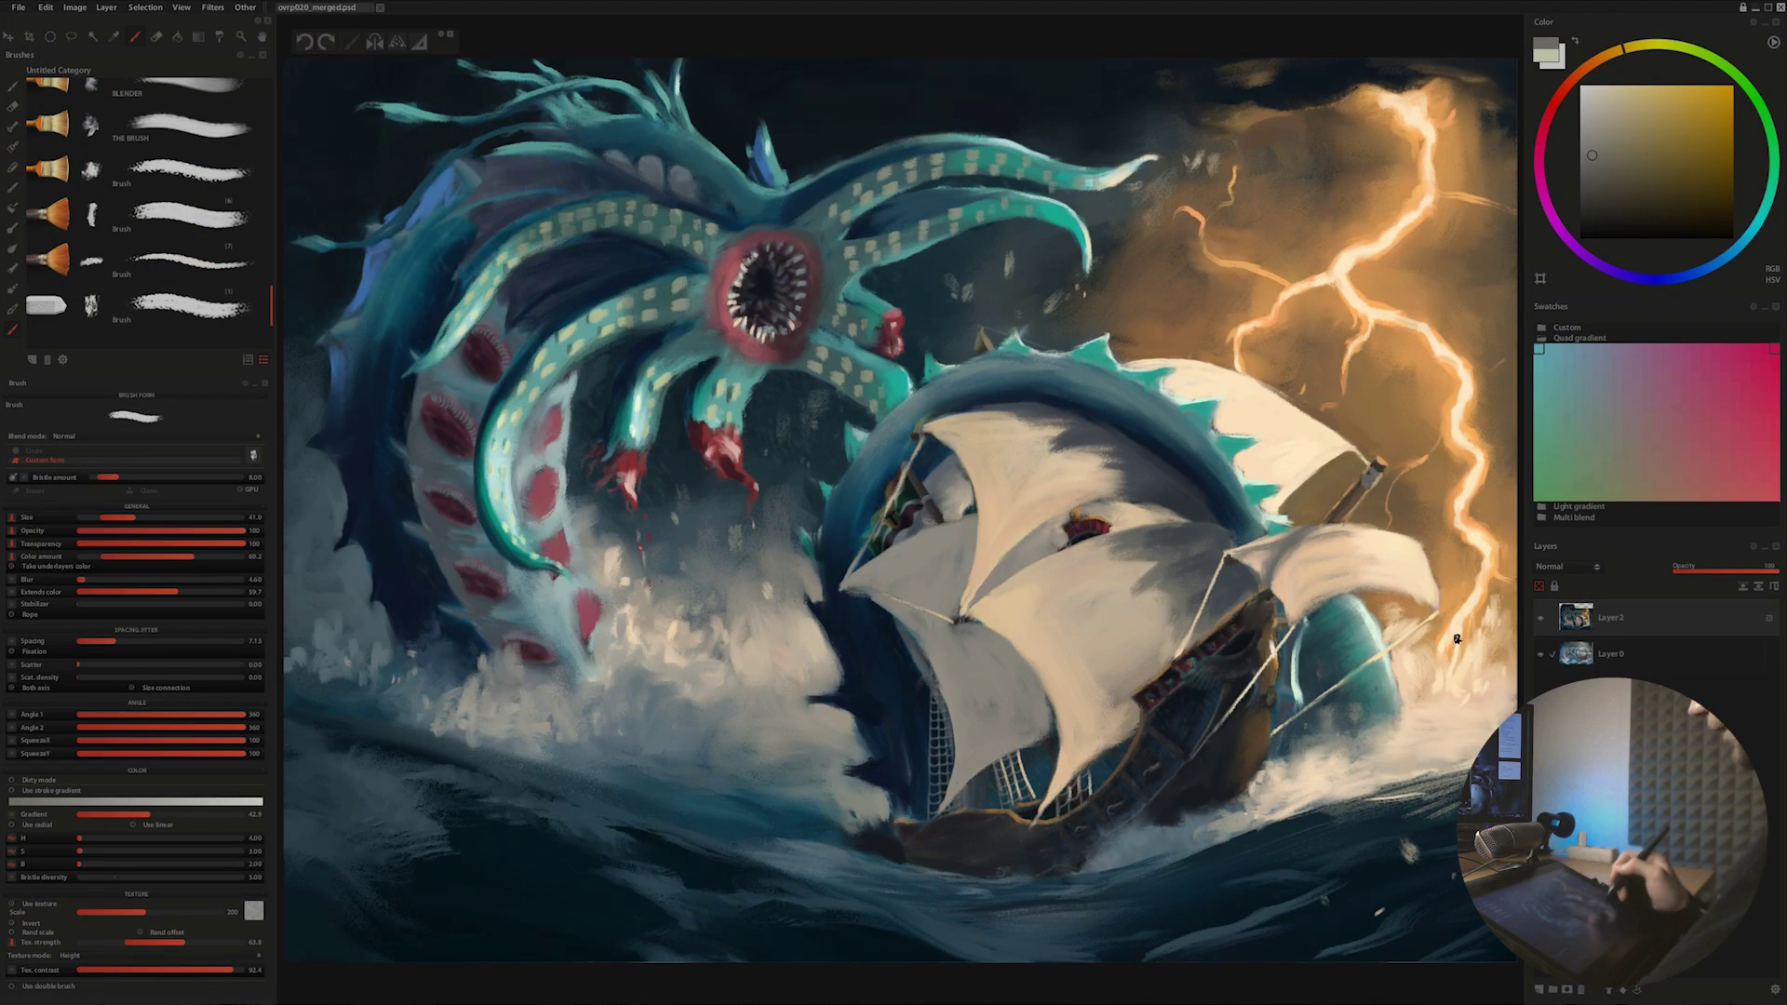
- Review the lighting, sails and foam across the repainted scene at different view sizes
{"action": "left_click_drag", "start_coordinate": [1364, 739], "coordinate": [1314, 773]}
{"action": "left_click_drag", "start_coordinate": [1340, 767], "coordinate": [1142, 721]}
{"action": "left_click_drag", "start_coordinate": [1154, 666], "coordinate": [1237, 694]}
{"action": "key", "text": "f"}
{"action": "left_click_drag", "start_coordinate": [1237, 694], "coordinate": [1256, 650]}
{"action": "key", "text": "f"}
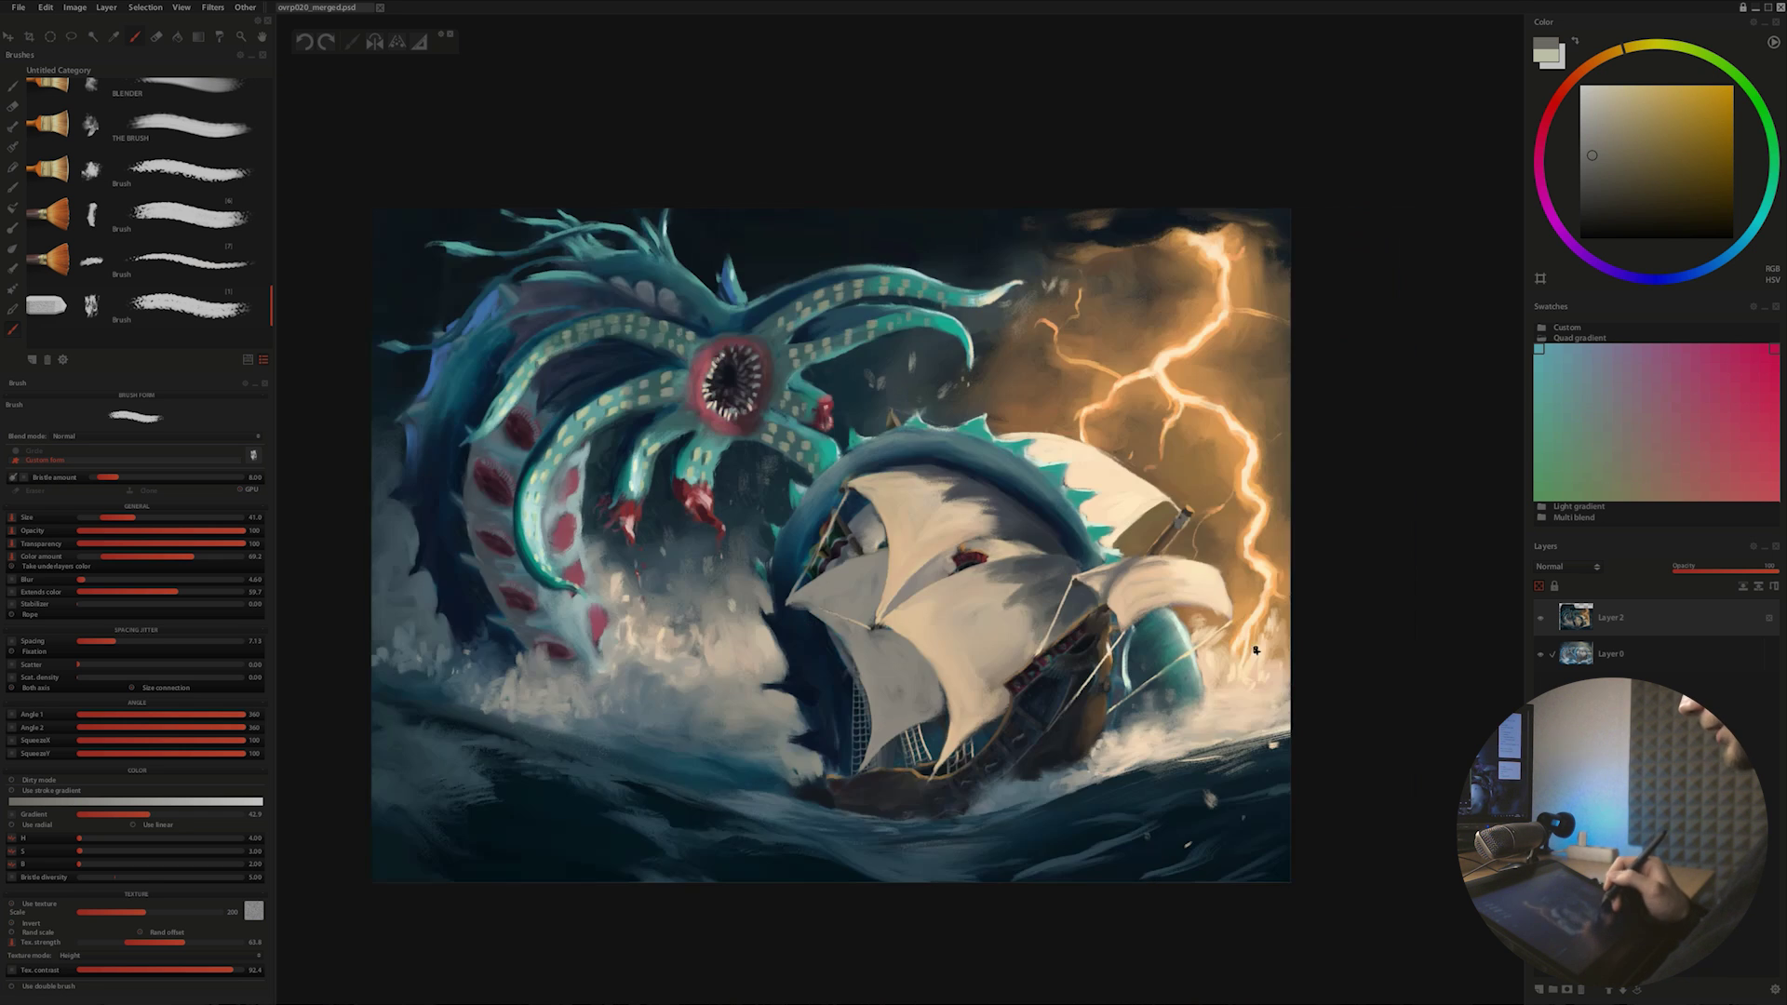
{"action": "left_click", "coordinate": [1188, 574]}
{"action": "left_click", "coordinate": [909, 490], "text": "alt"}
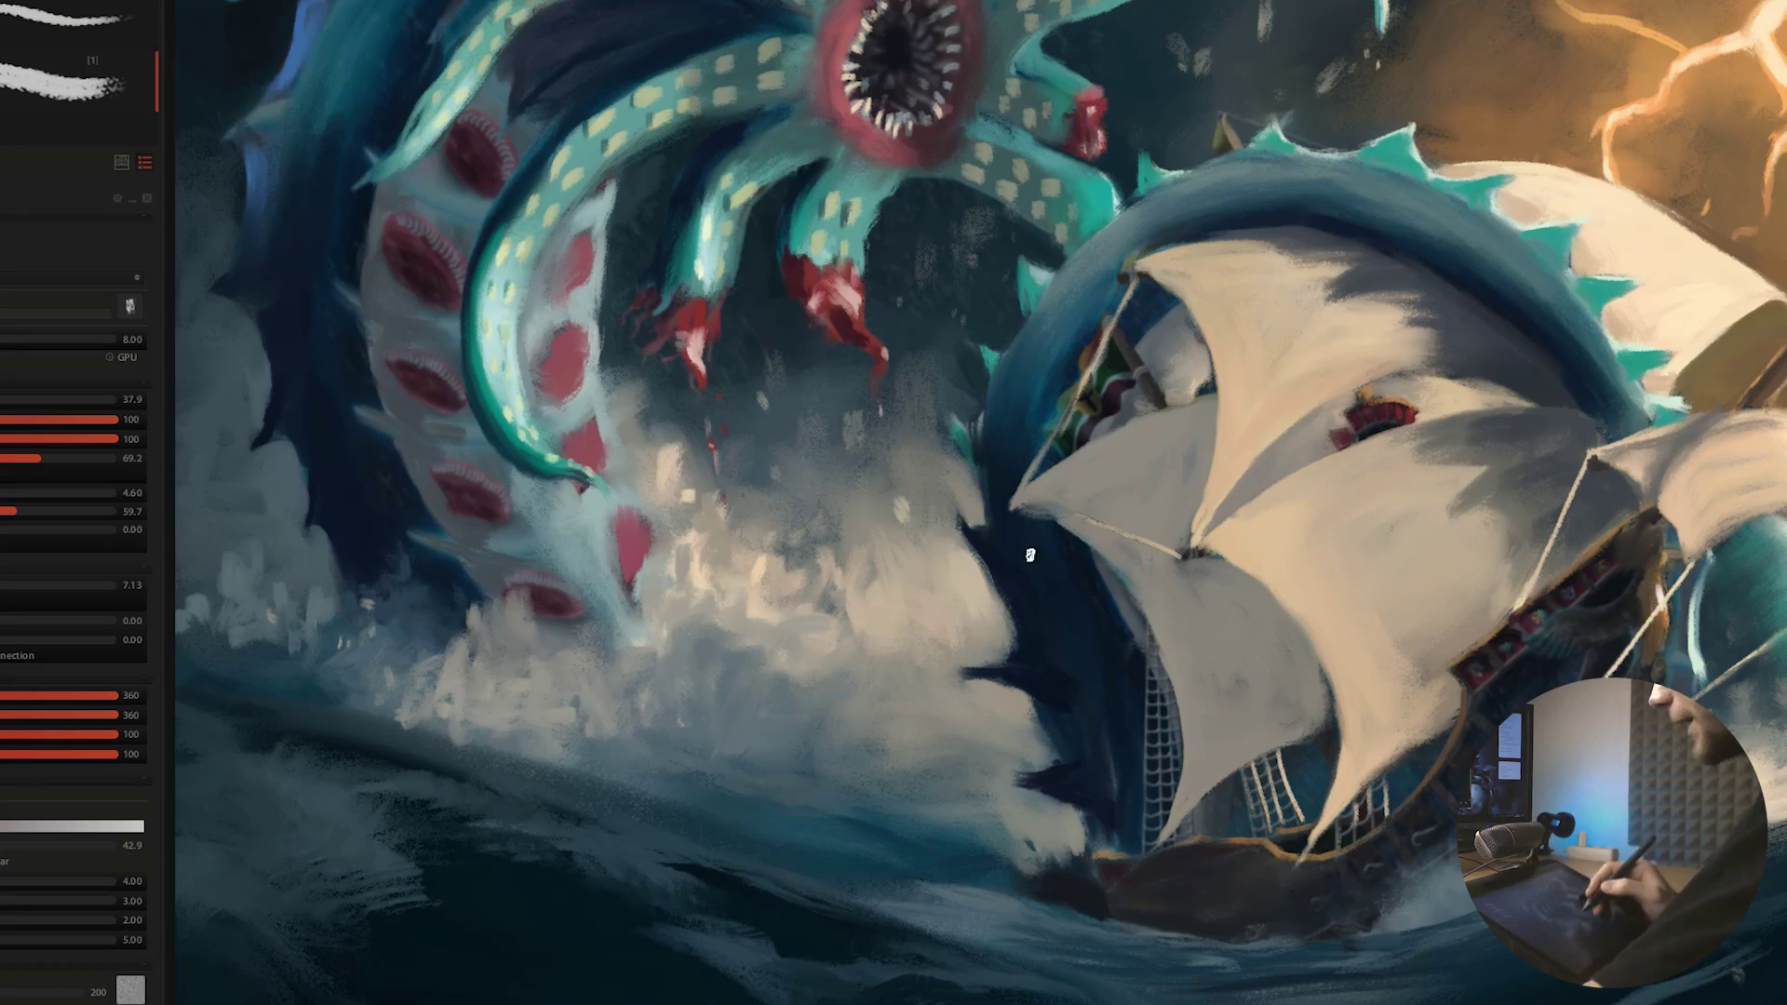
- Inspect the dark serpent coil and the foam beside the ship's front sails up close
{"action": "mouse_move", "coordinate": [968, 770]}
{"action": "left_mouse_down"}
{"action": "mouse_move", "coordinate": [1124, 745]}
{"action": "mouse_move", "coordinate": [1017, 818]}
{"action": "mouse_move", "coordinate": [1073, 684]}
{"action": "left_mouse_up"}
{"action": "key", "text": "ctrl+z"}
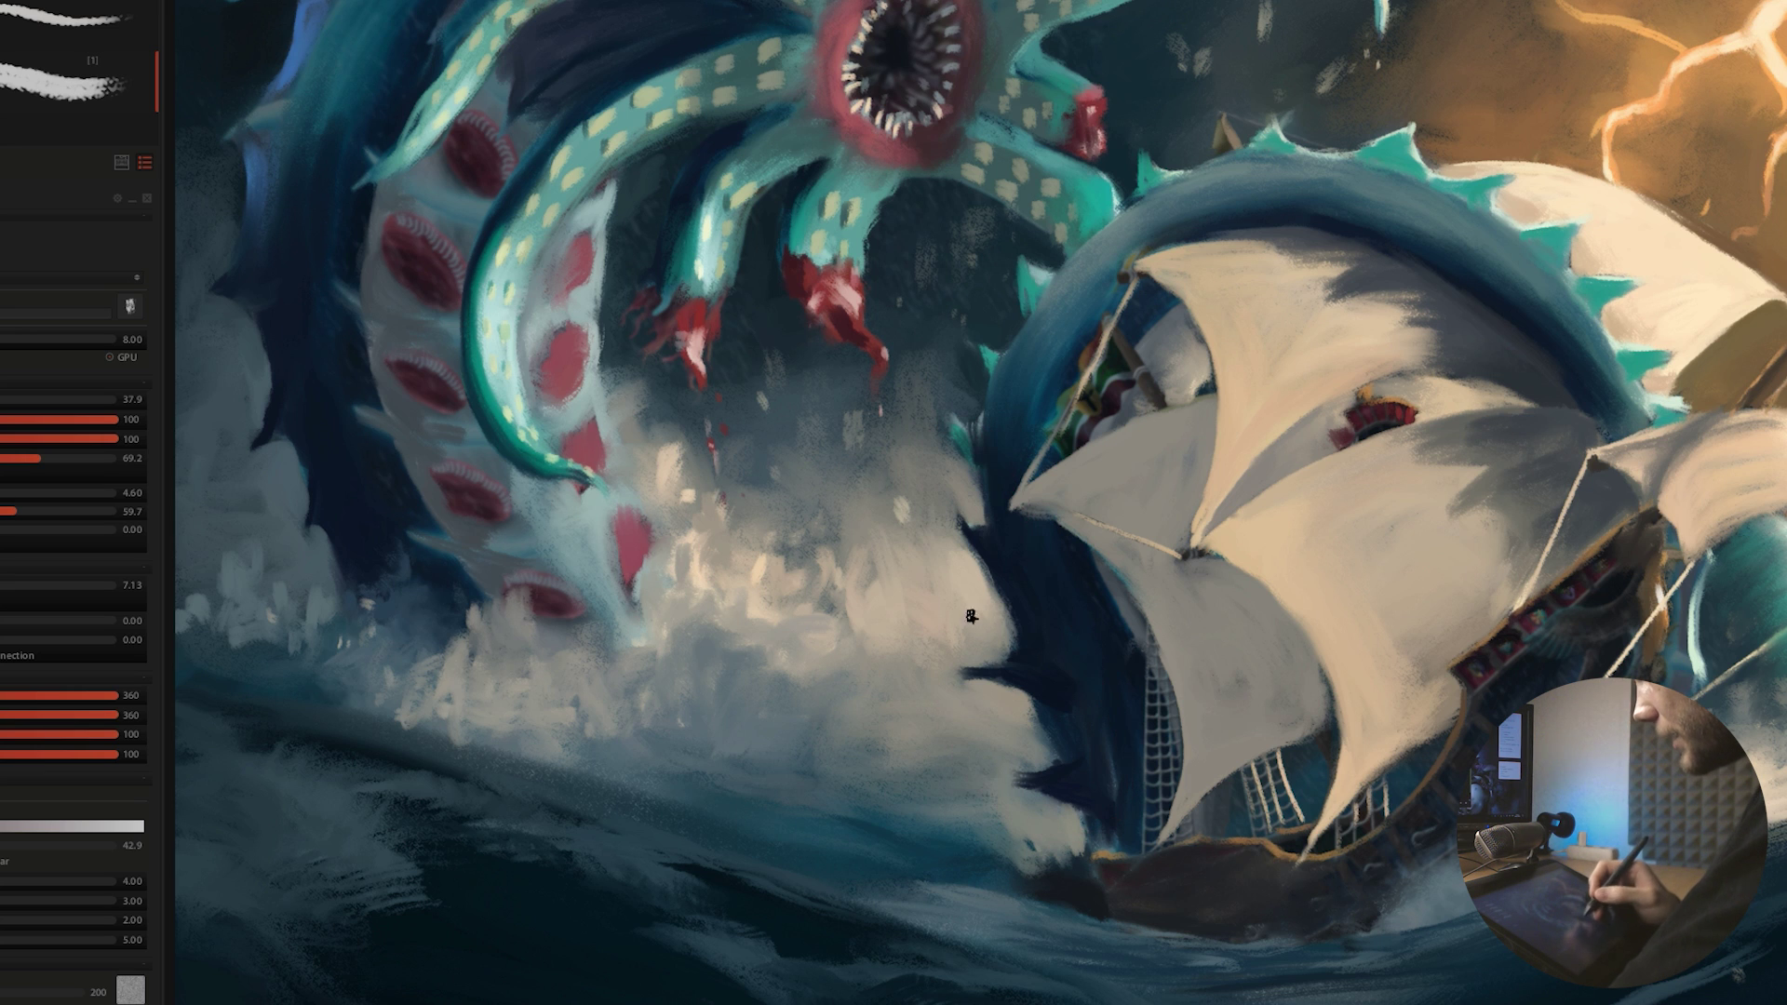
{"action": "key", "text": "e"}
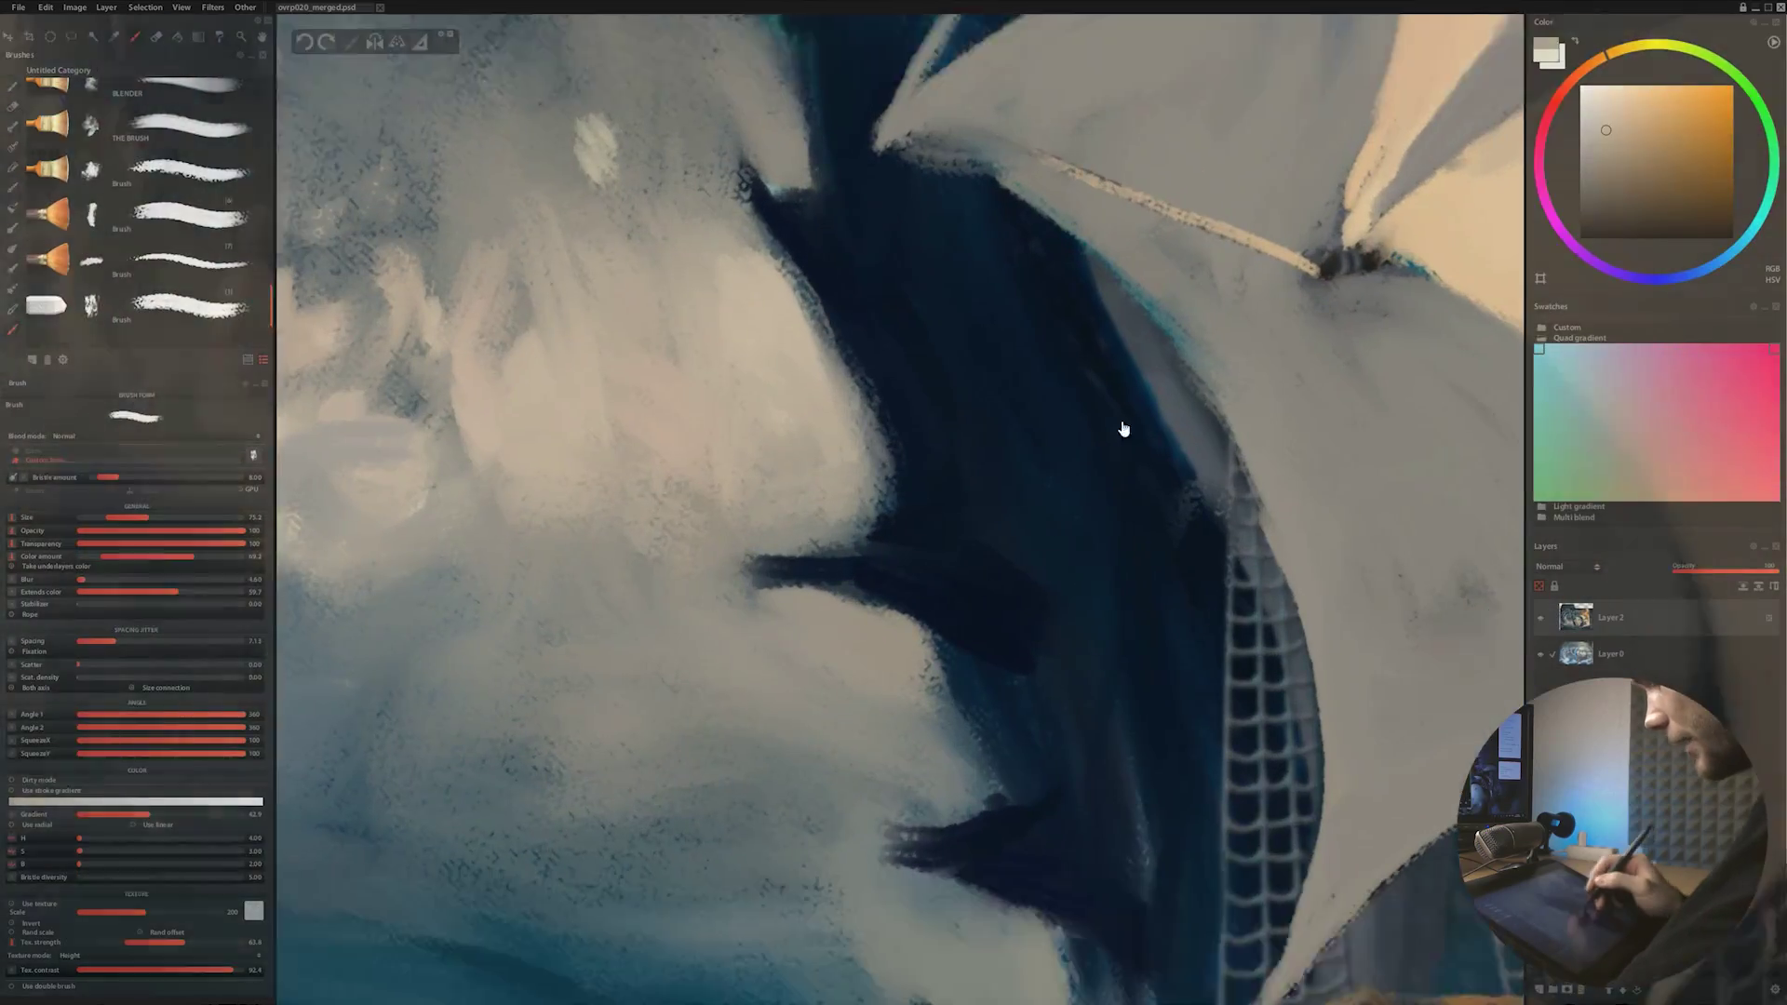
{"action": "scroll", "coordinate": [1124, 429], "scroll_direction": "up", "scroll_amount": 4}
{"action": "left_click_drag", "start_coordinate": [981, 438], "coordinate": [1239, 458]}
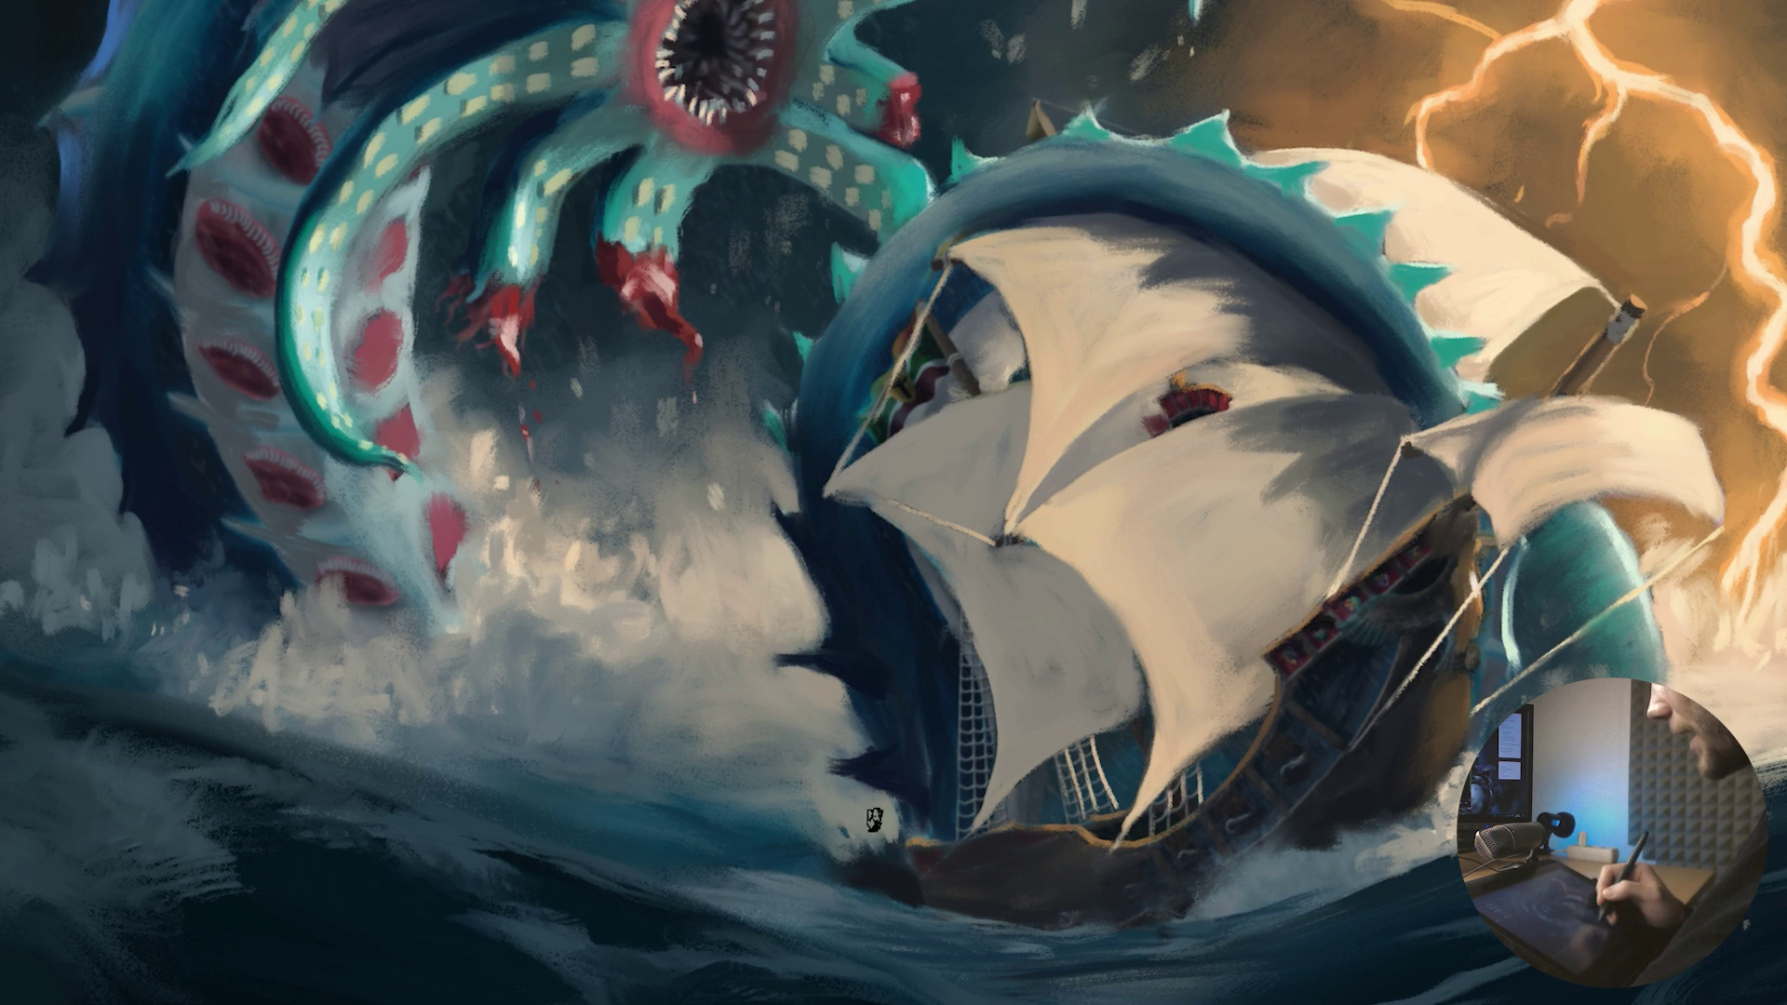
- Mark the dark serpent coil beside the front sails with temporary pale outlines and undo them
{"action": "mouse_move", "coordinate": [805, 528]}
{"action": "left_mouse_down"}
{"action": "mouse_move", "coordinate": [941, 646]}
{"action": "mouse_move", "coordinate": [947, 716]}
{"action": "left_mouse_up"}
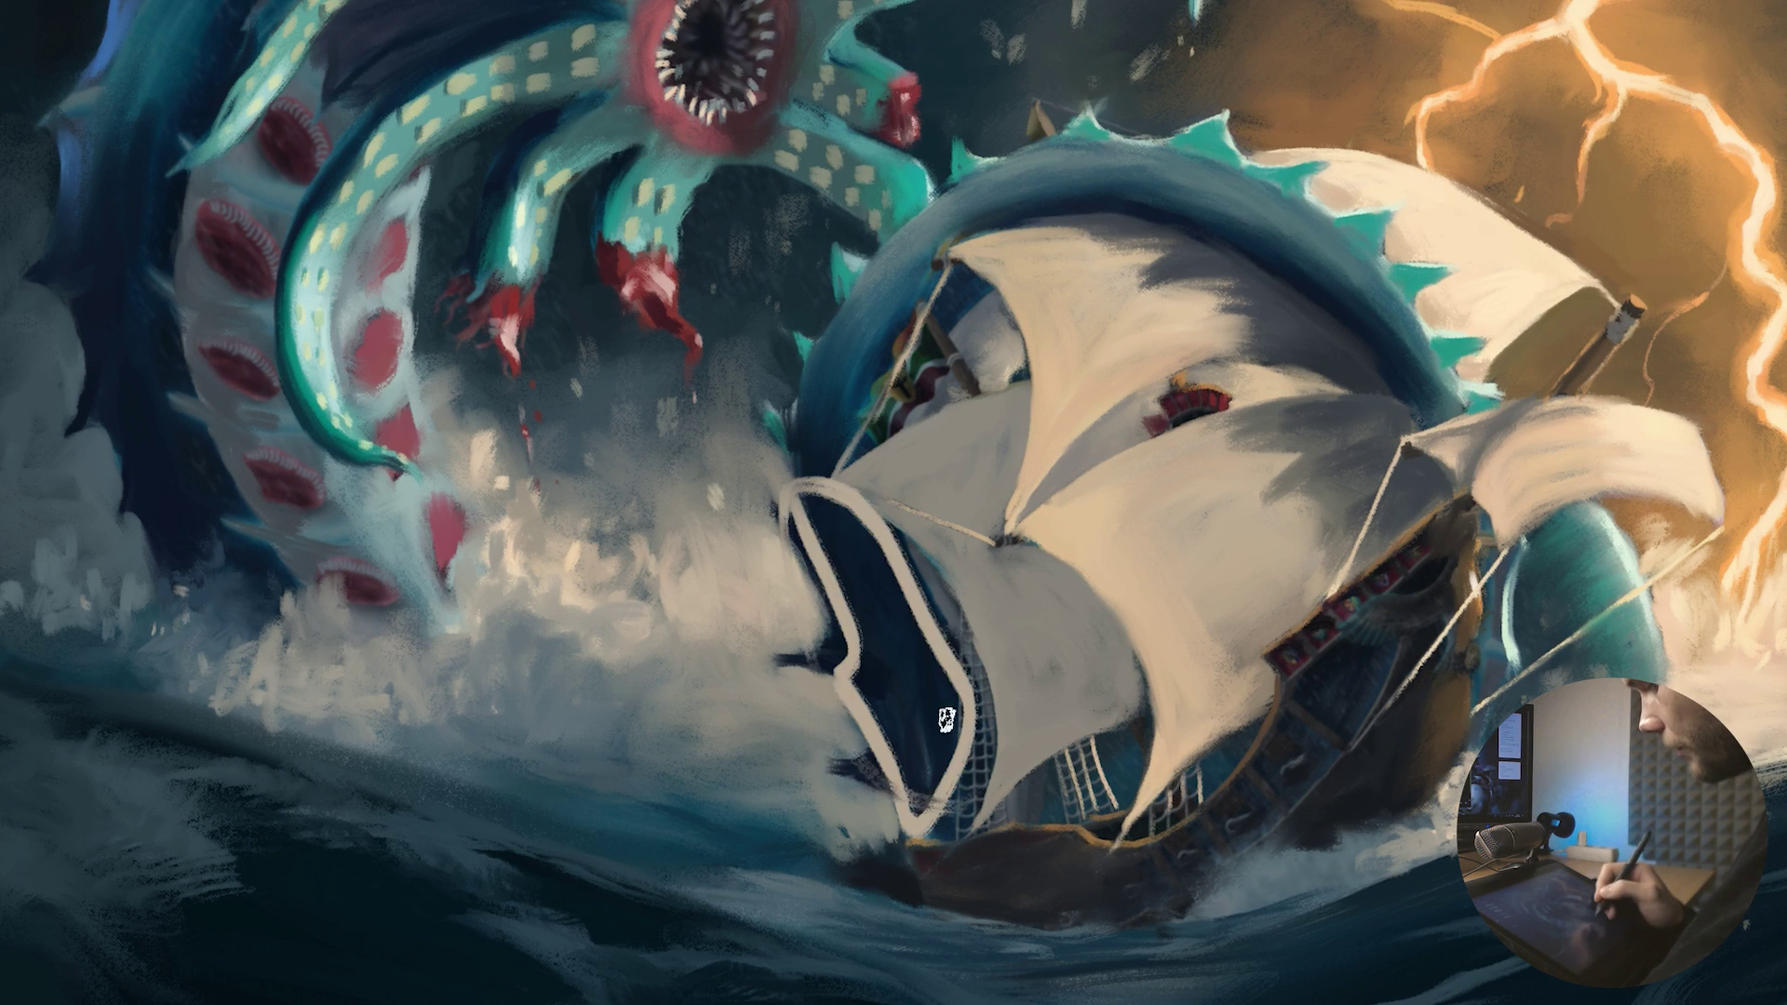
{"action": "key", "text": "ctrl+z"}
{"action": "mouse_move", "coordinate": [771, 521]}
{"action": "left_mouse_down"}
{"action": "mouse_move", "coordinate": [997, 687]}
{"action": "mouse_move", "coordinate": [912, 792]}
{"action": "left_mouse_up"}
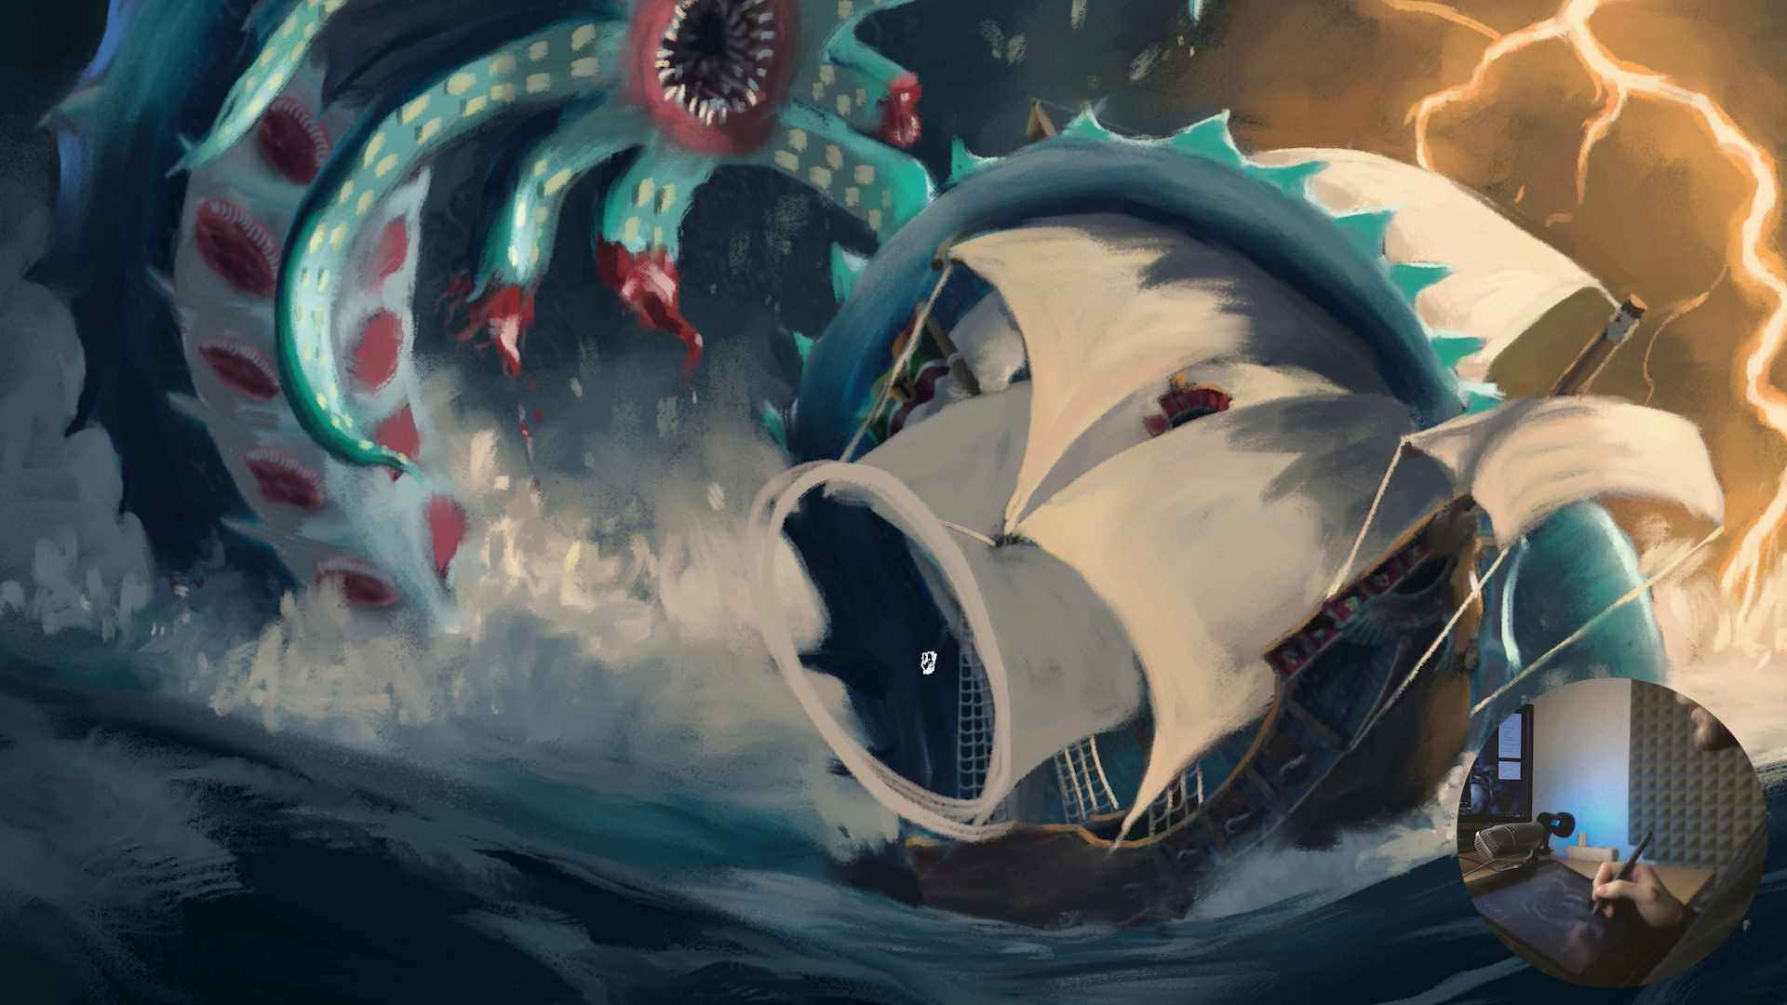
{"action": "key", "text": "ctrl+z"}
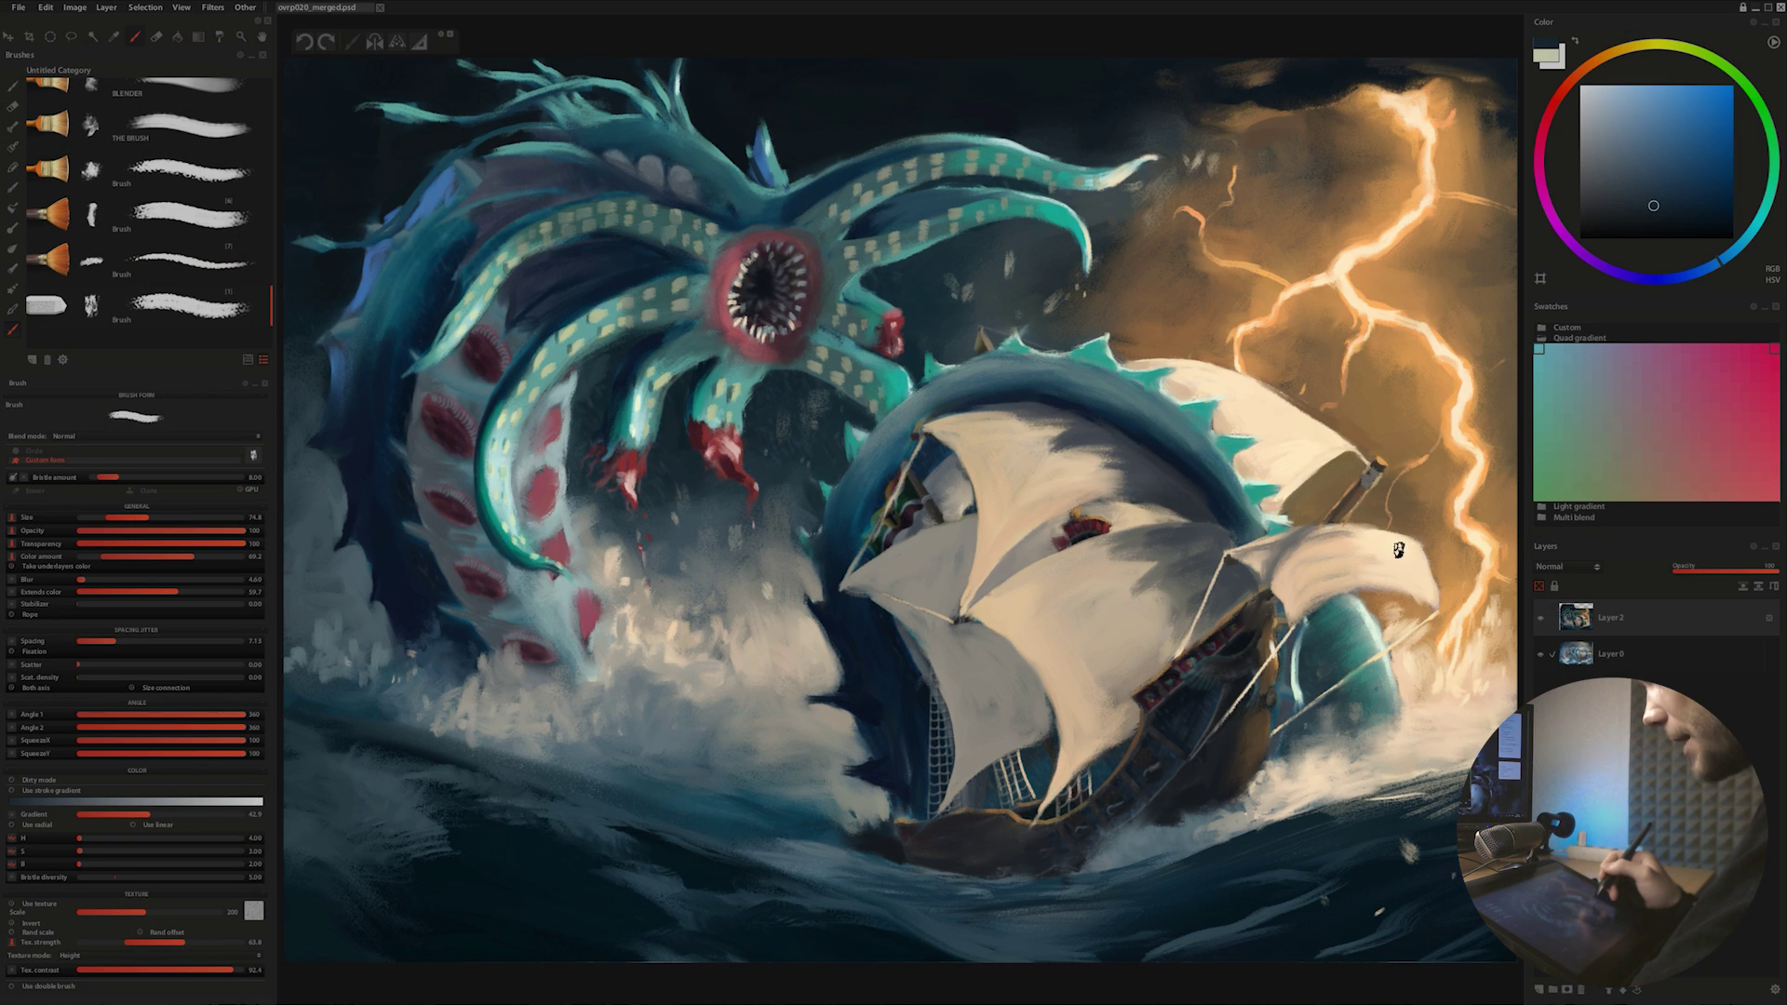
- Examine the whole composition, including without the interface, and the creature's tentacles and mouth up close
{"action": "left_click", "coordinate": [835, 661], "text": "alt"}
{"action": "key", "text": "]"}
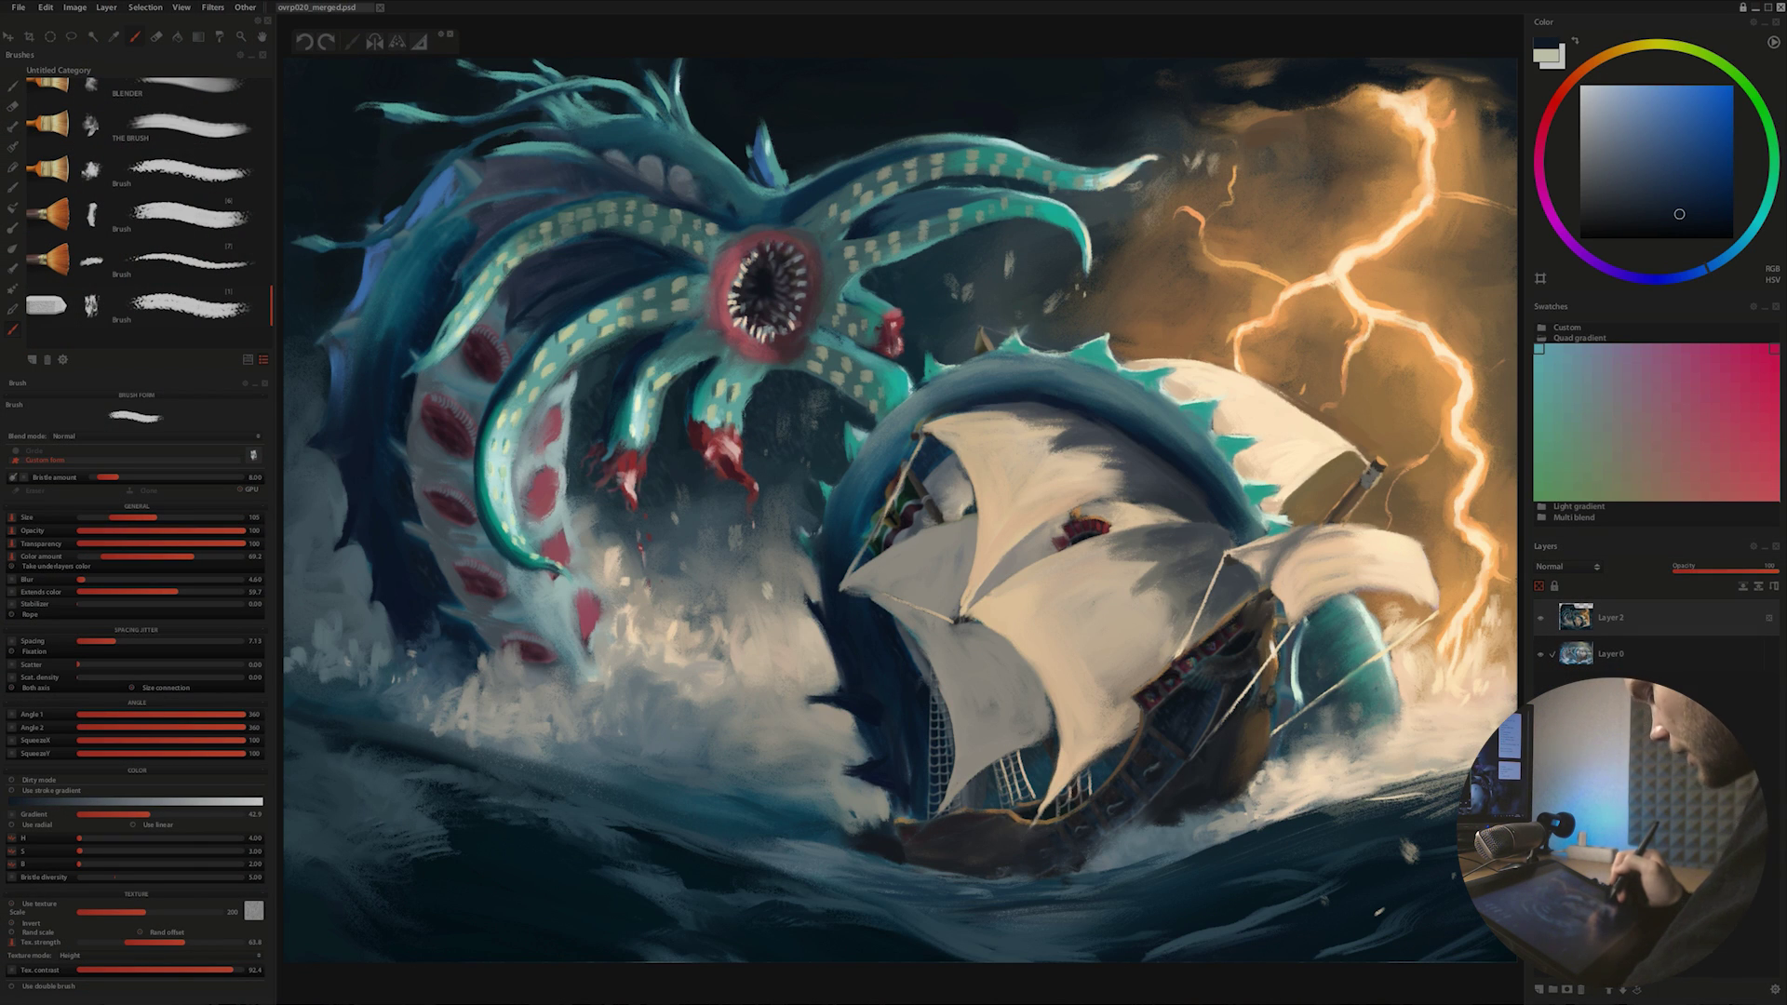
{"action": "left_click_drag", "start_coordinate": [1368, 631], "coordinate": [1322, 638]}
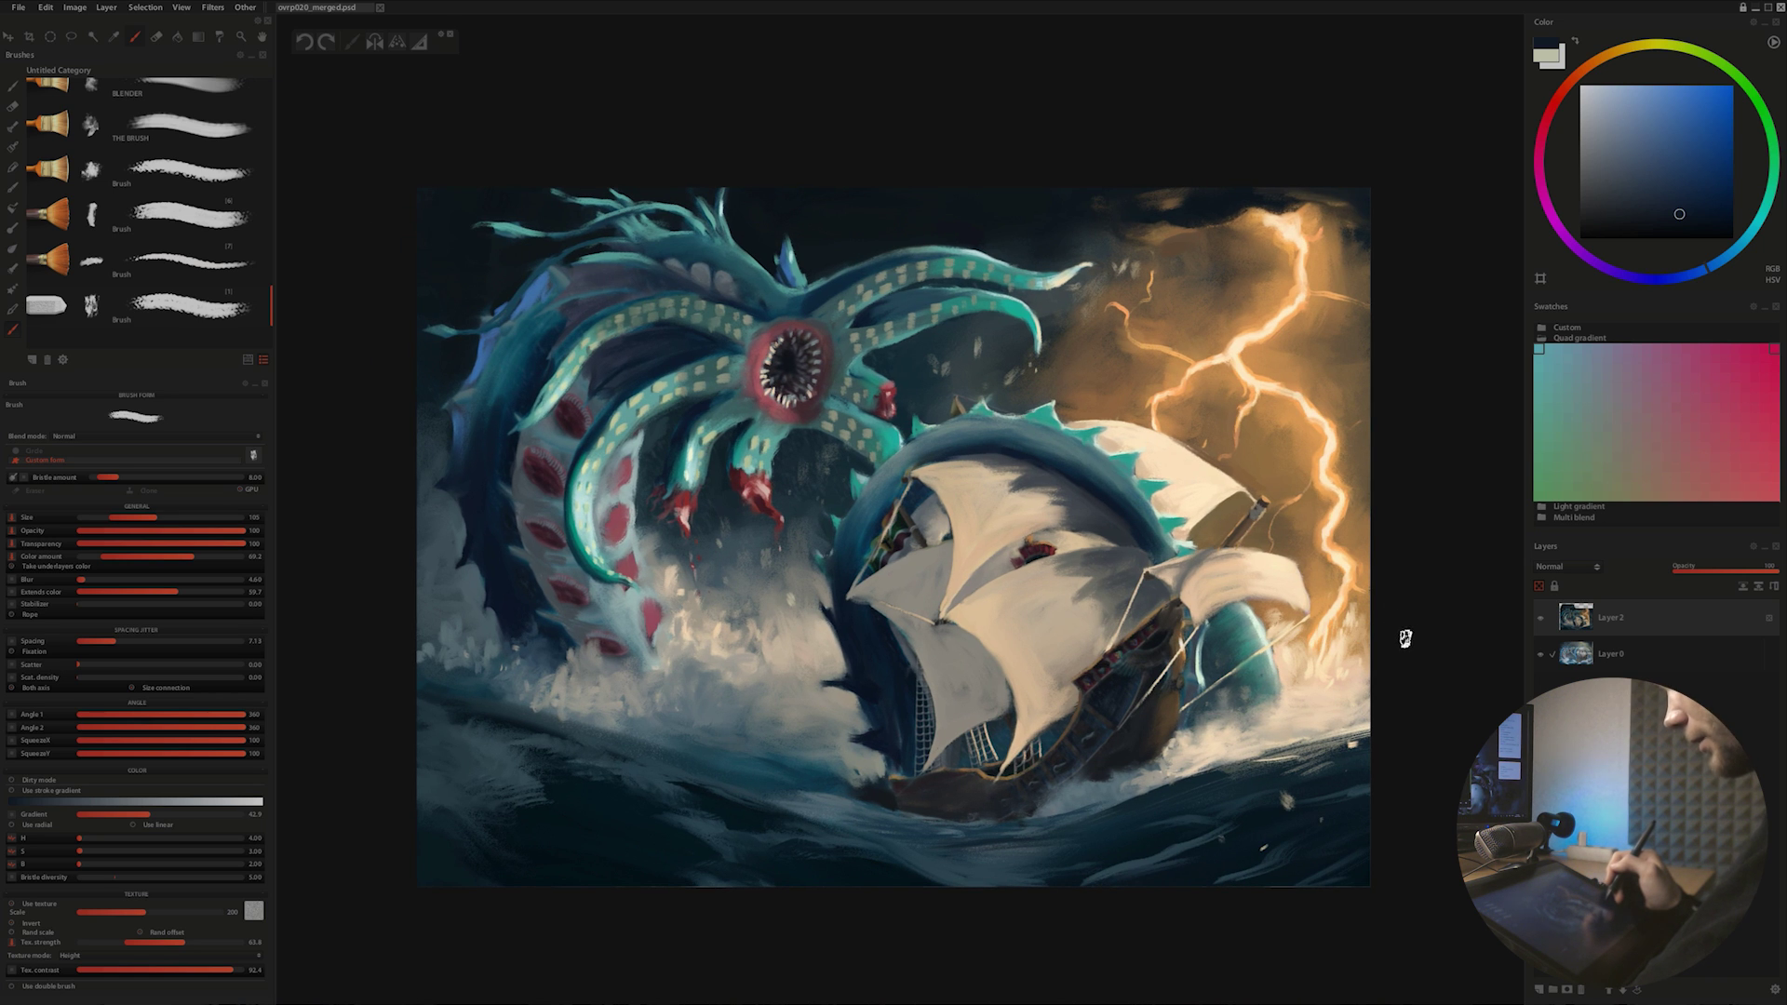
{"action": "left_click", "coordinate": [631, 518], "text": "alt"}
{"action": "key", "text": "["}
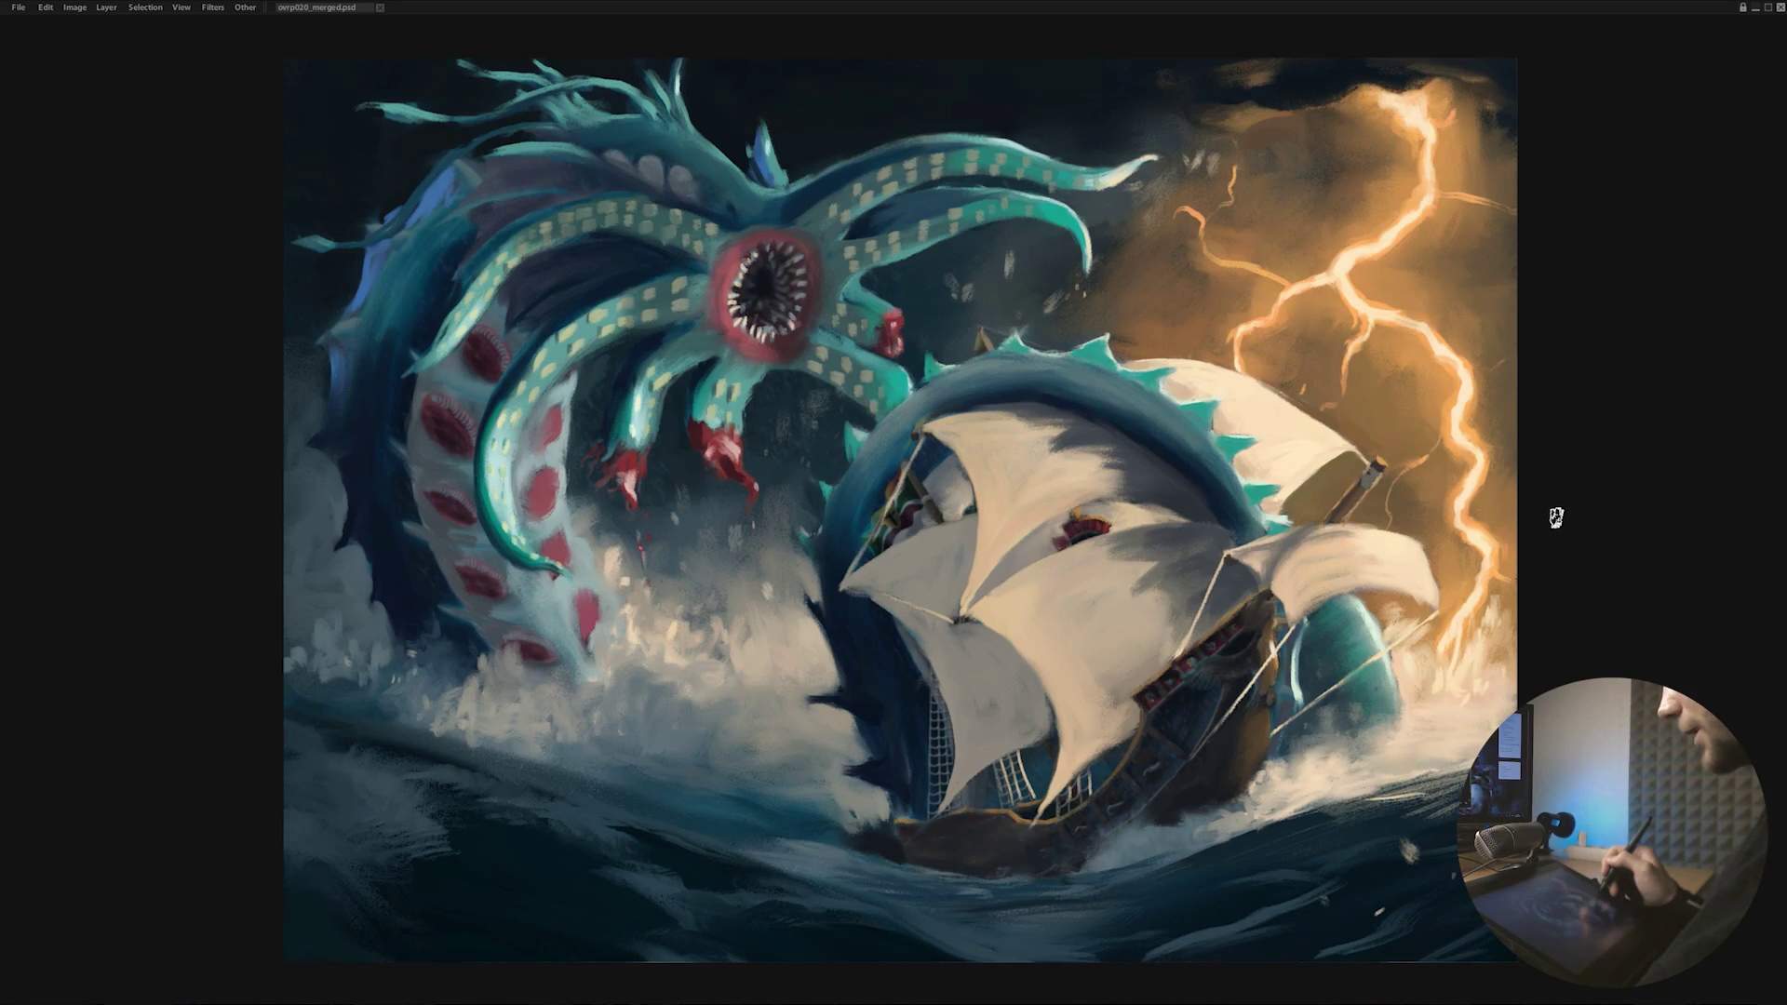
{"action": "key", "text": "Tab"}
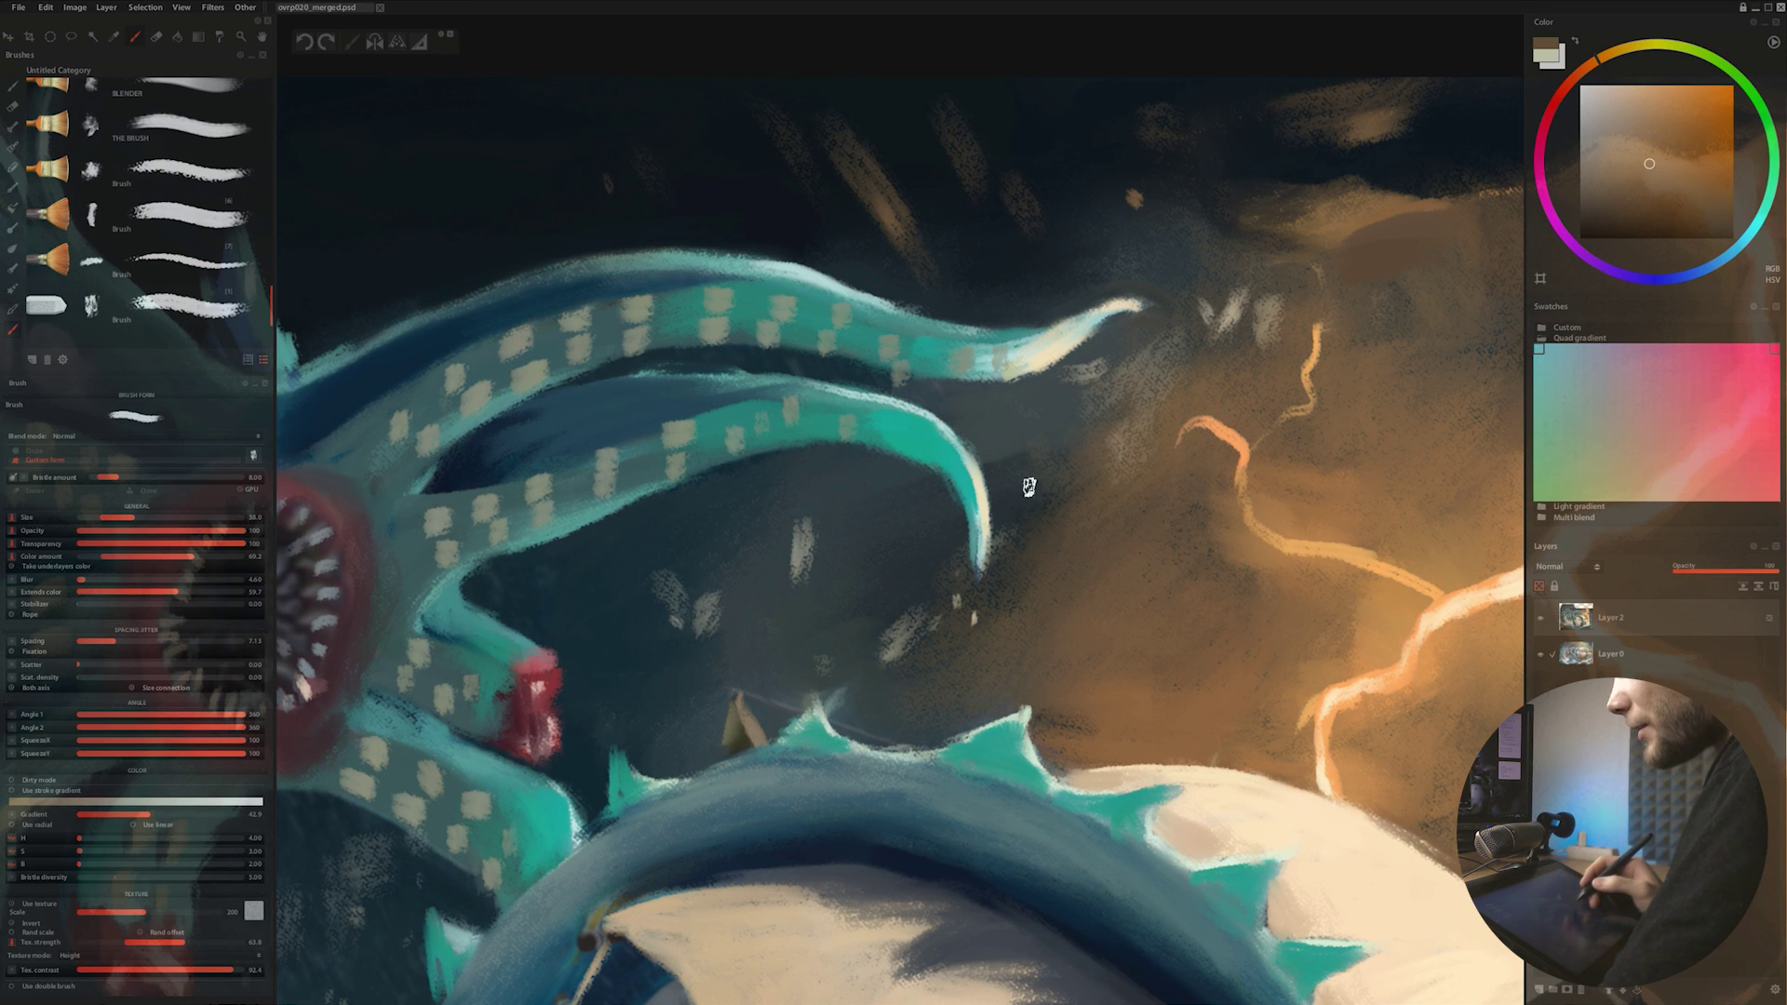
{"action": "left_click_drag", "start_coordinate": [1023, 488], "coordinate": [1143, 447]}
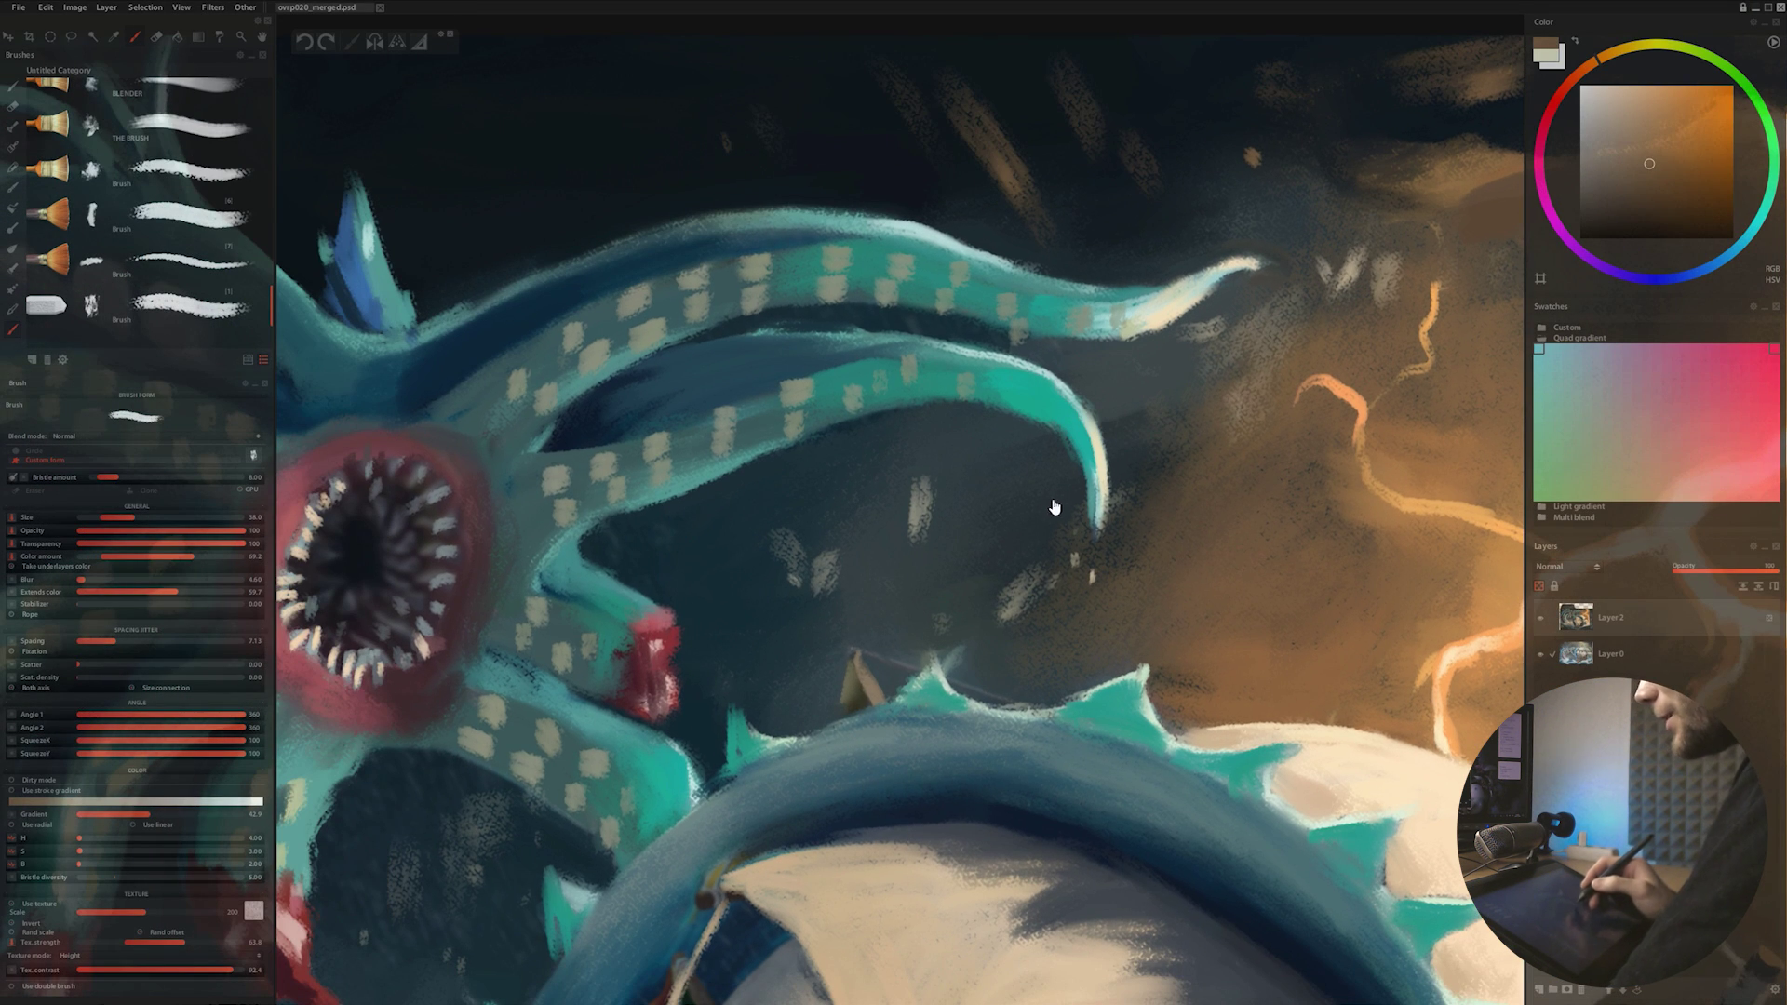
{"action": "left_click_drag", "start_coordinate": [1054, 507], "coordinate": [1114, 460]}
{"action": "left_click_drag", "start_coordinate": [798, 572], "coordinate": [885, 580]}
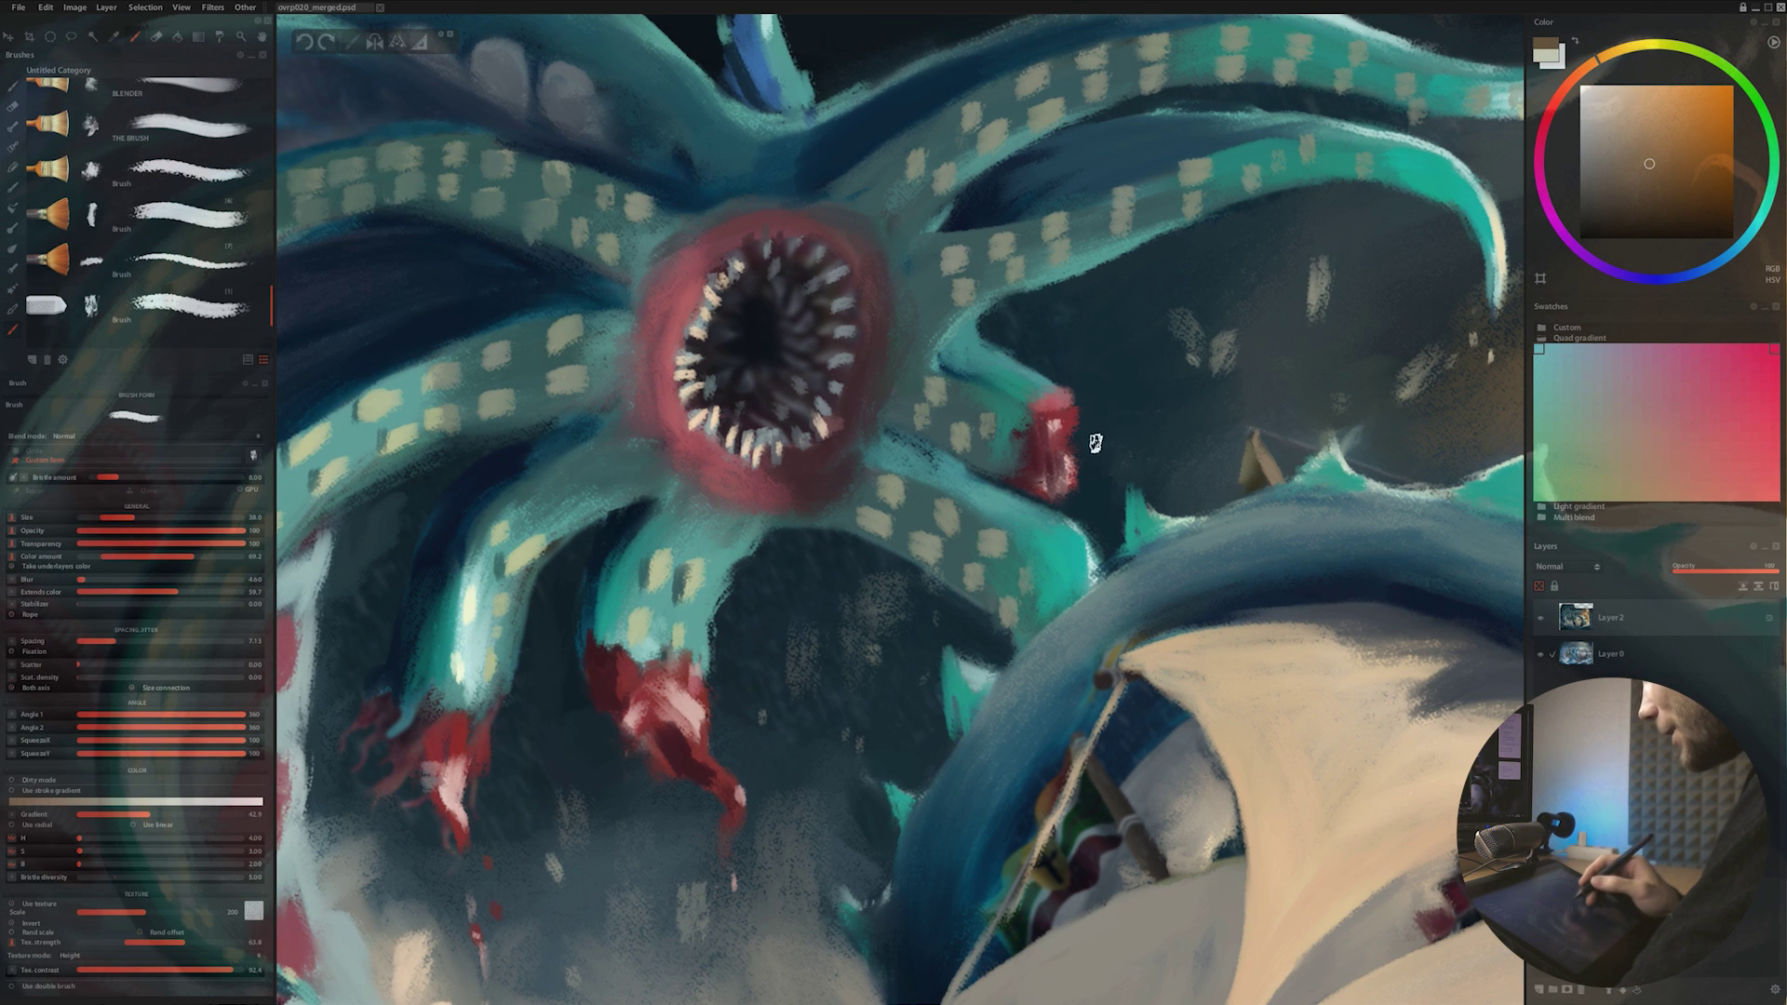
- Examine the whole composition with and without the interface, and view the lightning and sails up close
{"action": "left_click_drag", "start_coordinate": [1095, 443], "coordinate": [801, 745]}
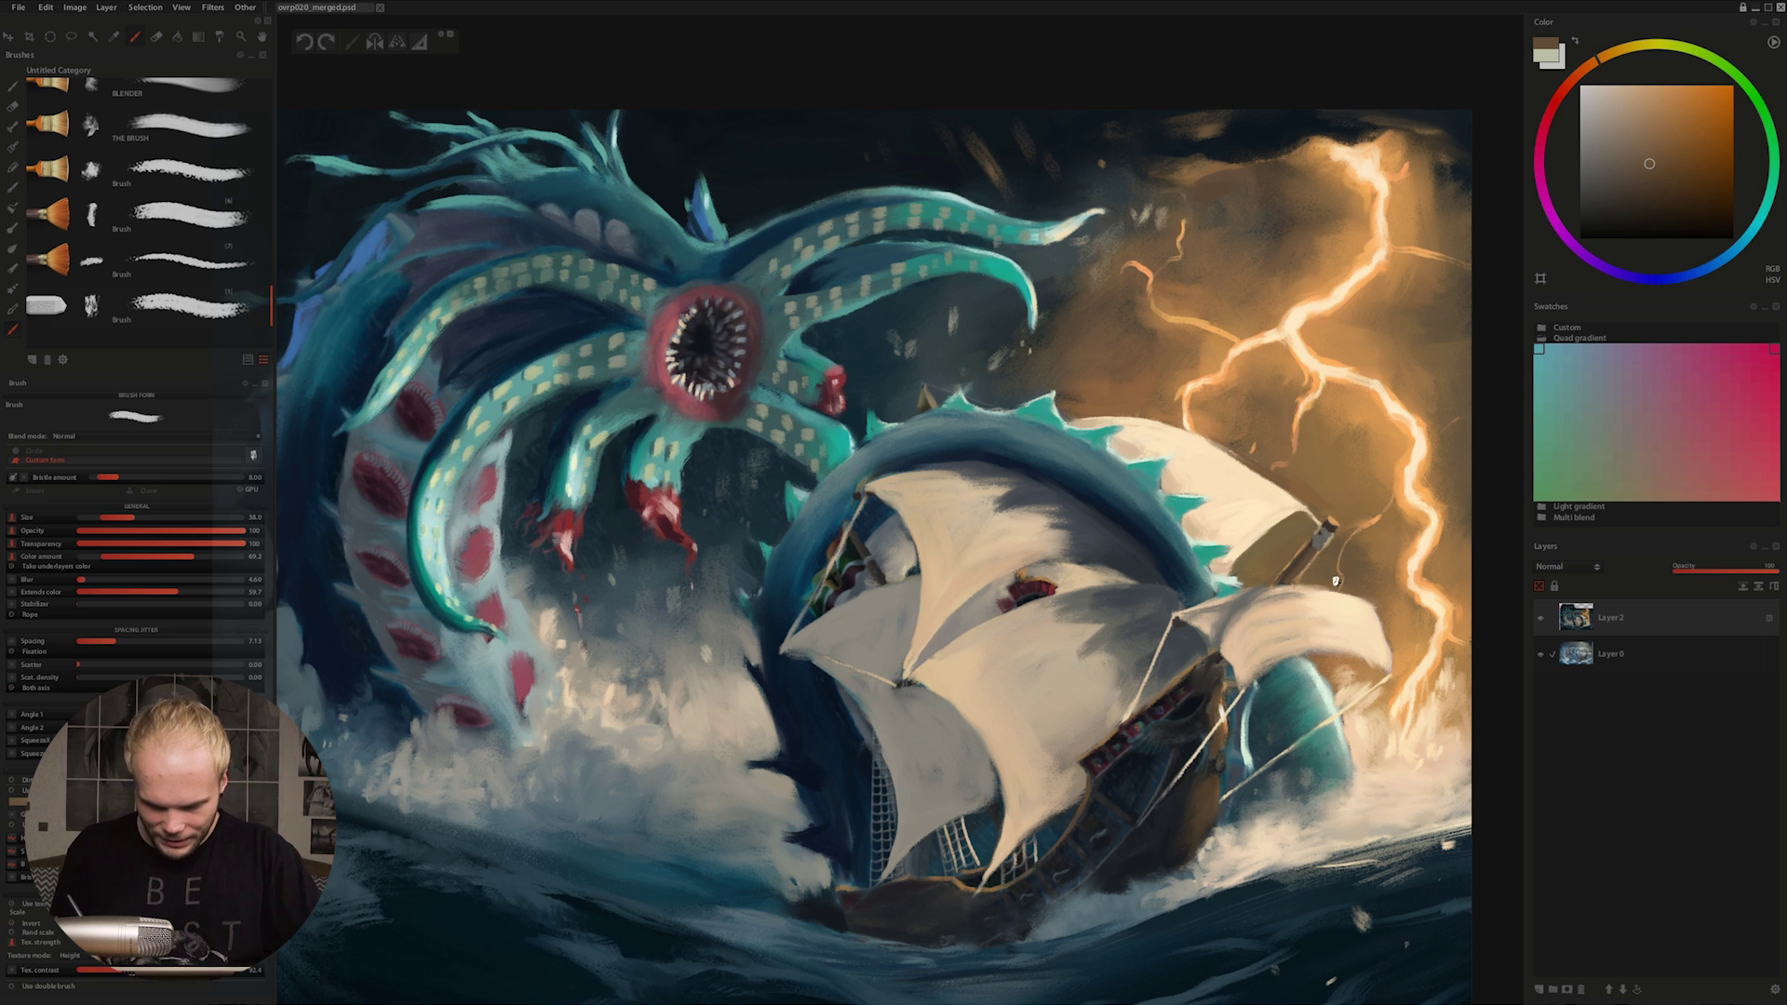
{"action": "key", "text": "Tab"}
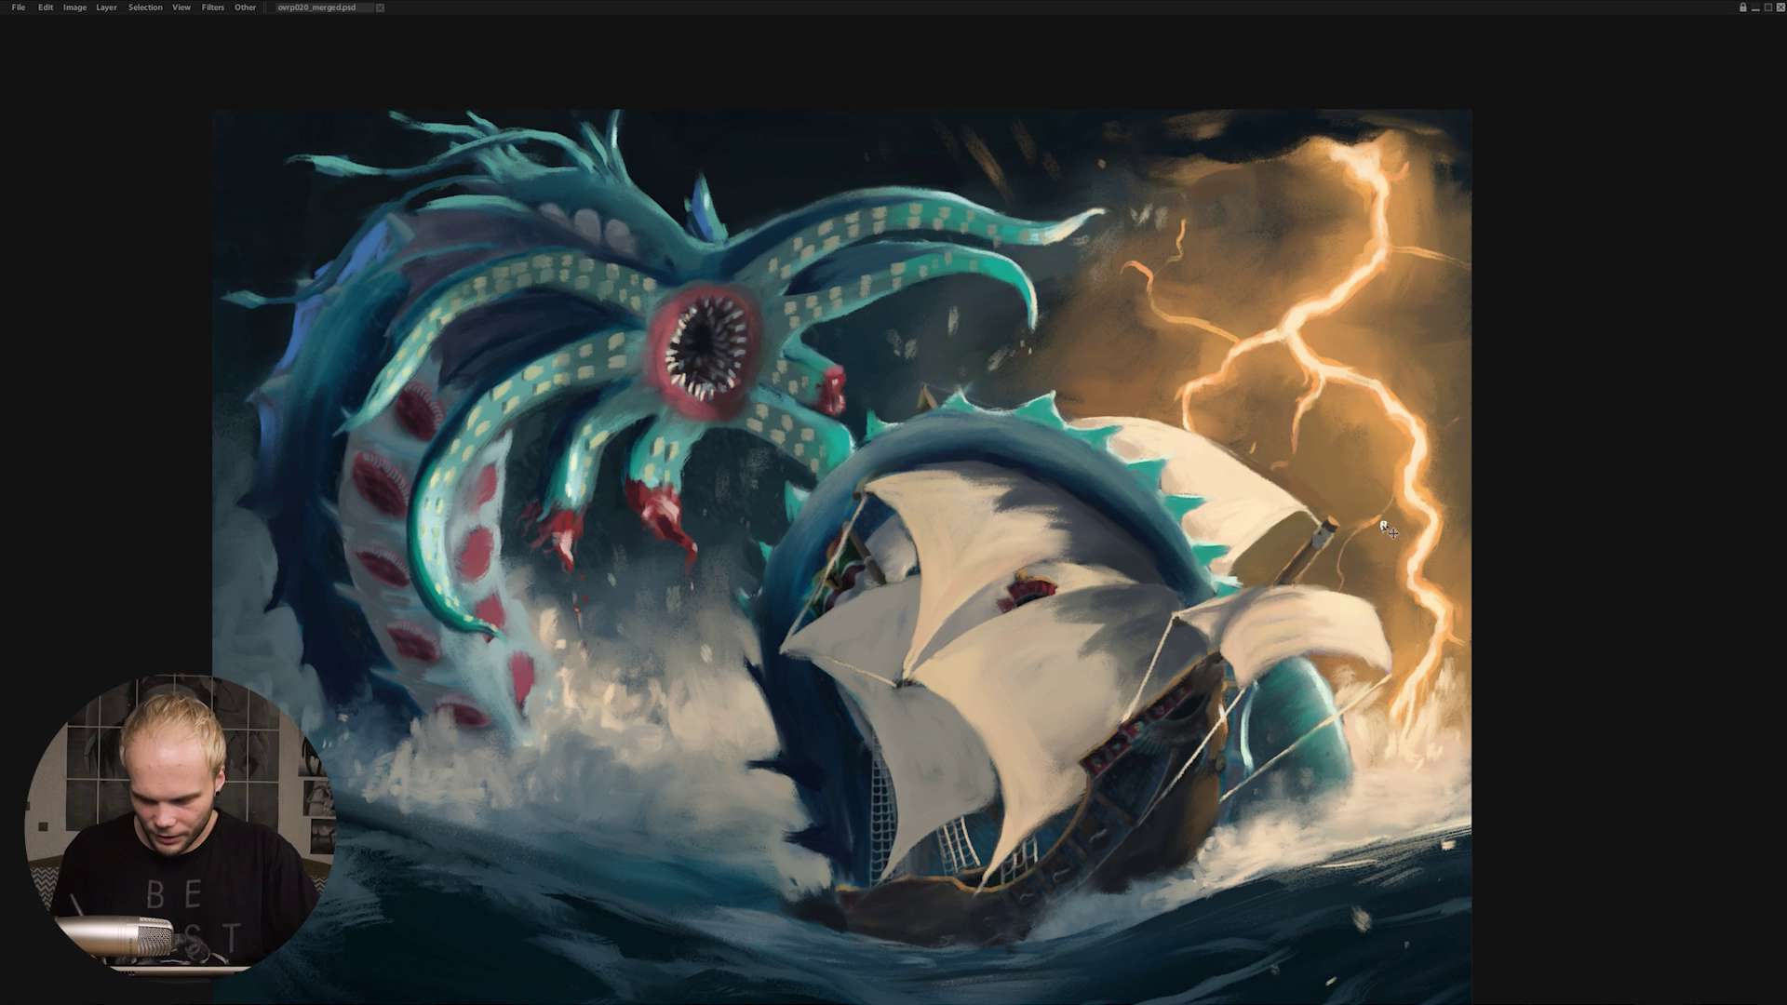
{"action": "key", "text": "ctrl+0"}
{"action": "key", "text": "Tab"}
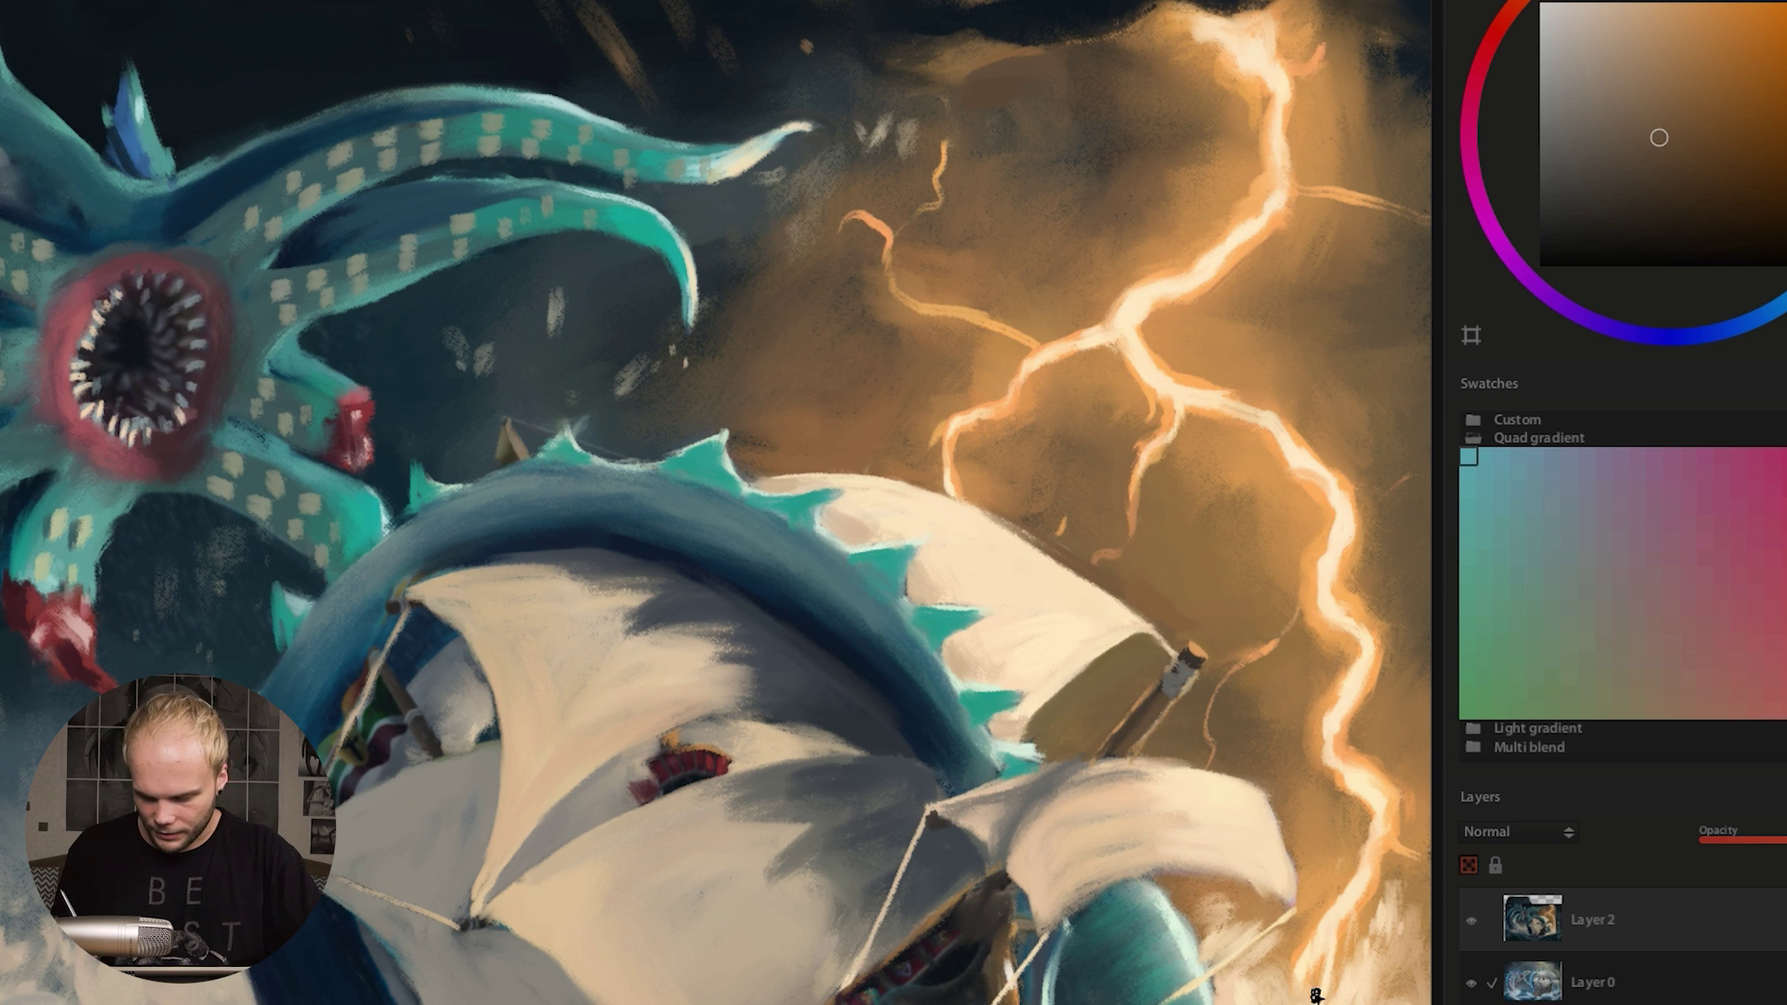
{"action": "key", "text": "Tab"}
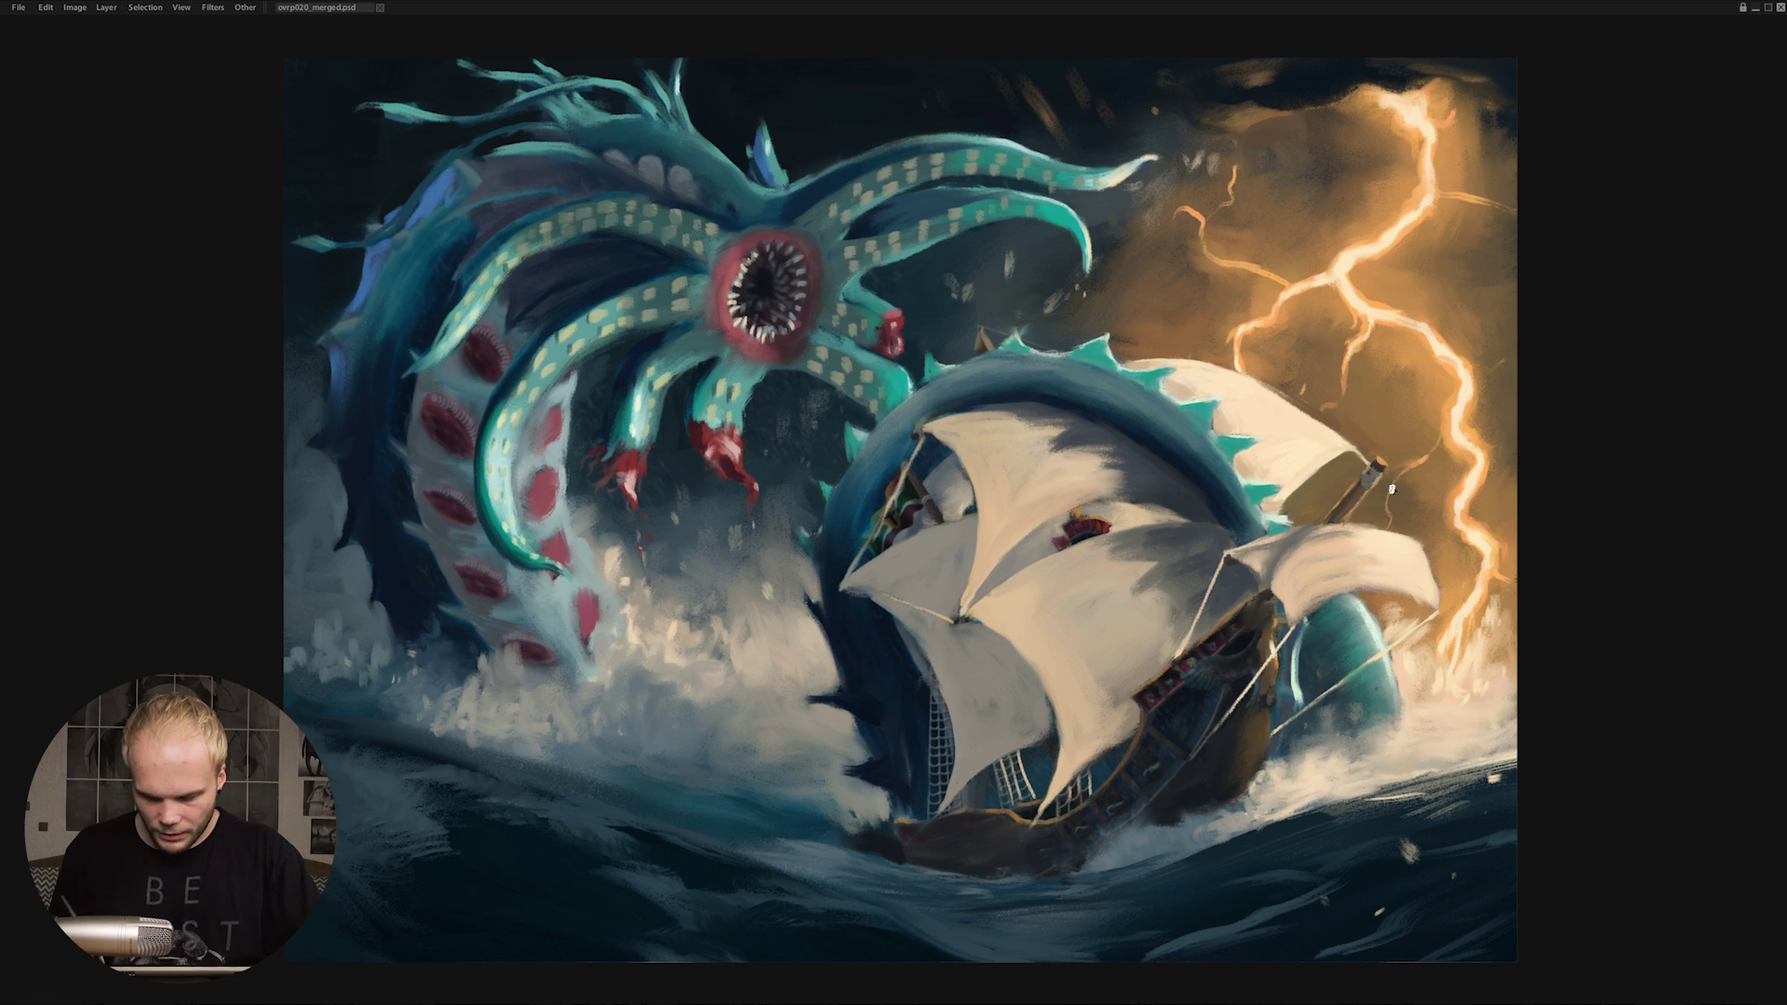
- Paint a small teal patch in the dark sky above the creature's upper tentacle
{"action": "scroll", "coordinate": [1070, 180], "scroll_direction": "up", "scroll_amount": 8}
{"action": "scroll", "coordinate": [965, 618], "scroll_direction": "down", "scroll_amount": 3}
{"action": "mouse_move", "coordinate": [1296, 583]}
{"action": "left_mouse_down"}
{"action": "mouse_move", "coordinate": [964, 618]}
{"action": "mouse_move", "coordinate": [895, 575]}
{"action": "mouse_move", "coordinate": [931, 591]}
{"action": "left_mouse_up"}
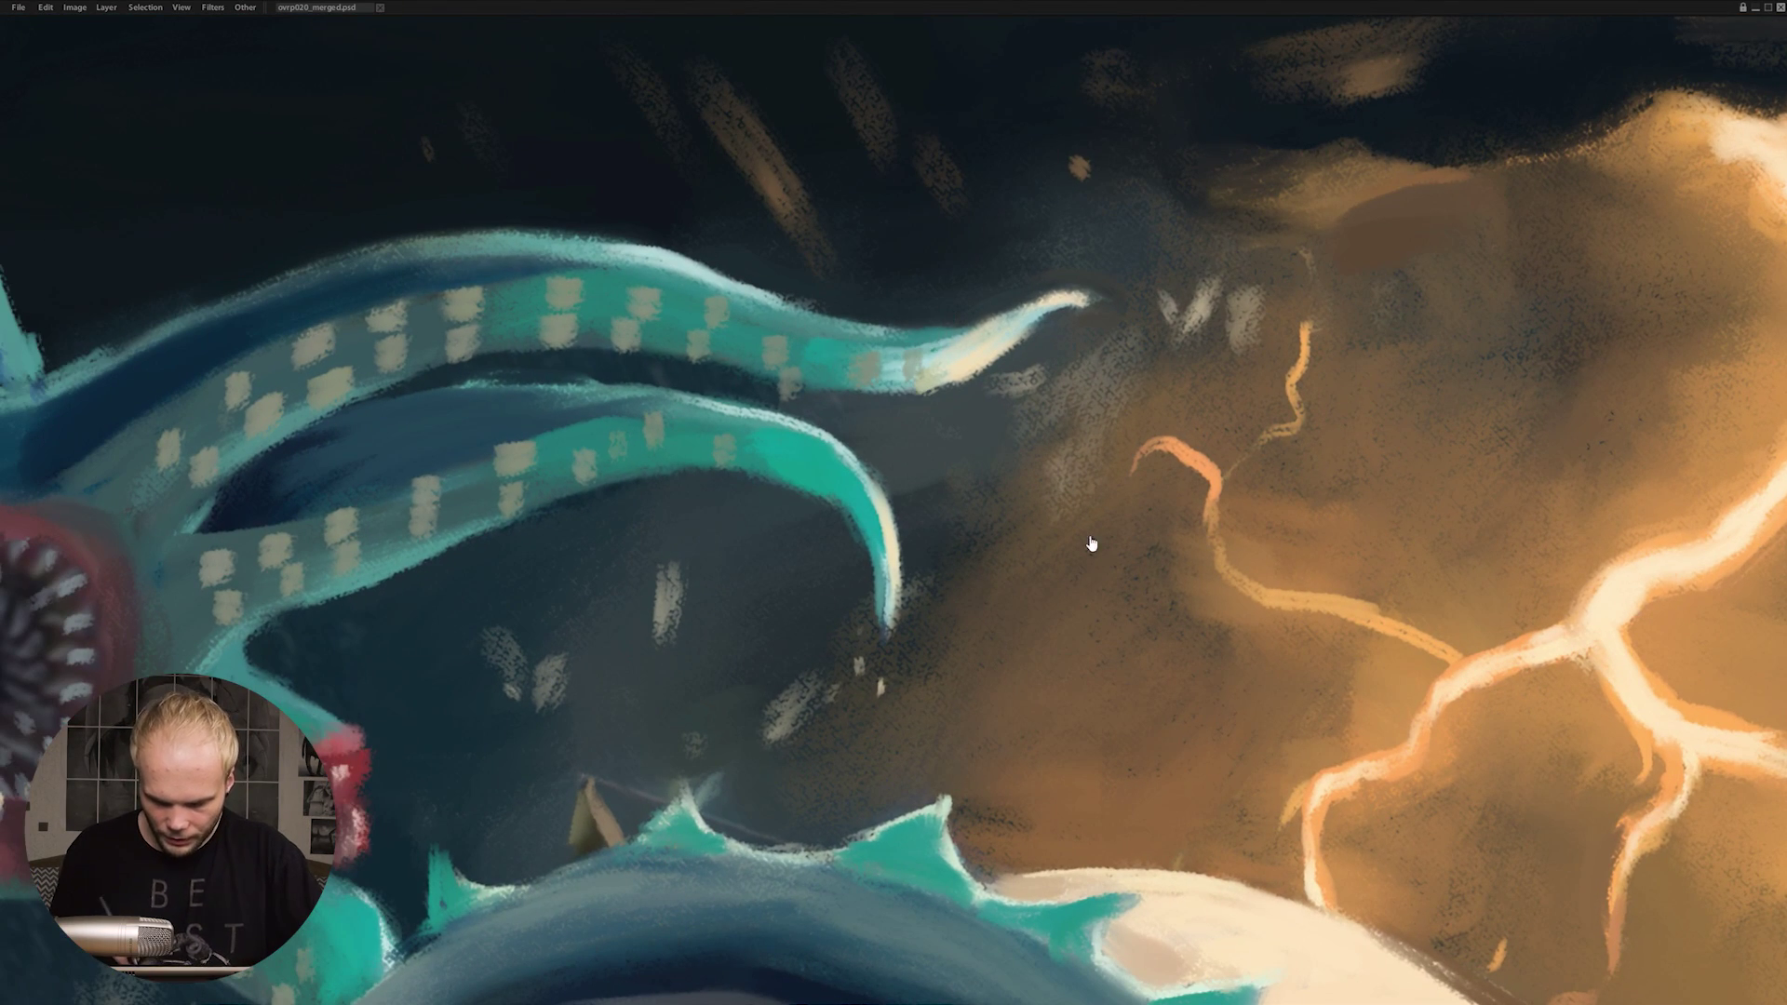
{"action": "left_click_drag", "start_coordinate": [1316, 476], "coordinate": [1097, 550]}
{"action": "left_click_drag", "start_coordinate": [798, 462], "coordinate": [1265, 575]}
{"action": "left_click_drag", "start_coordinate": [1150, 453], "coordinate": [1229, 570]}
{"action": "left_click_drag", "start_coordinate": [817, 402], "coordinate": [882, 400]}
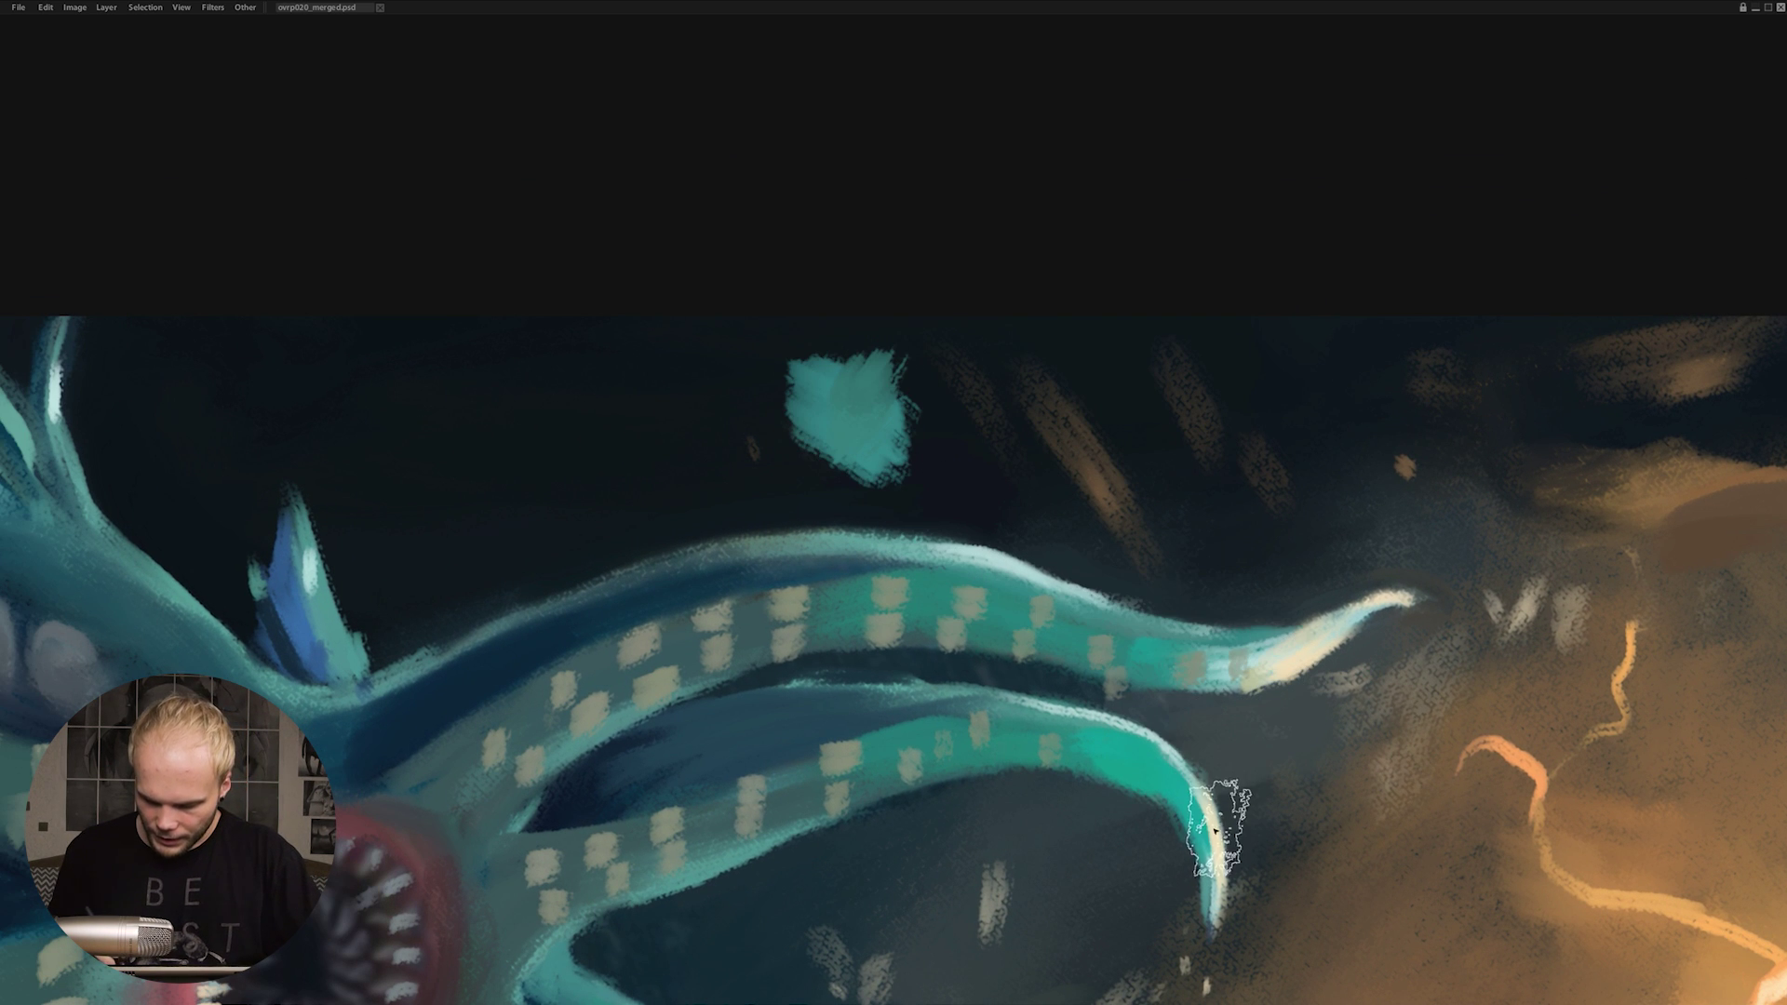
- Add a pale cream highlight along the teal patch's outer edge and a dark teal shadow inside it using a smaller brush
{"action": "key", "text": "Tab"}
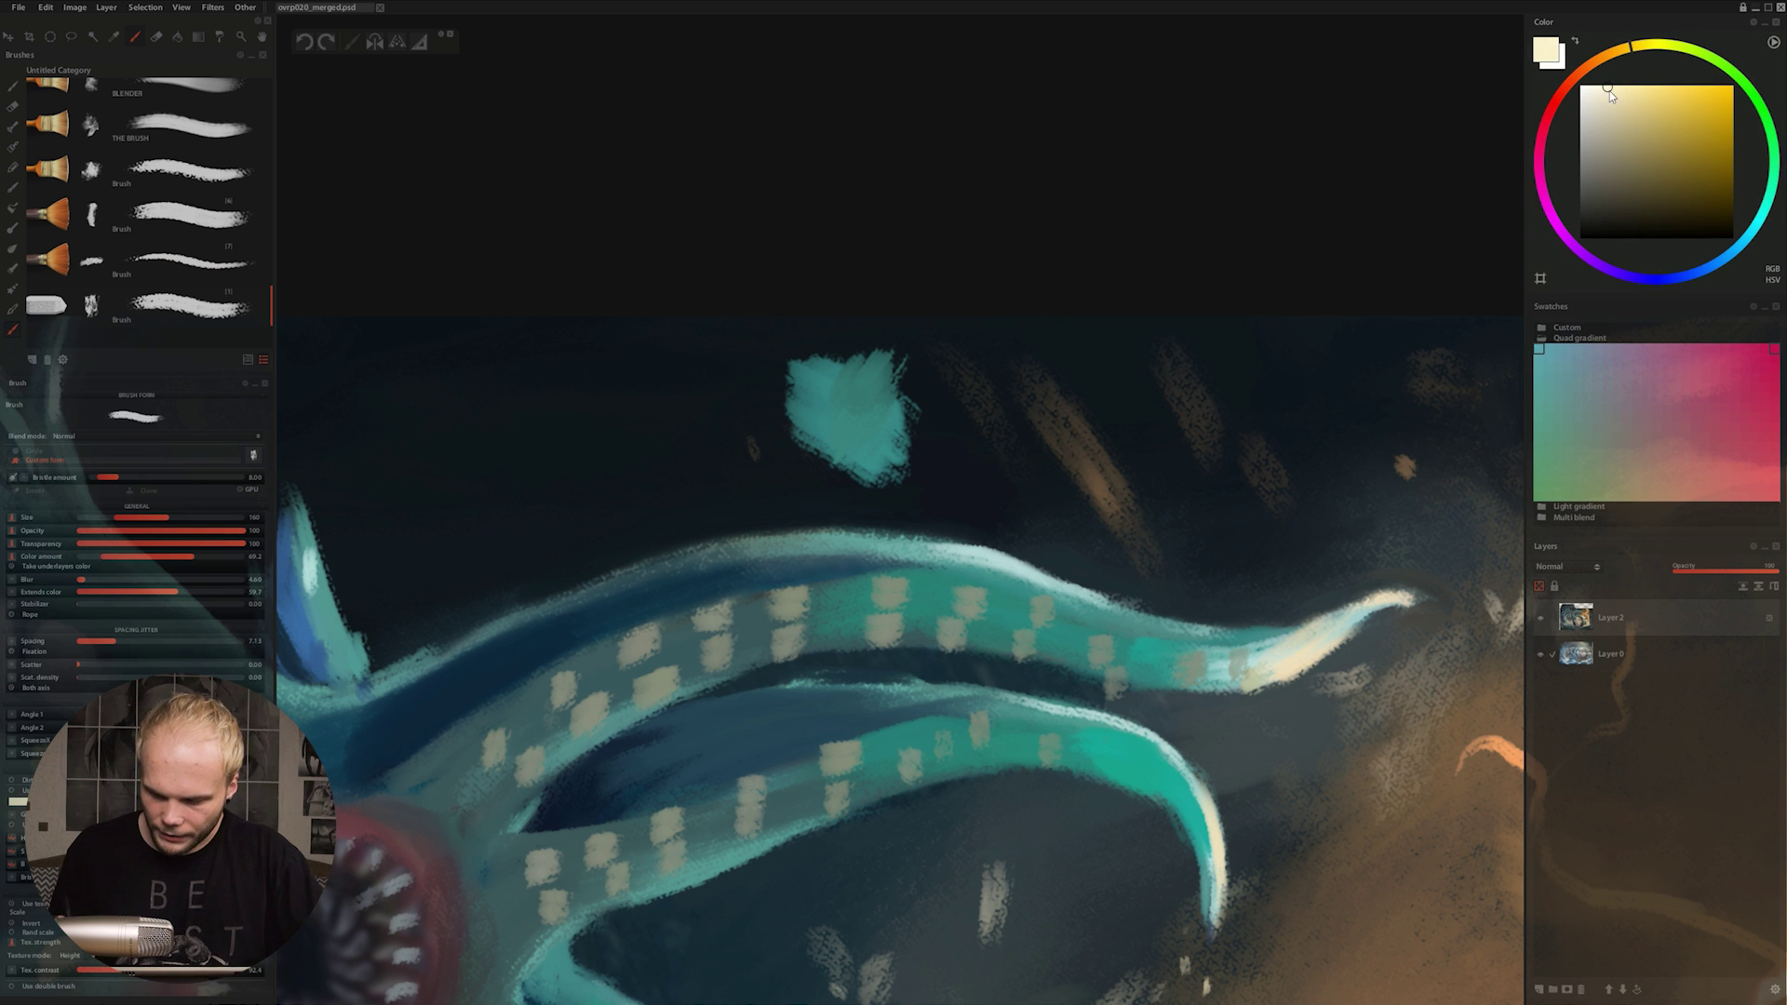
{"action": "key", "text": "bracketleft"}
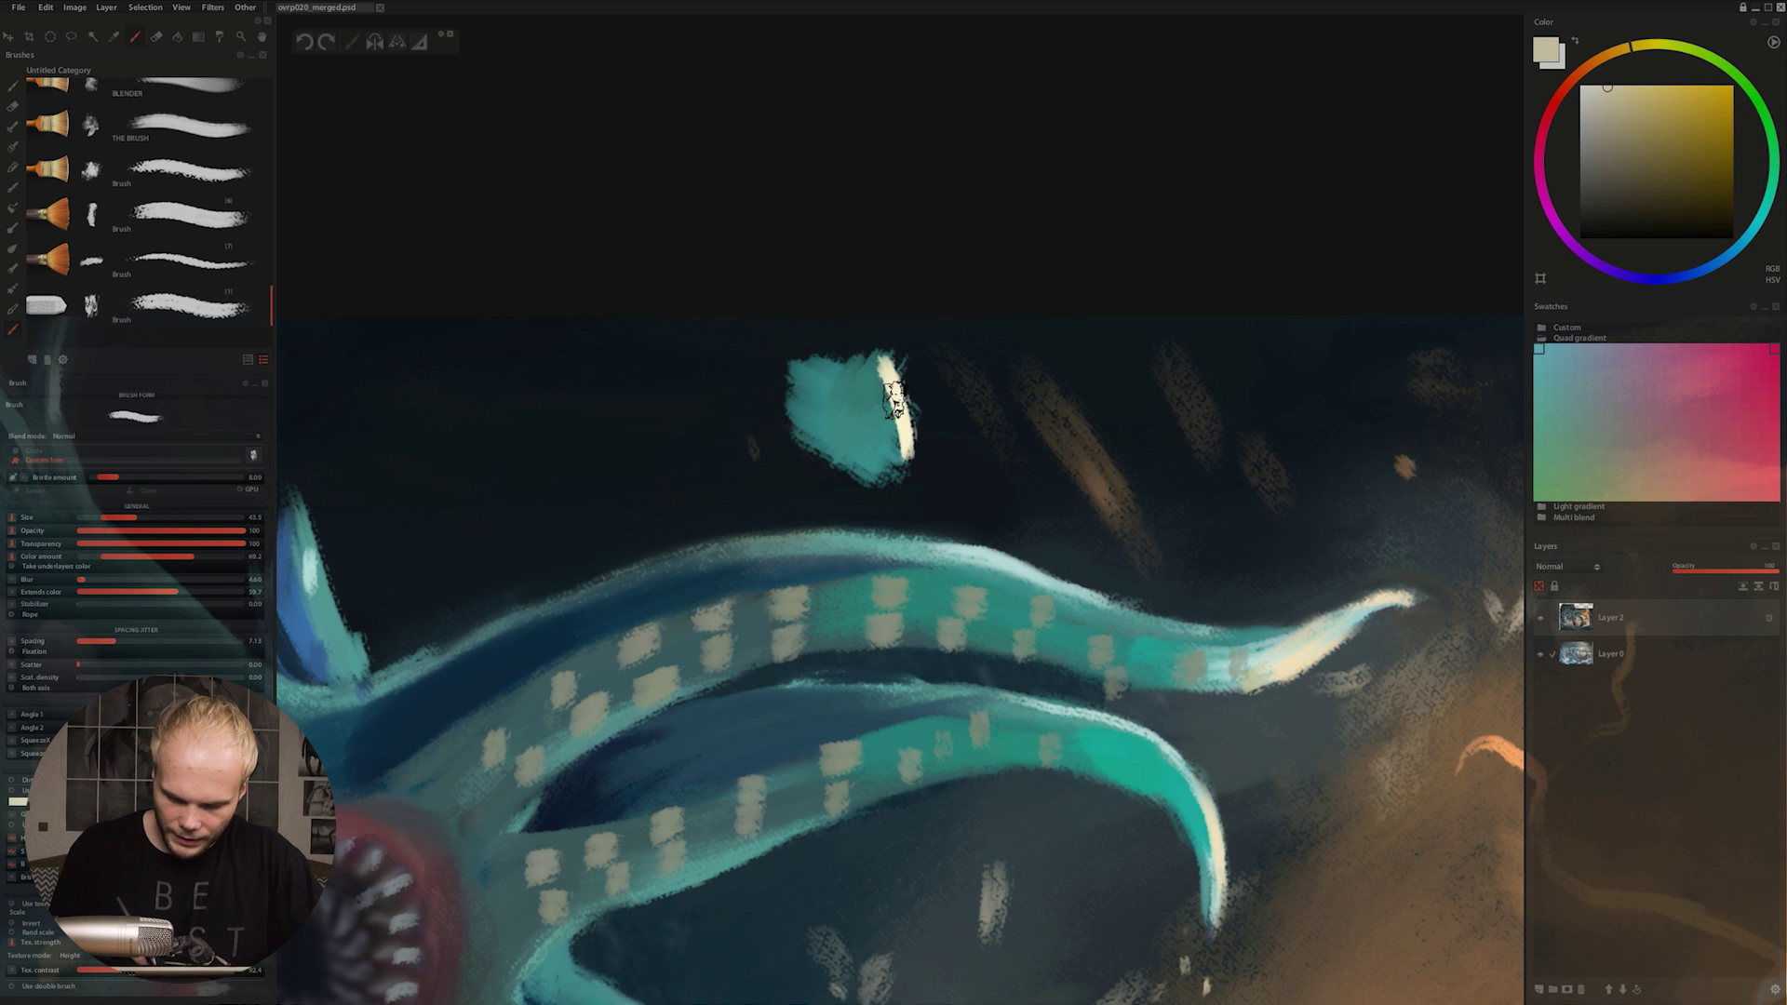
{"action": "mouse_move", "coordinate": [894, 400]}
{"action": "left_mouse_down"}
{"action": "mouse_move", "coordinate": [916, 498]}
{"action": "mouse_move", "coordinate": [883, 465]}
{"action": "mouse_move", "coordinate": [886, 494]}
{"action": "mouse_move", "coordinate": [850, 521]}
{"action": "left_mouse_up"}
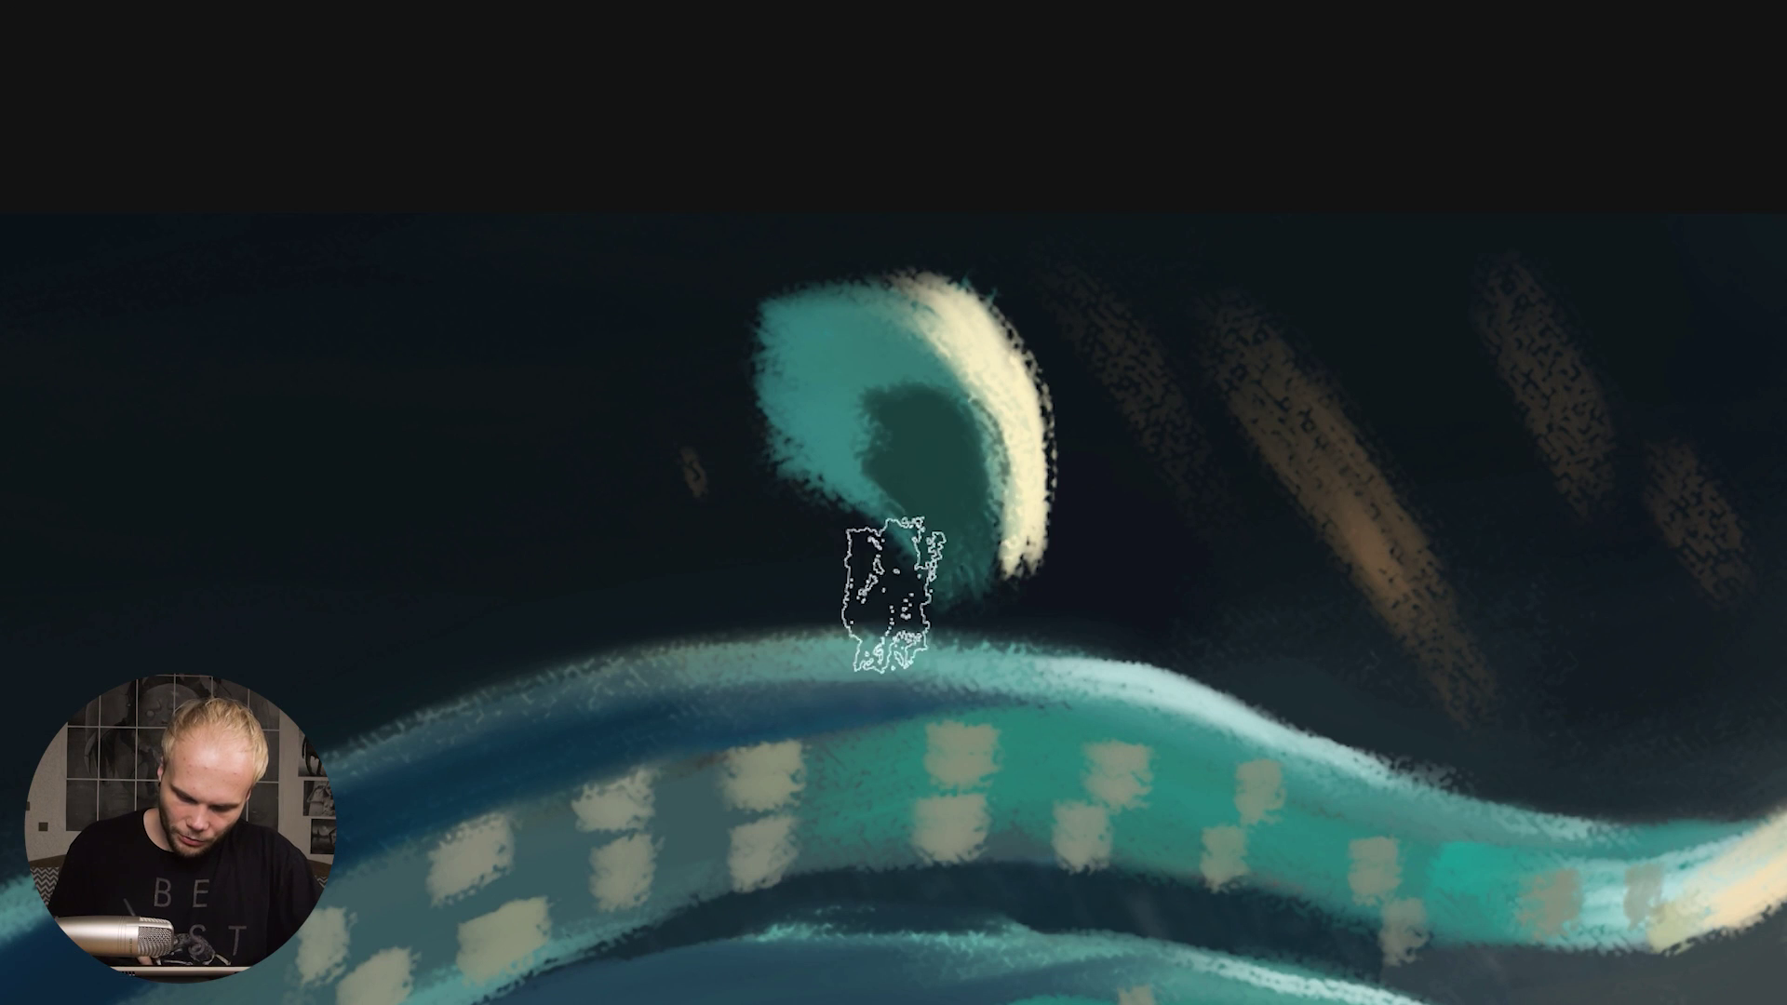
{"action": "mouse_move", "coordinate": [893, 592]}
{"action": "left_mouse_down"}
{"action": "mouse_move", "coordinate": [944, 555]}
{"action": "mouse_move", "coordinate": [769, 436]}
{"action": "mouse_move", "coordinate": [942, 558]}
{"action": "mouse_move", "coordinate": [941, 404]}
{"action": "mouse_move", "coordinate": [973, 574]}
{"action": "mouse_move", "coordinate": [998, 566]}
{"action": "mouse_move", "coordinate": [778, 446]}
{"action": "mouse_move", "coordinate": [965, 485]}
{"action": "left_mouse_up"}
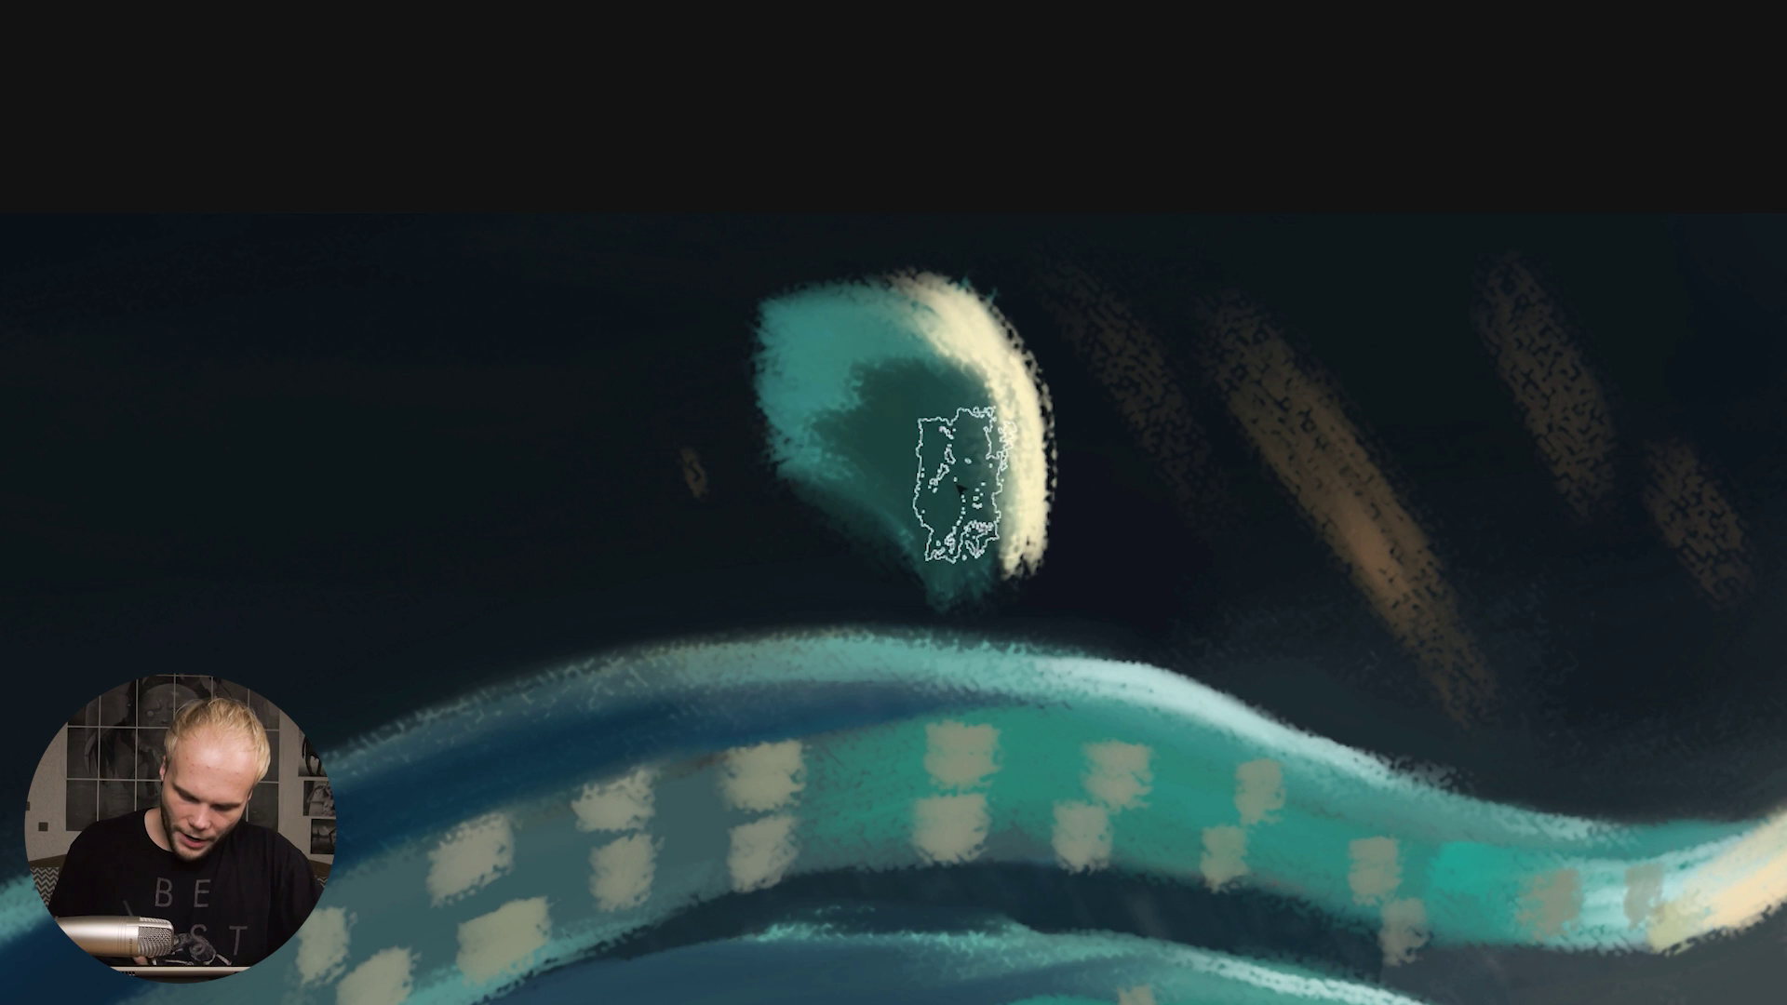
{"action": "key", "text": "bracketleft"}
{"action": "key", "text": "bracketleft"}
{"action": "key", "text": "bracketleft"}
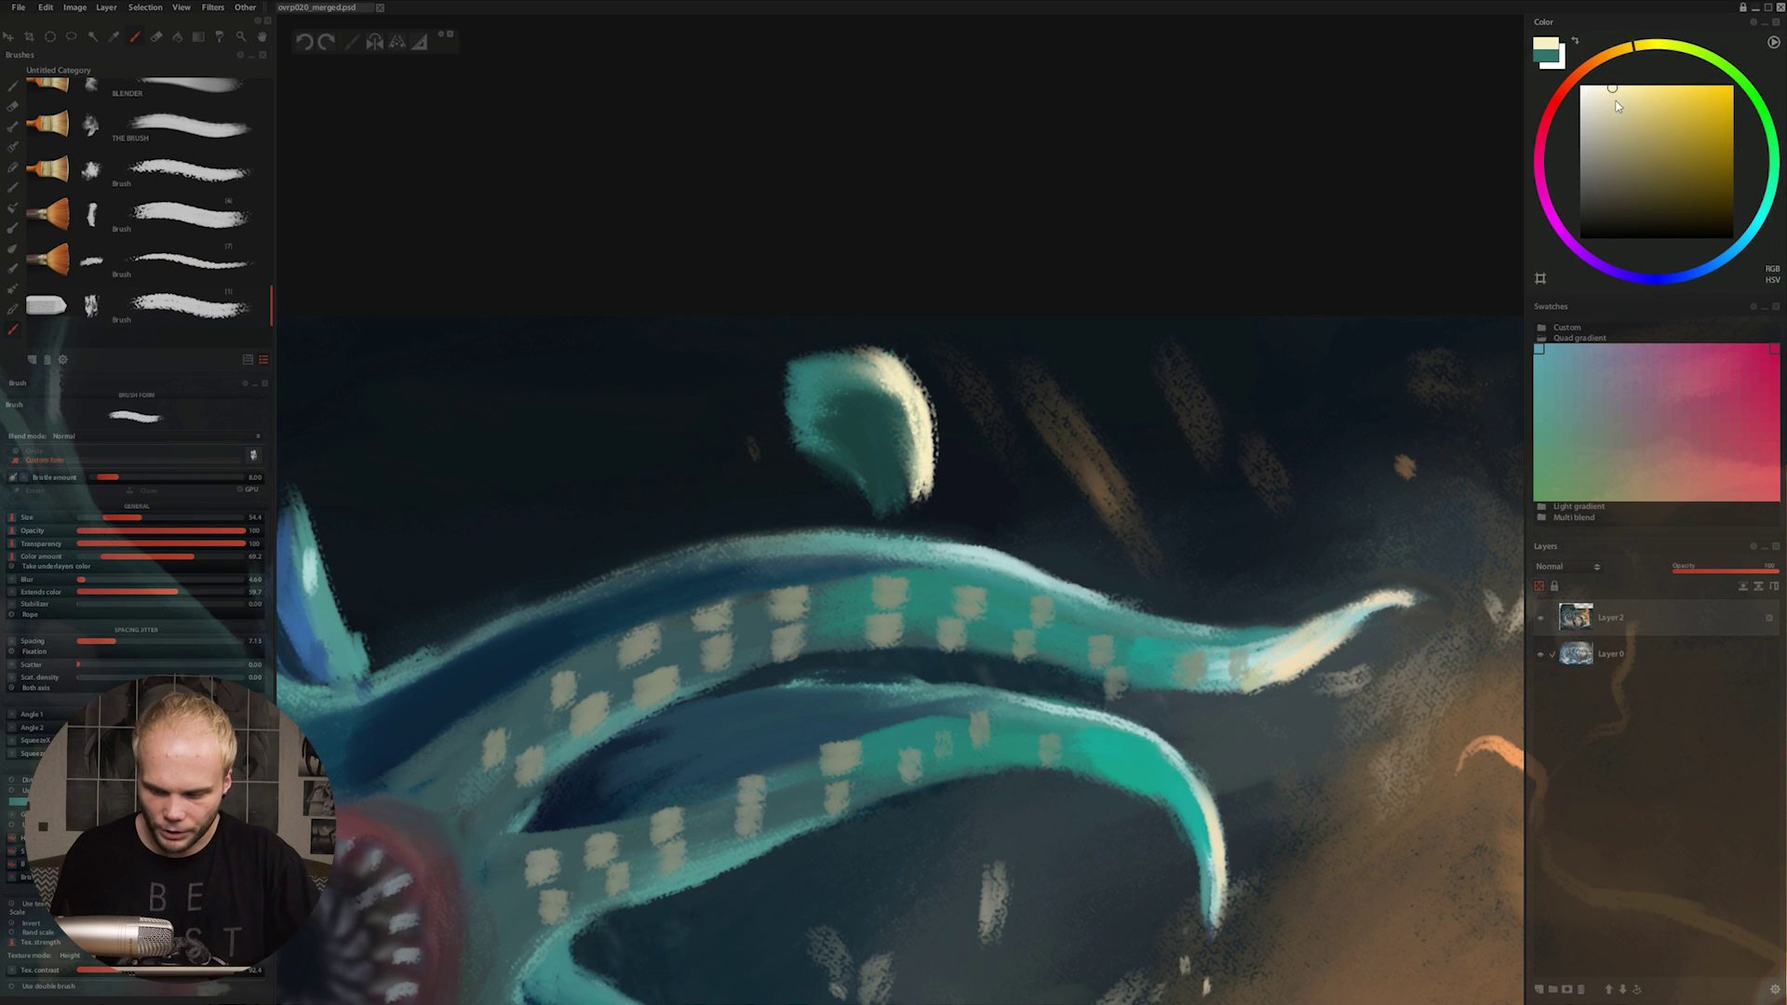
- Choose a saturated crimson and paint it over the dark shadow area of the teal patch
{"action": "left_click", "coordinate": [883, 447], "text": "alt"}
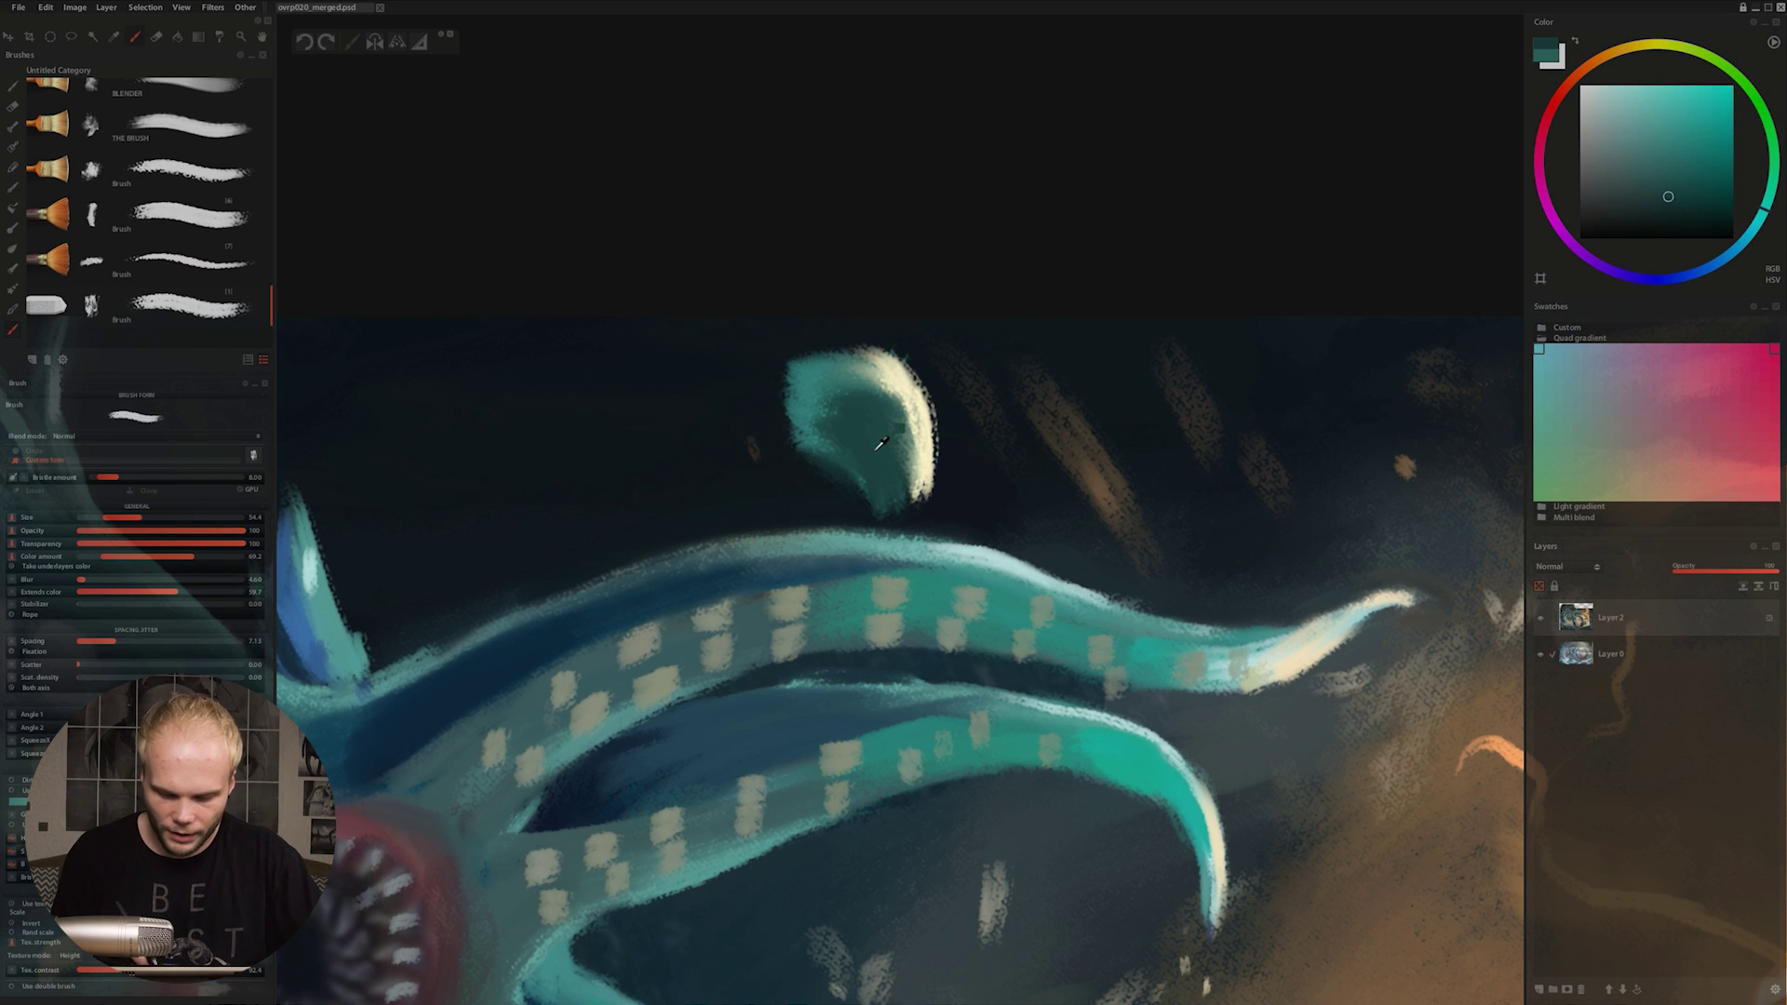
{"action": "left_click", "coordinate": [1691, 175]}
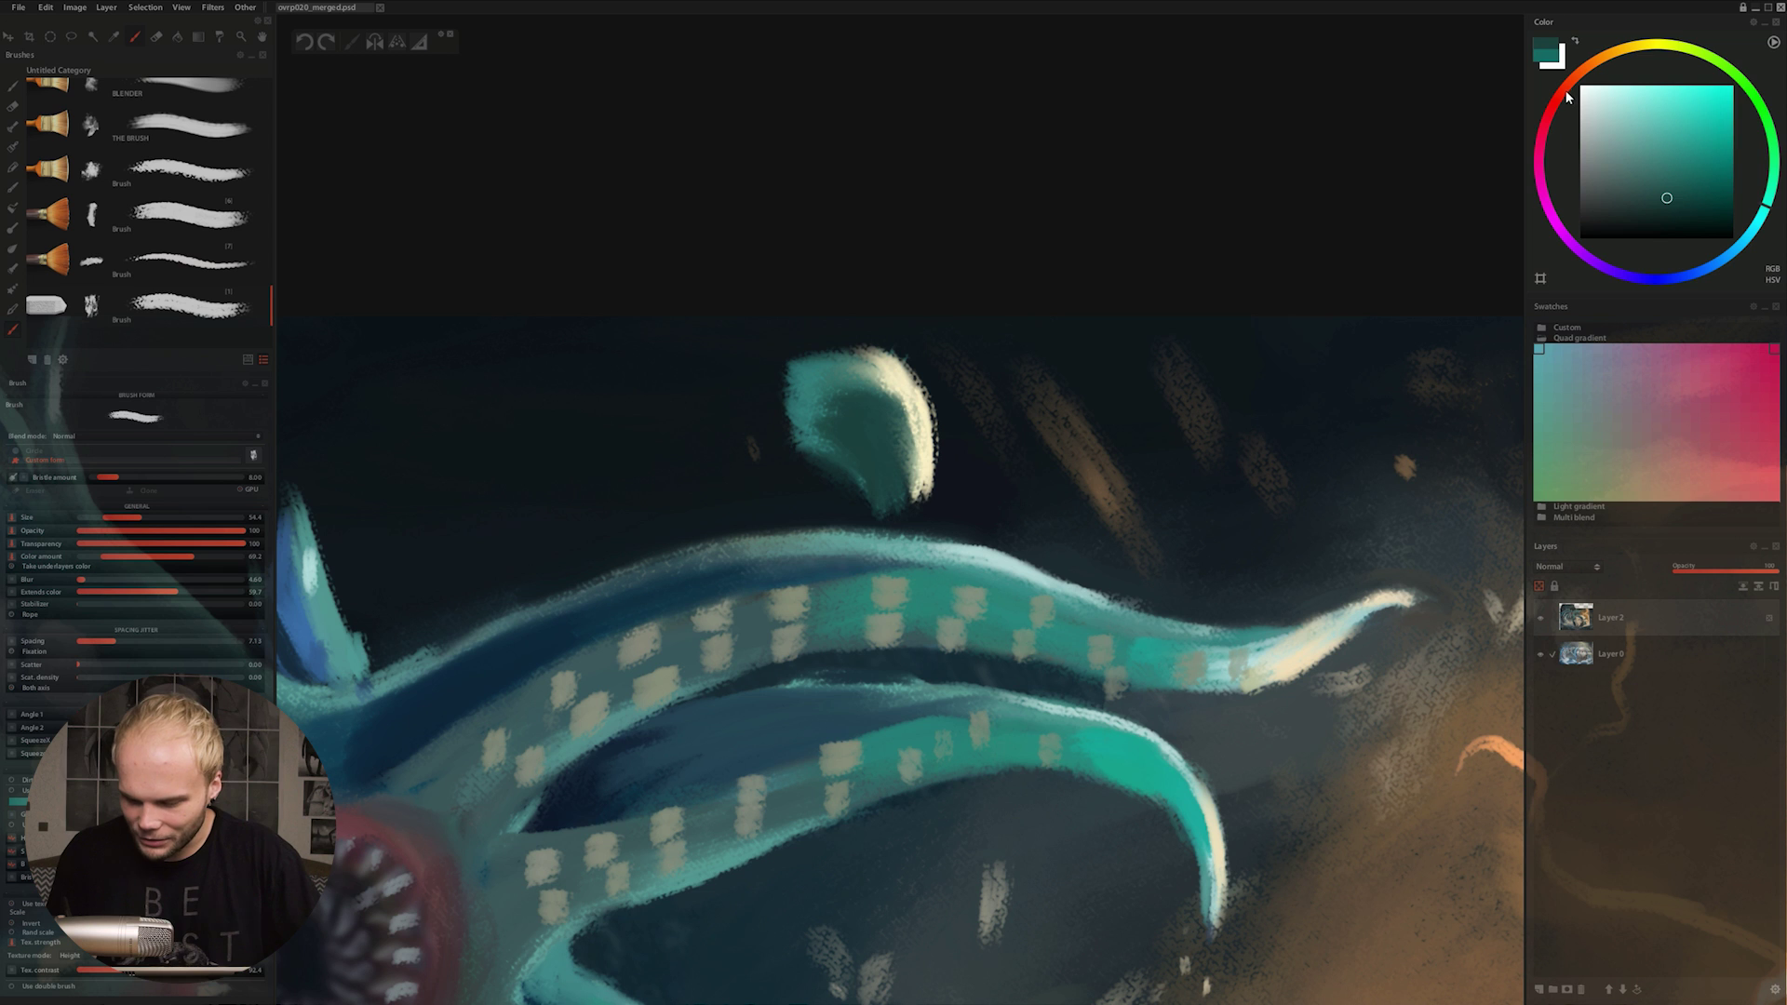
{"action": "left_click", "coordinate": [1568, 95]}
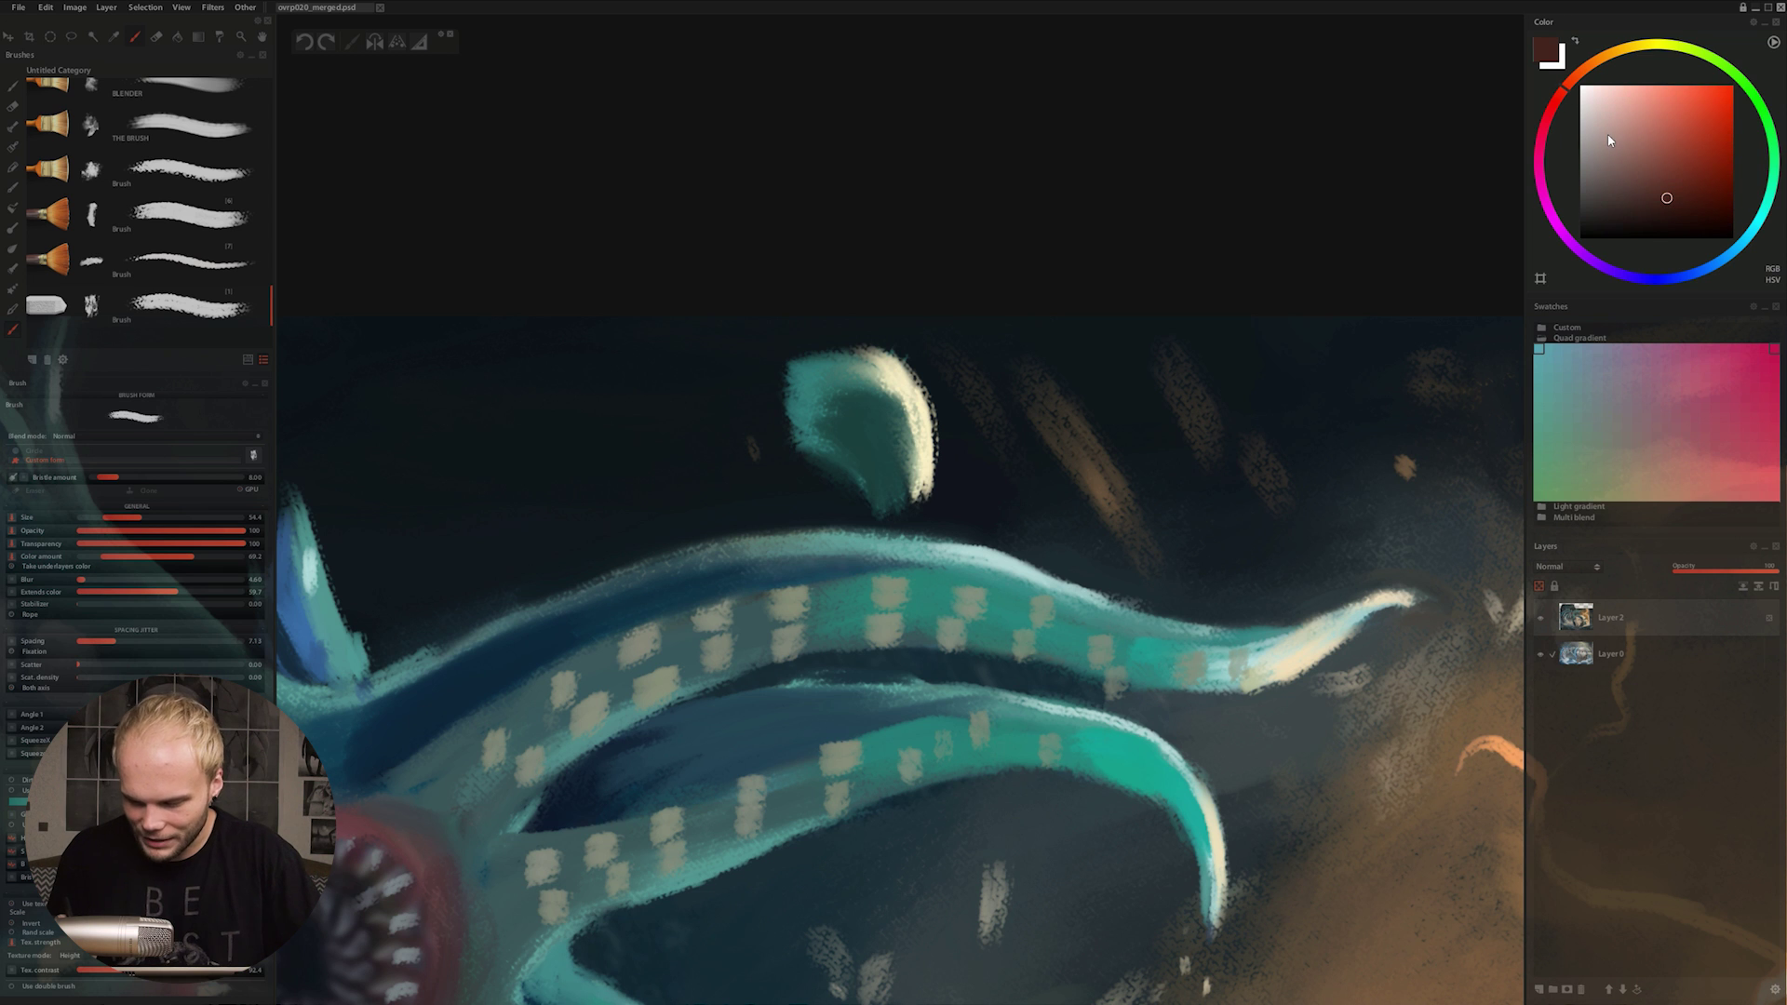
{"action": "left_click", "coordinate": [1666, 171]}
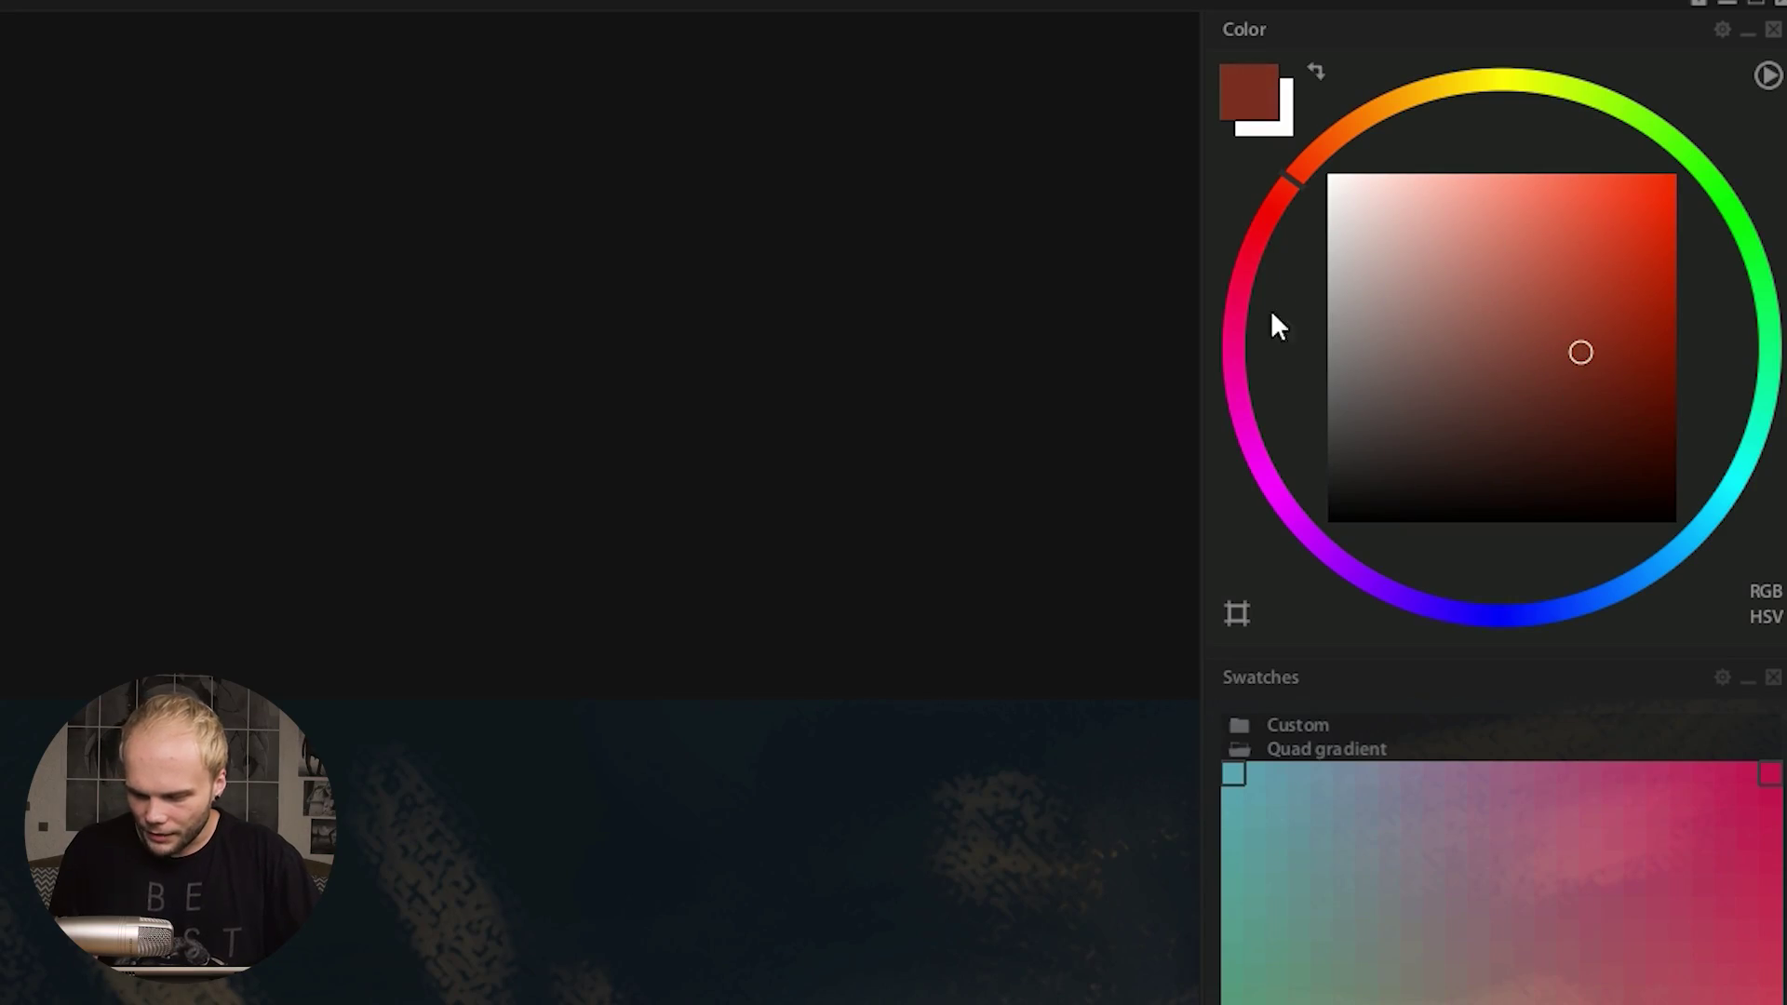
{"action": "left_click", "coordinate": [1263, 214]}
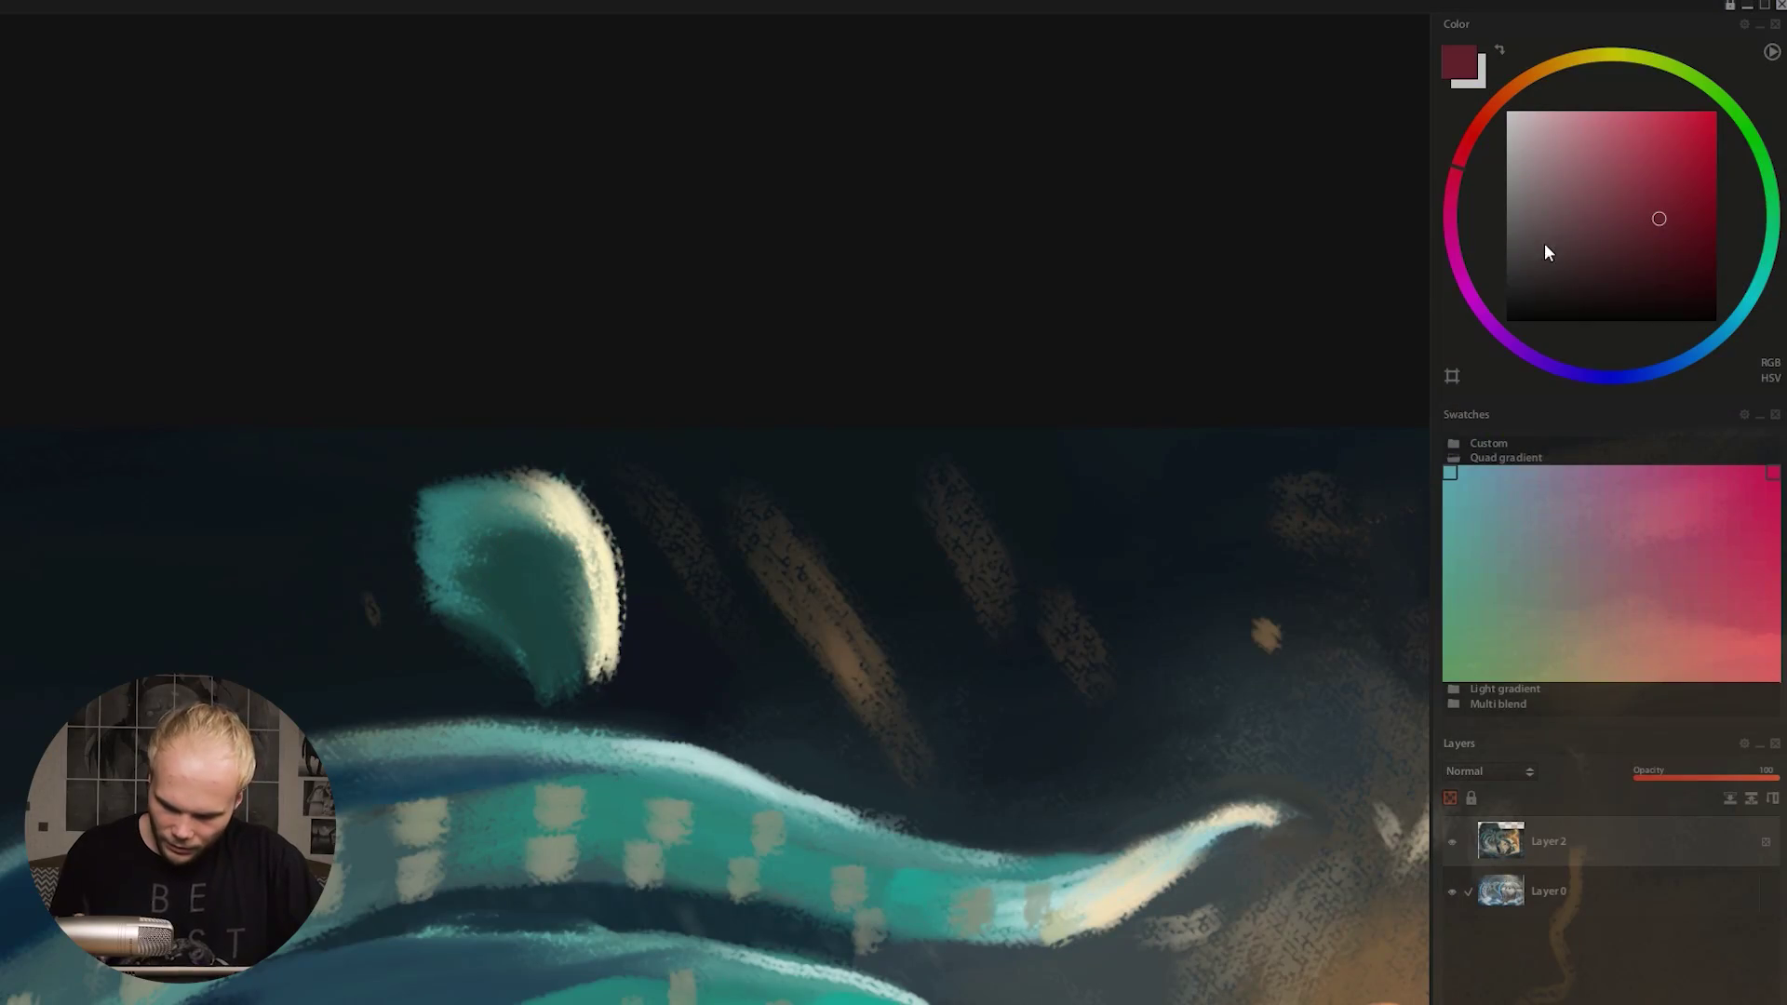
{"action": "left_click", "coordinate": [1659, 192]}
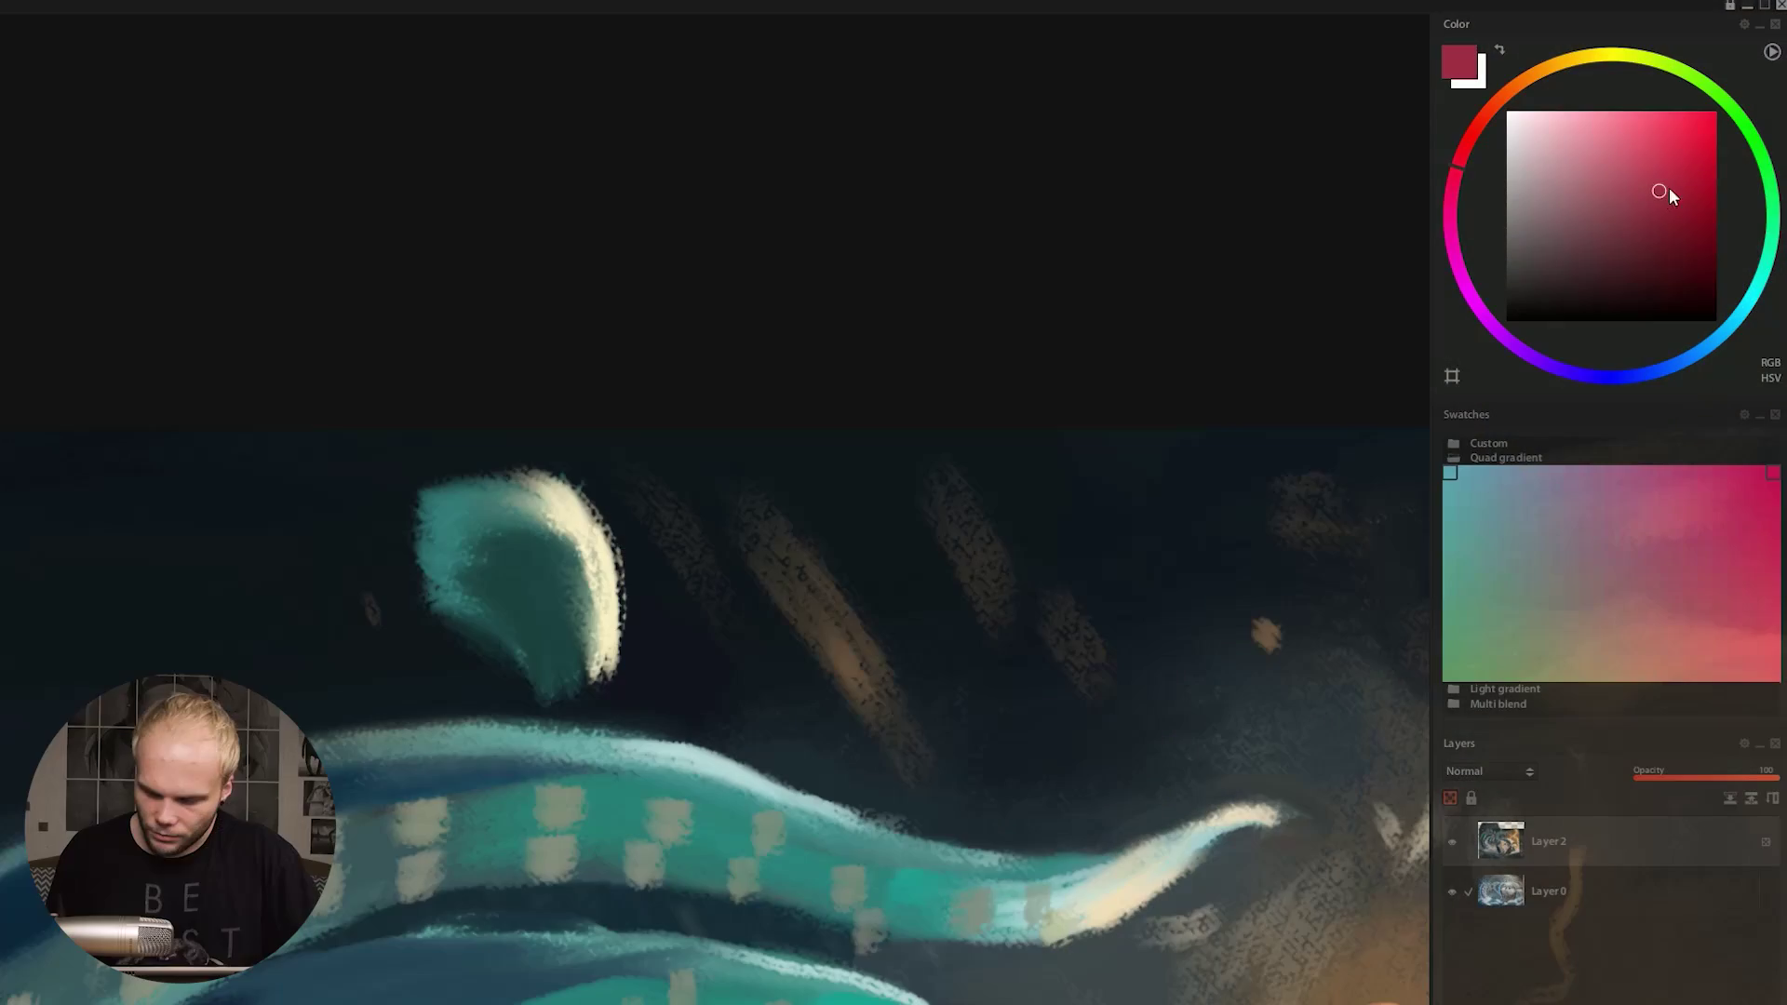
{"action": "left_click", "coordinate": [1657, 170]}
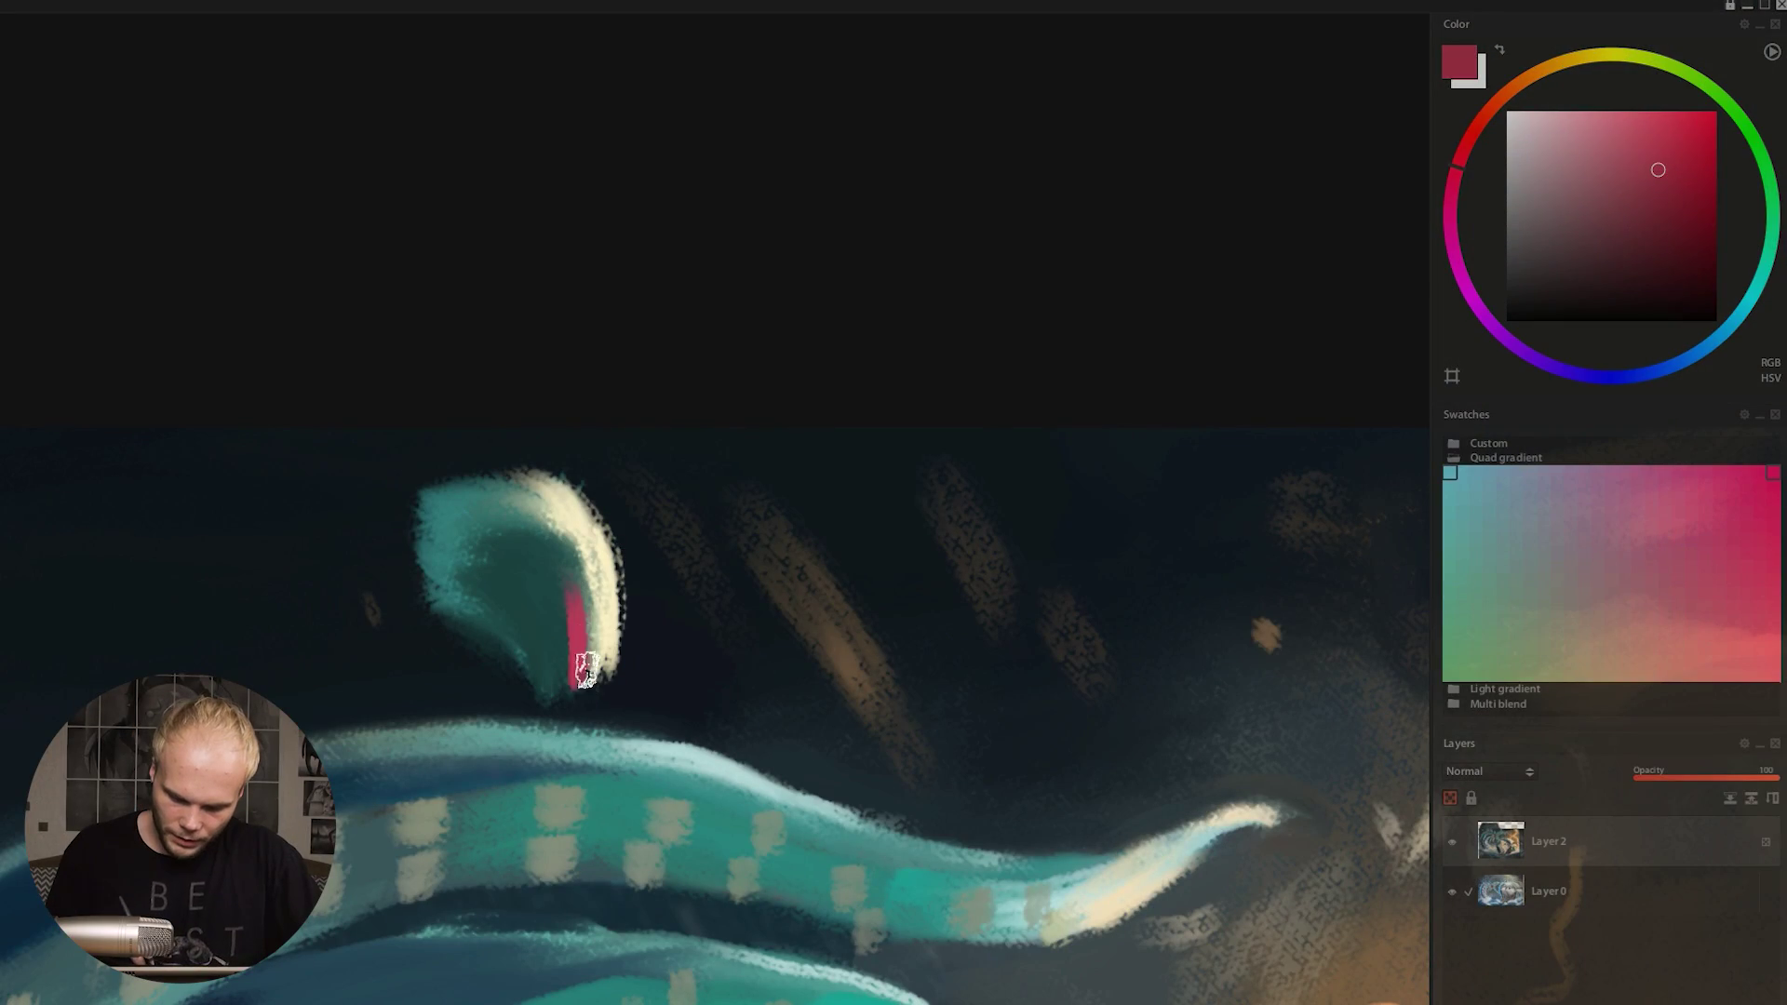
{"action": "mouse_move", "coordinate": [572, 656]}
{"action": "left_mouse_down"}
{"action": "mouse_move", "coordinate": [554, 596]}
{"action": "mouse_move", "coordinate": [551, 623]}
{"action": "mouse_move", "coordinate": [509, 640]}
{"action": "mouse_move", "coordinate": [506, 564]}
{"action": "mouse_move", "coordinate": [513, 619]}
{"action": "left_mouse_up"}
{"action": "left_click", "coordinate": [514, 618], "text": "alt"}
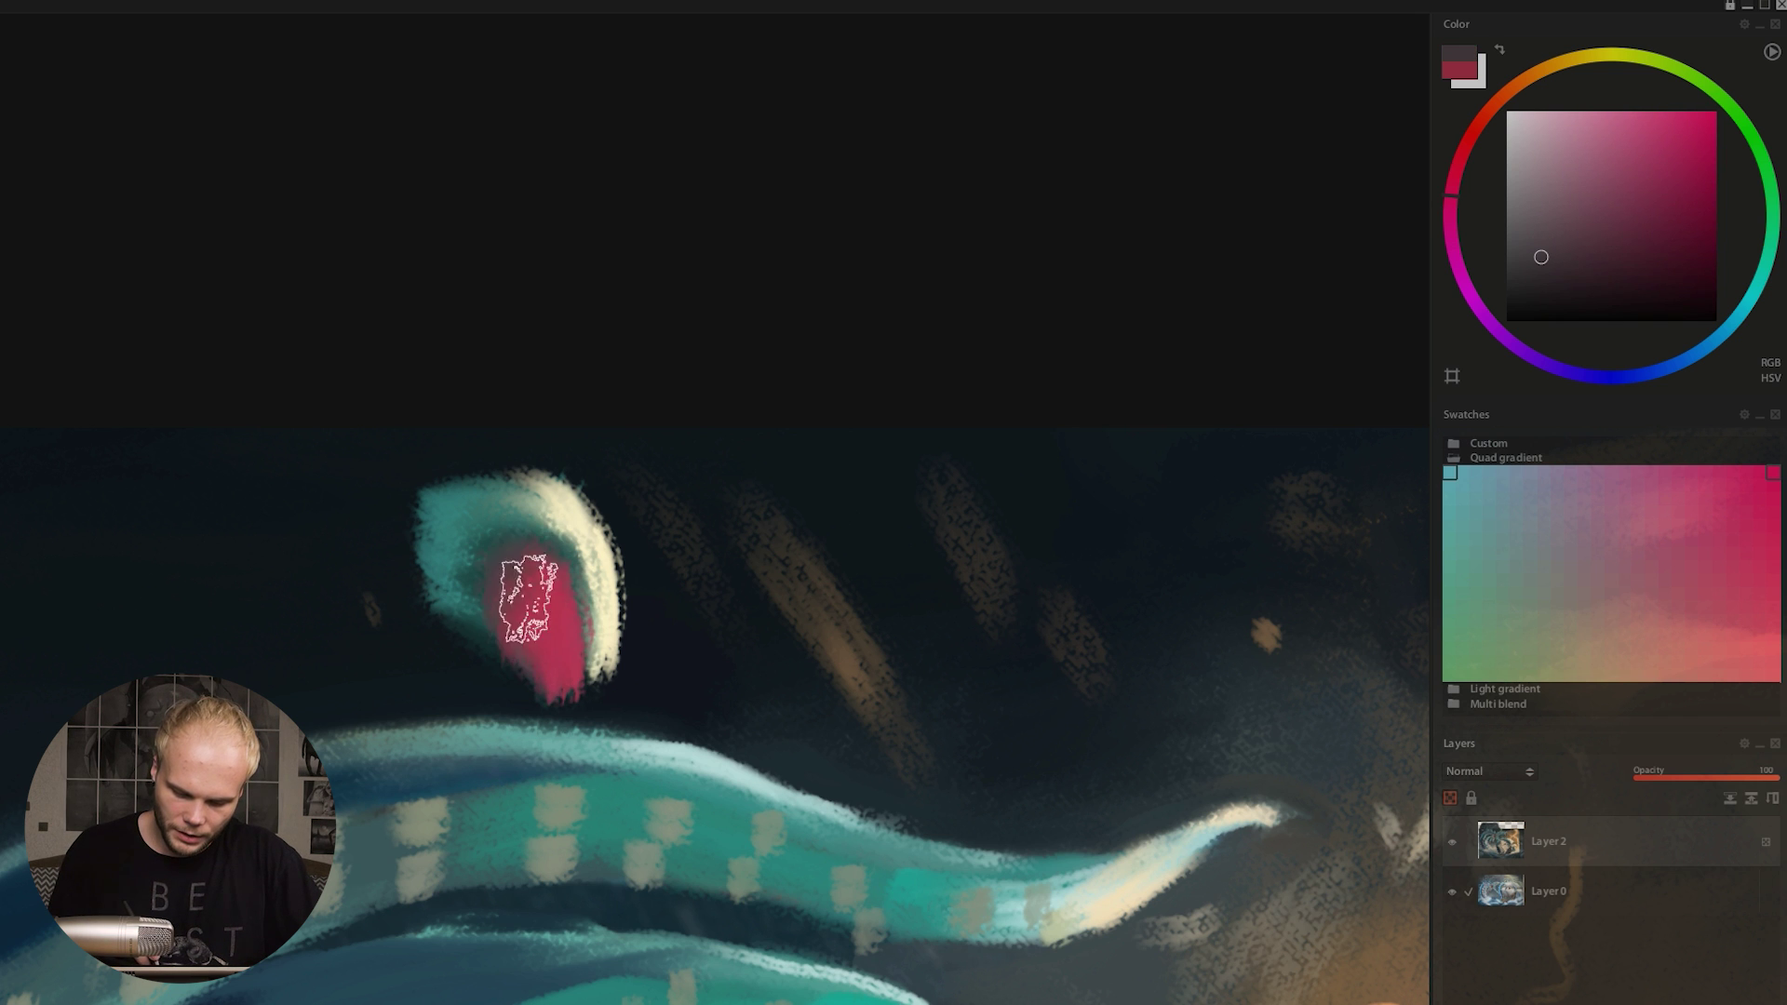
- Blend muted teal between the patch's crimson core and light rim, and reinforce the rim with cream
{"action": "left_click", "coordinate": [606, 542], "text": "alt"}
{"action": "left_click", "coordinate": [575, 550], "text": "alt"}
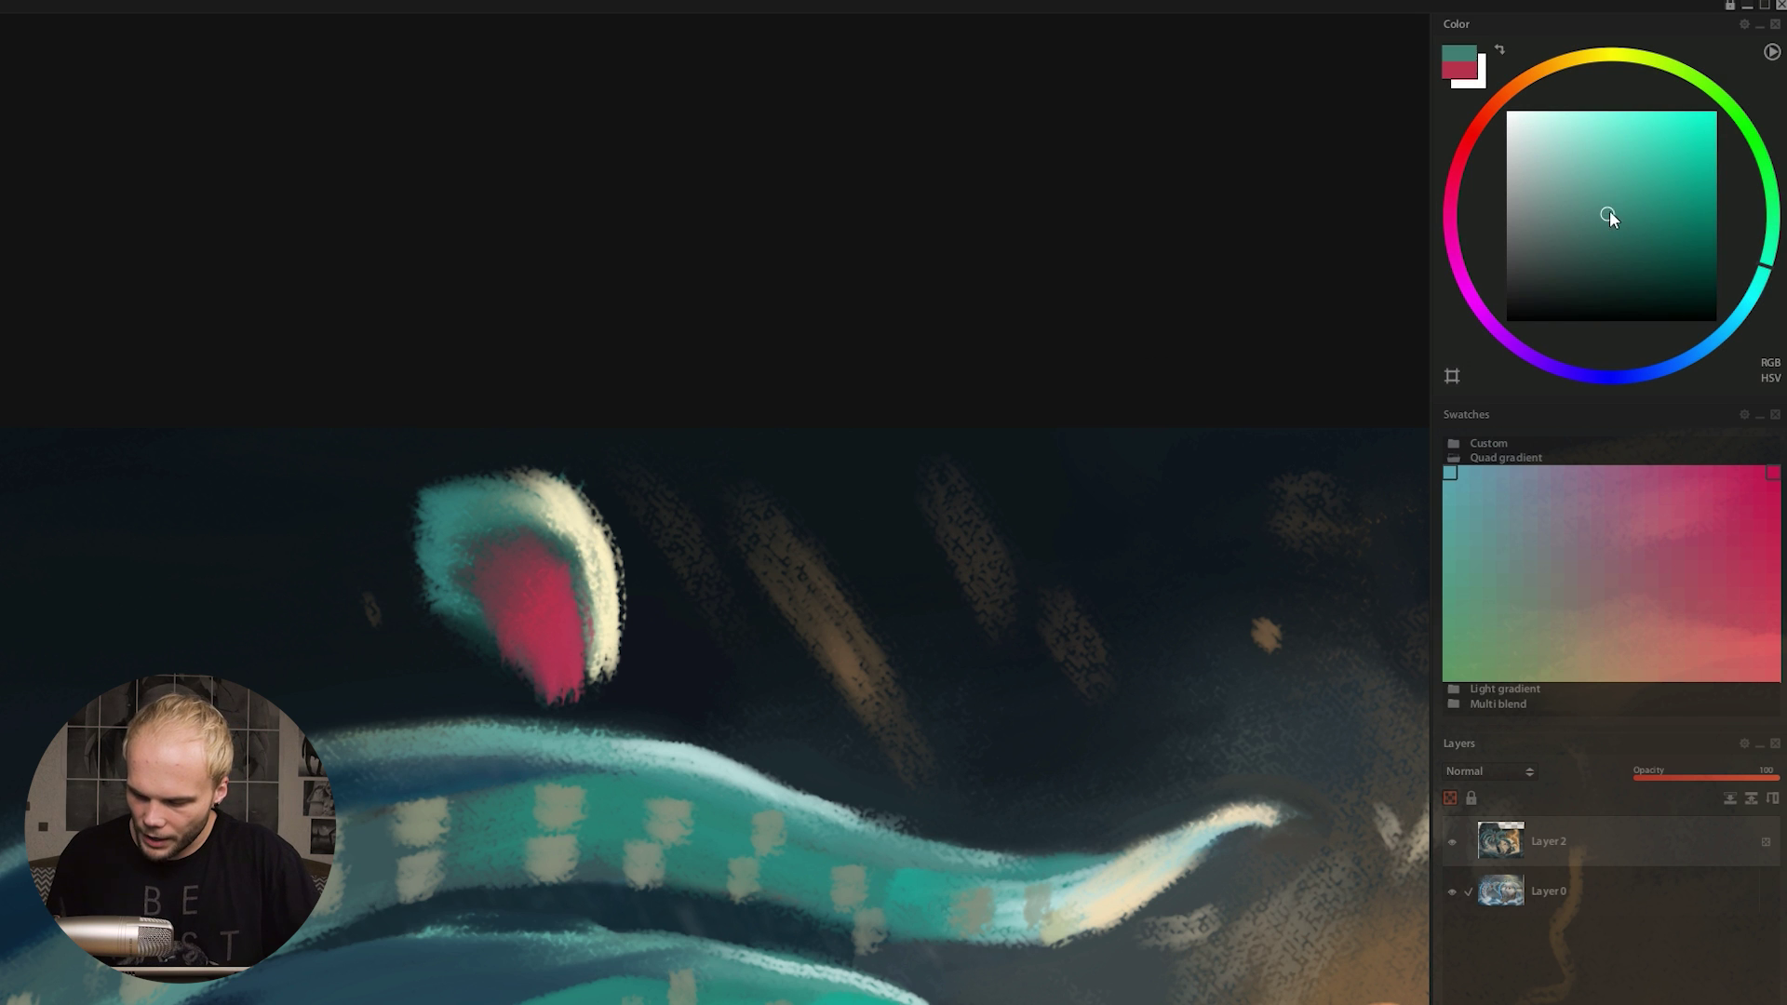
{"action": "left_click", "coordinate": [1633, 185]}
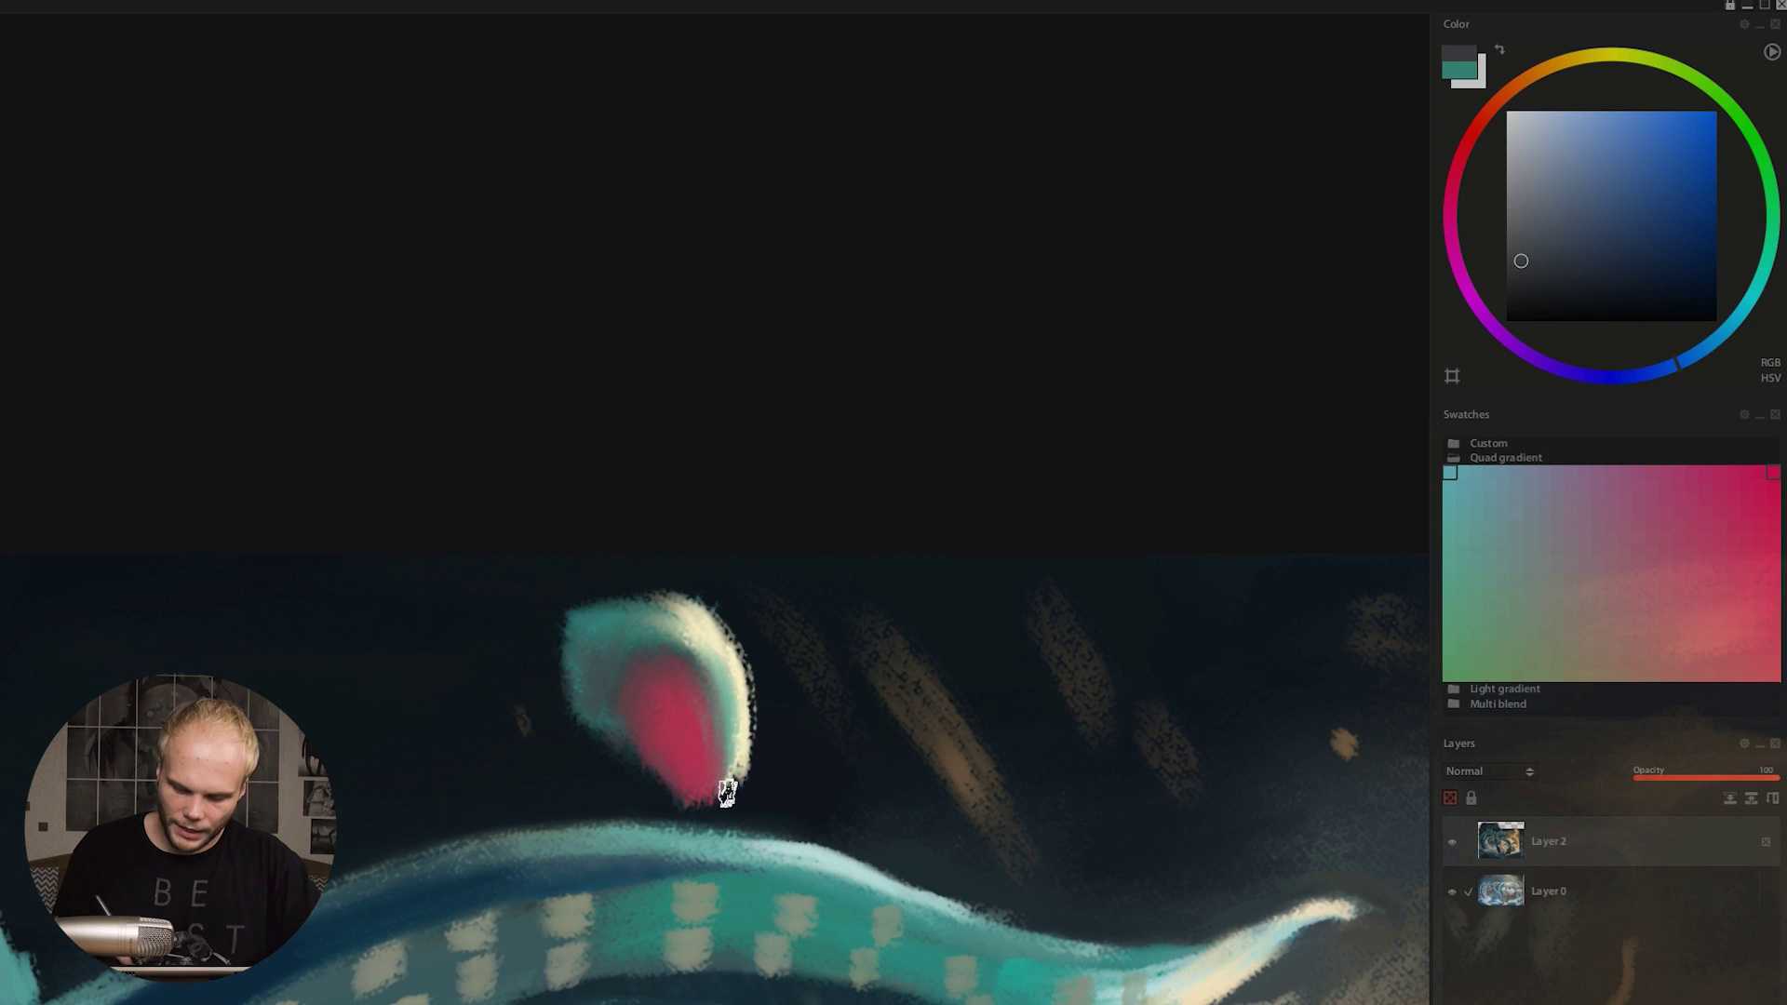
{"action": "left_click_drag", "start_coordinate": [1042, 862], "coordinate": [949, 841]}
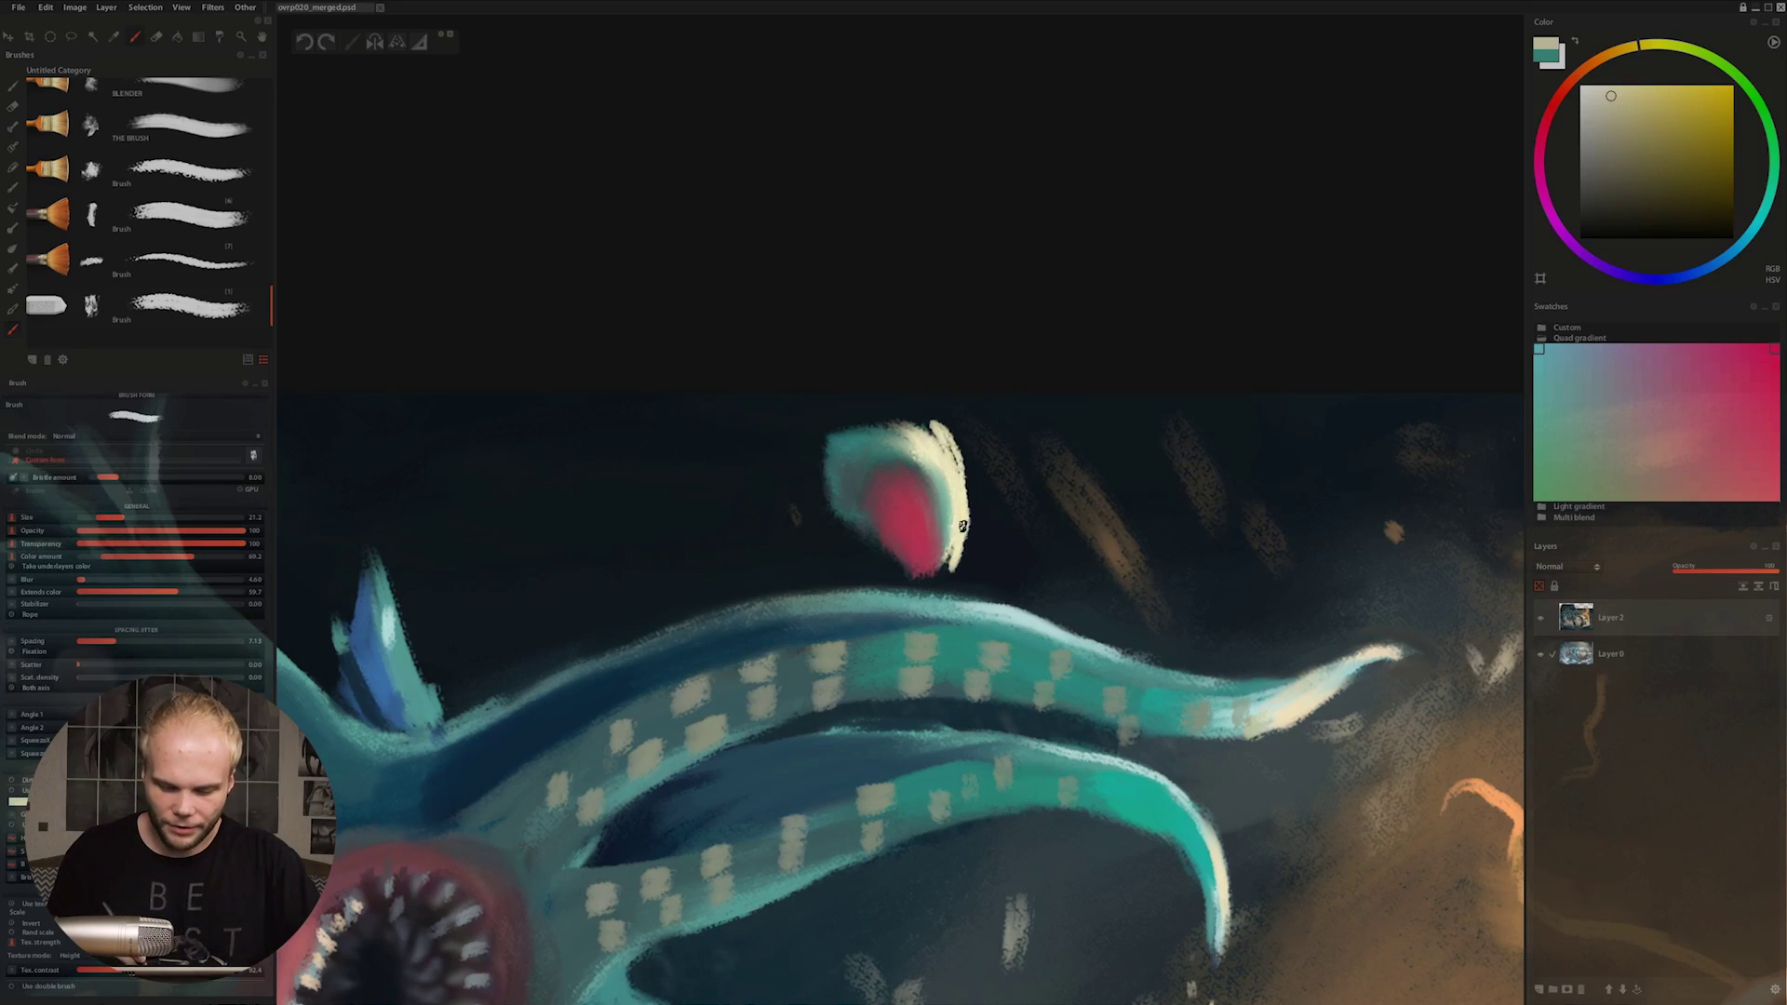
{"action": "left_click", "coordinate": [858, 501], "text": "alt"}
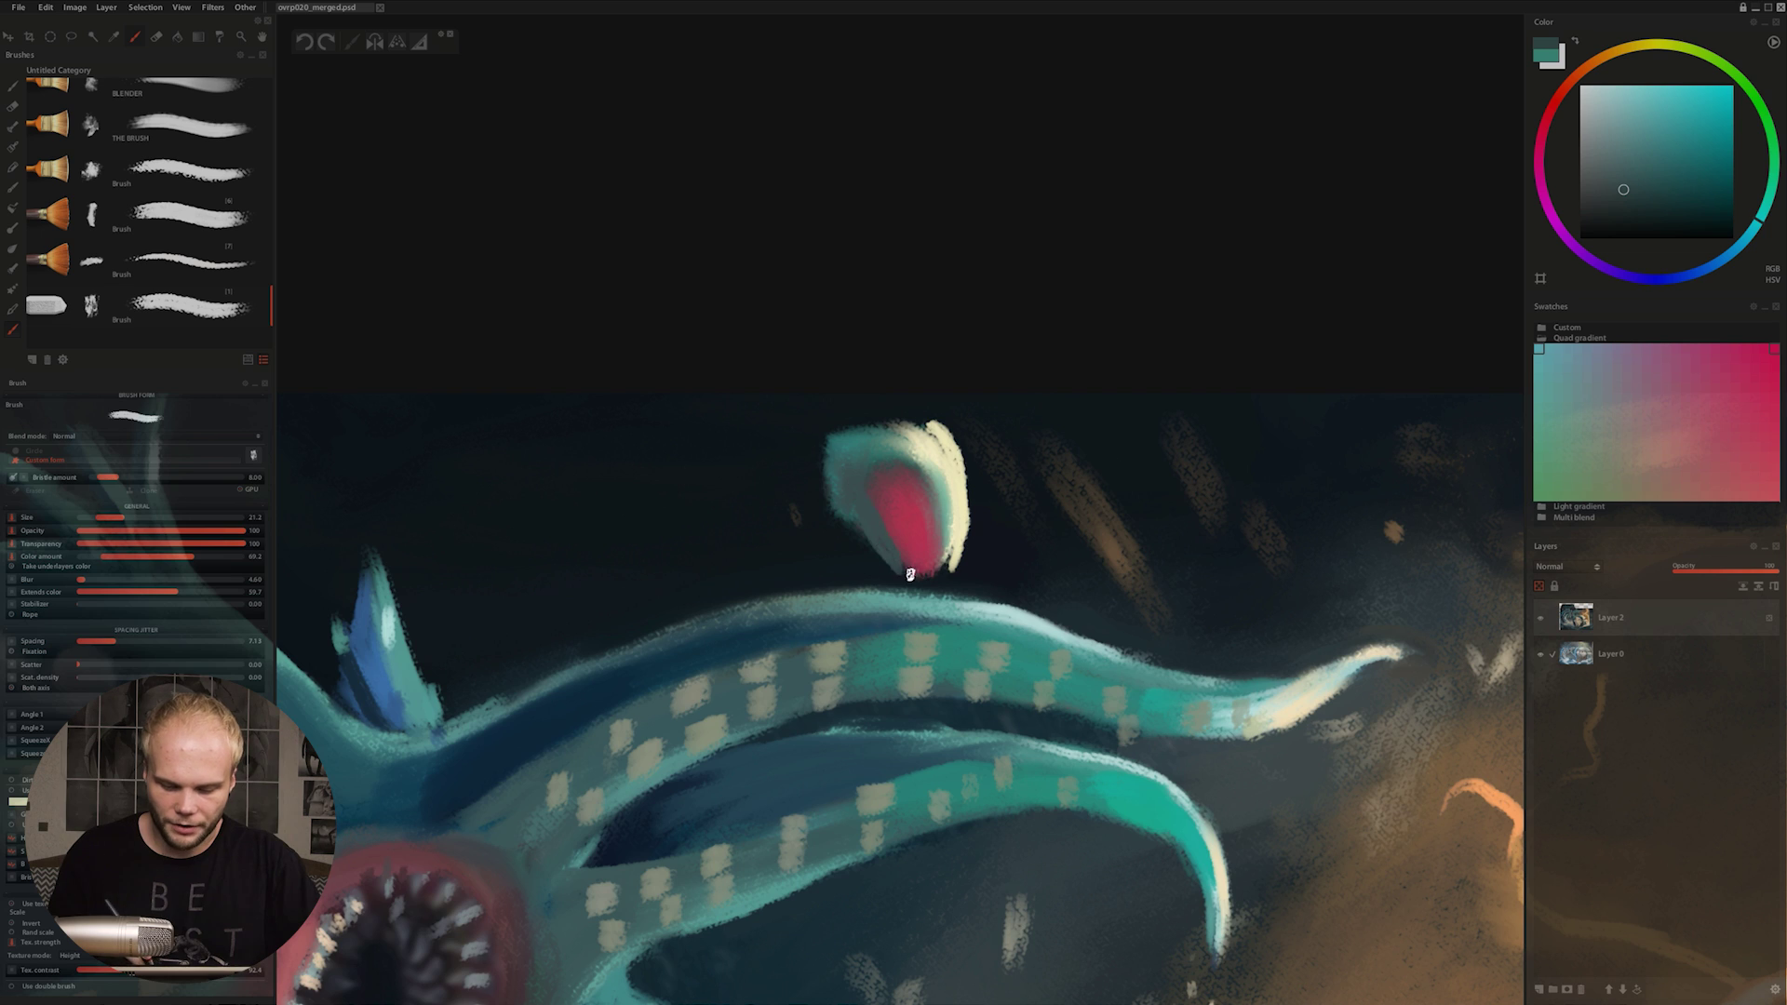
- Compare the original painting with the overpaint at full view by switching Layer 2's visibility
{"action": "scroll", "coordinate": [910, 574], "scroll_direction": "down", "scroll_amount": 5}
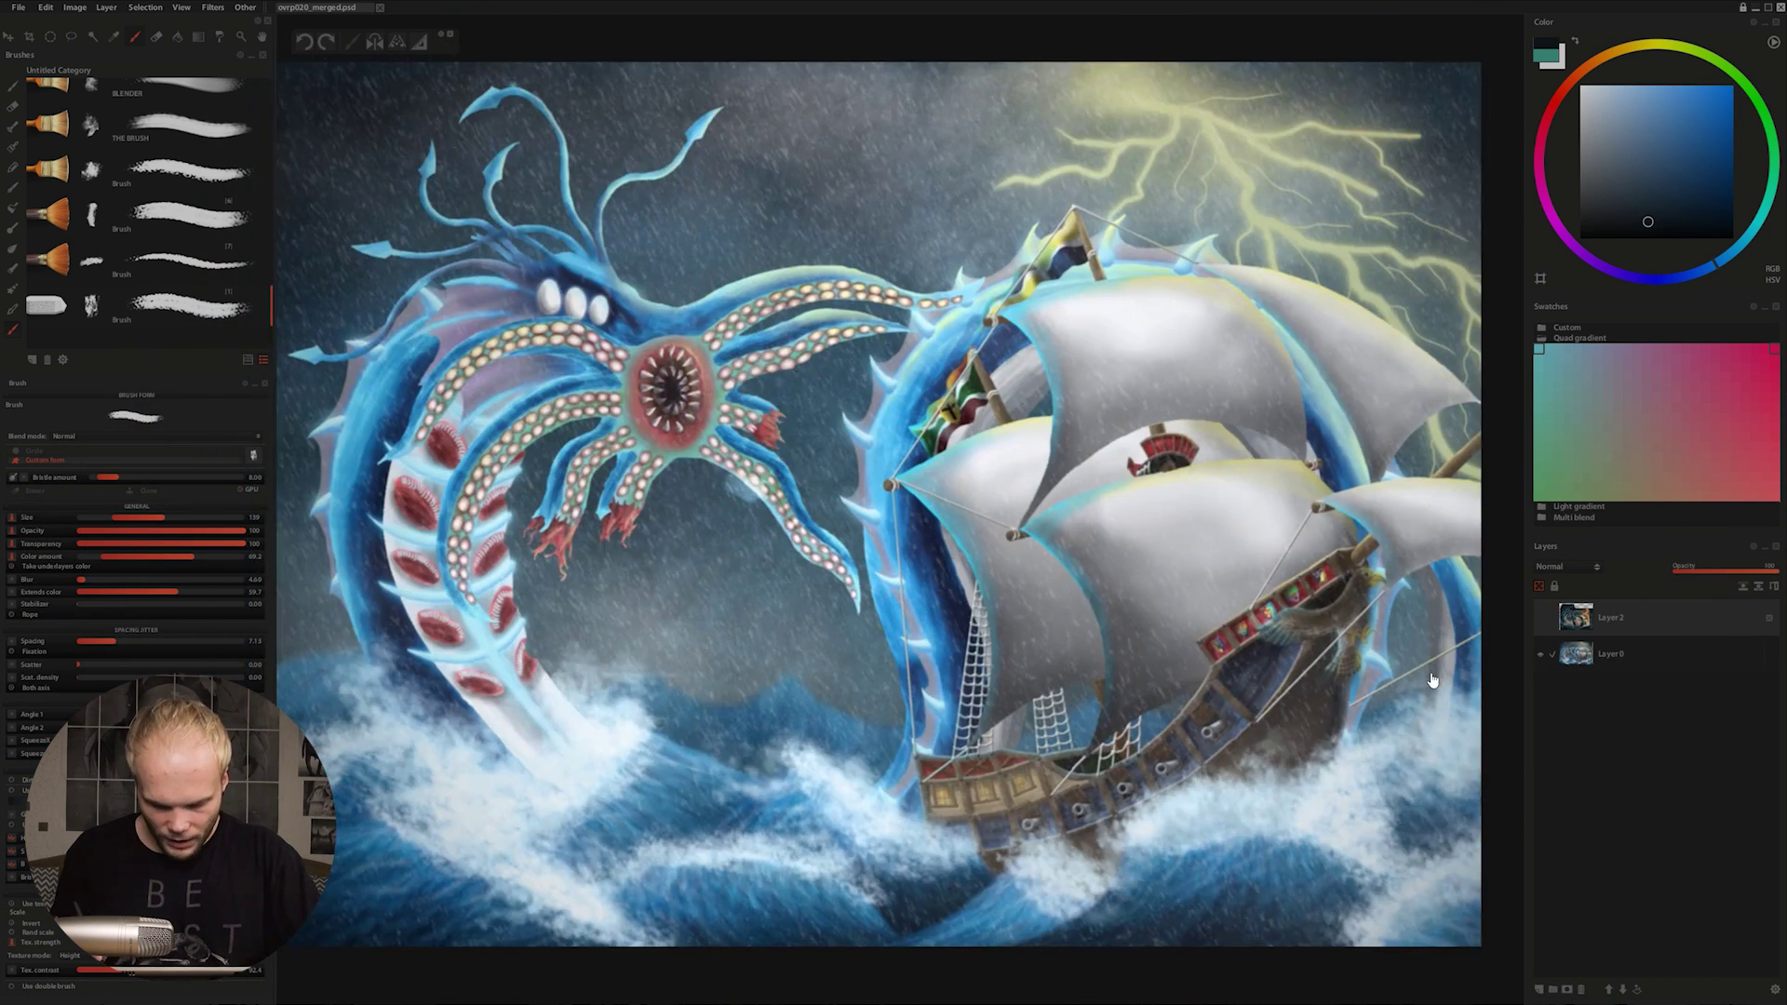
{"action": "scroll", "coordinate": [1431, 680], "scroll_direction": "down", "scroll_amount": 2}
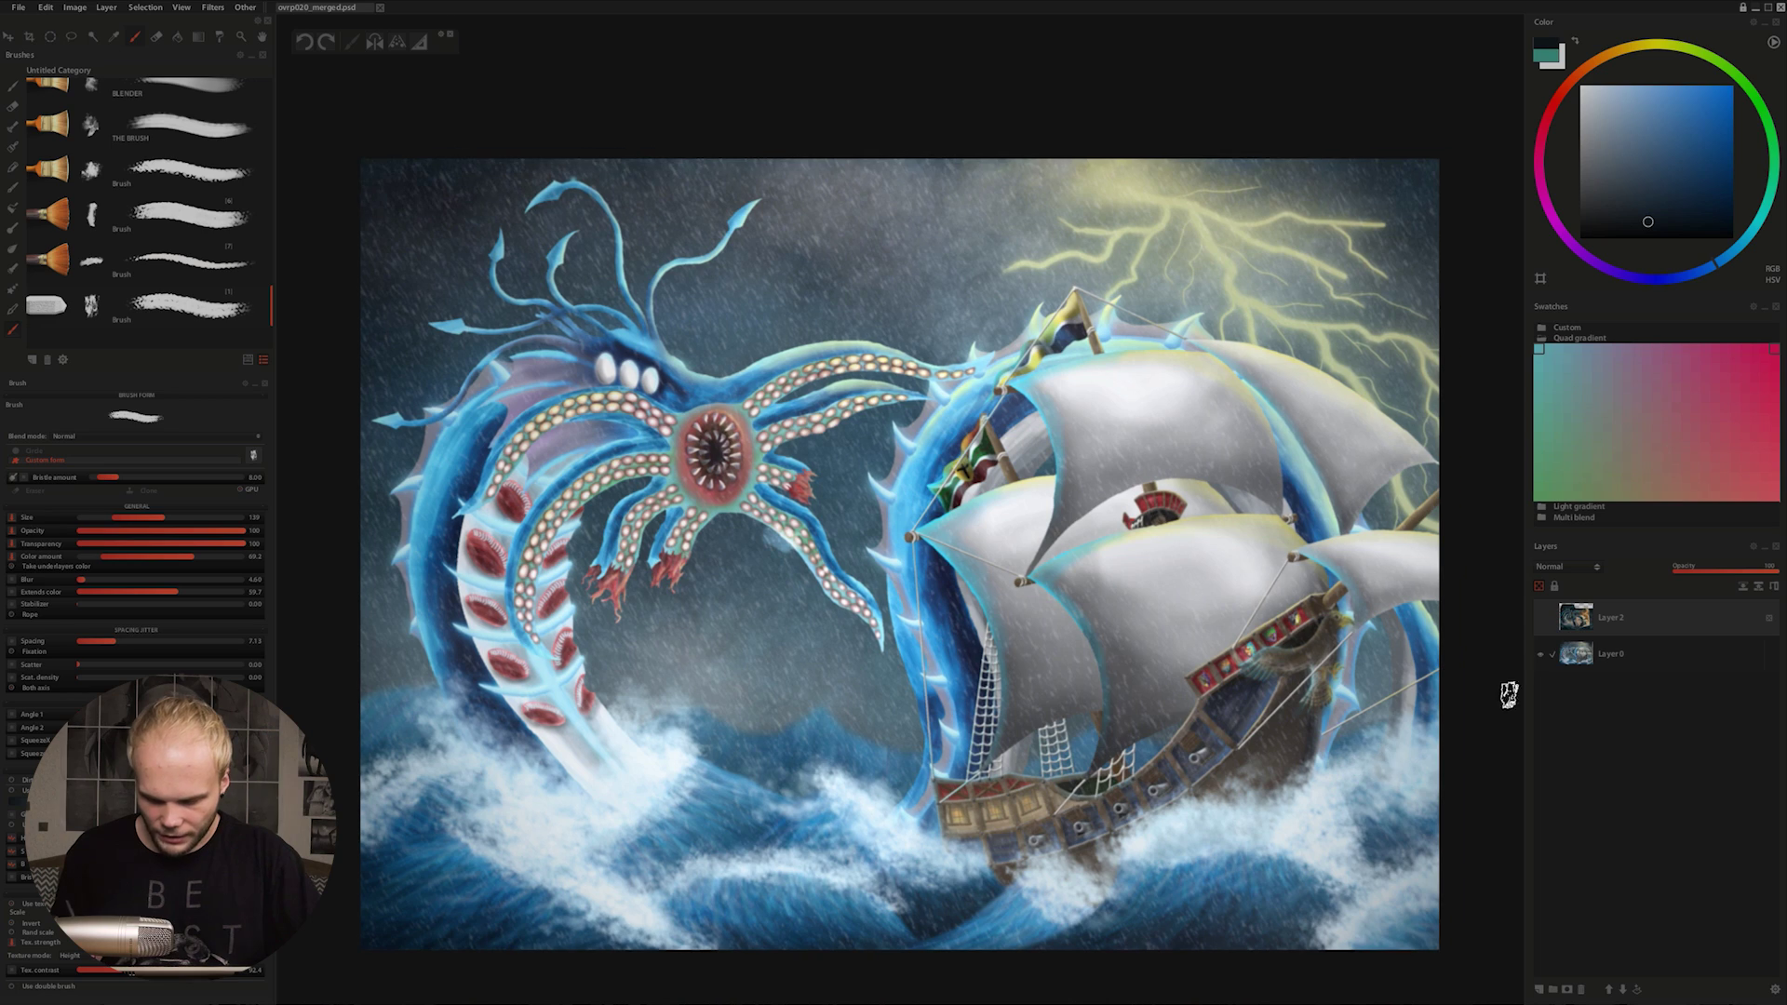
{"action": "left_click", "coordinate": [1540, 618]}
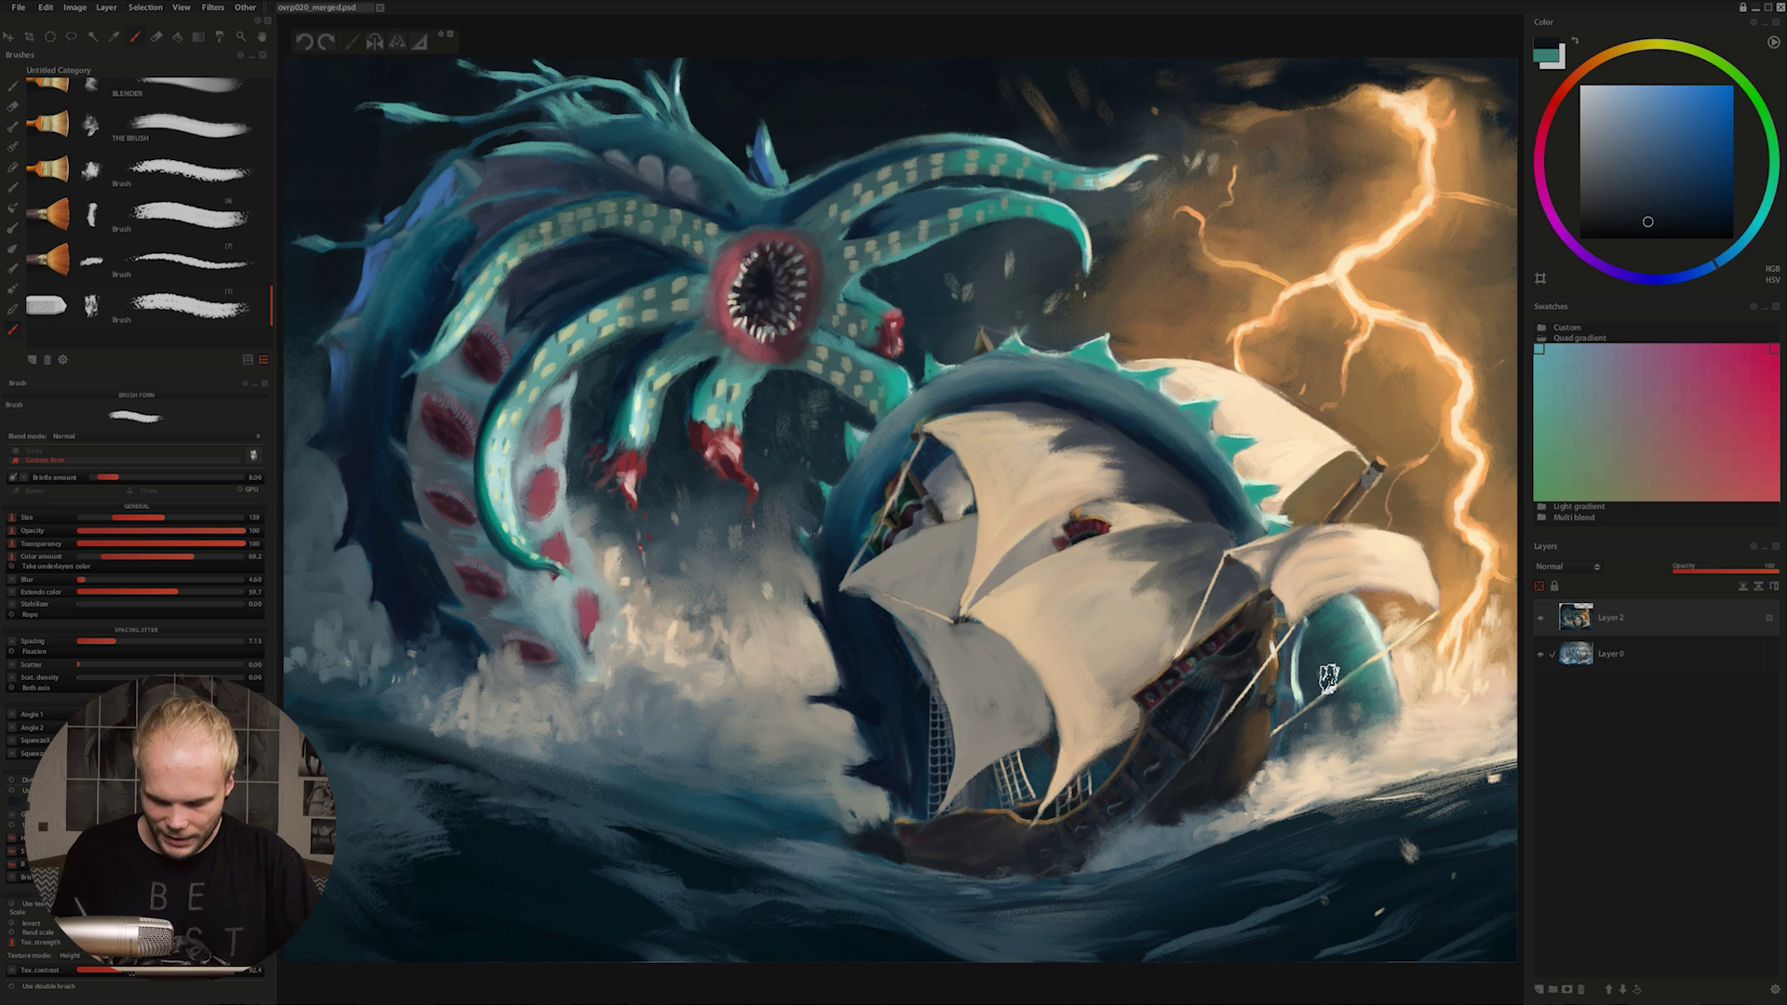
{"action": "left_click", "coordinate": [1539, 620]}
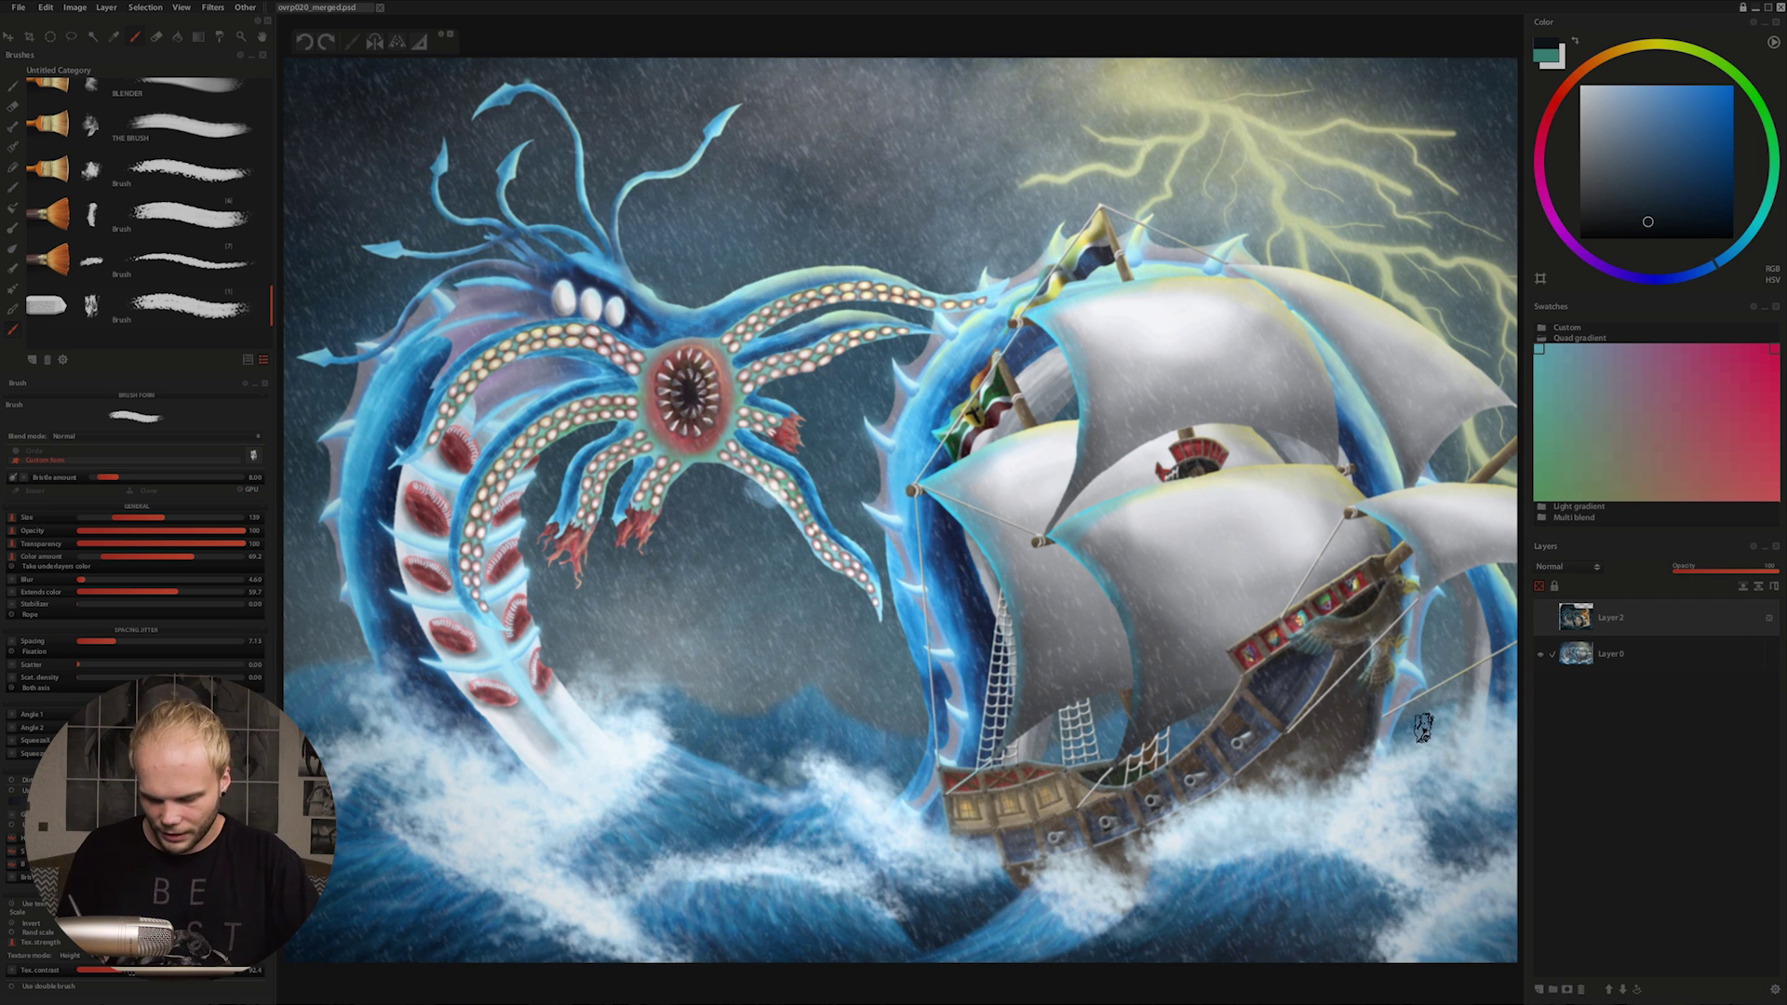
- Inspect the original painting's tentacles and rainy background up close, and show Layer 2 again
{"action": "left_click_drag", "start_coordinate": [791, 630], "coordinate": [909, 682]}
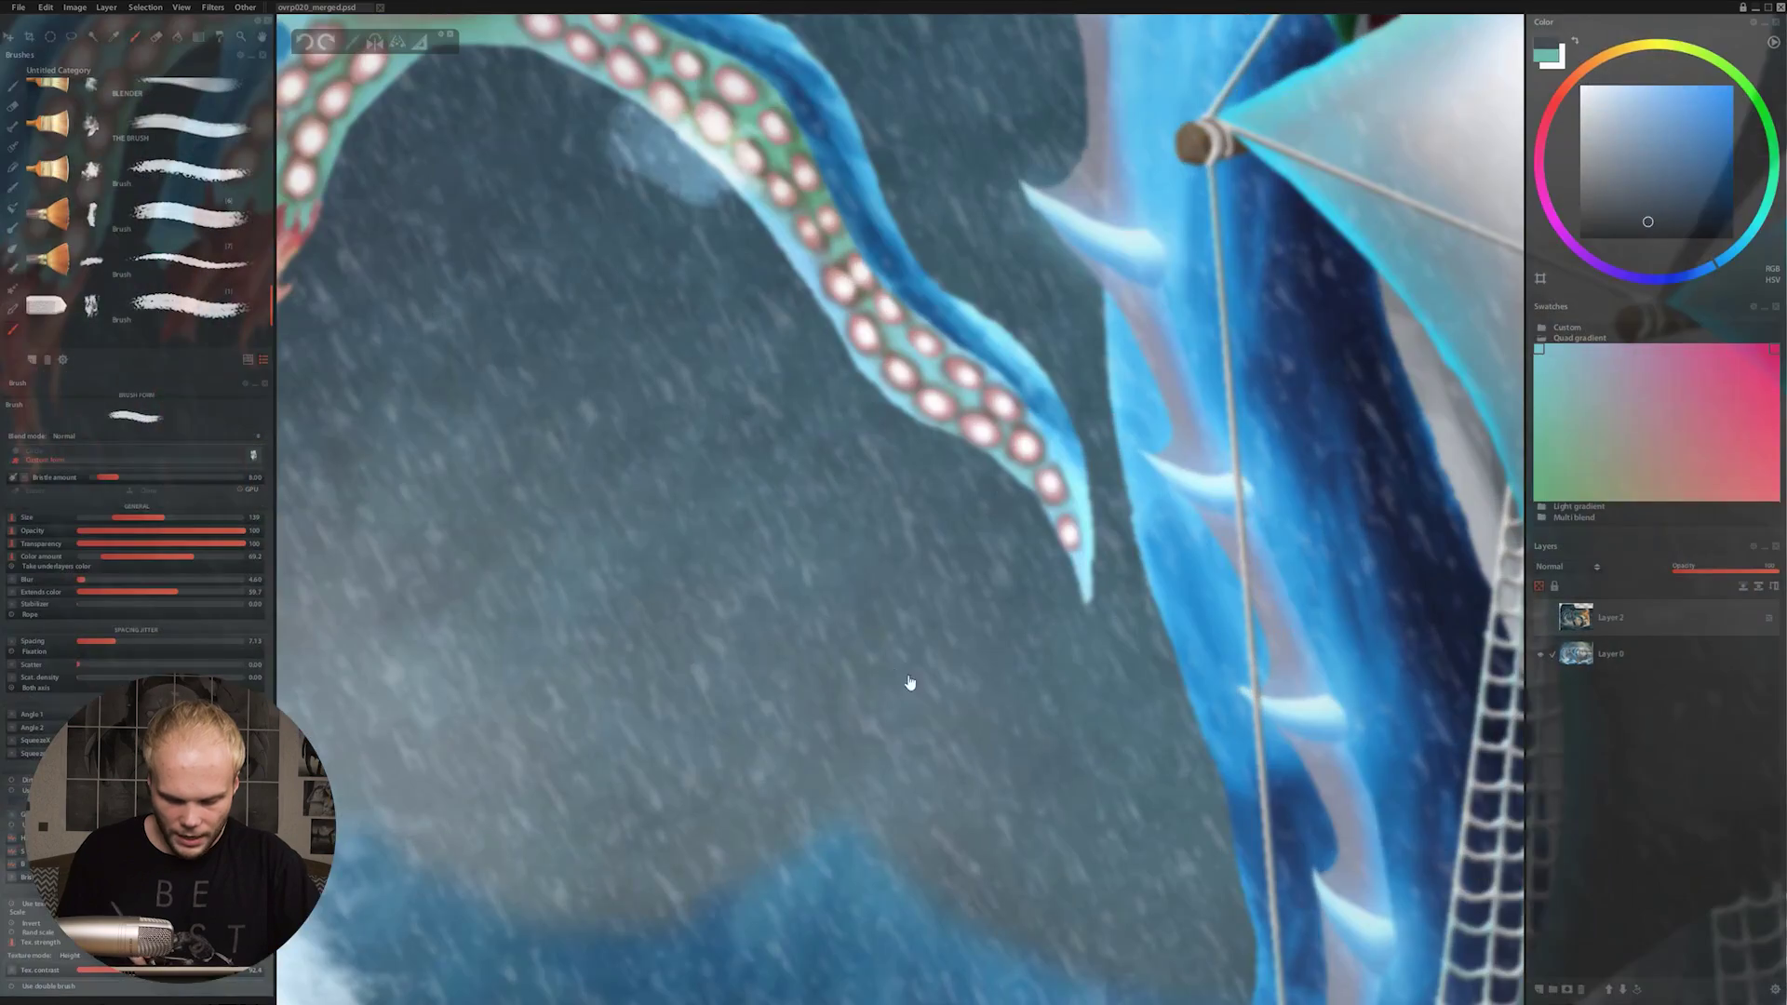
{"action": "left_click_drag", "start_coordinate": [861, 439], "coordinate": [980, 750]}
{"action": "mouse_move", "coordinate": [956, 339]}
{"action": "left_mouse_down"}
{"action": "mouse_move", "coordinate": [874, 837]}
{"action": "mouse_move", "coordinate": [835, 896]}
{"action": "left_mouse_up"}
{"action": "left_click_drag", "start_coordinate": [968, 391], "coordinate": [888, 802]}
{"action": "key", "text": "ctrl+0"}
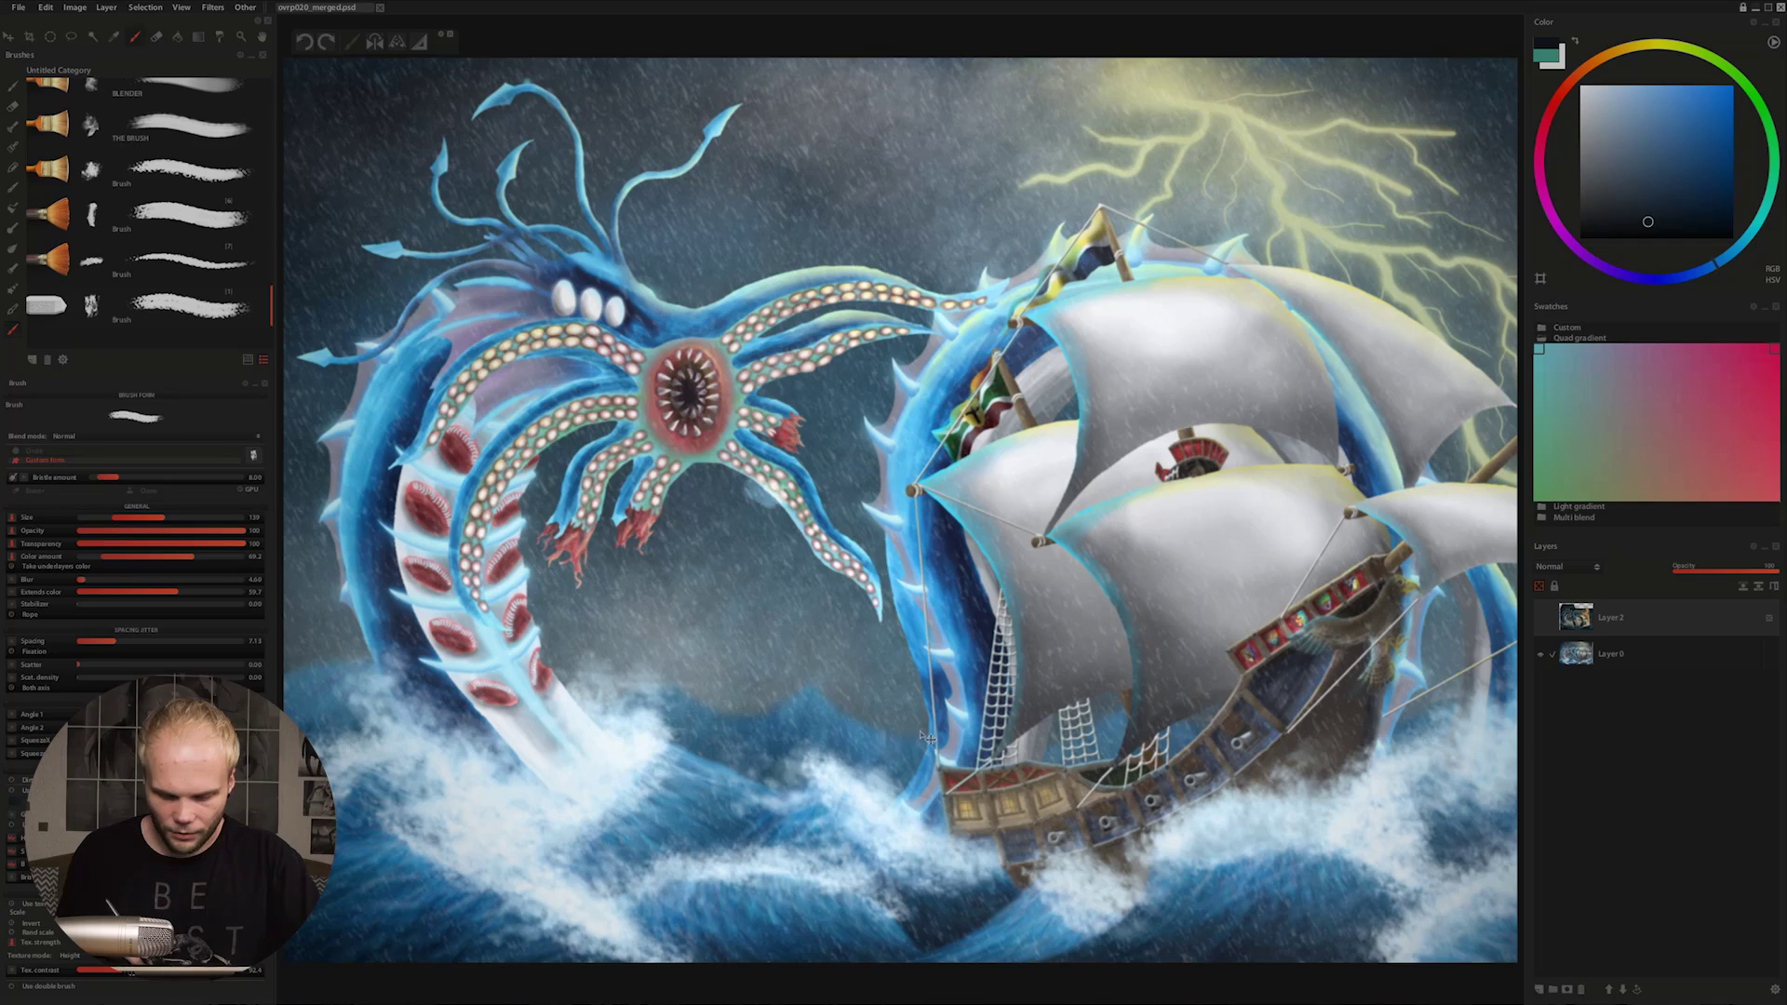
{"action": "left_click", "coordinate": [1540, 619]}
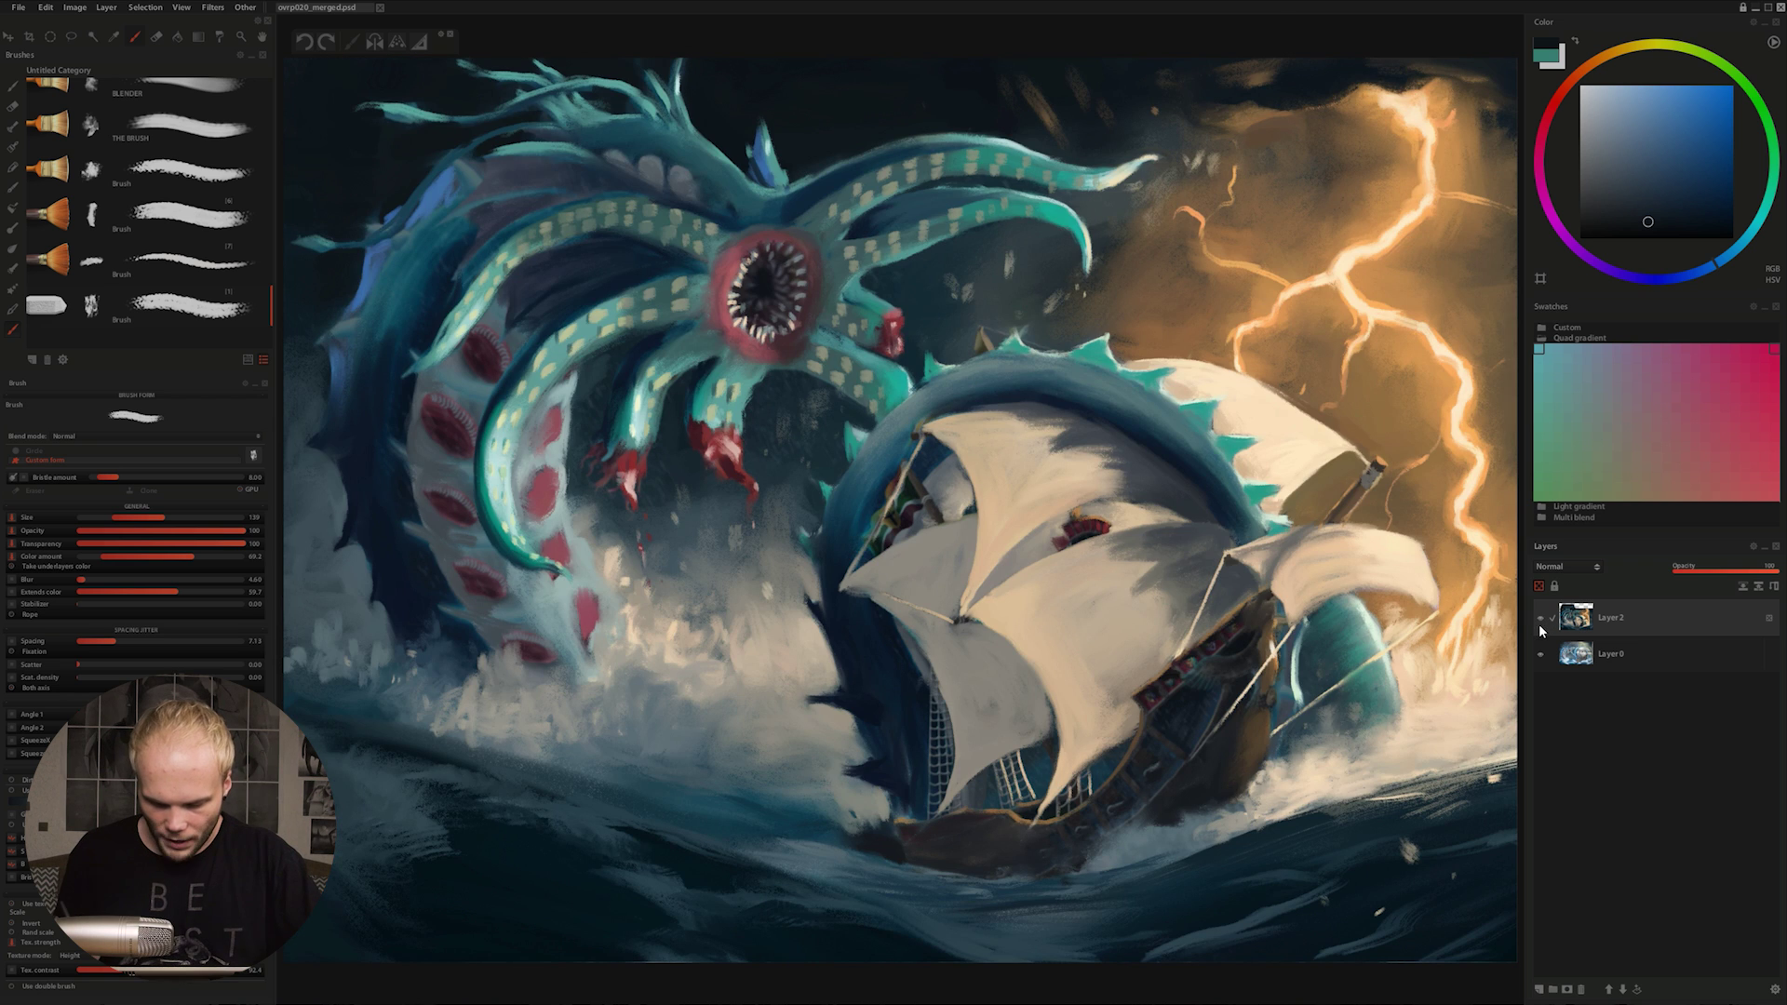
- Sample colours from the sky, creature and lightning with a smaller brush, and add short orange strokes around the lightning bolt
{"action": "key", "text": "bracketleft"}
{"action": "key", "text": "bracketleft"}
{"action": "key", "text": "bracketleft"}
{"action": "key", "text": "bracketleft"}
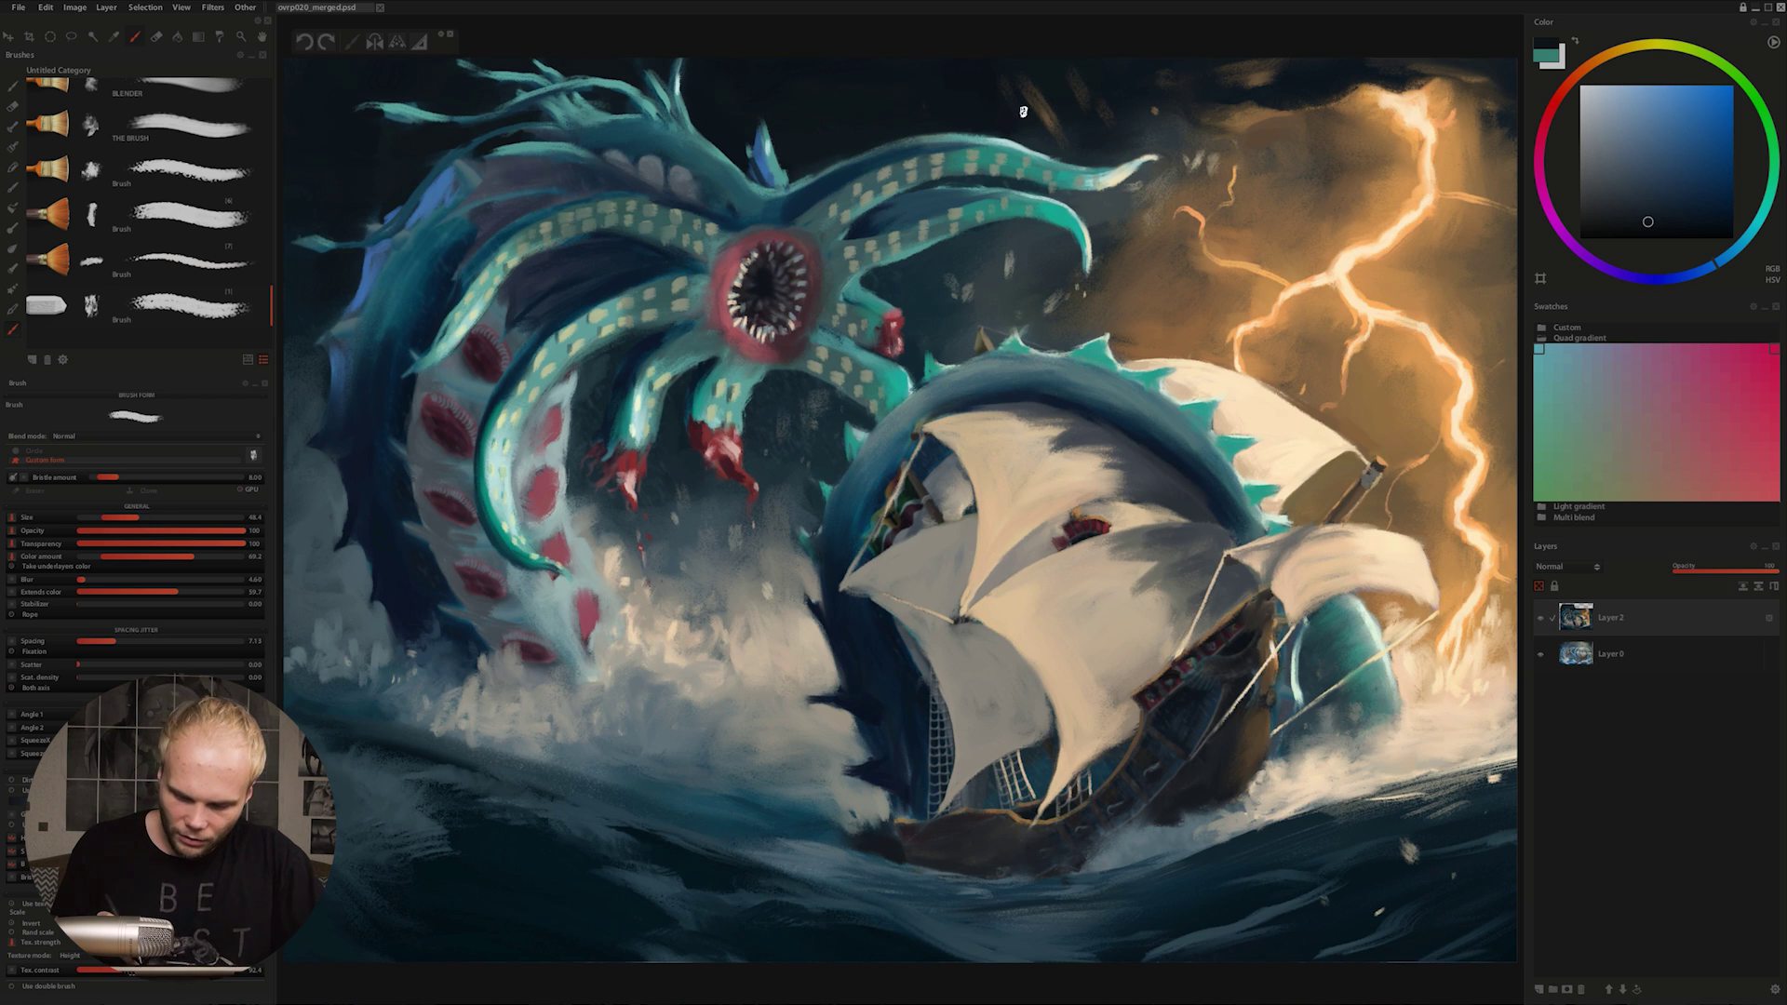
{"action": "left_click", "coordinate": [1023, 103], "text": "alt"}
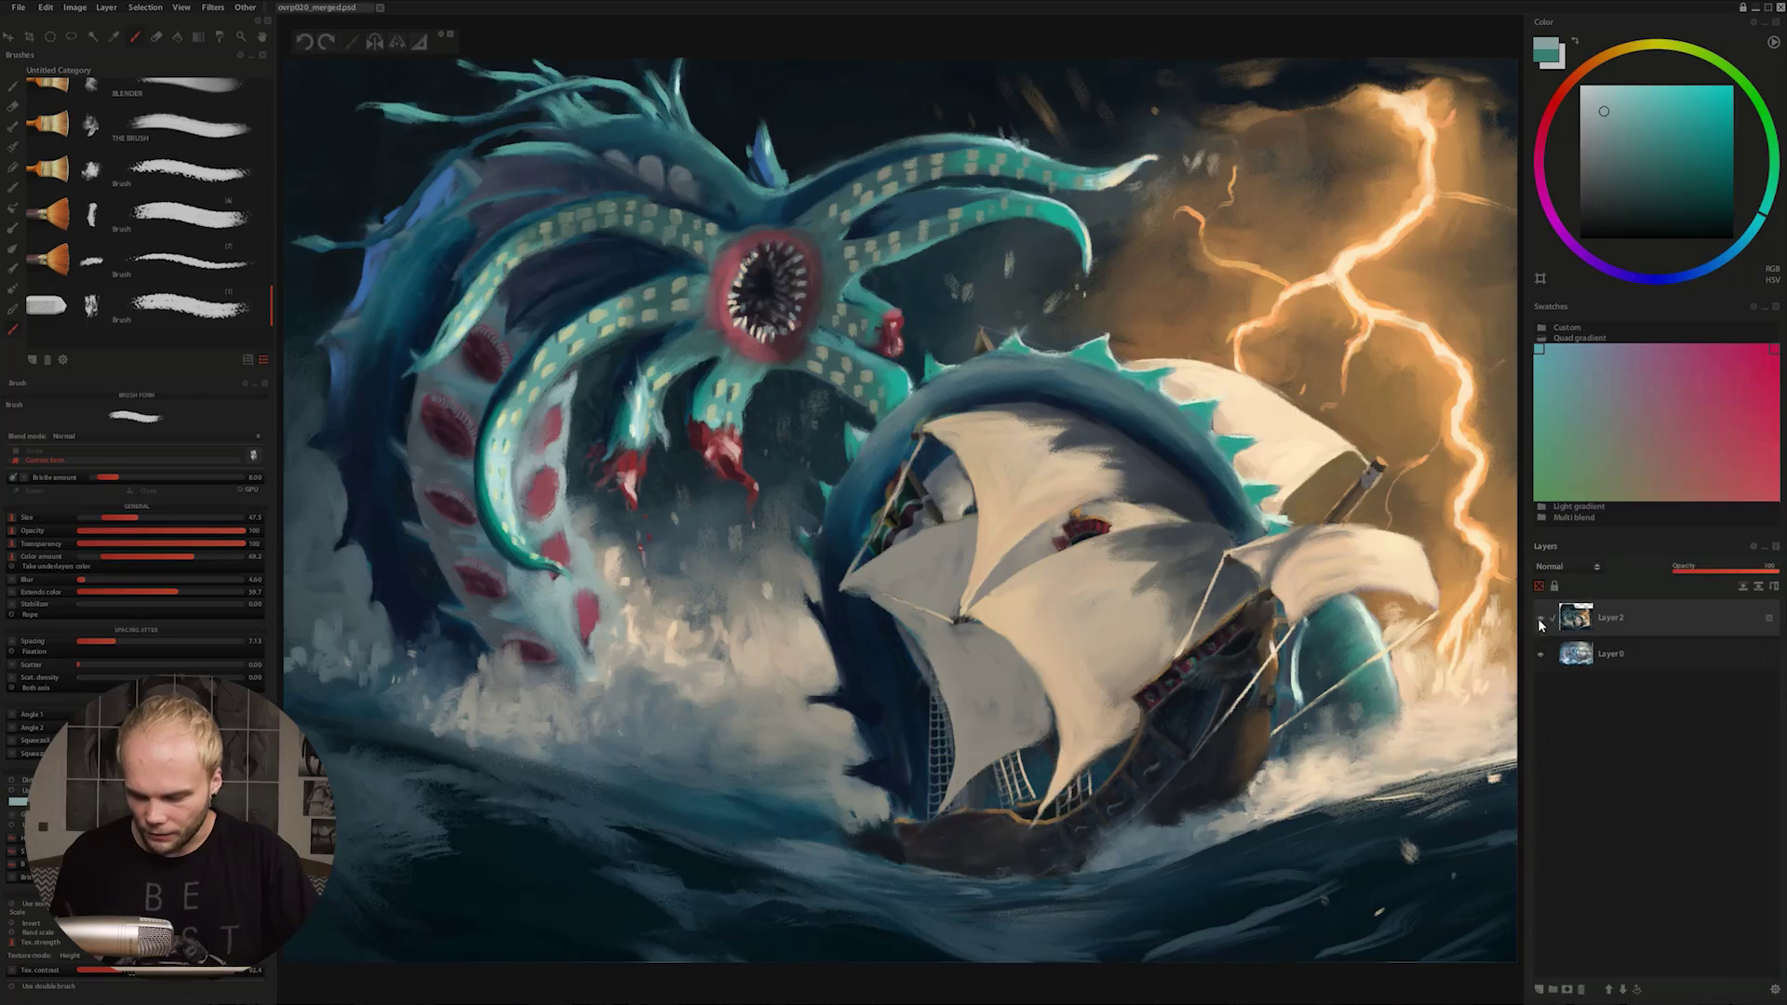
{"action": "left_click", "coordinate": [1537, 618]}
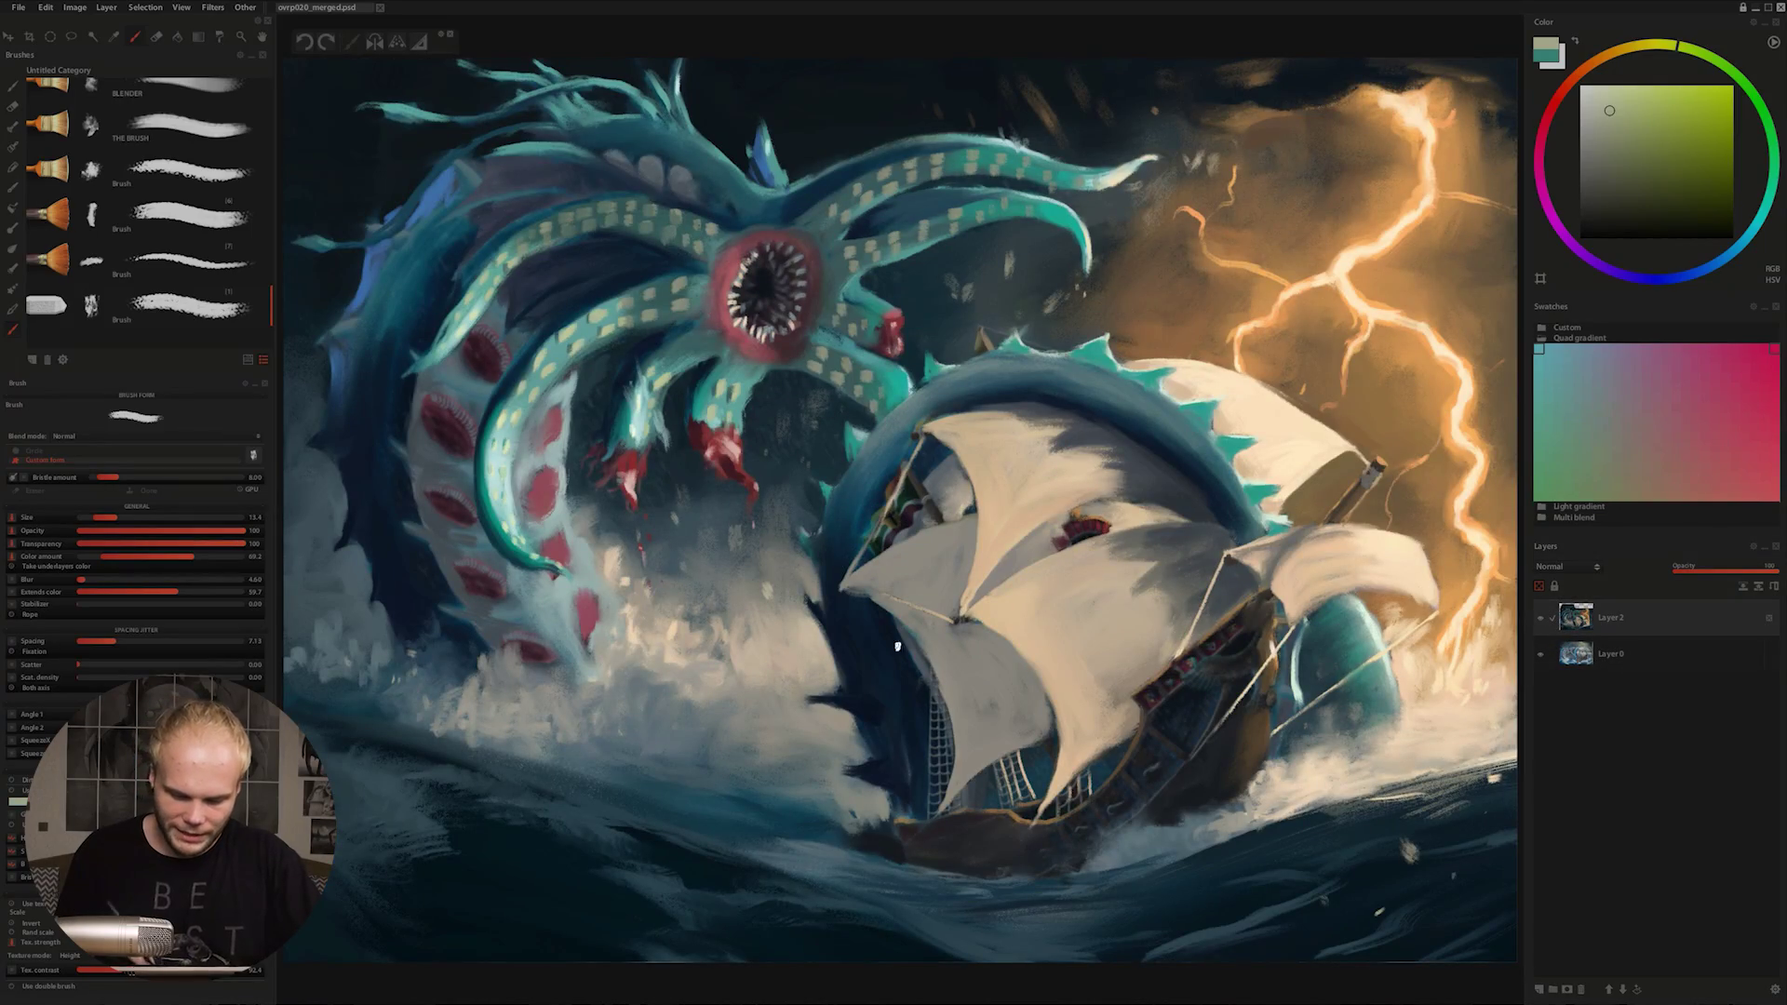
{"action": "left_click", "coordinate": [715, 508], "text": "alt"}
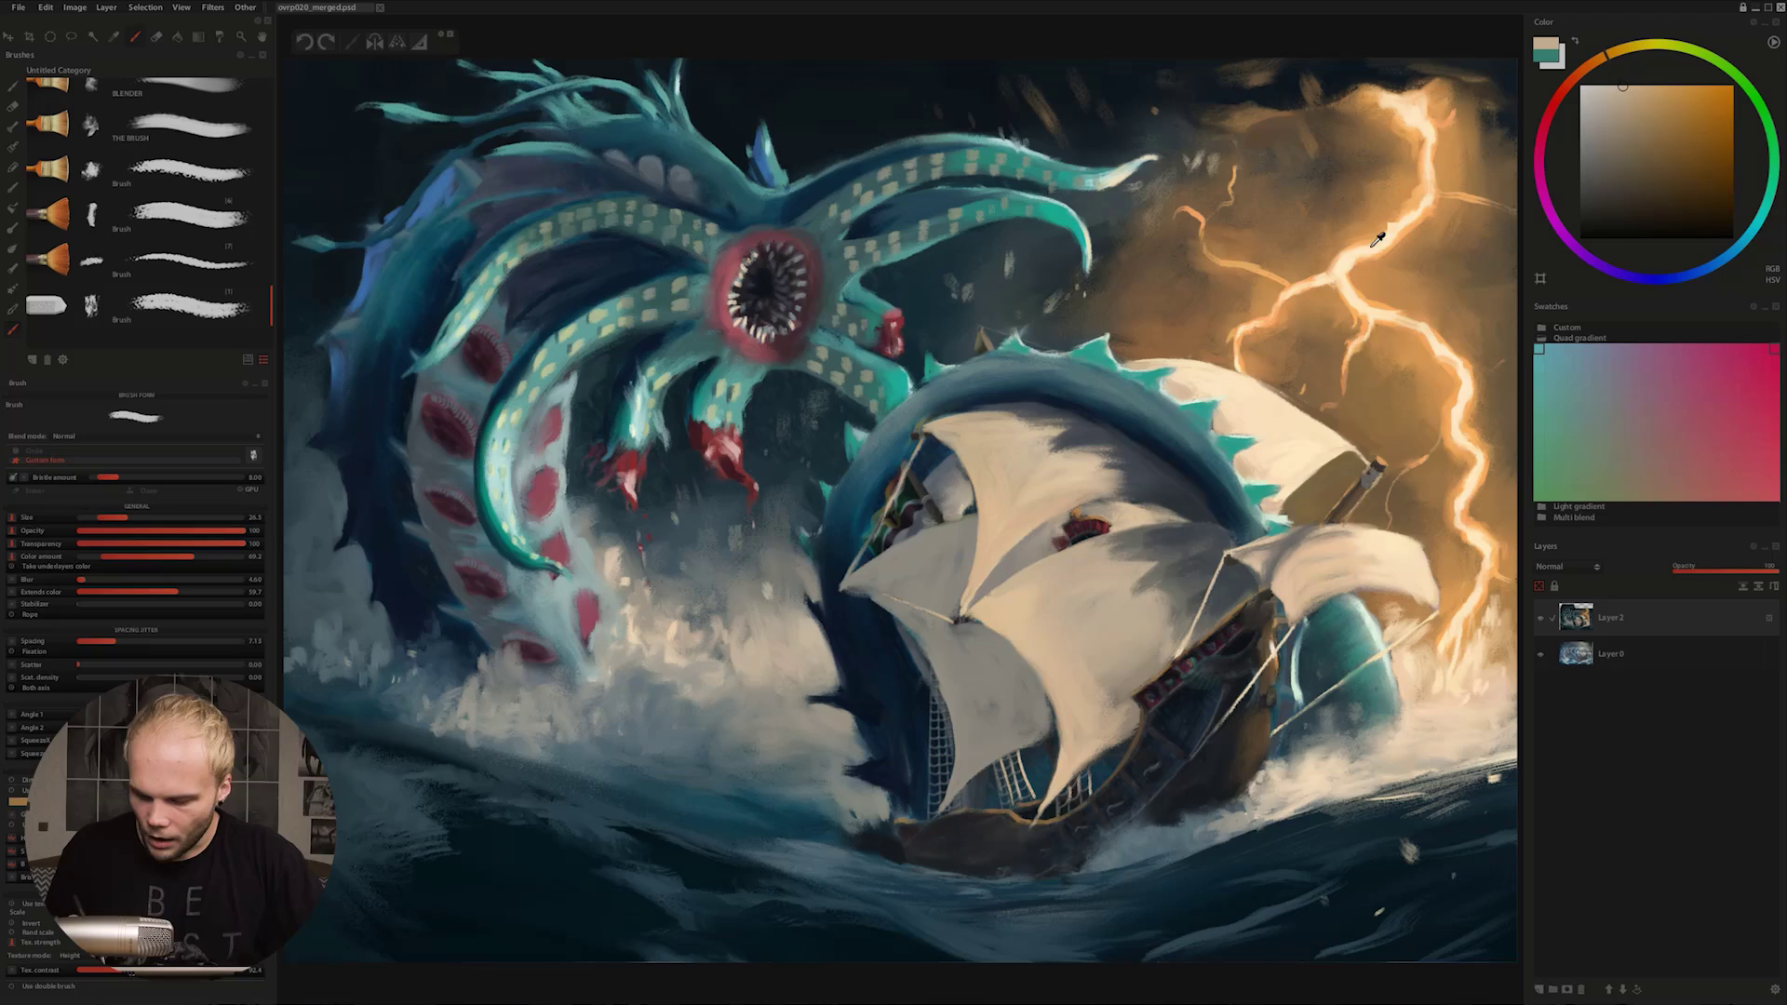
{"action": "left_click", "coordinate": [1383, 232], "text": "alt"}
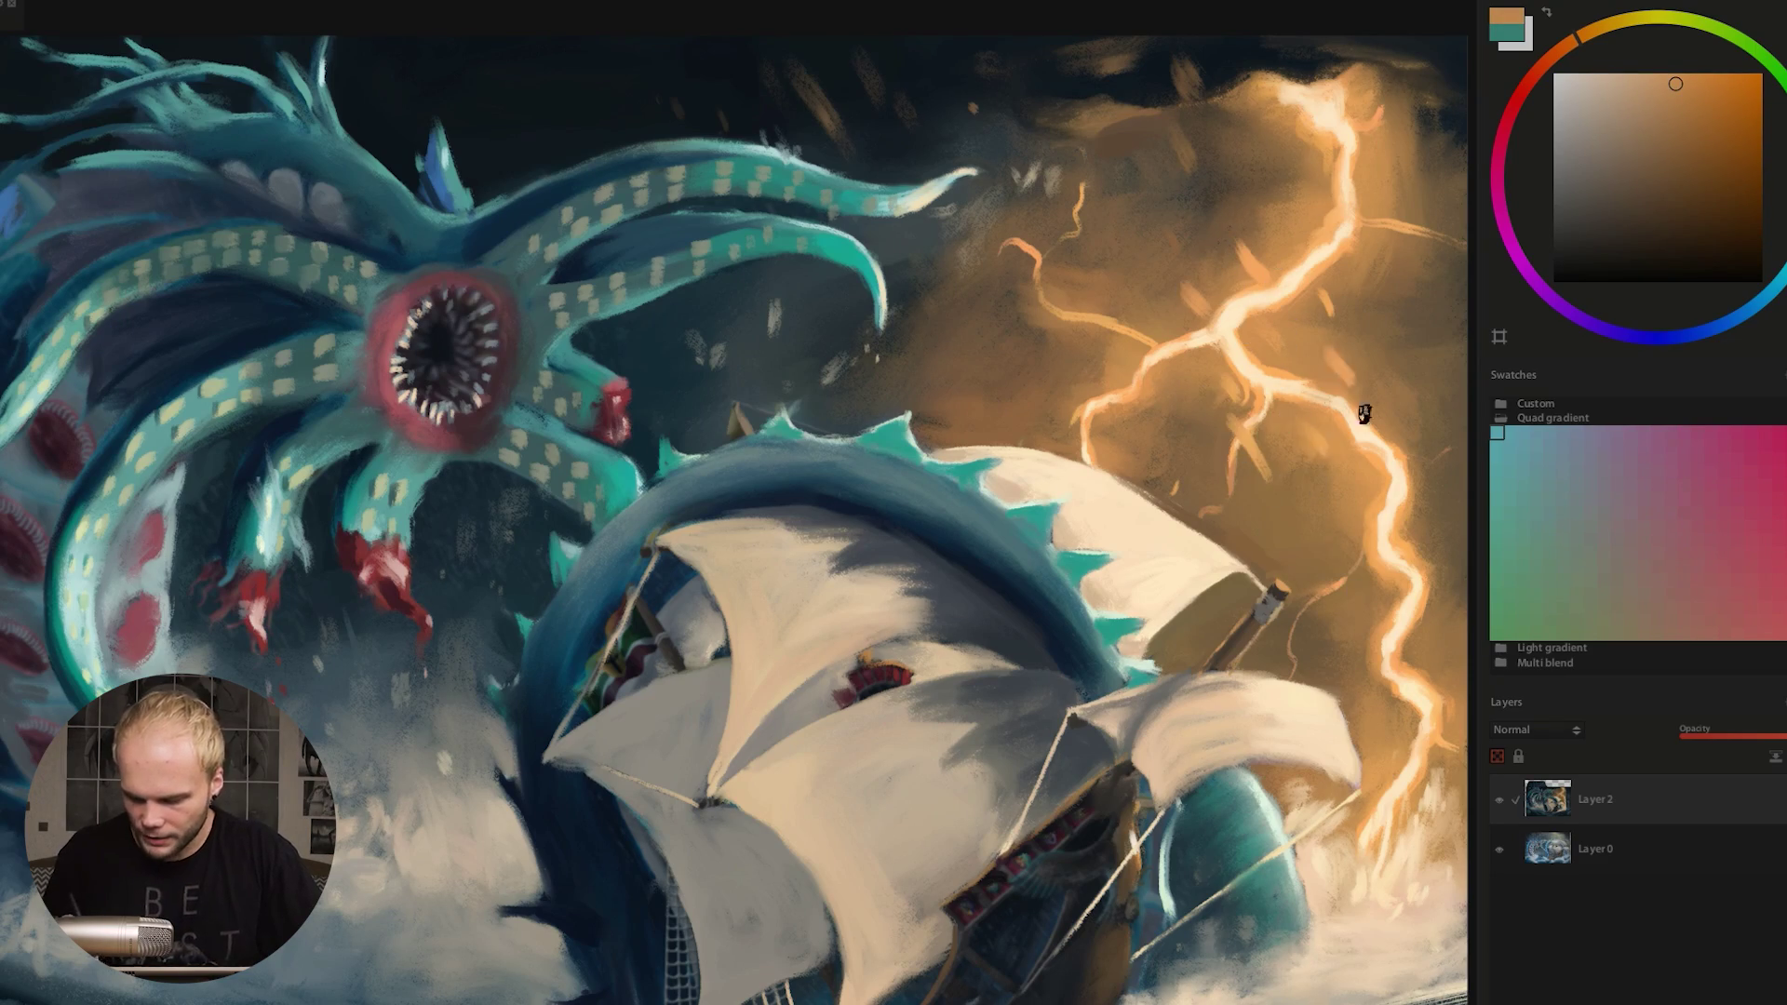
- Sample light oranges from the glow beside the lightning bolt and scatter more short slanted rain streaks across the warm sky
{"action": "left_click", "coordinate": [1241, 309], "text": "alt"}
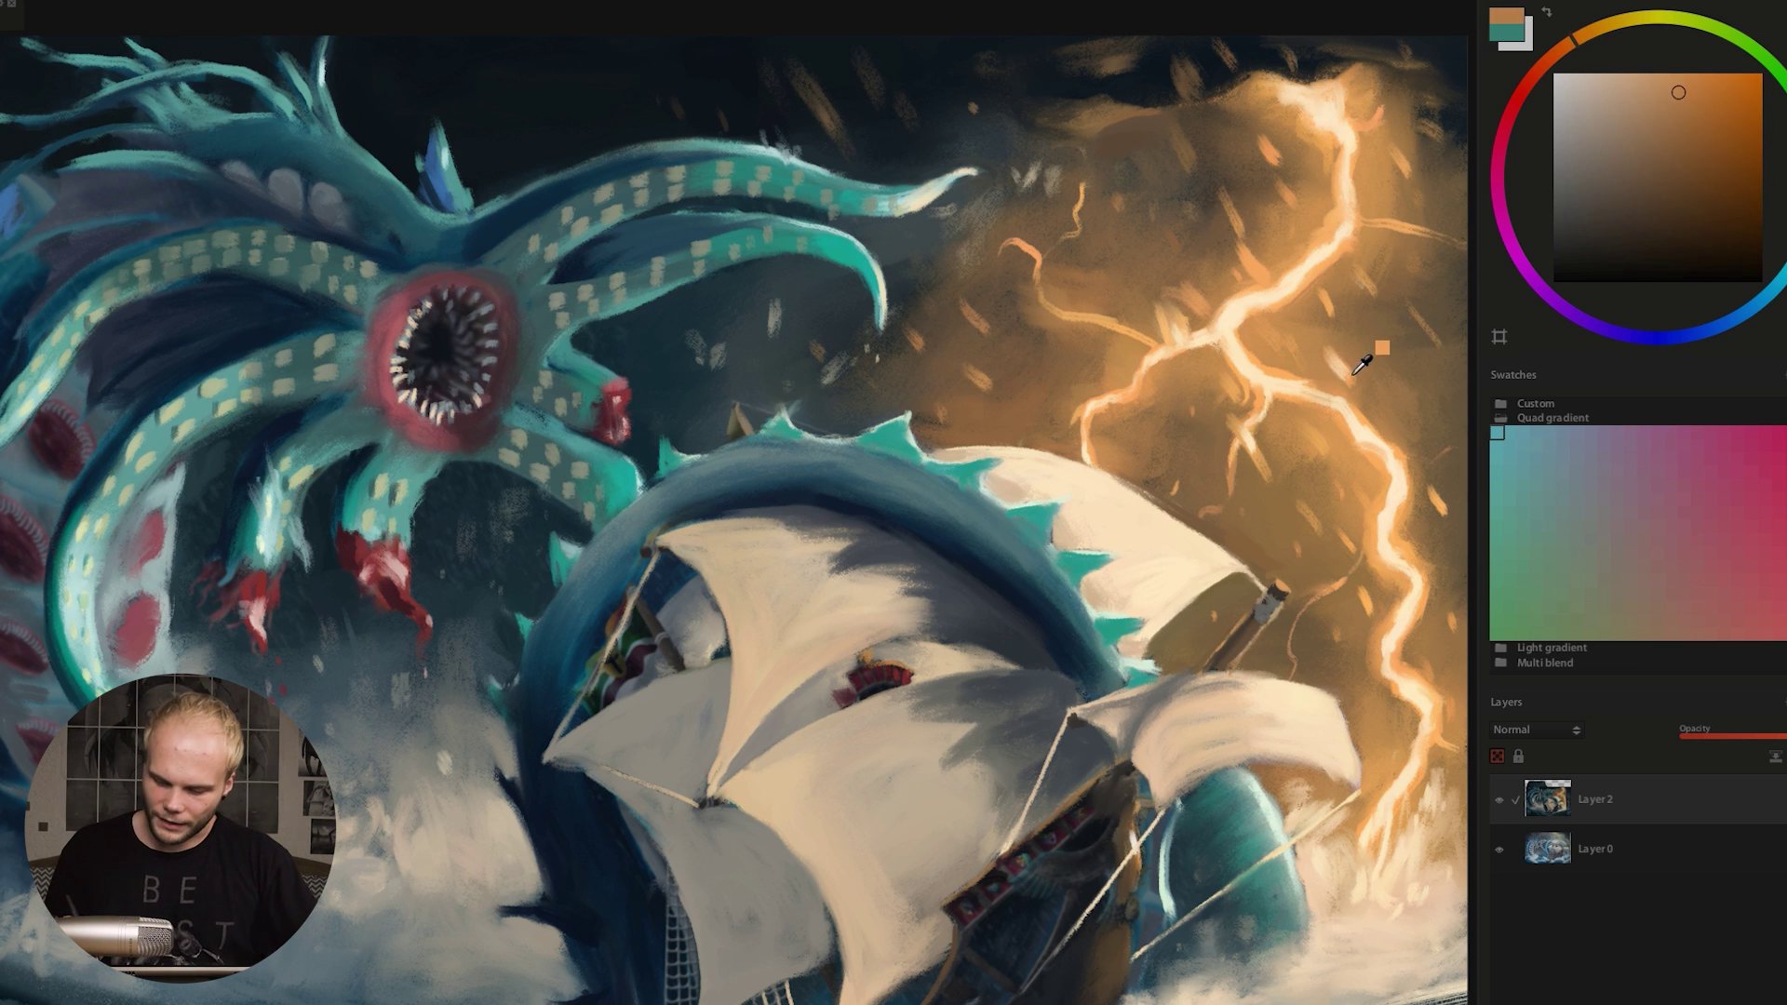
{"action": "left_click", "coordinate": [1296, 364], "text": "alt"}
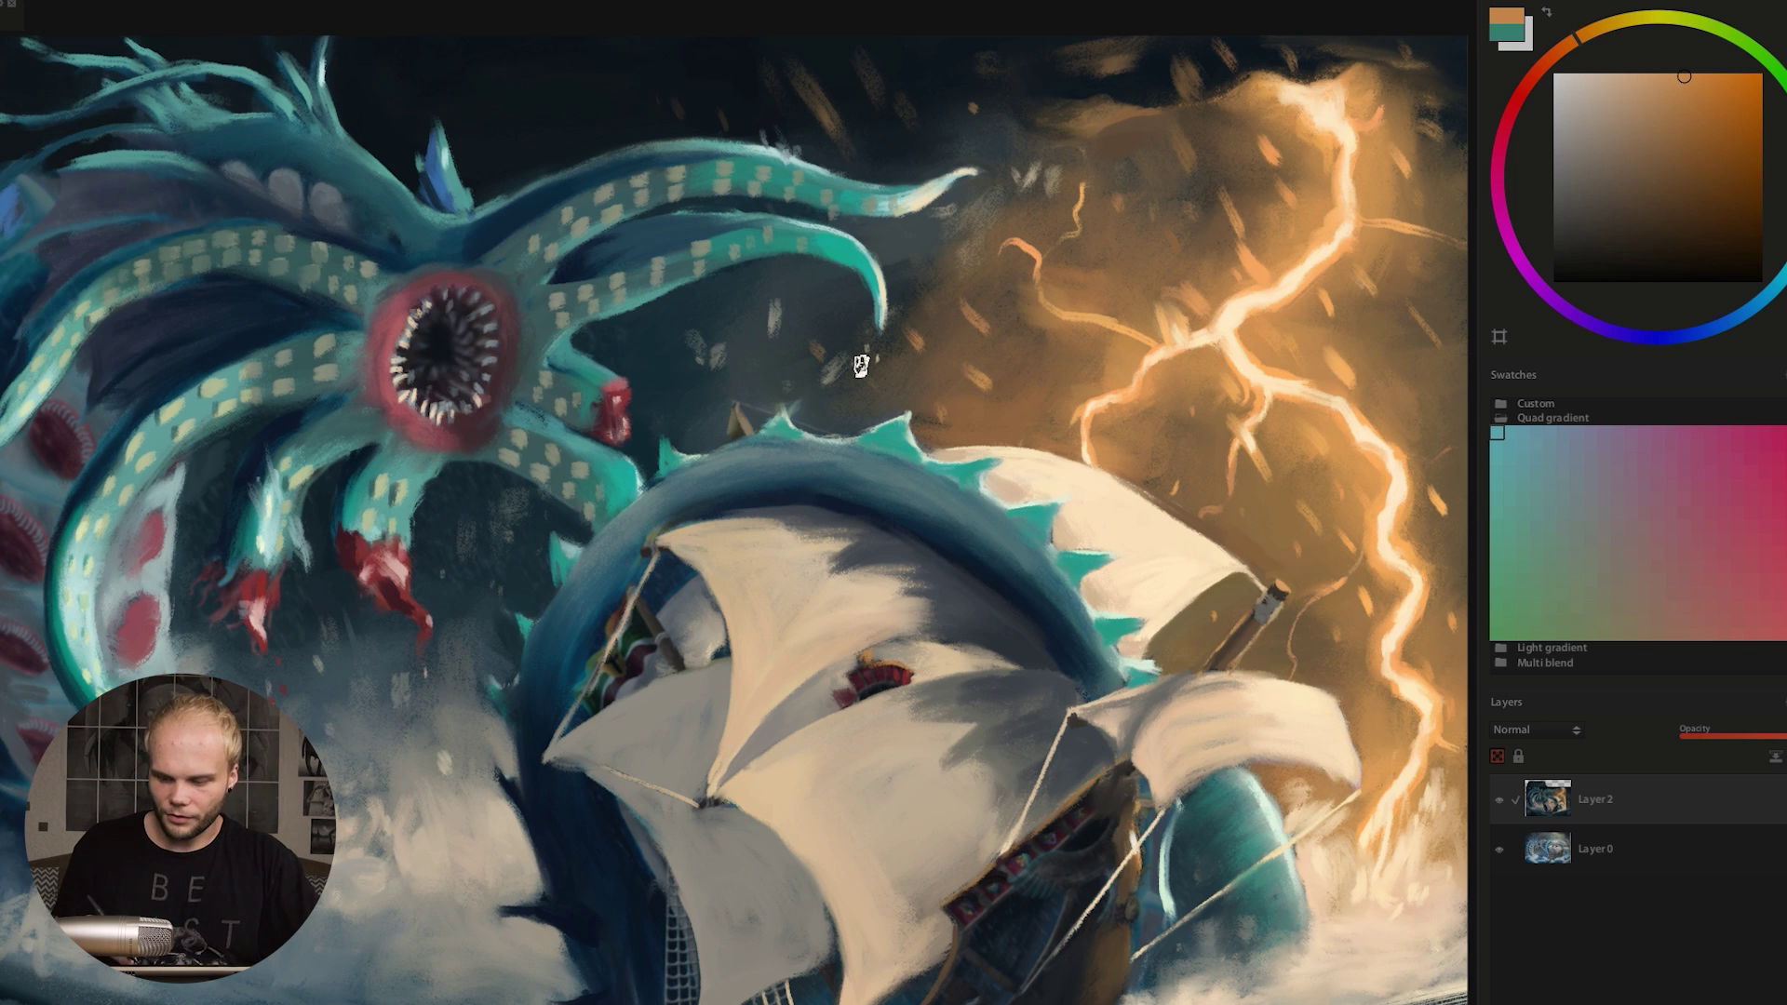
- Compare the whole overpaint with the original painting by hiding and showing Layer 2, and review the result at different sizes
{"action": "scroll", "coordinate": [1055, 400], "scroll_direction": "down", "scroll_amount": 4}
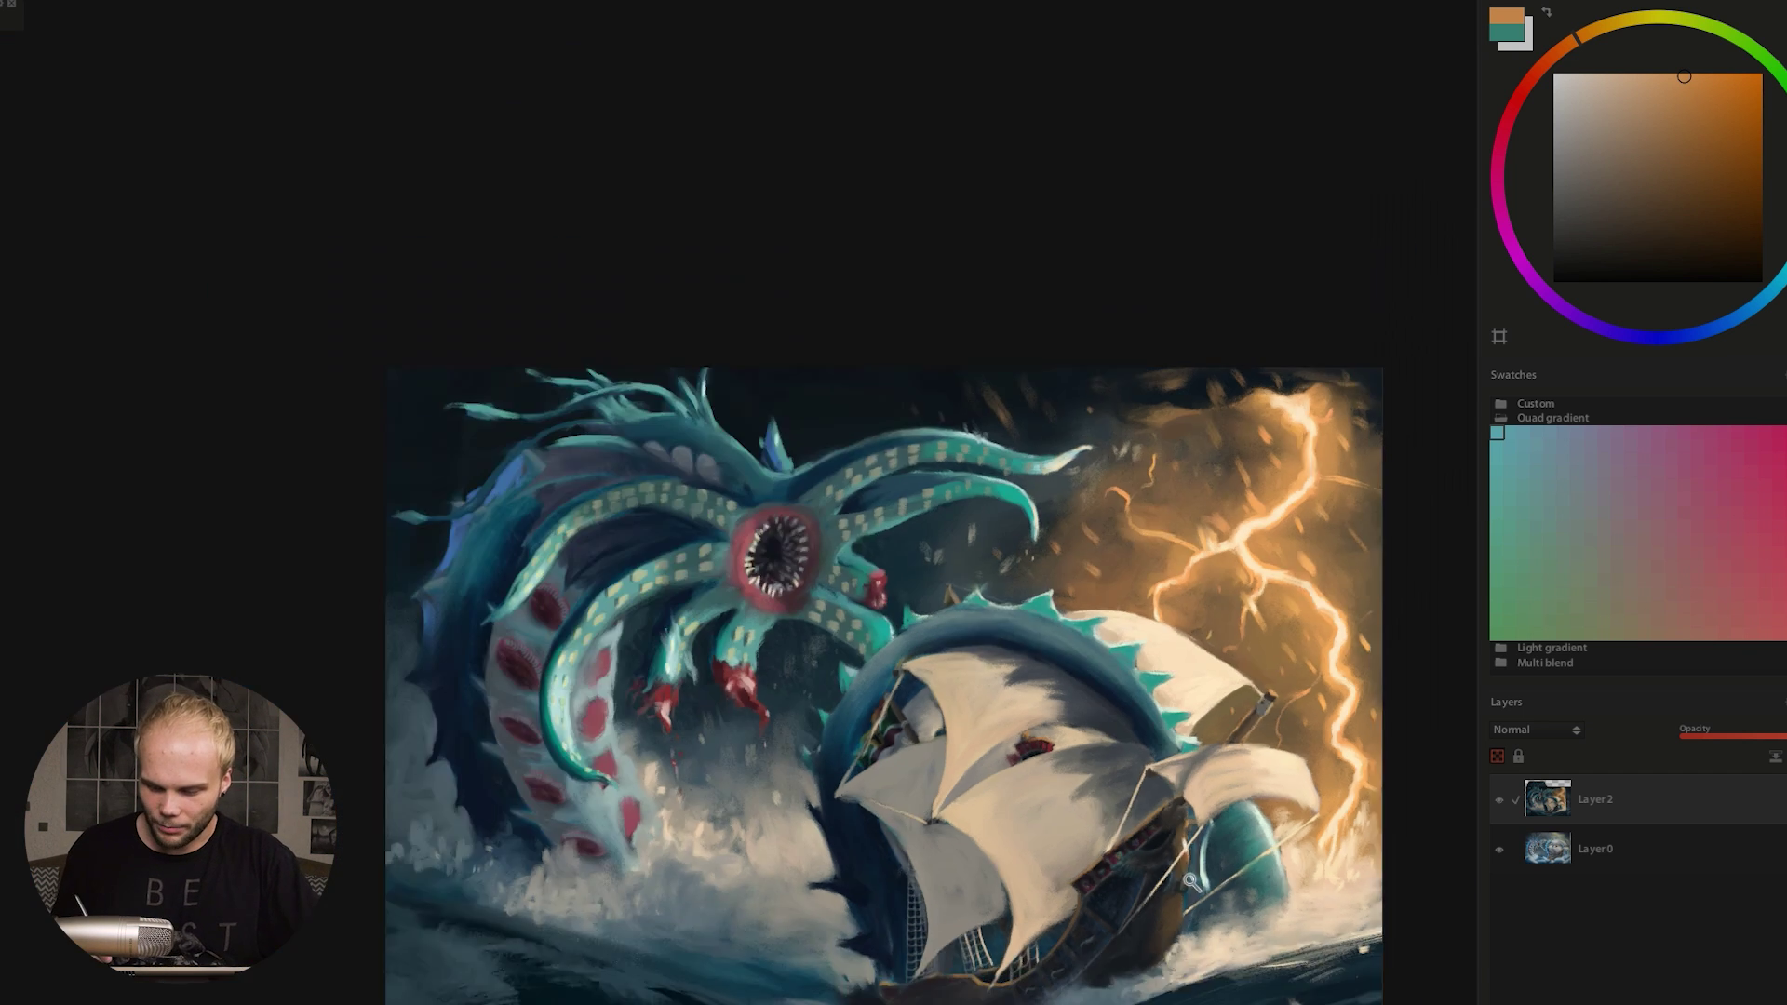
{"action": "scroll", "coordinate": [1178, 914], "scroll_direction": "up", "scroll_amount": 2}
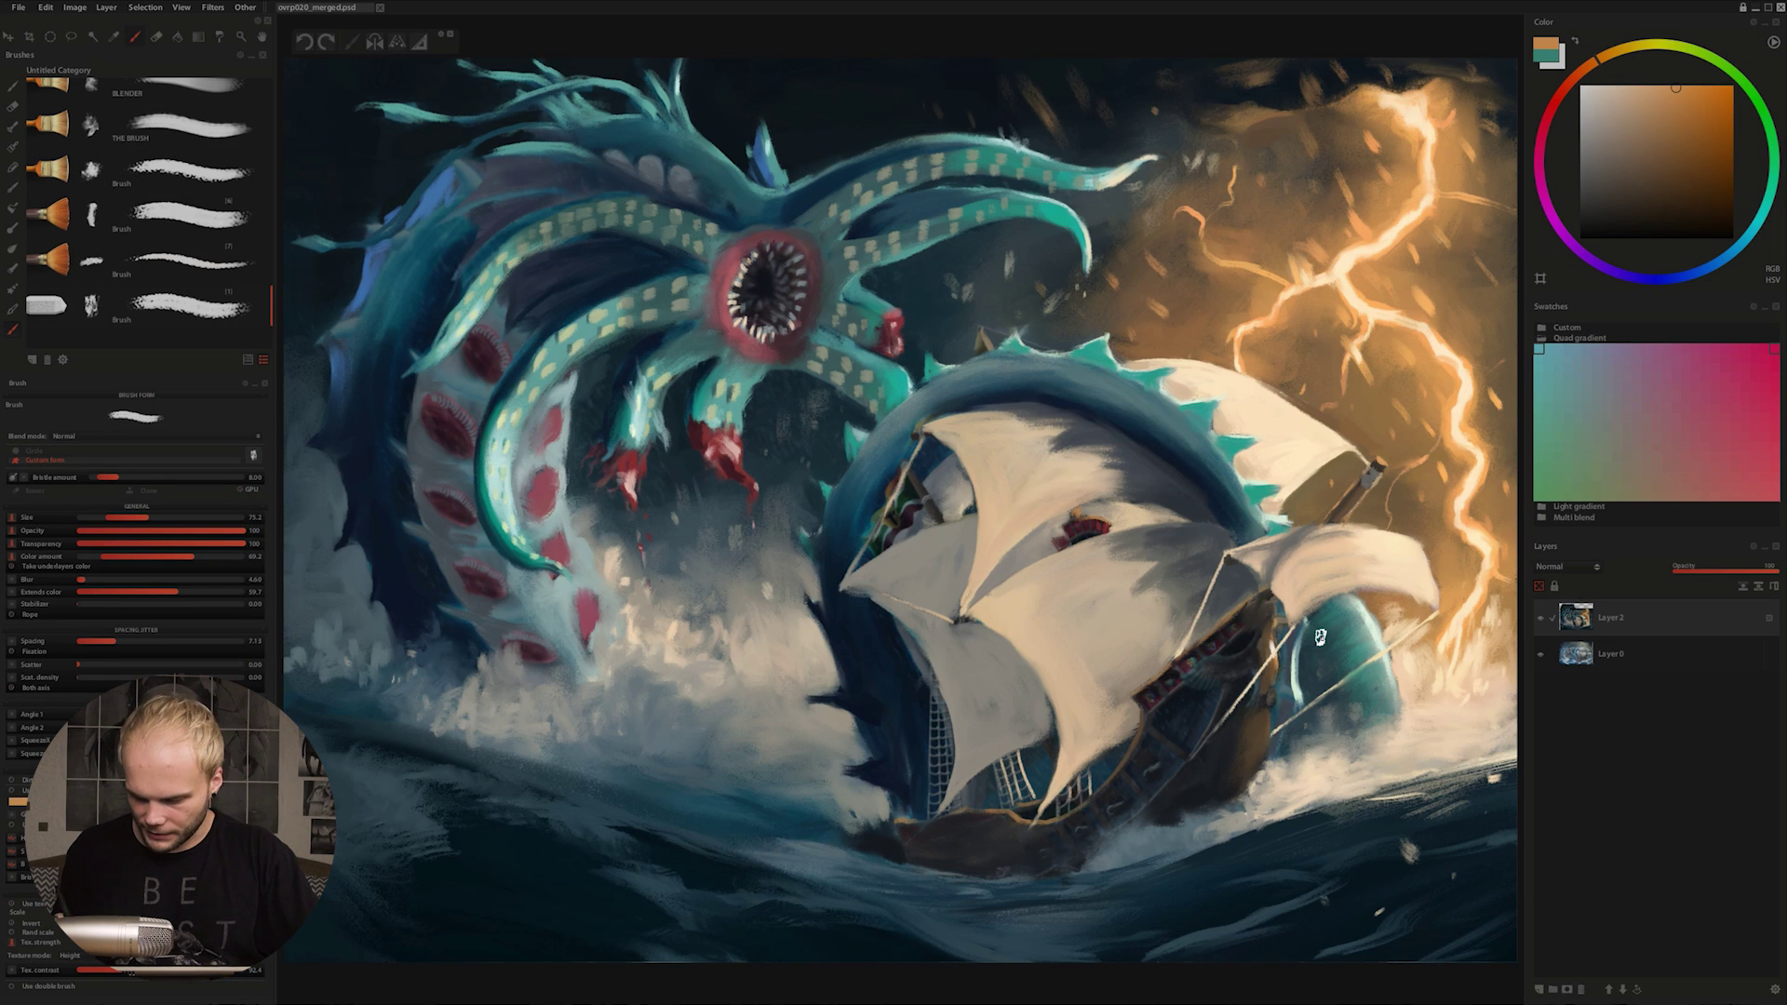
{"action": "left_click", "coordinate": [1537, 618]}
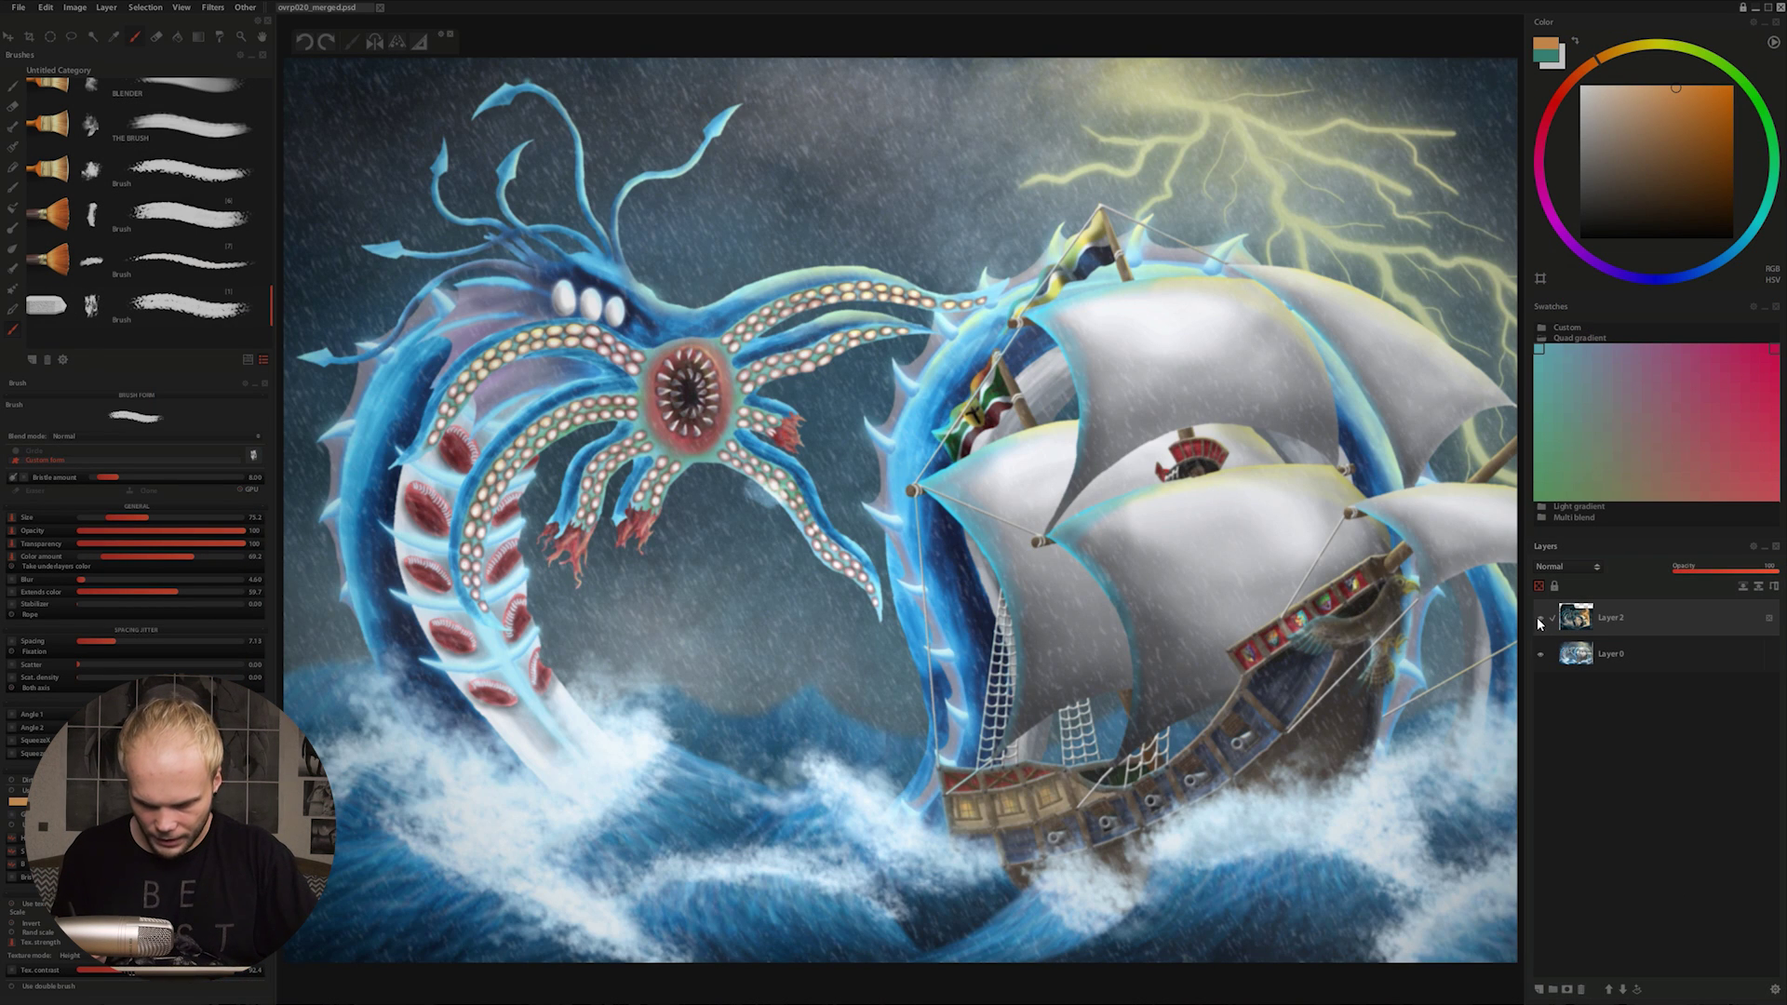
{"action": "left_click", "coordinate": [1537, 617]}
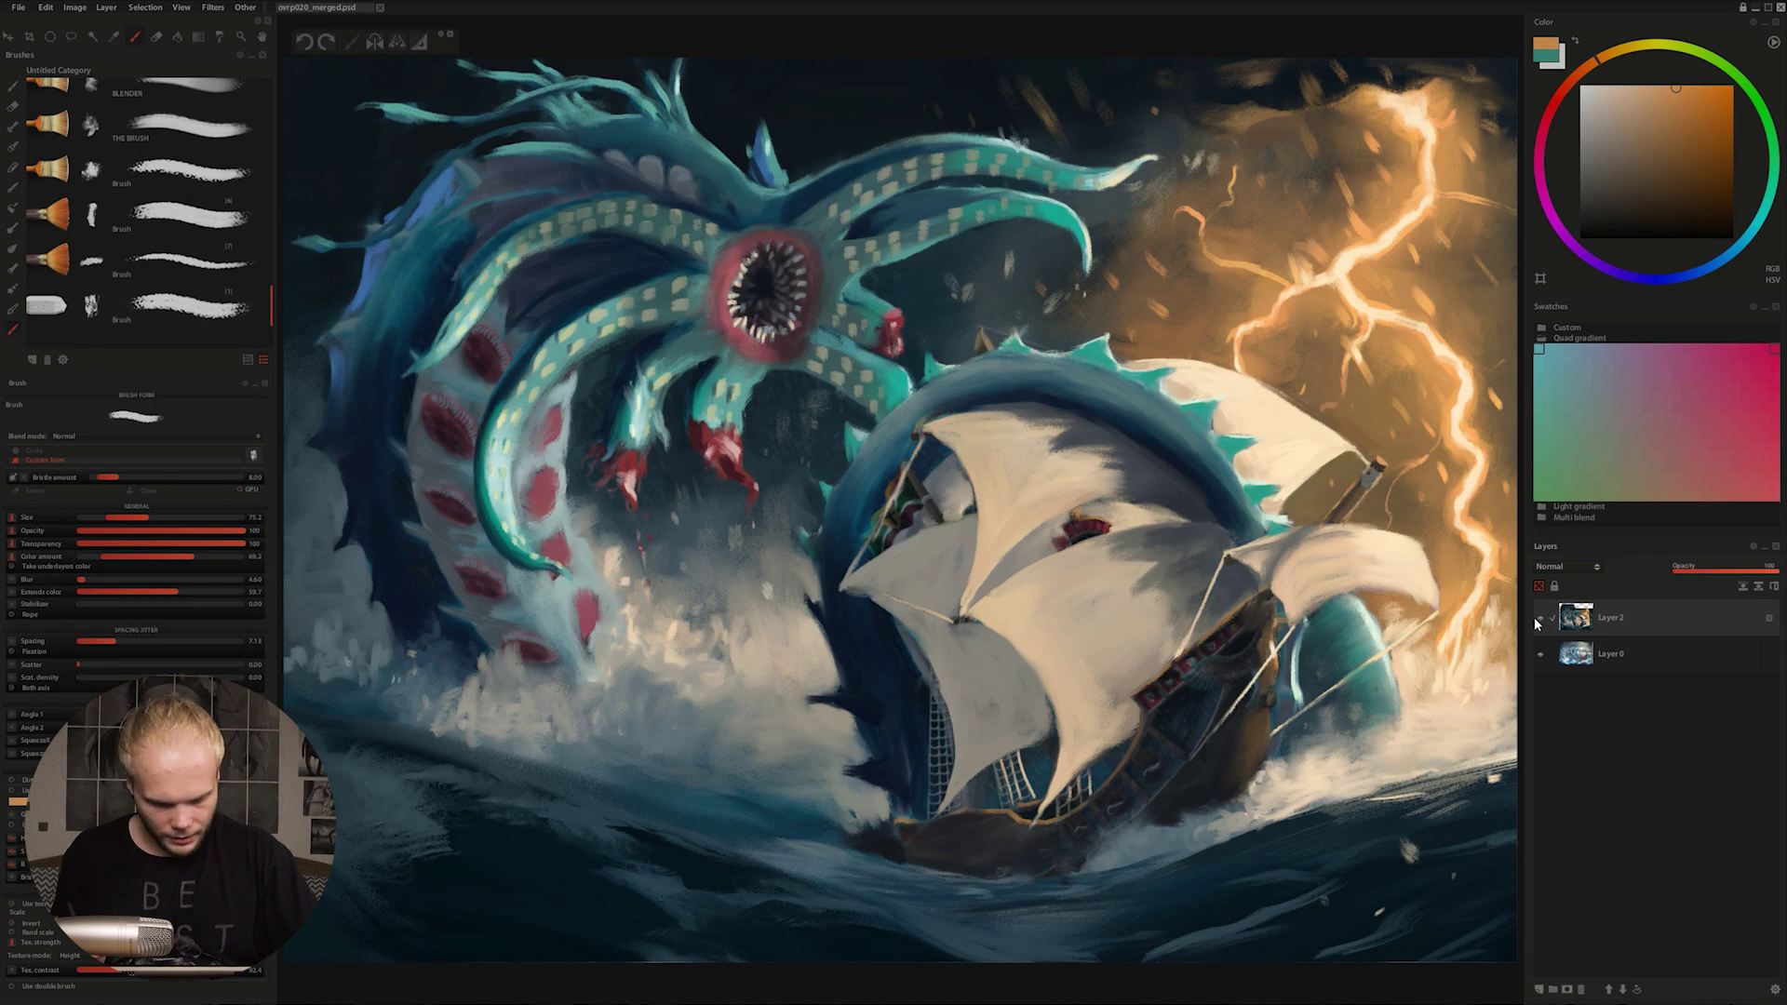
{"action": "scroll", "coordinate": [769, 737], "scroll_direction": "down", "scroll_amount": 3}
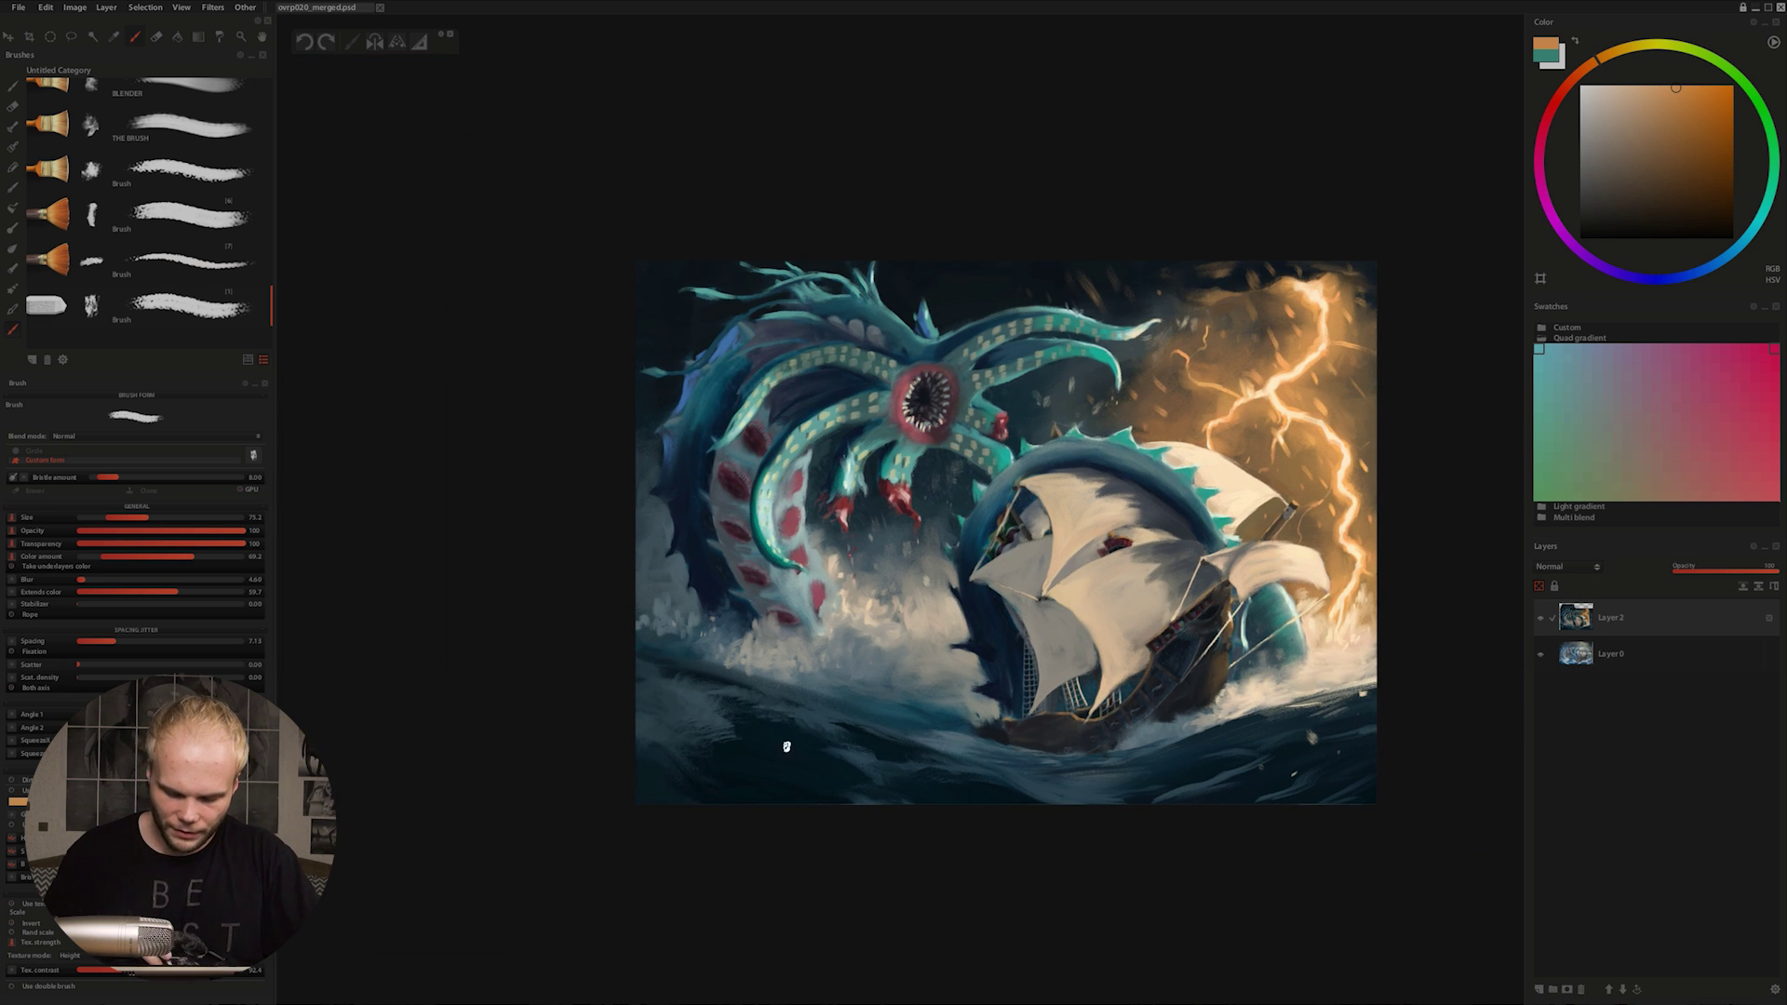
{"action": "scroll", "coordinate": [1302, 769], "scroll_direction": "up", "scroll_amount": 3}
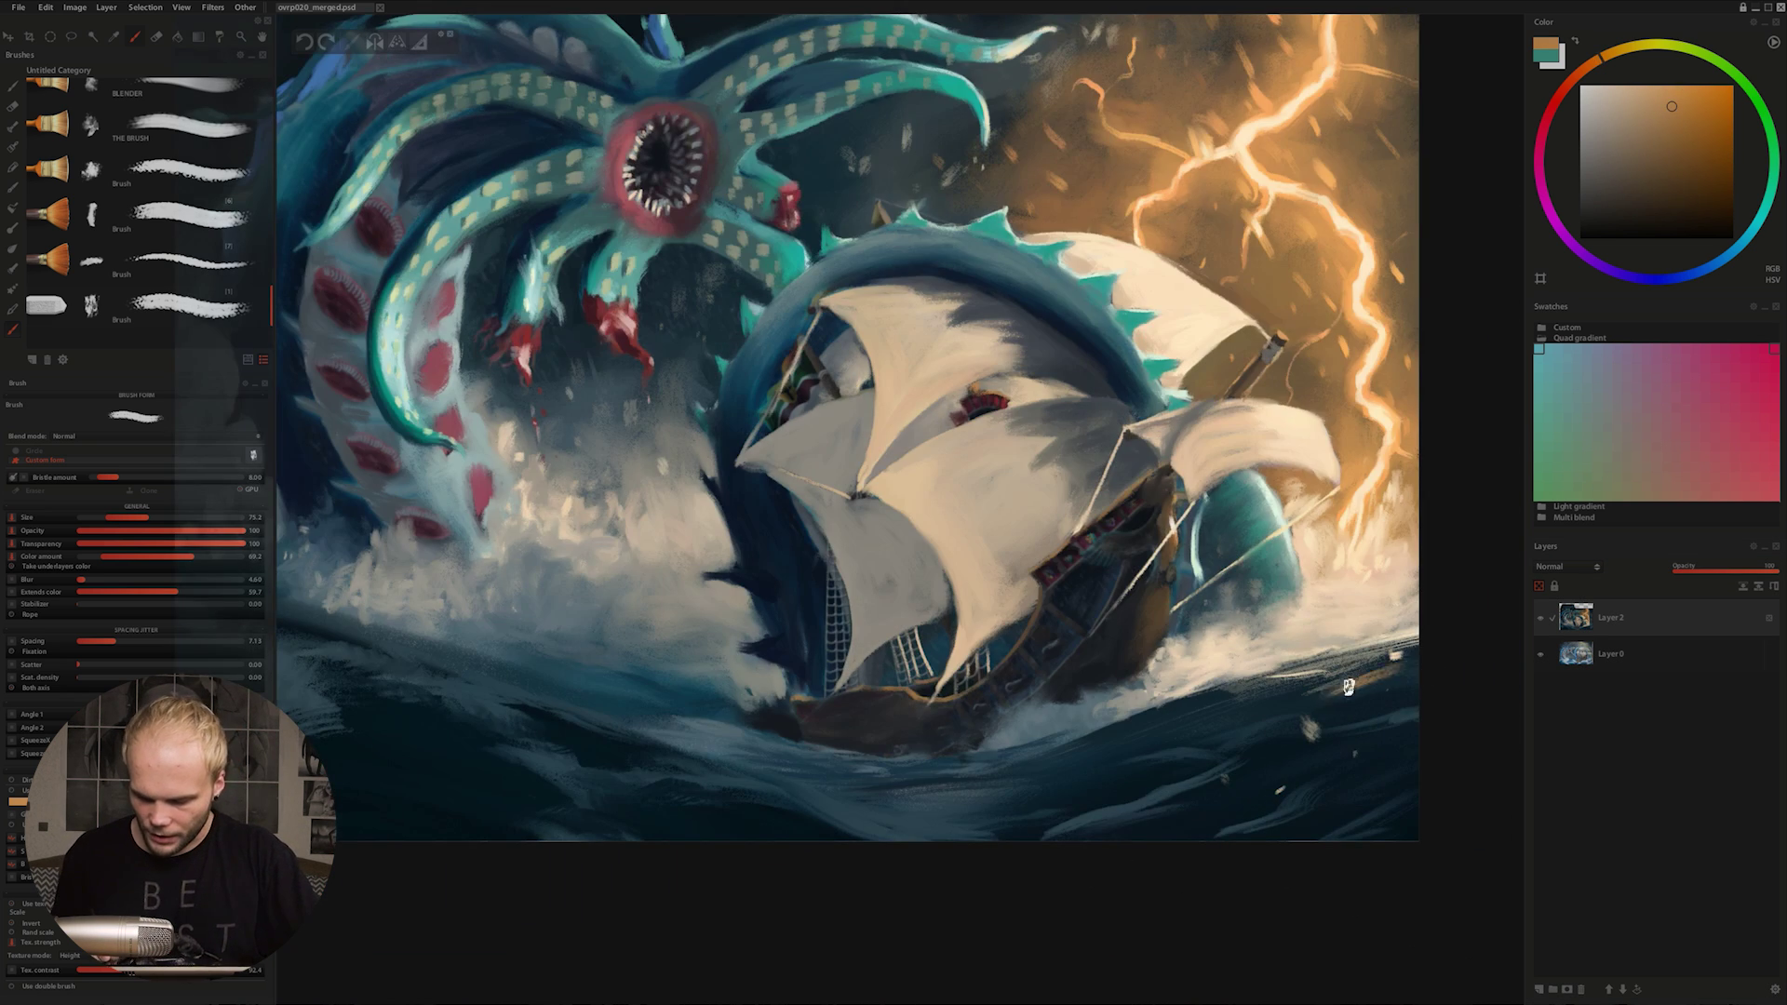